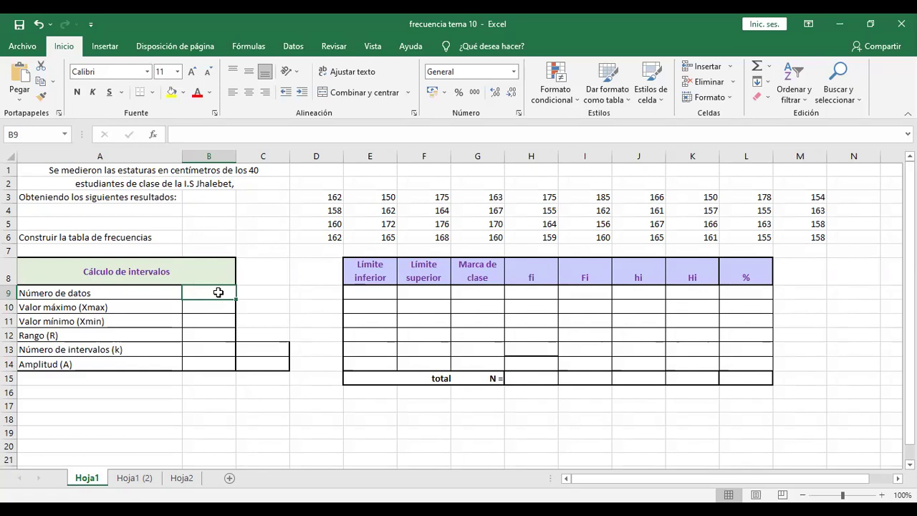
Step: Count the height data in B9 for Número de datos with the formula +CONTAR(D3:M6)
type("+")
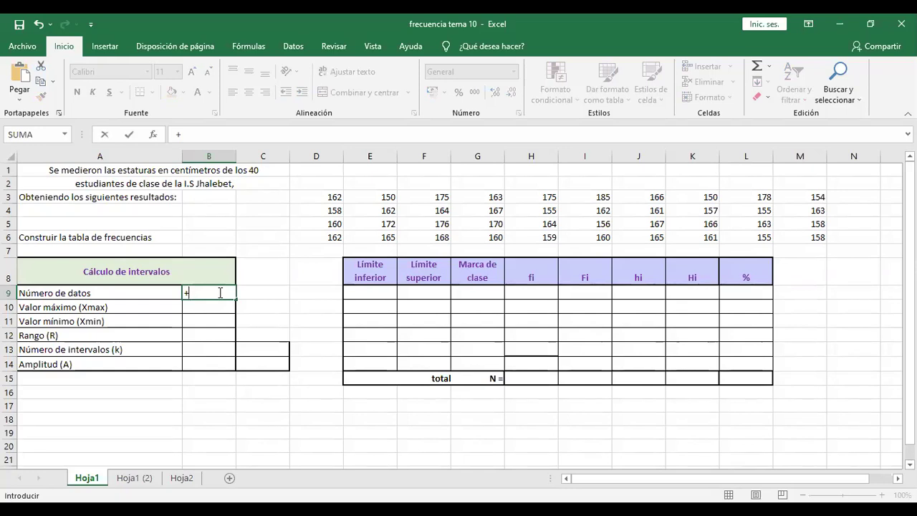
type("con")
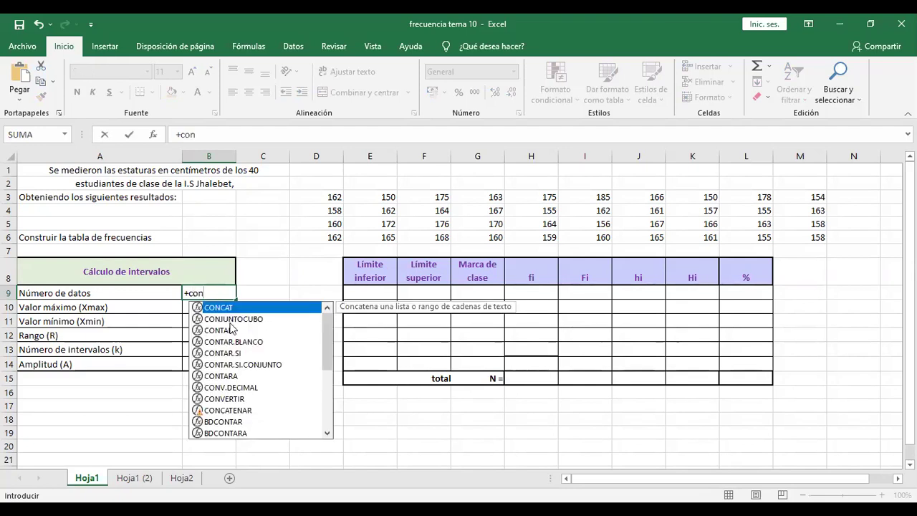
left_click(228, 331)
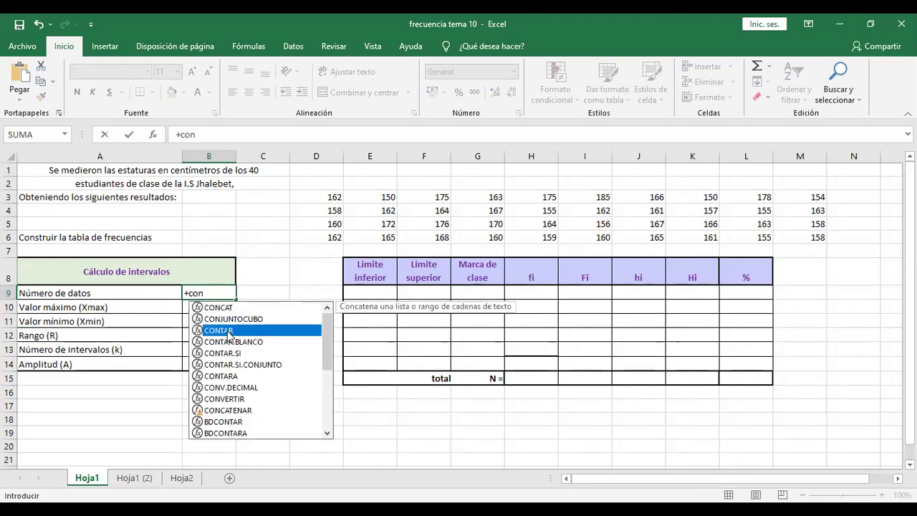
double_click(228, 331)
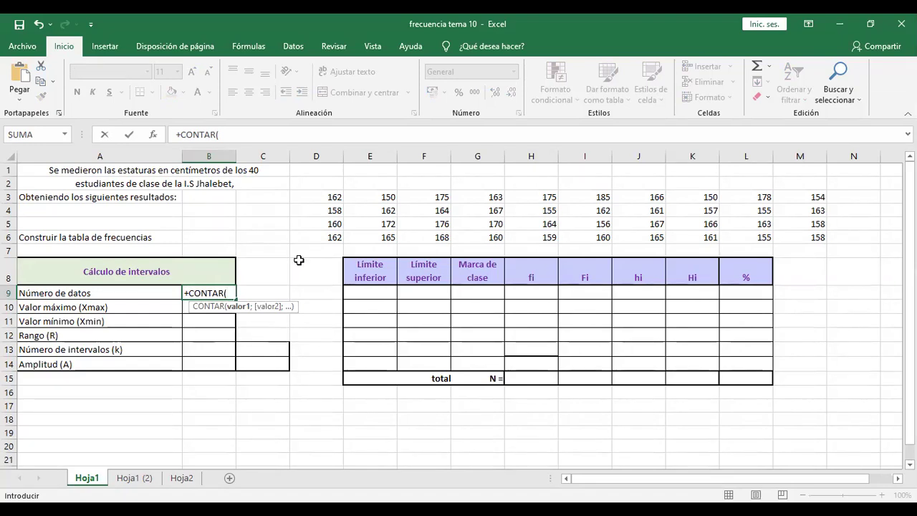
left_click(333, 197)
left_click_drag(358, 197, 787, 237)
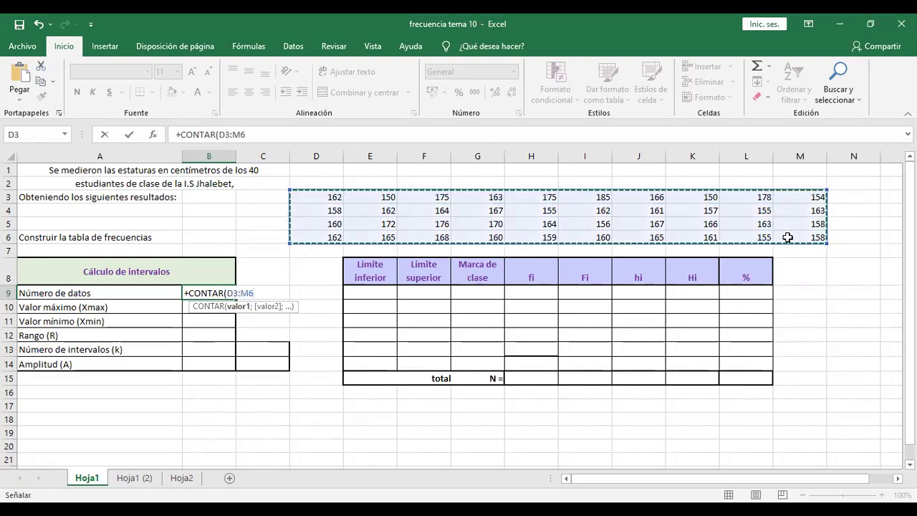
type(")")
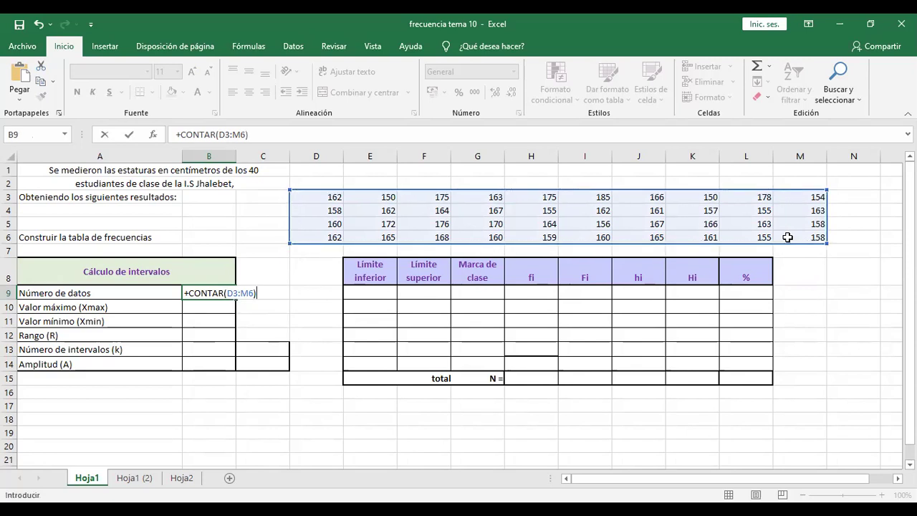
key("Return")
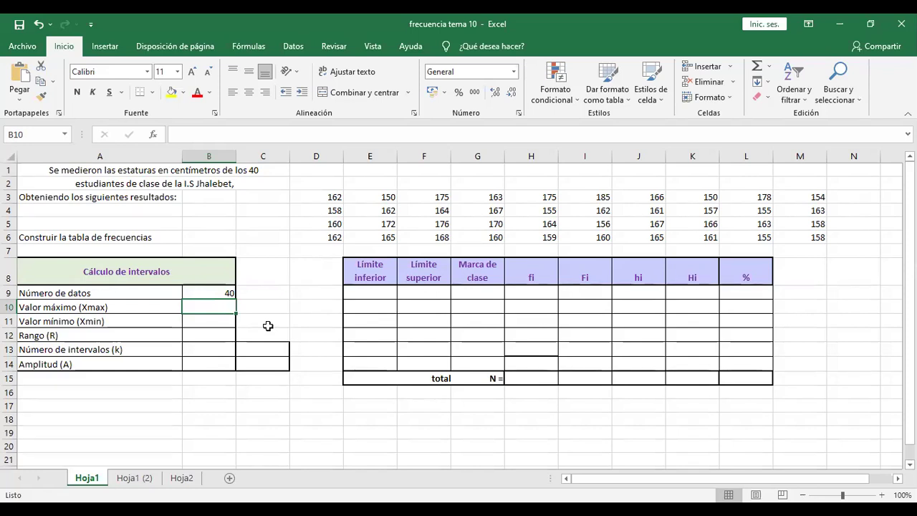
Step: Calculate the Valor máximo (Xmax) in B10 using MAX over the range D3:M6
type("+")
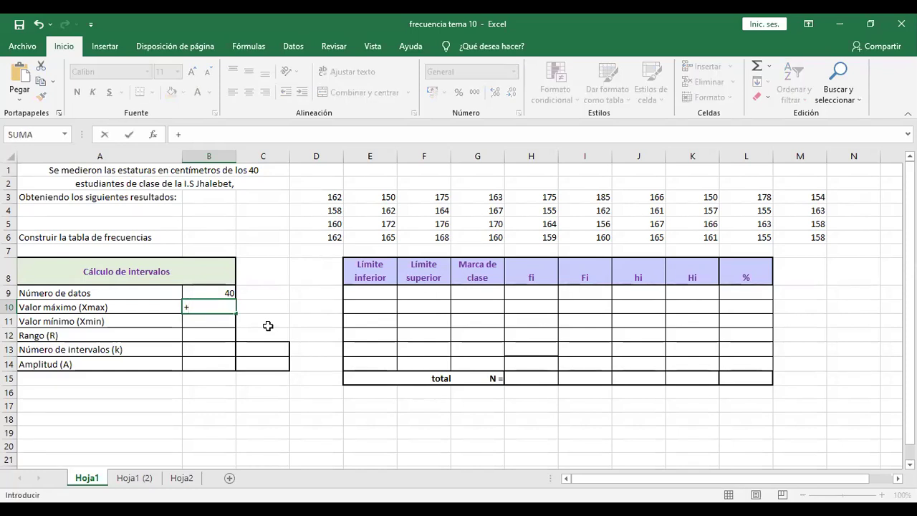
type("ma")
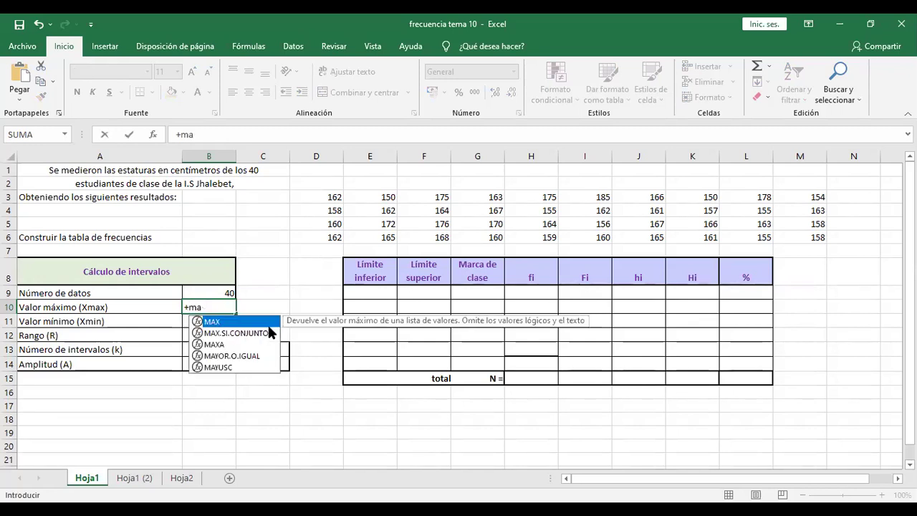
type("x")
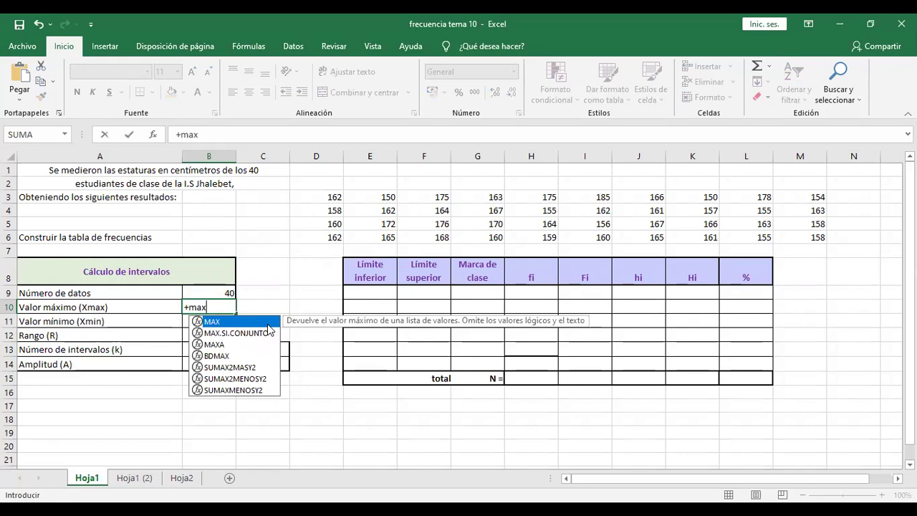
key("Tab")
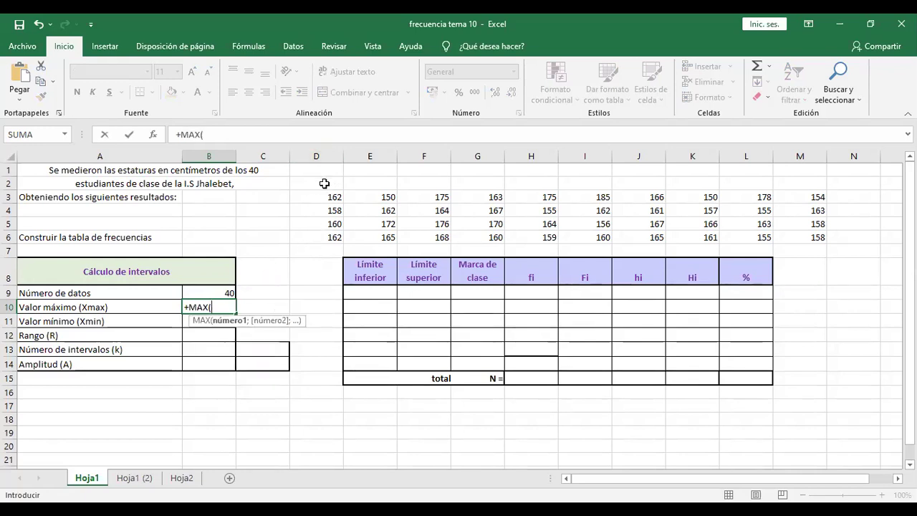
left_click(339, 192)
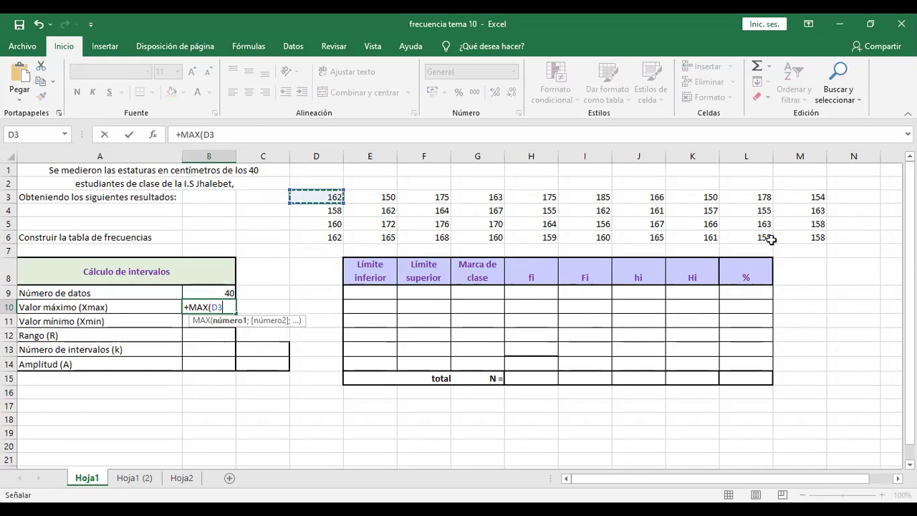
left_click(794, 239, "shift")
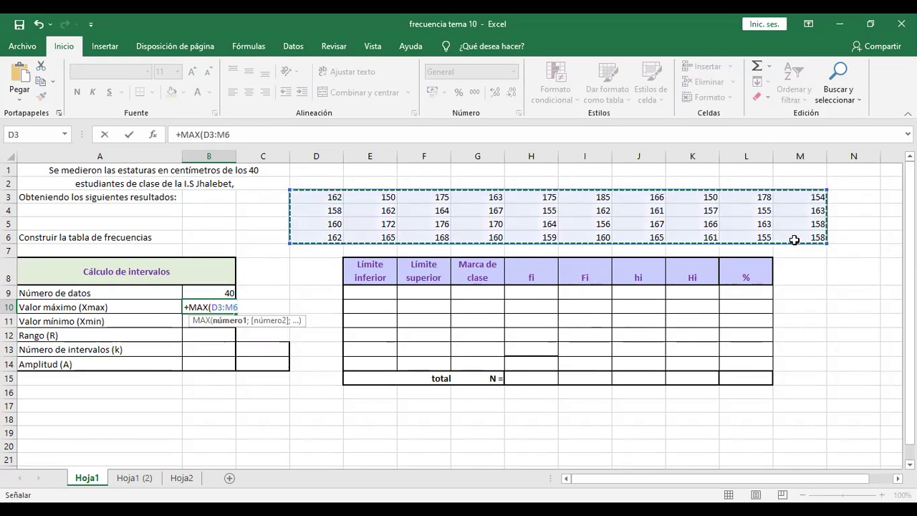
key("Return")
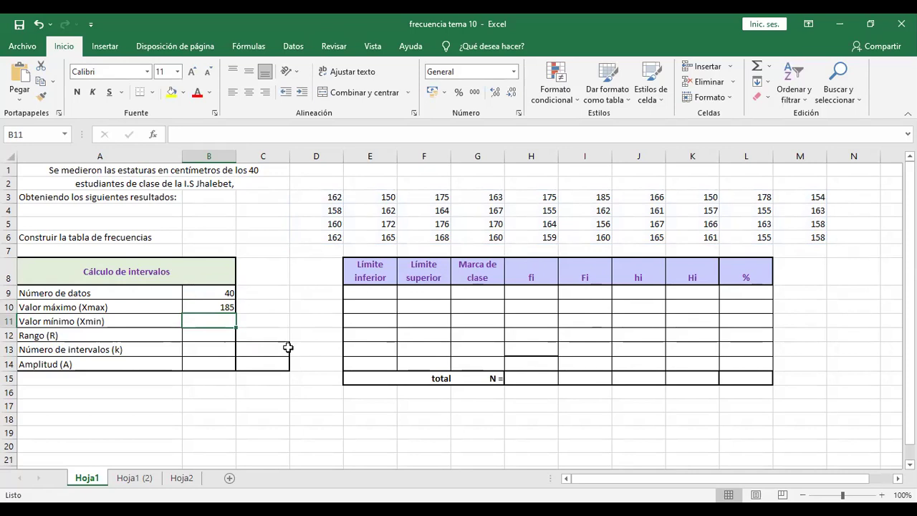
left_click(219, 307)
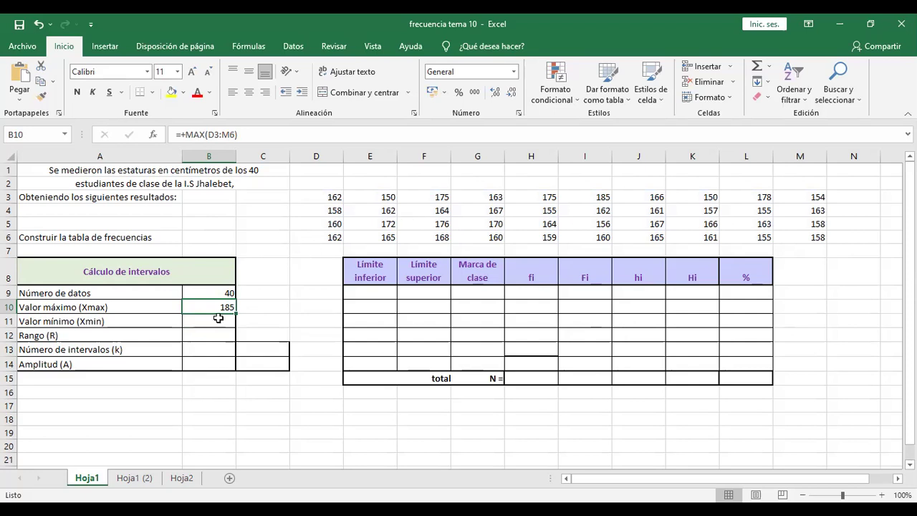
Step: Calculate the Valor mínimo (Xmin) in B11 with the formula +MIN(D3:M6)
left_click(217, 322)
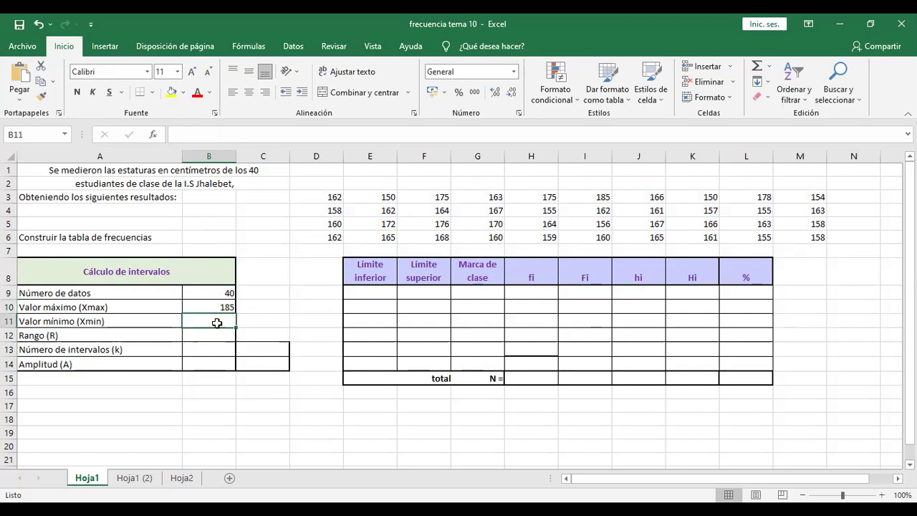
type("+")
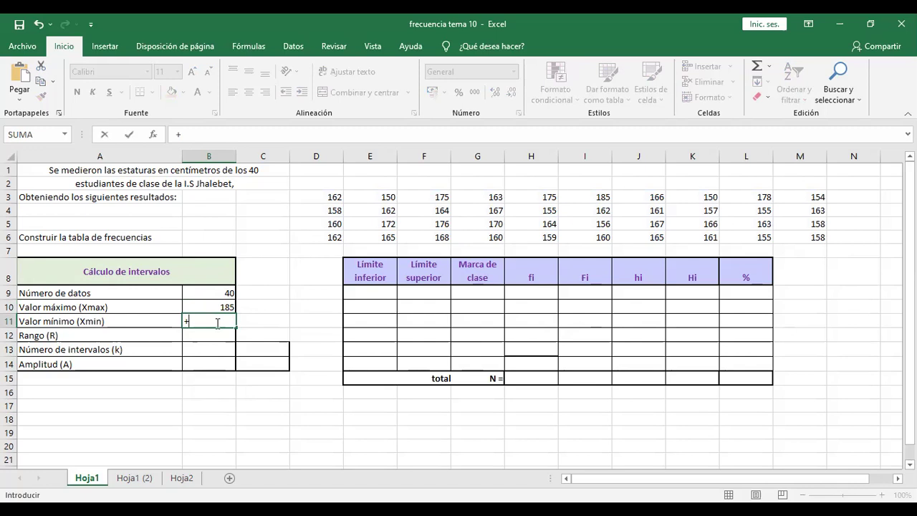
type("mi")
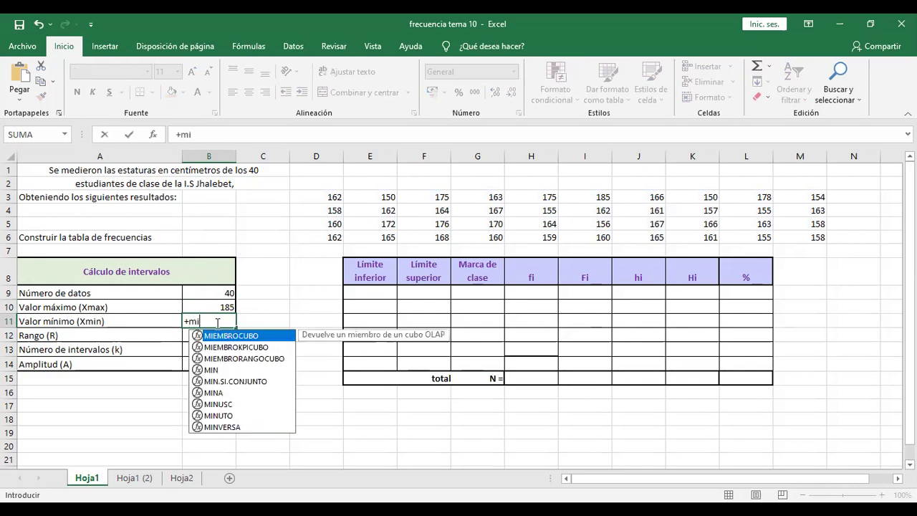
left_click(212, 370)
double_click(212, 370)
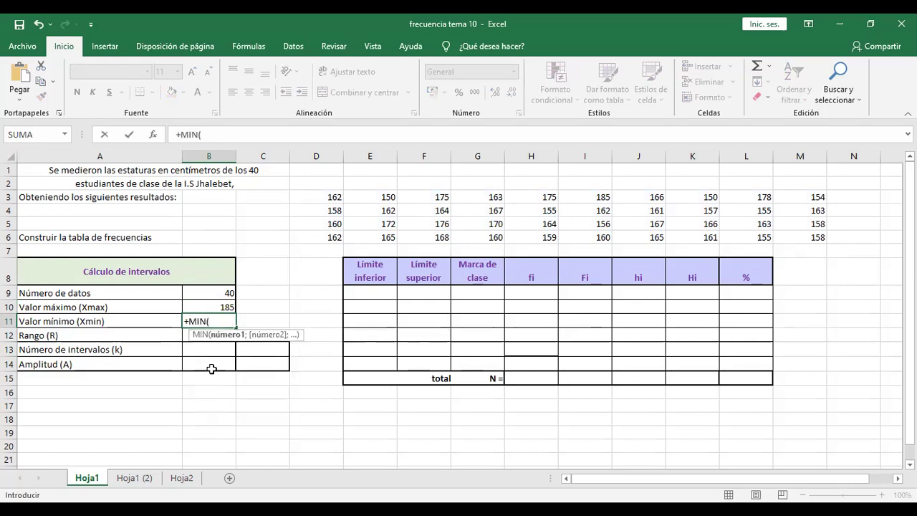
left_click(326, 194)
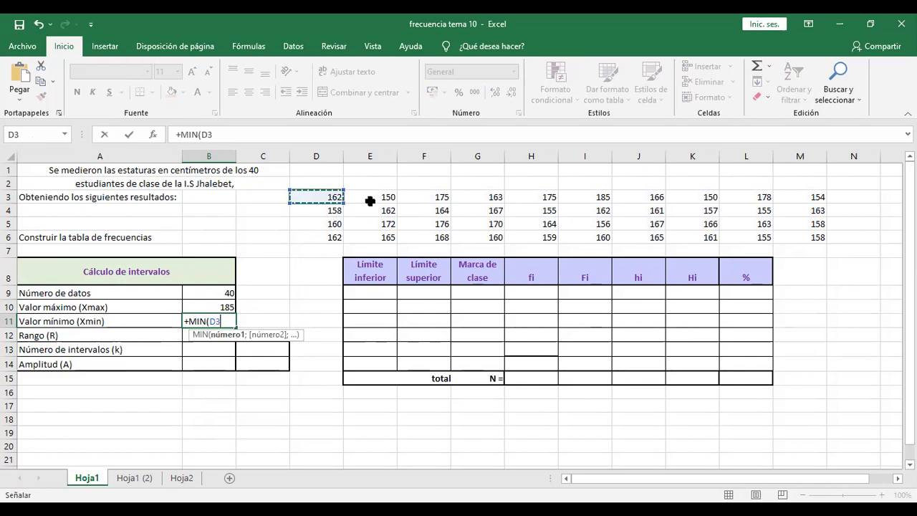
left_click_drag(369, 200, 812, 240)
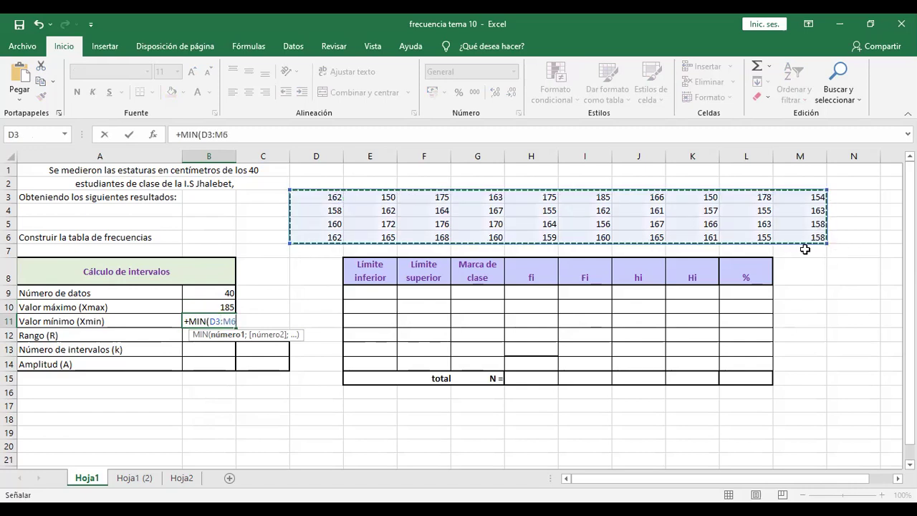
type(")")
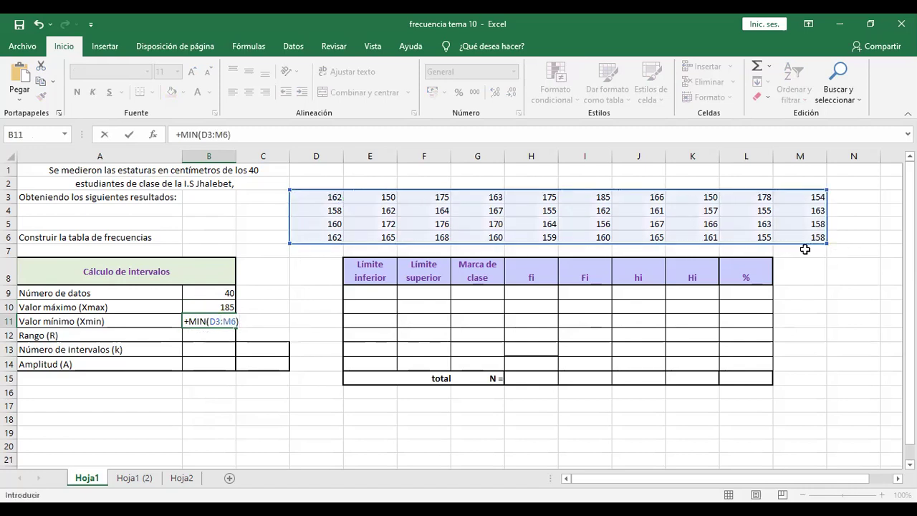
key("Return")
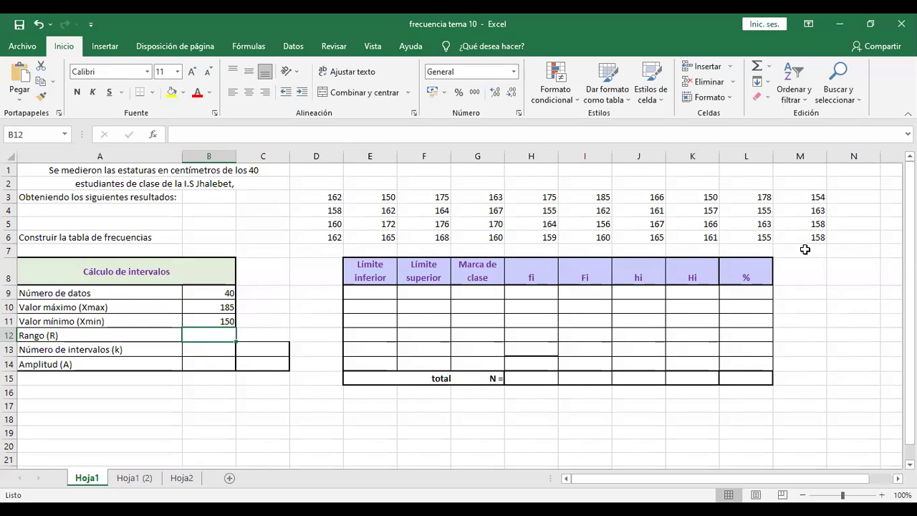
Step: Compute the Rango (R) in B12 by subtracting the minimum in B11 from the maximum in B10
type("+")
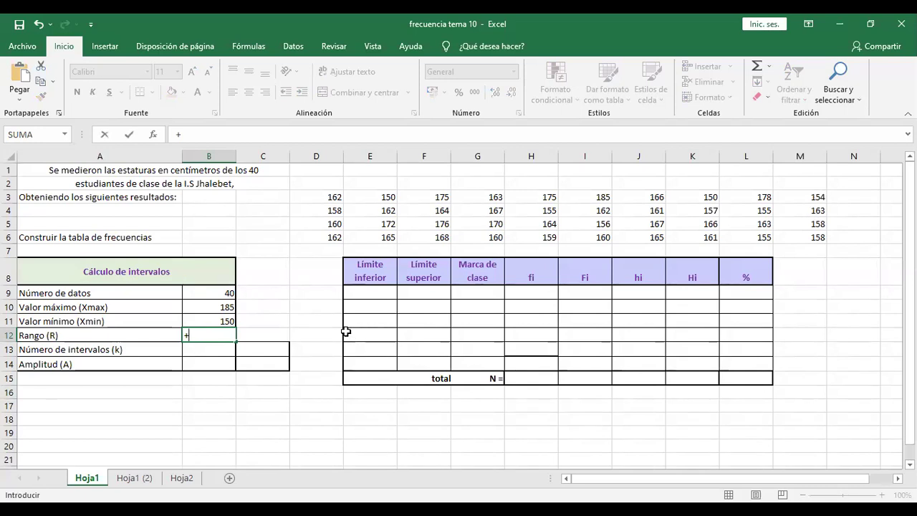
left_click(224, 307)
type("-")
left_click(207, 321)
key("Return")
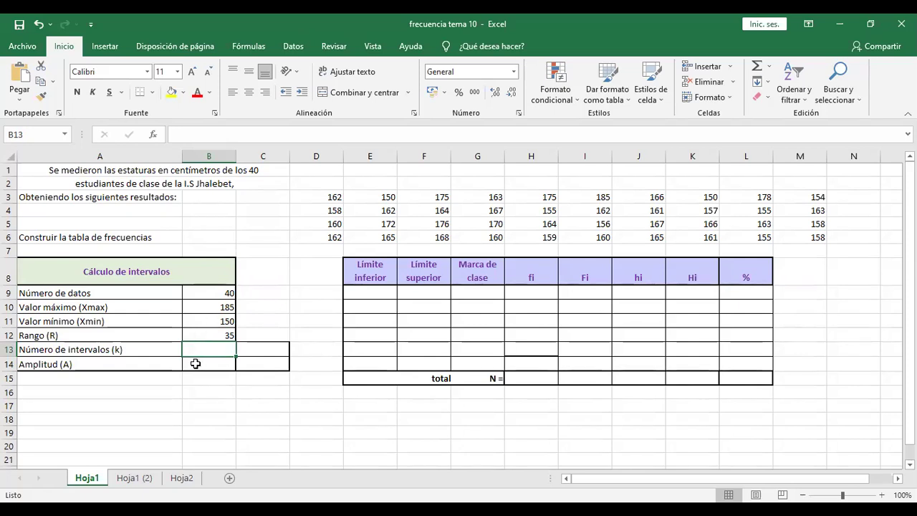
Step: Compute the unrounded number of intervals in C13 with the formula +1+3.322*LOG10(B9)
left_click(252, 344)
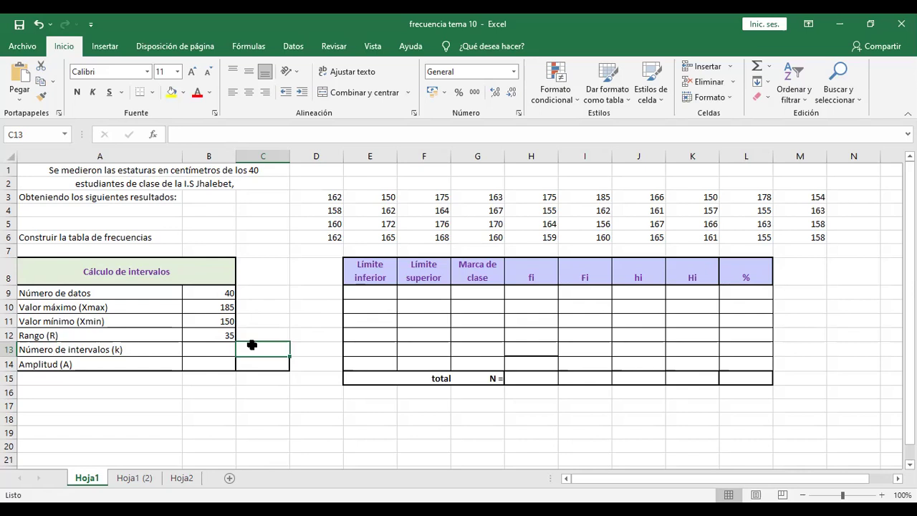
type("+")
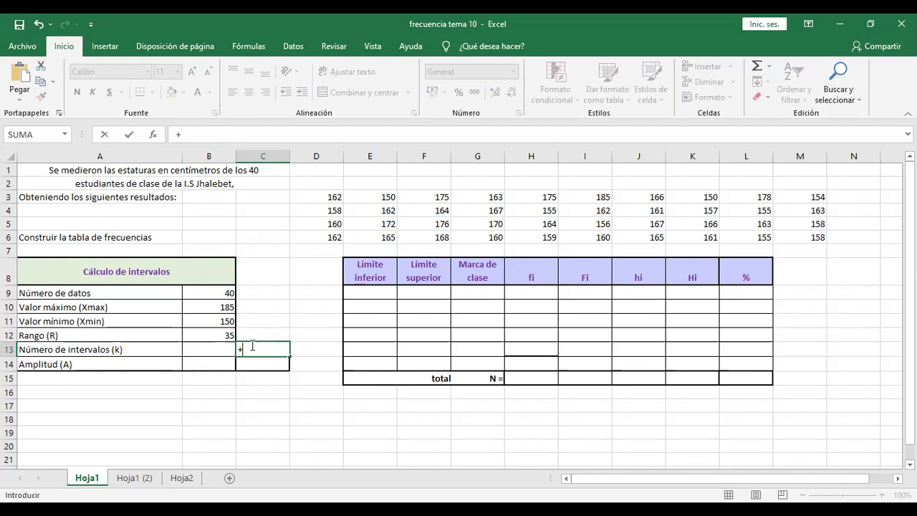
type("1+")
type("3.322*")
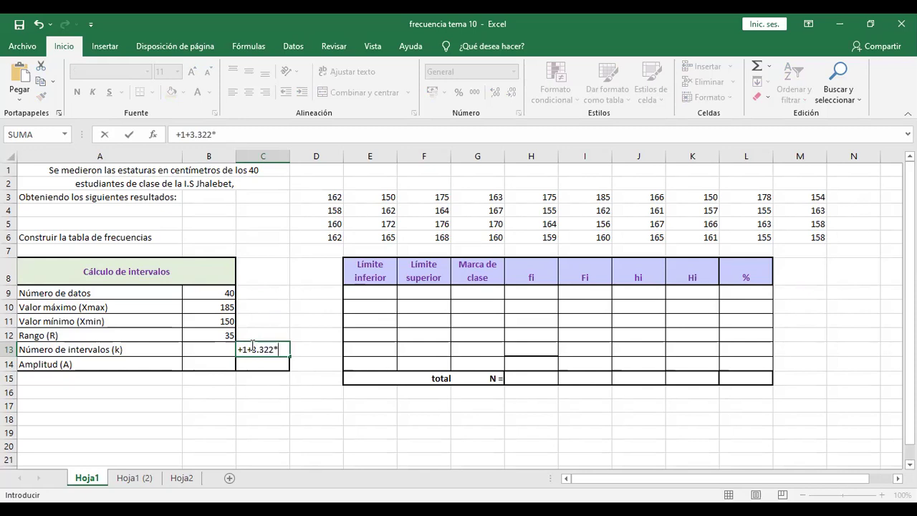
type("lo")
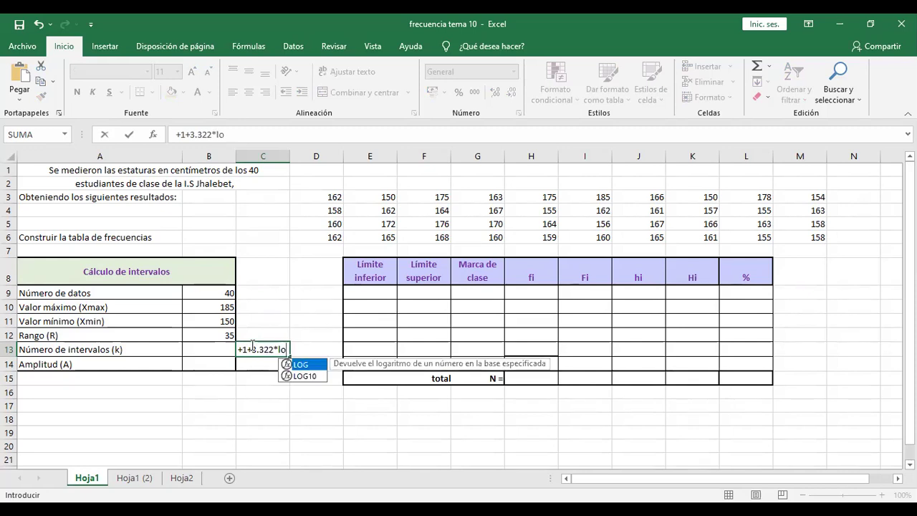
left_click(303, 376)
double_click(303, 376)
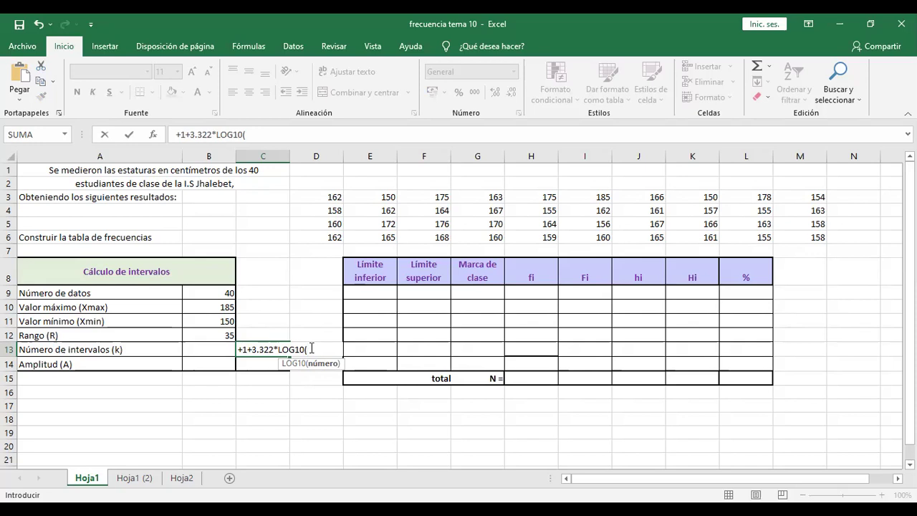
left_click(228, 293)
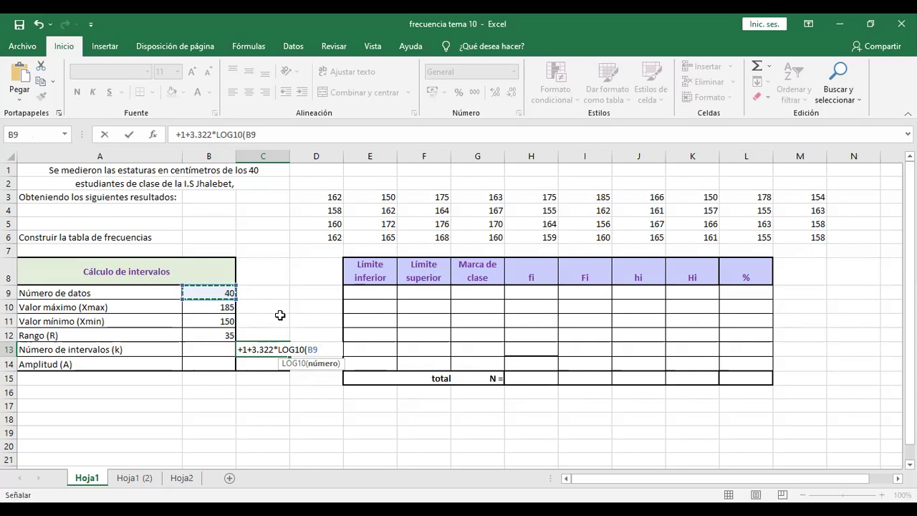
type(")")
key("Return")
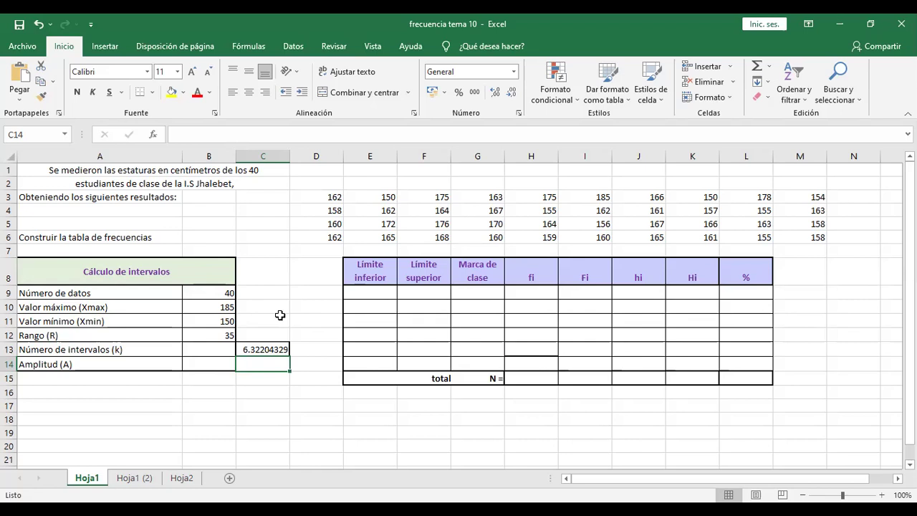
Step: Enter 6 as the rounded Número de intervalos (k) in B13
left_click(206, 350)
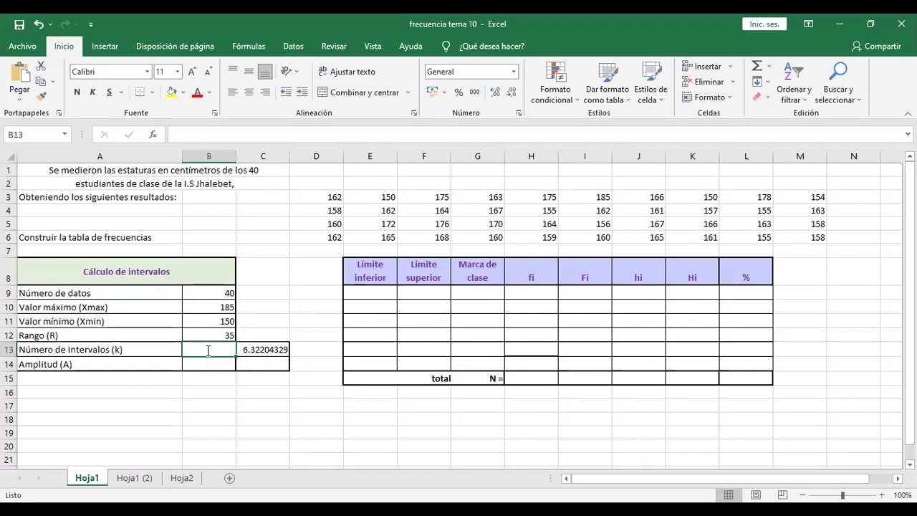
type("6")
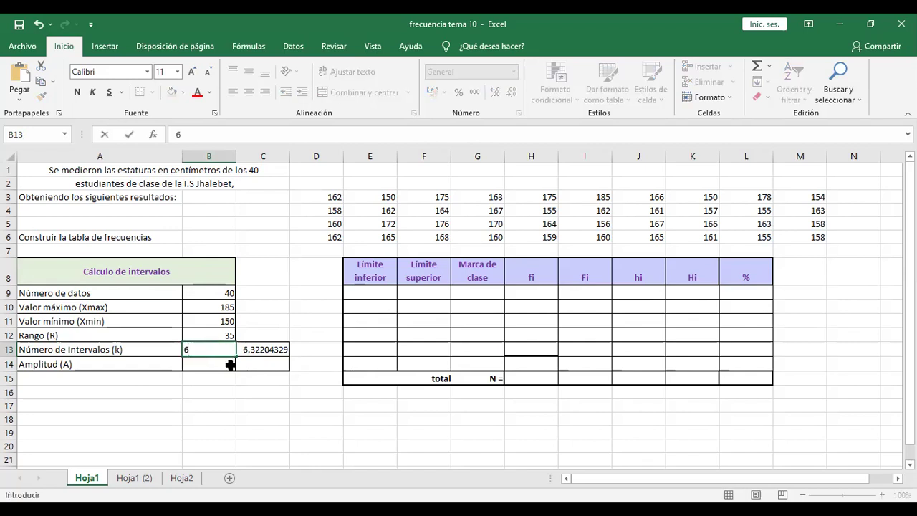
left_click(231, 365)
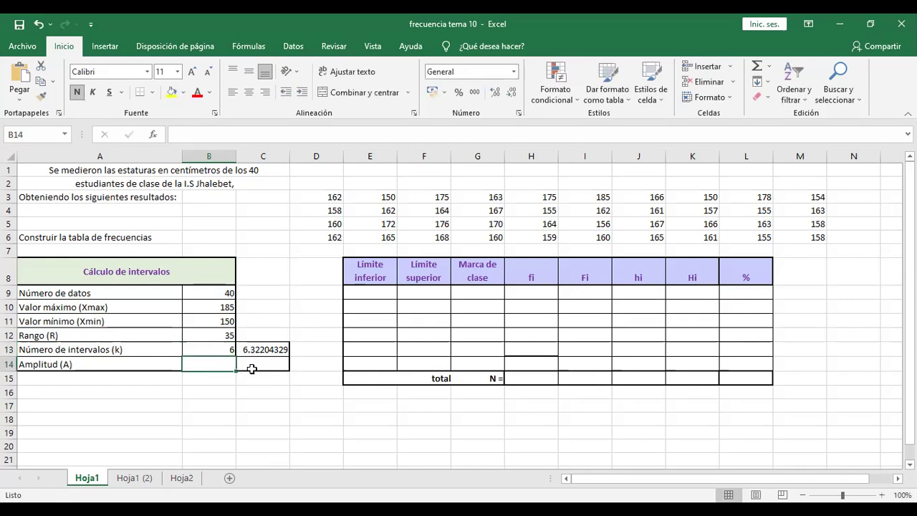
Step: Compute the unrounded amplitude in C14 by dividing the range in B12 by the number of intervals in B13
left_click(251, 365)
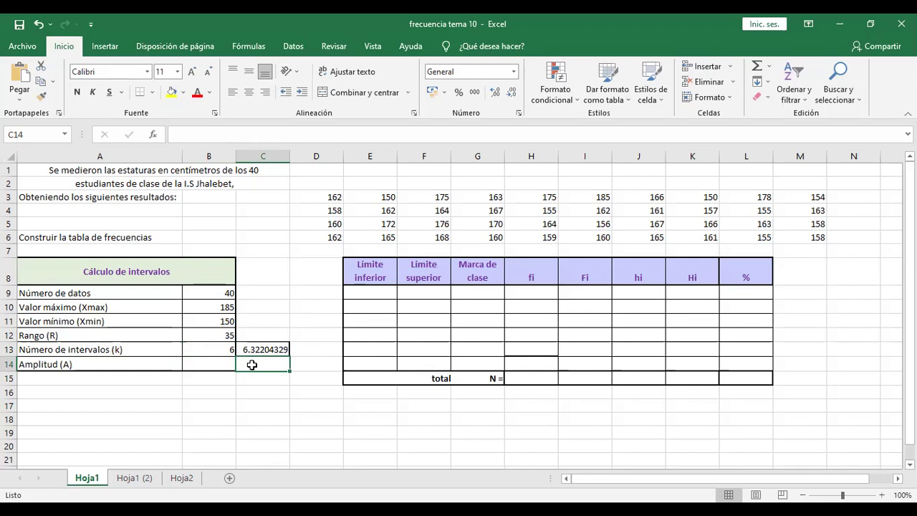
type("+")
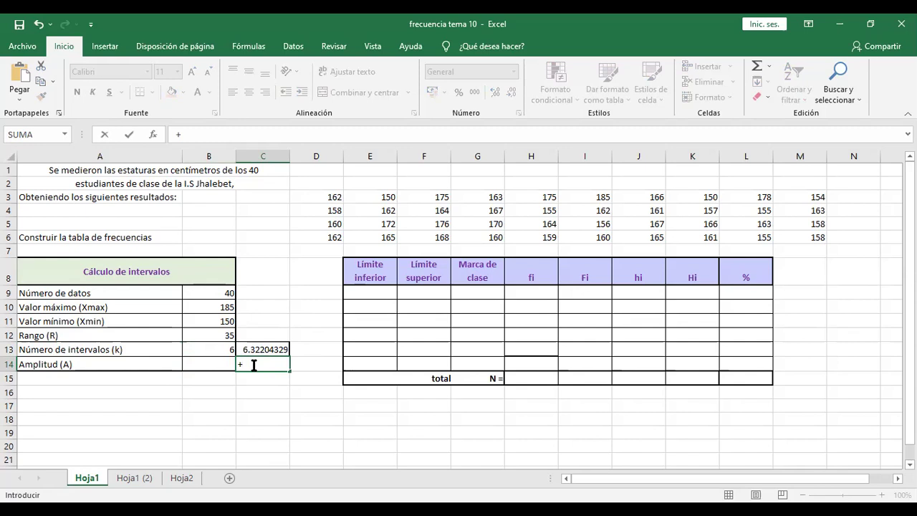
left_click(224, 333)
type("/")
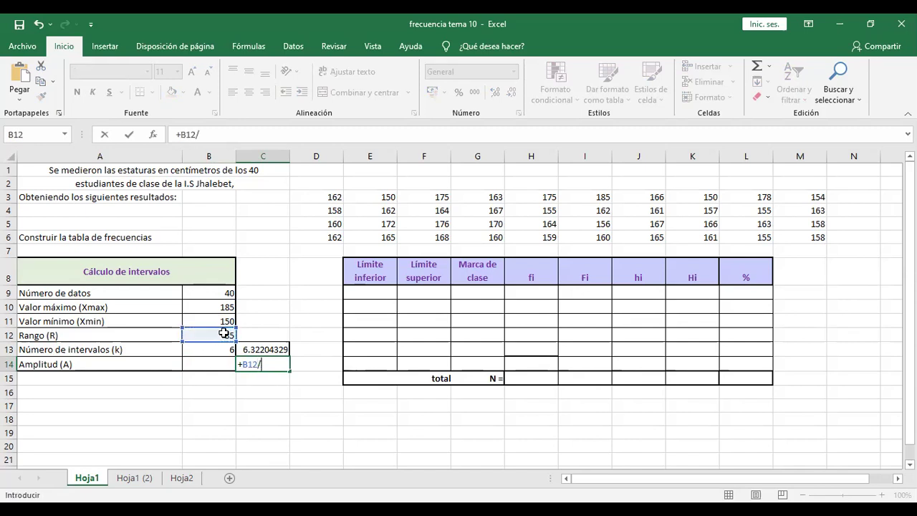
left_click(225, 350)
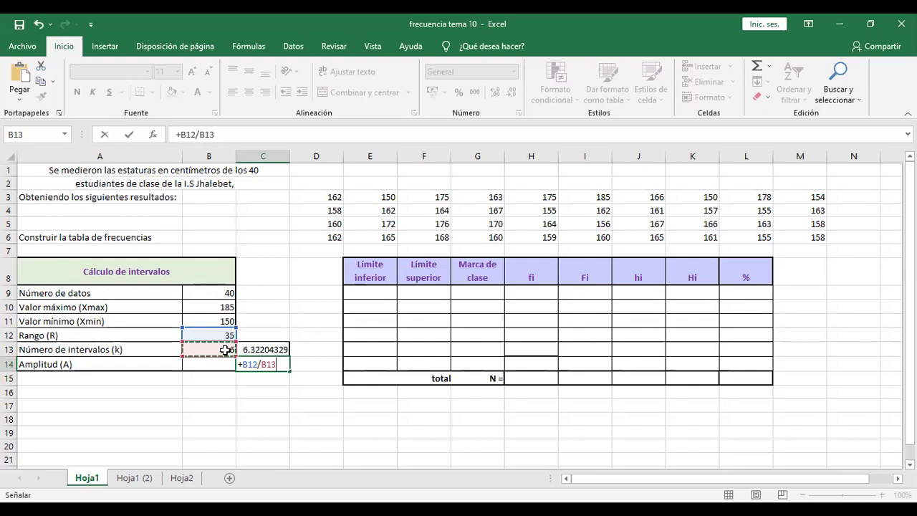
key("Return")
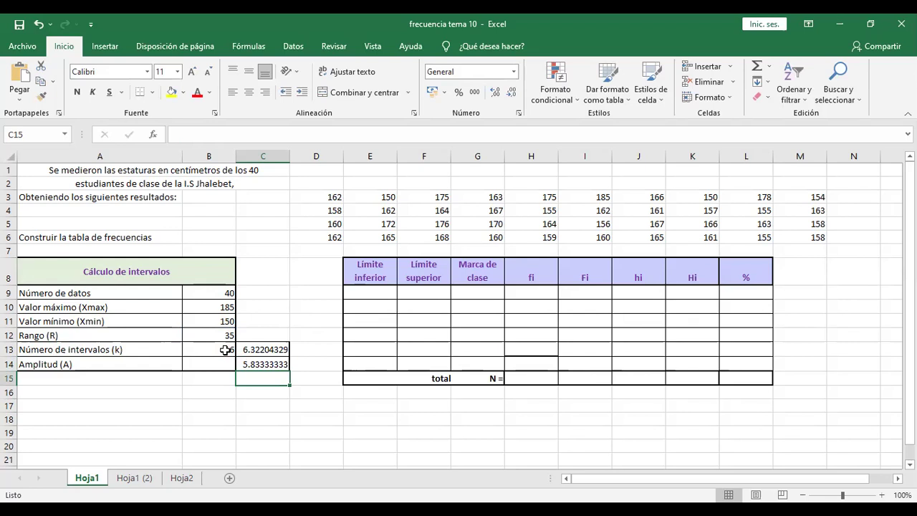
Step: Enter 6 as the rounded Amplitud (A) in B14
left_click(228, 361)
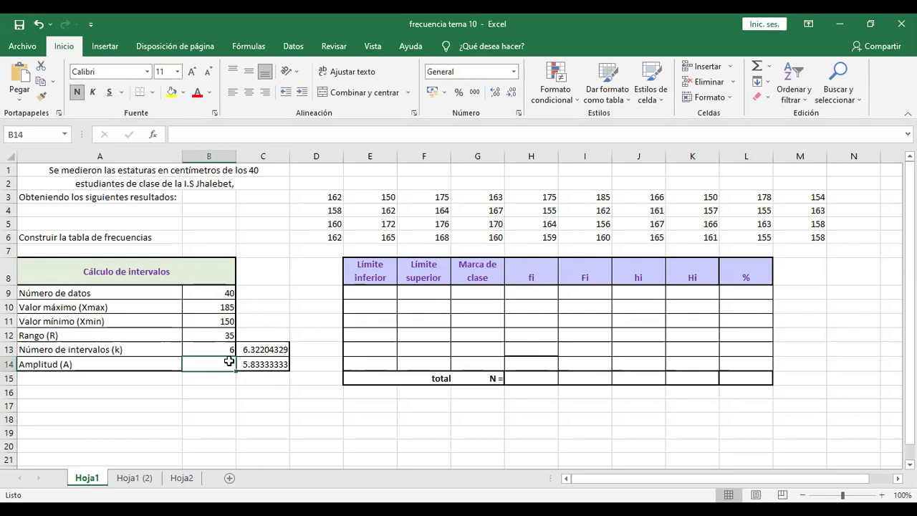
type("6")
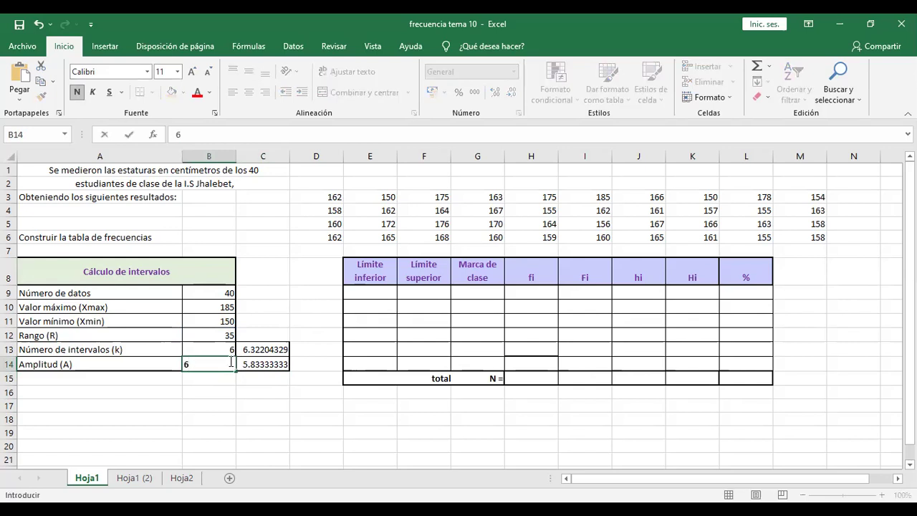
left_click(245, 420)
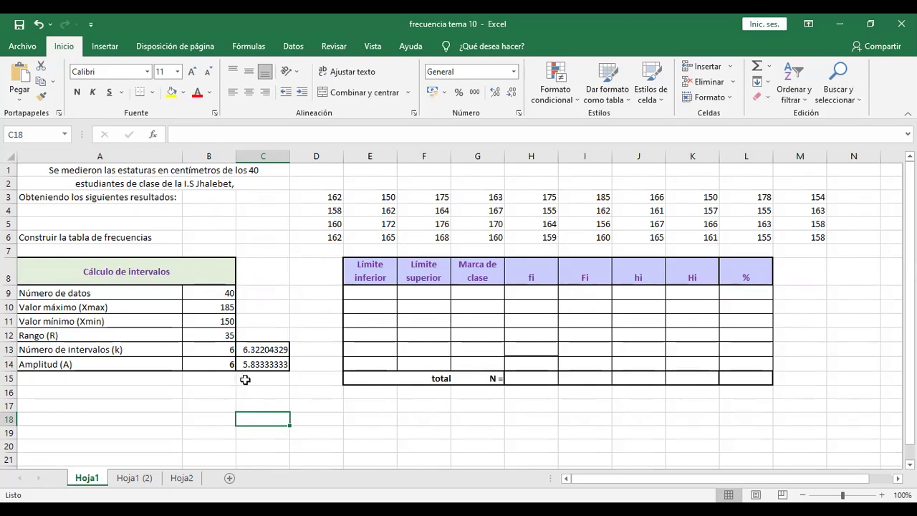
Step: Set the first Límite inferior in E9 to reference the minimum value in B11
left_click(363, 294)
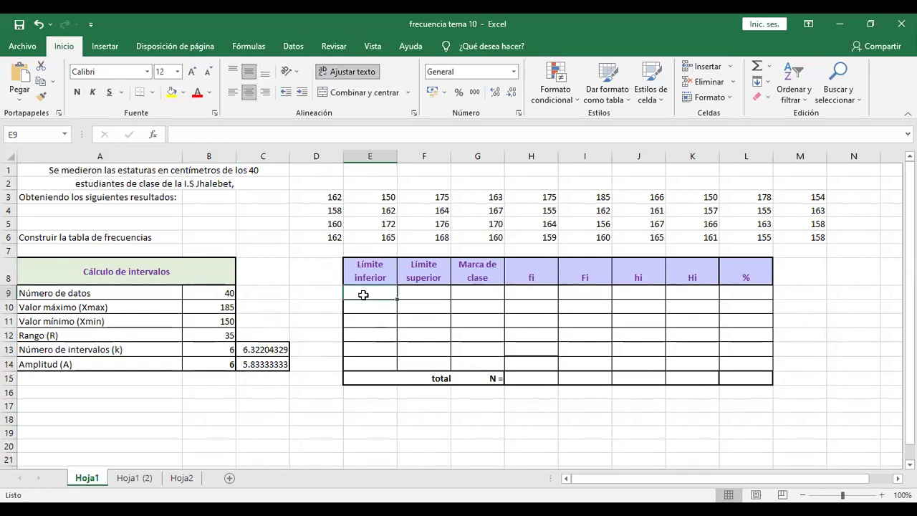
type("+")
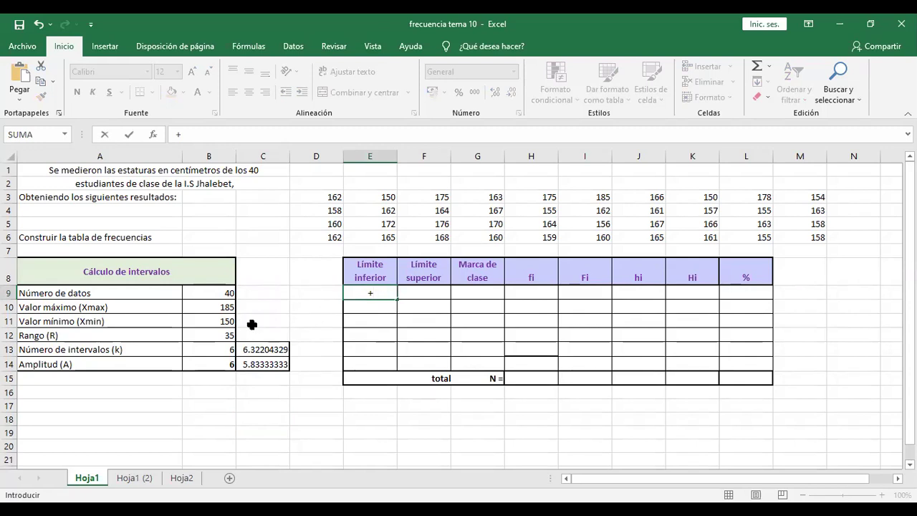
left_click(221, 321)
key("Return")
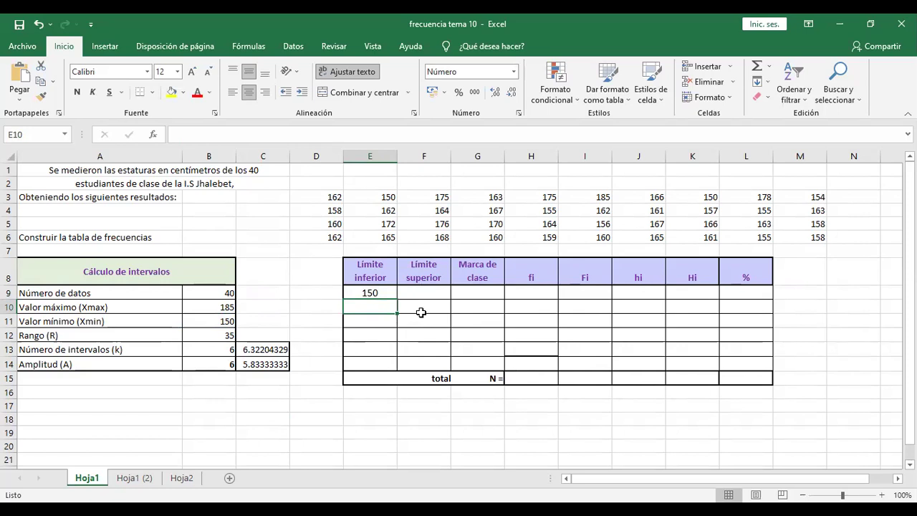
Step: Calculate the first Límite superior in F9 with the formula +E9+B14
left_click(426, 291)
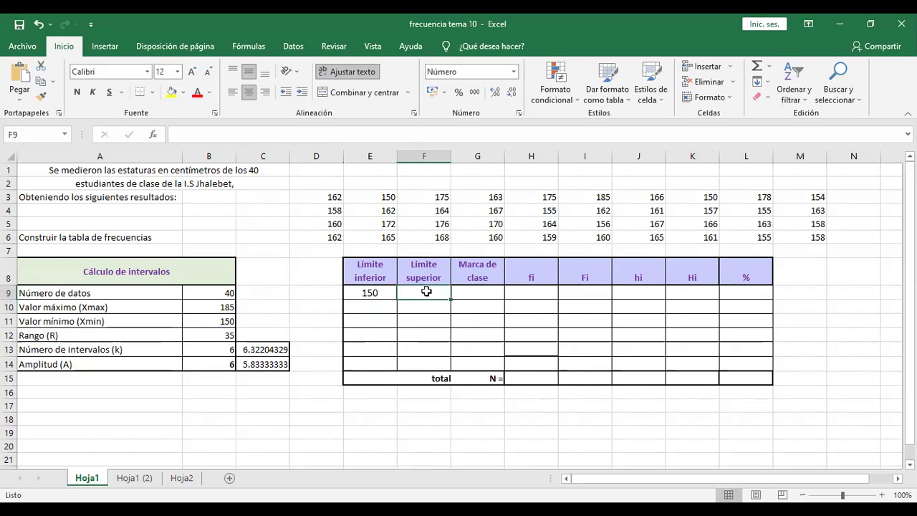
type("+")
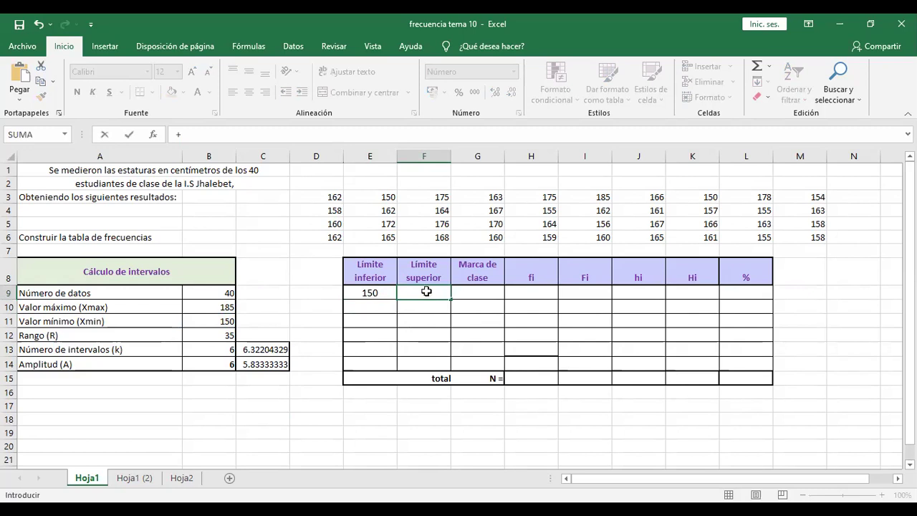
left_click(354, 294)
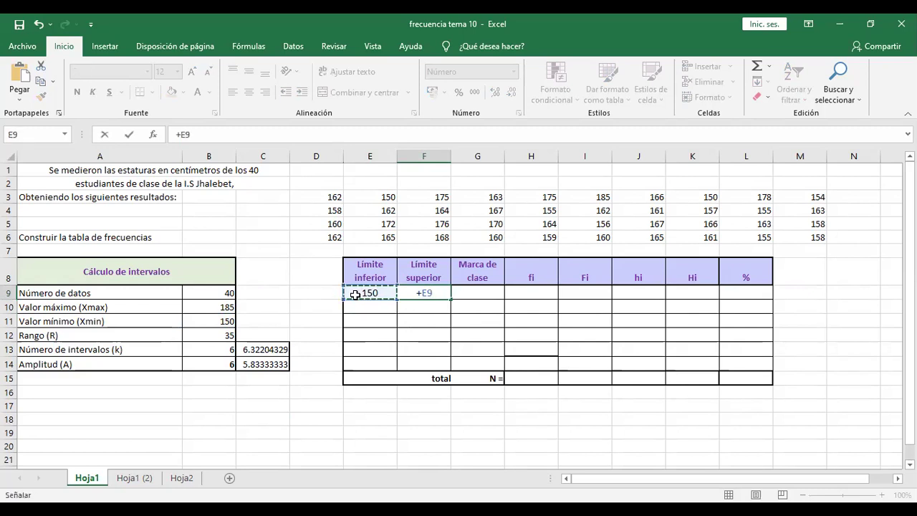
type("+")
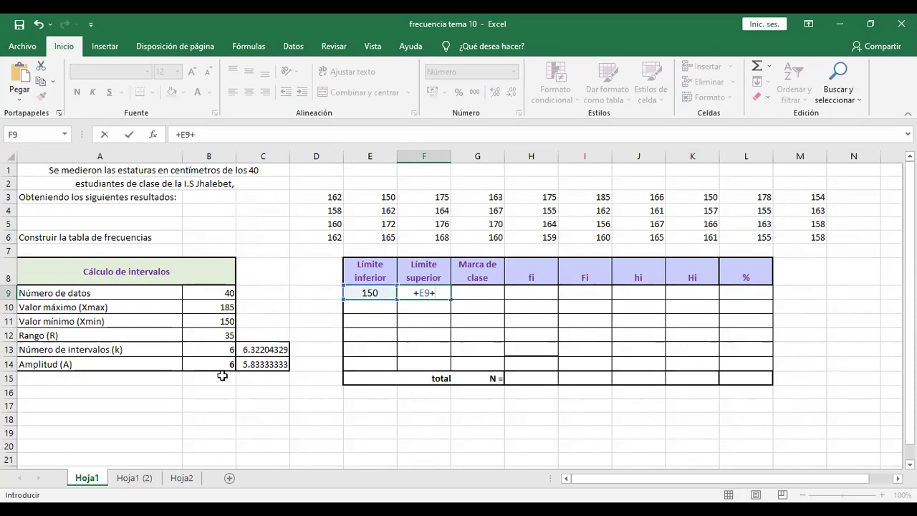
left_click(224, 363)
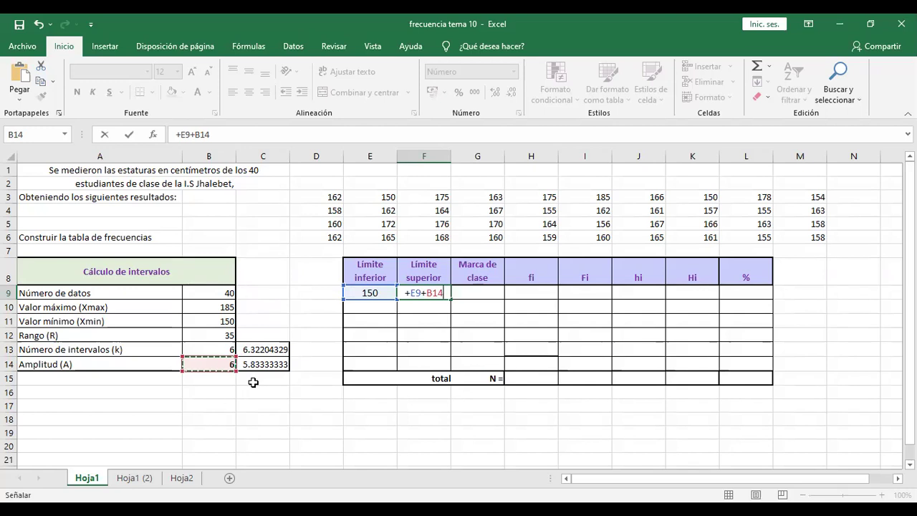
key("Return")
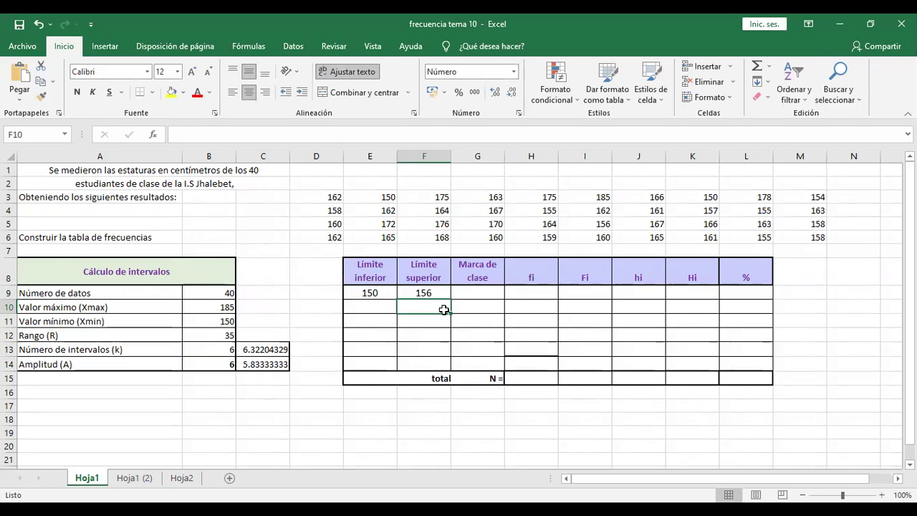
Step: Calculate the second Límite inferior in E10 with the formula +F9+1
left_click(373, 306)
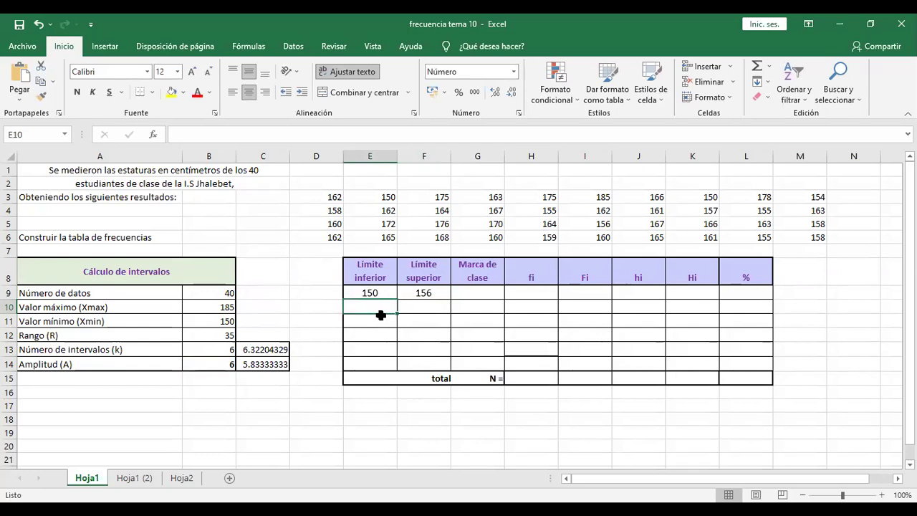
type("+")
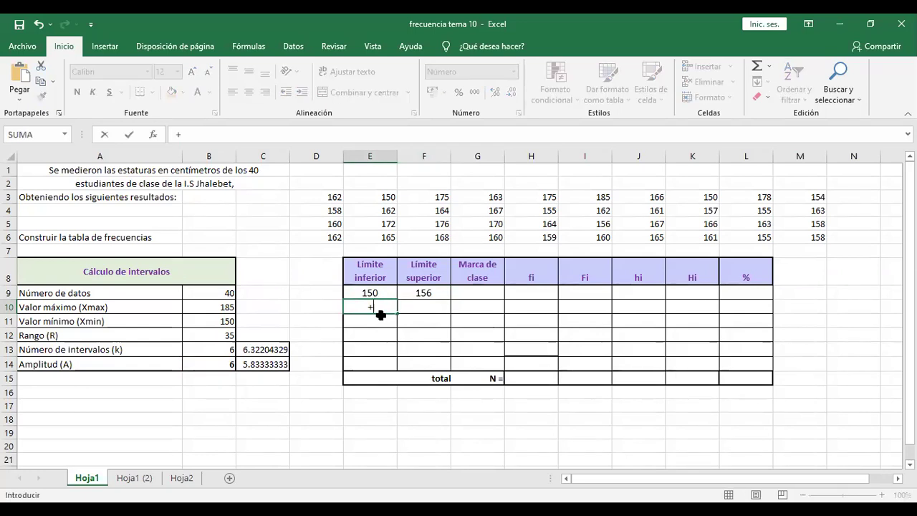
left_click(421, 291)
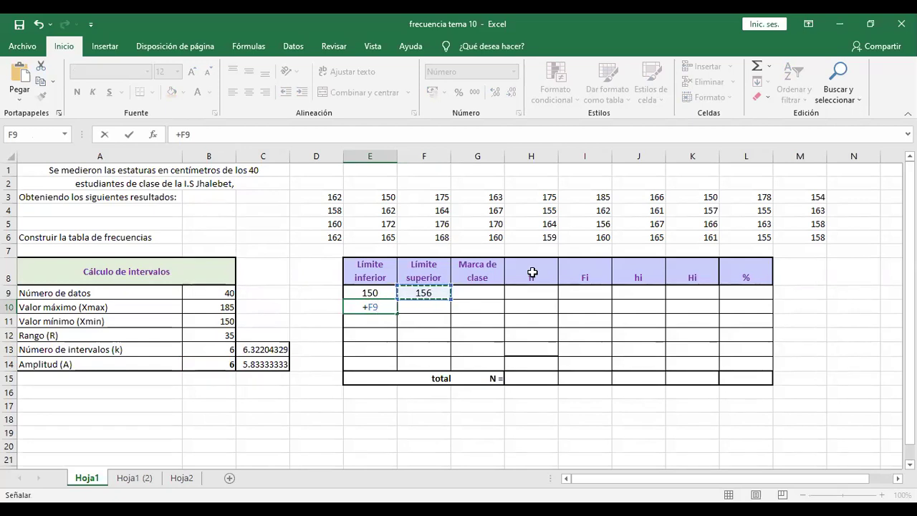
type("+")
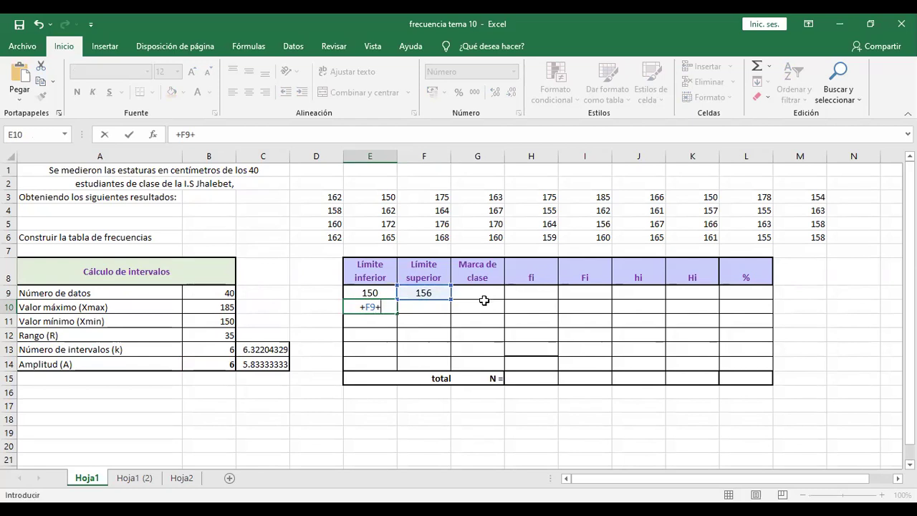
type("1")
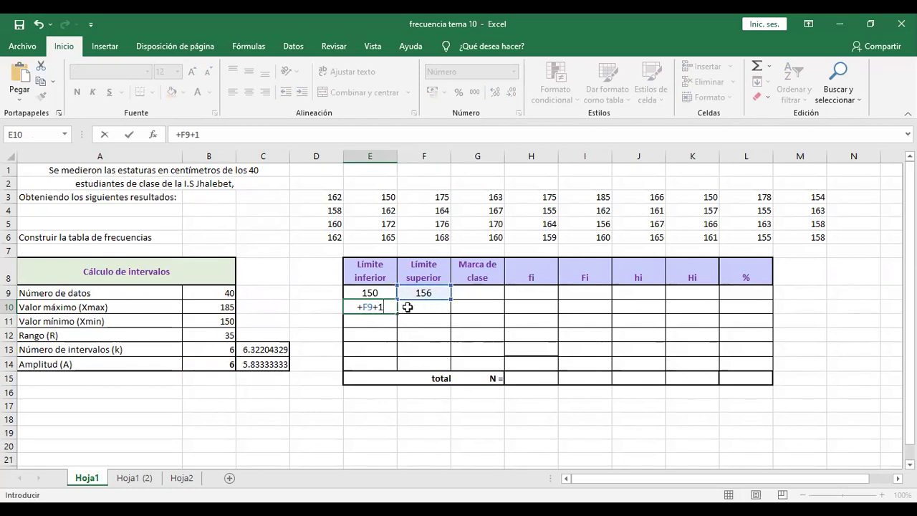
left_click(357, 316)
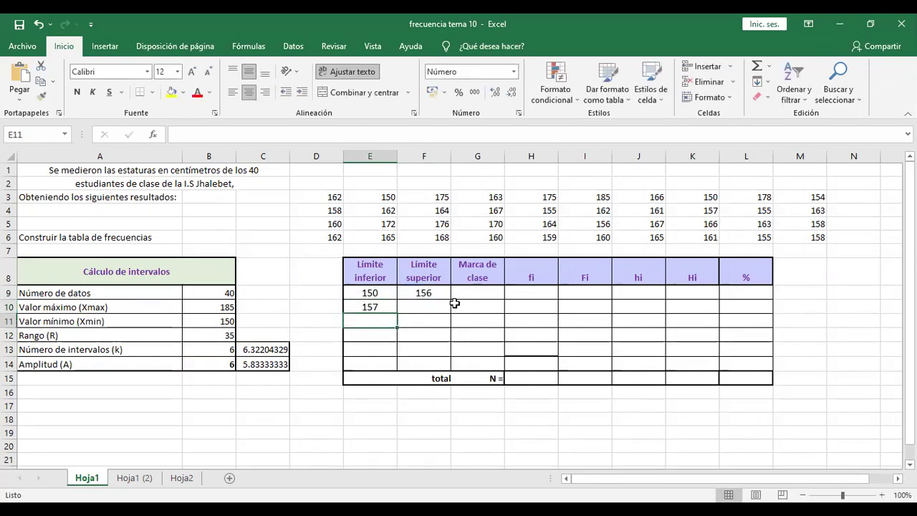
Step: Calculate the second Límite superior in F10 with the formula +E10+B14
left_click(421, 307)
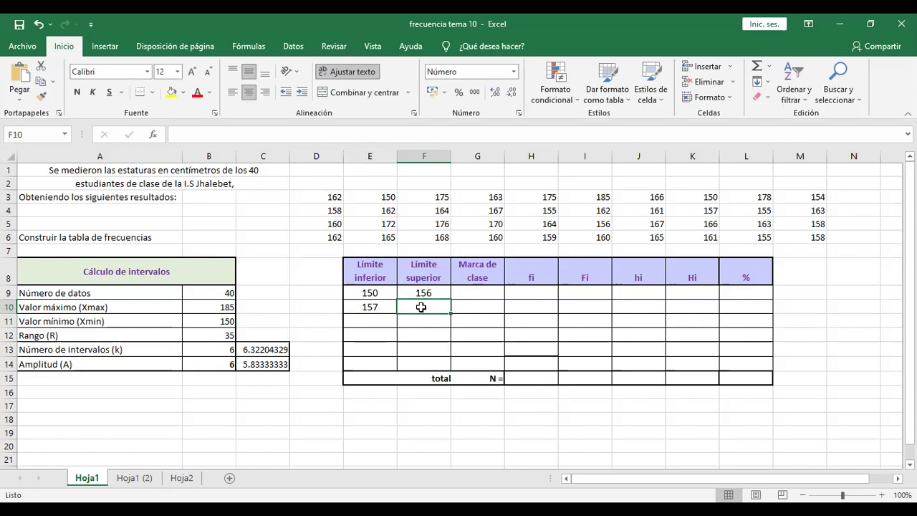
type("+")
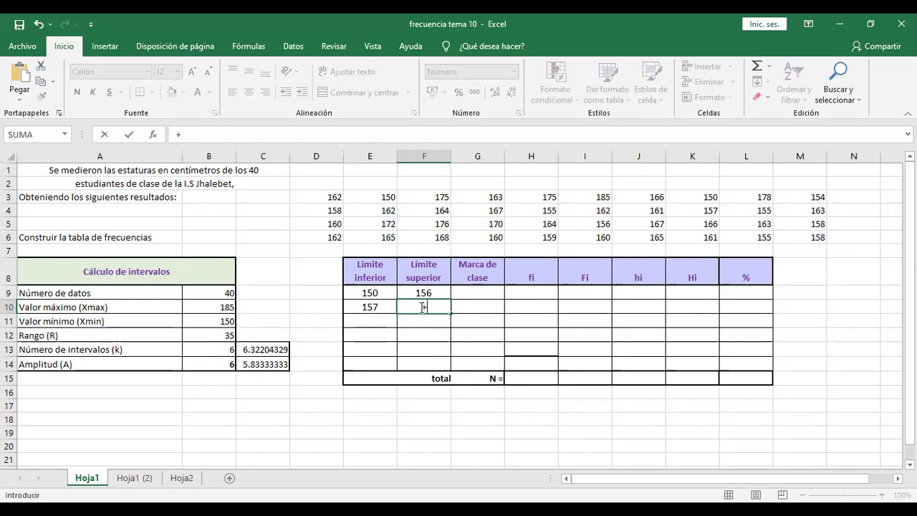
left_click(383, 306)
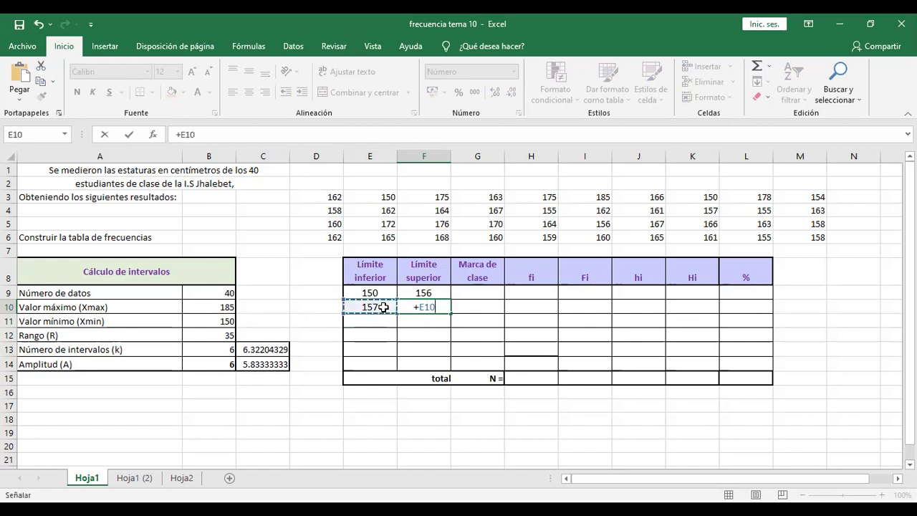
type("+")
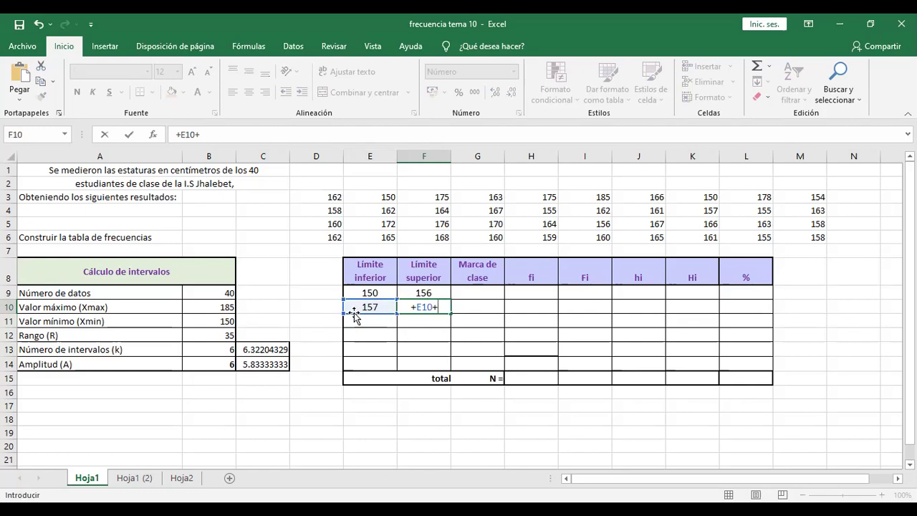
left_click(209, 365)
key("Return")
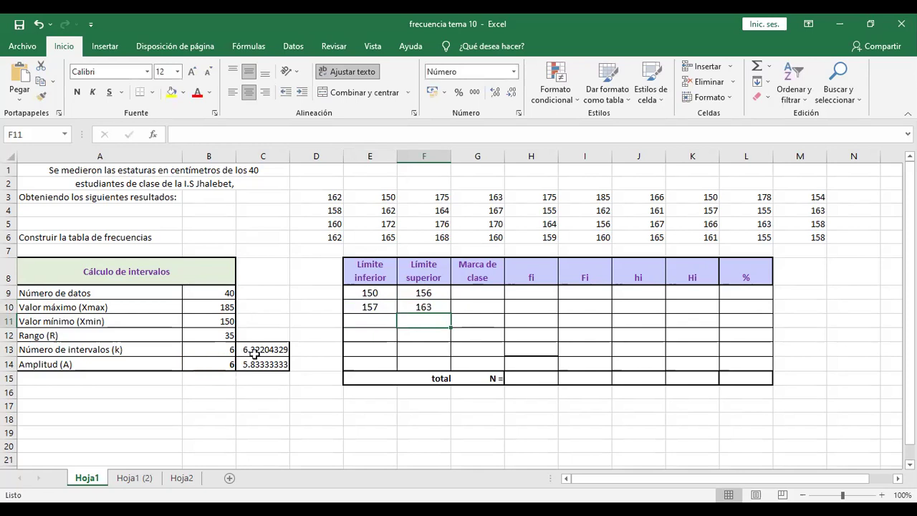
Step: Fill the limit formulas from E10 and F10 down through row 14 in both limit columns
left_click(368, 308)
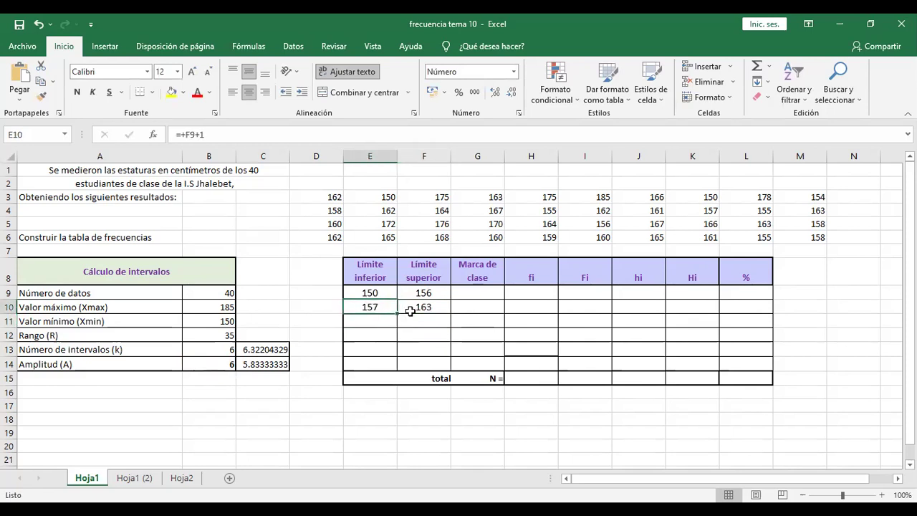
left_click_drag(396, 313, 381, 368)
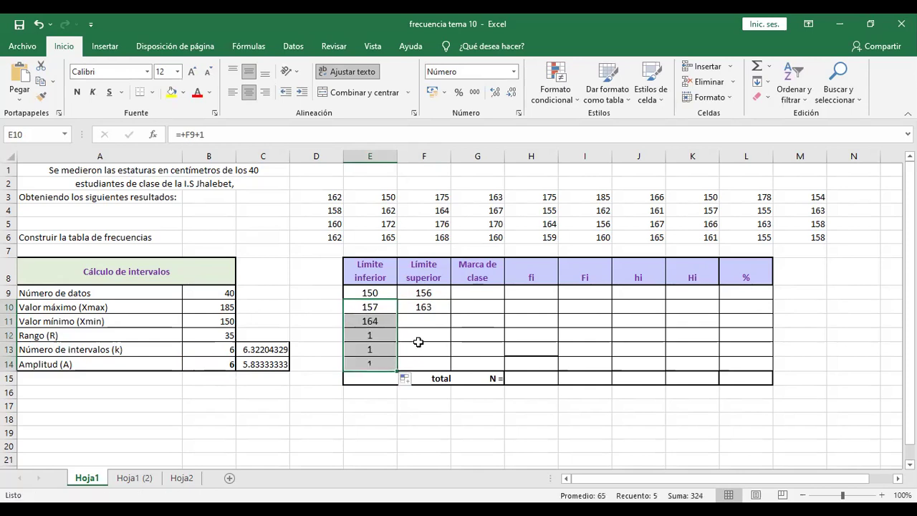
left_click(412, 305)
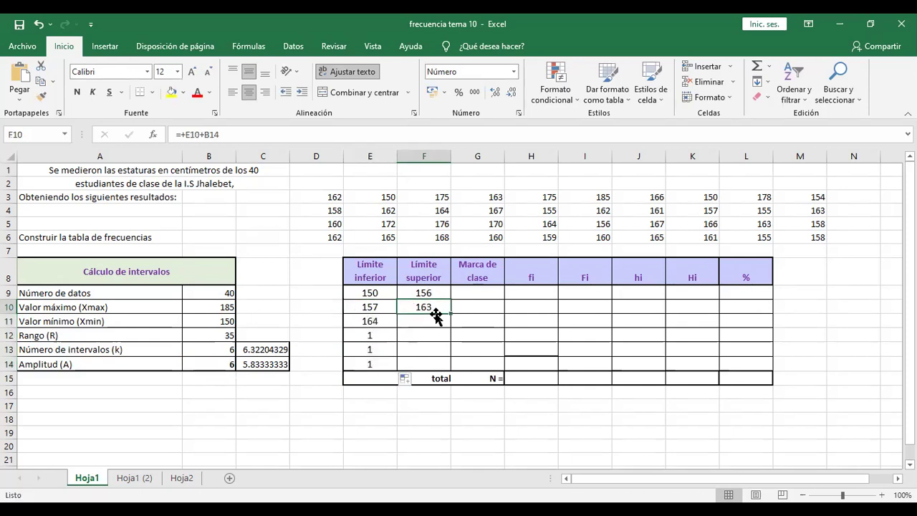
left_click_drag(449, 312, 454, 368)
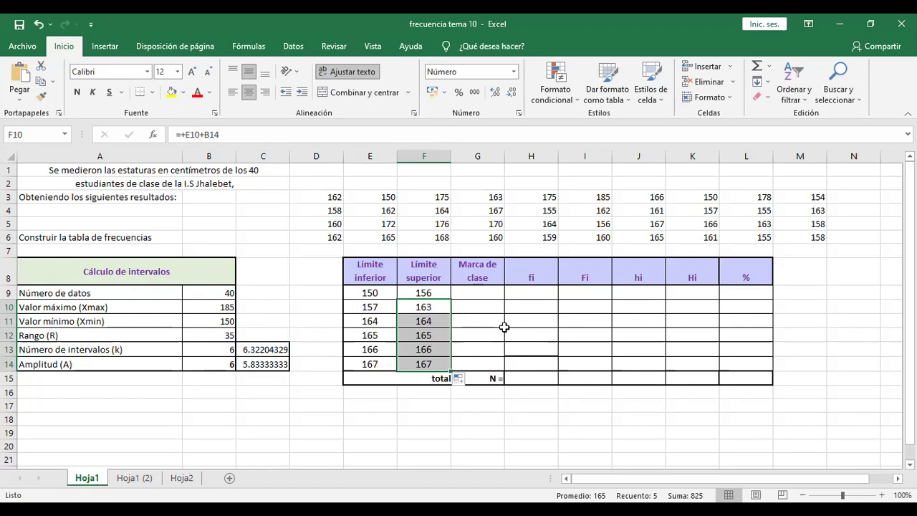
Step: Clear the filled Límite superior formulas from F11 to F14
left_click(423, 309)
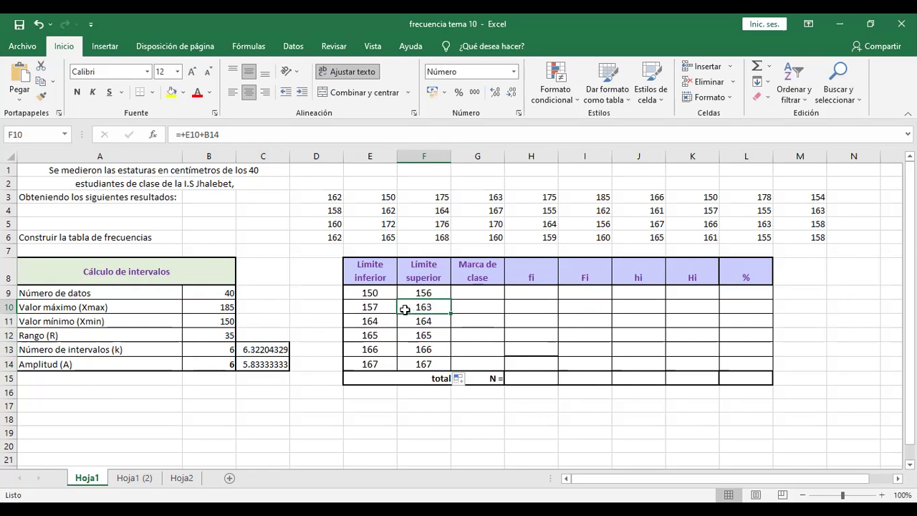
left_click(426, 320)
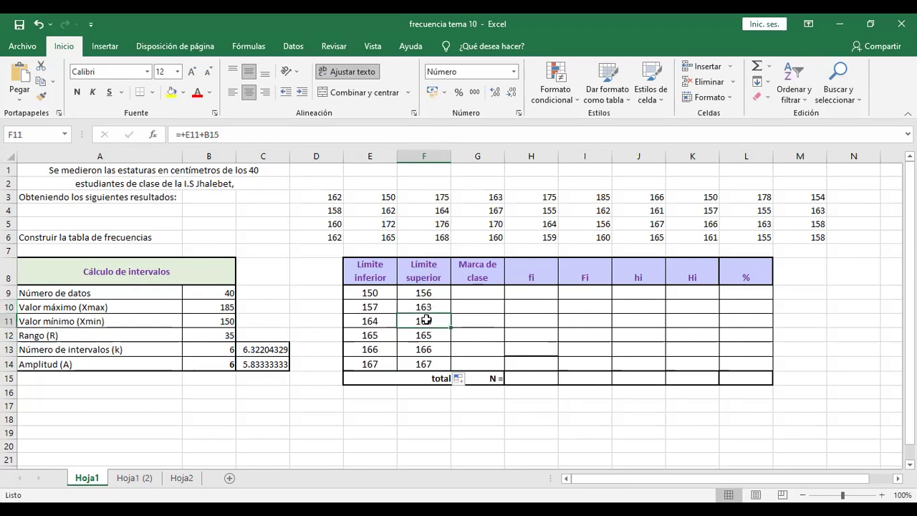
left_click_drag(426, 323, 428, 364)
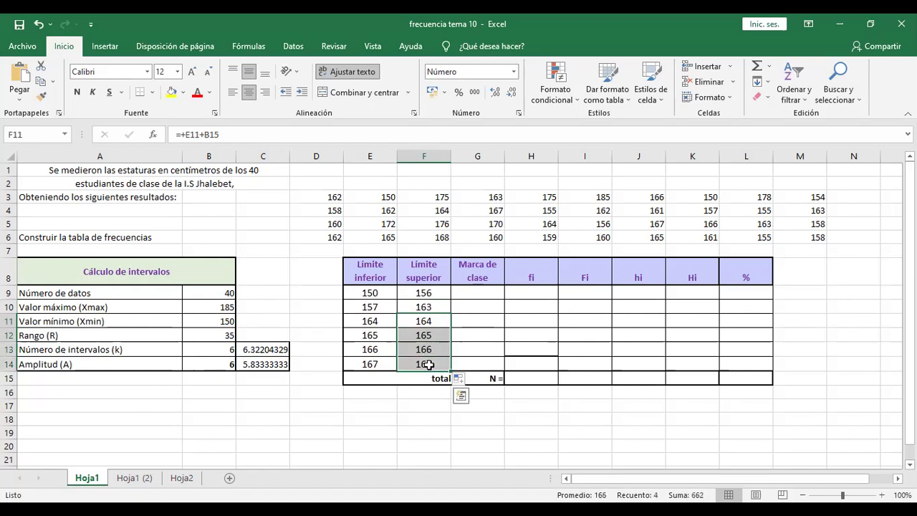
Step: Calculate the third Límite superior in F11 with the formula +E11+B14
left_click(426, 321)
type("+")
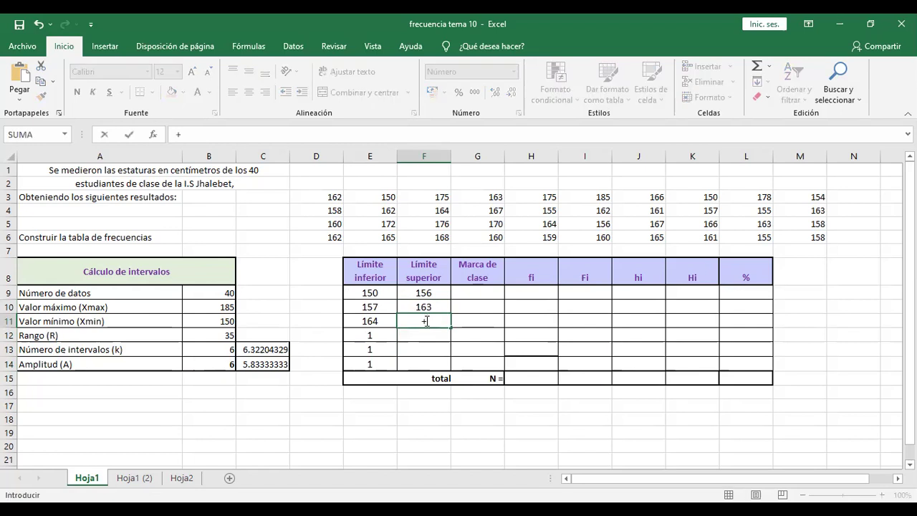
left_click(376, 321)
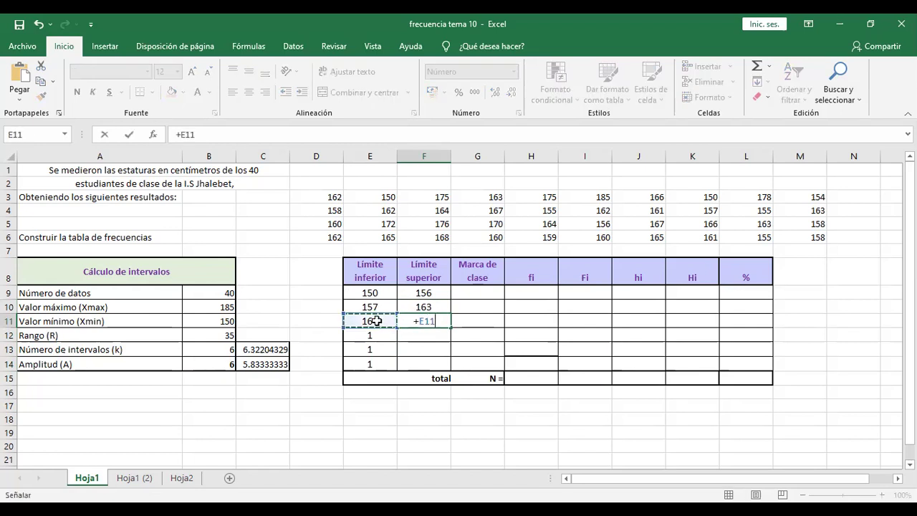
type("+")
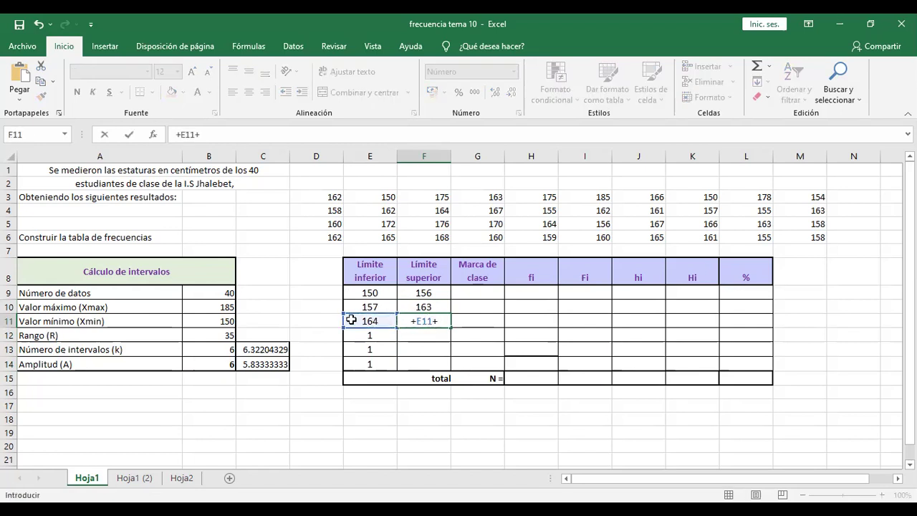
left_click(210, 363)
key("Return")
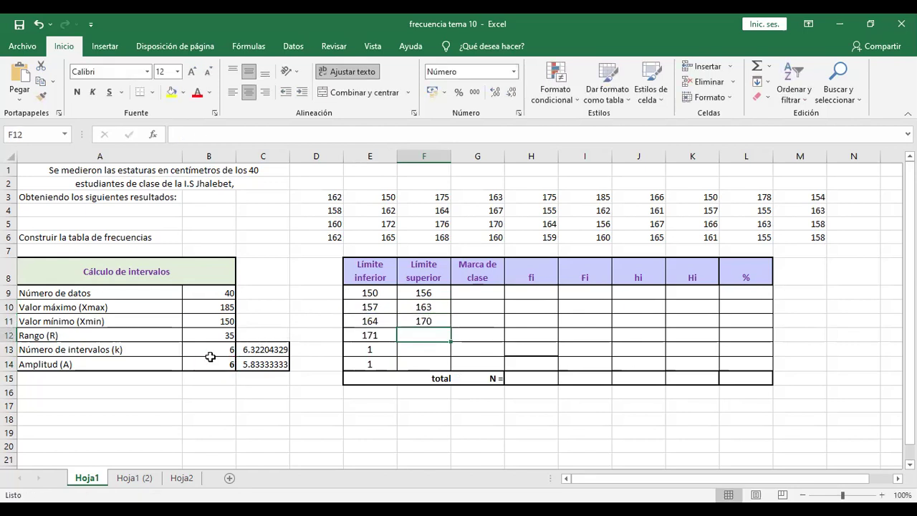
Step: Clear all lower and upper class limits from E9:F14 after checking the amplitude reference in the Límite superior formulas
left_click(409, 318)
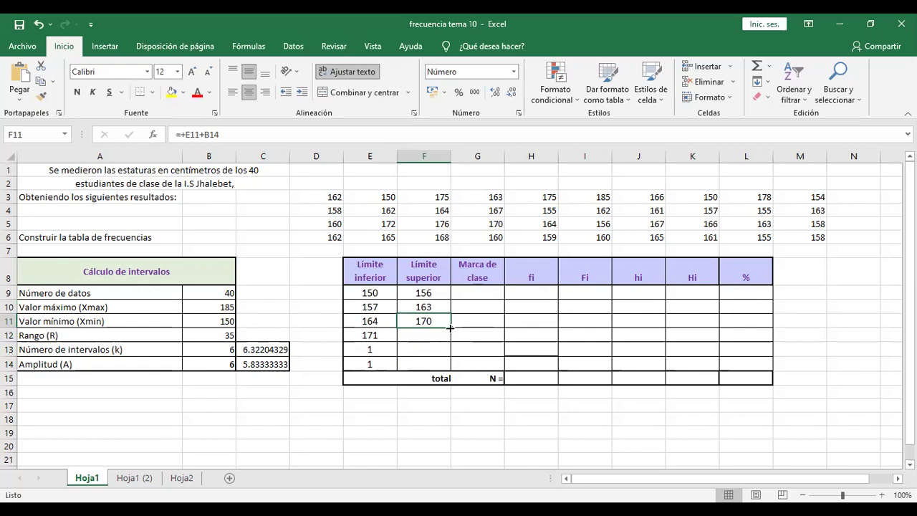
left_click(424, 292)
left_click(220, 367)
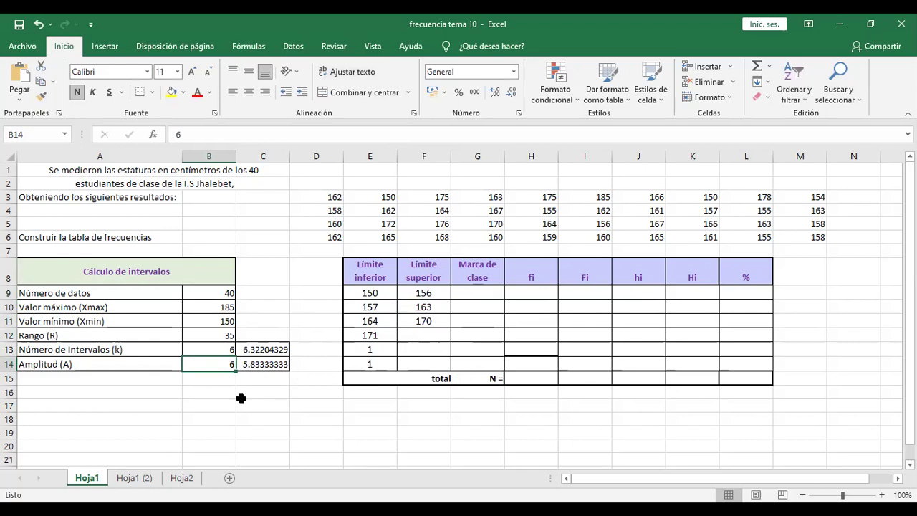
left_click(427, 293)
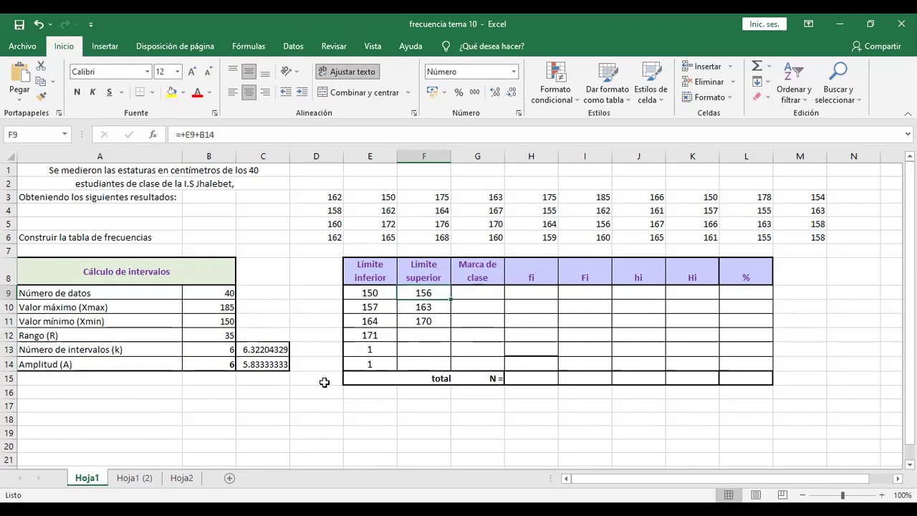
left_click(398, 293)
left_click_drag(398, 293, 401, 364)
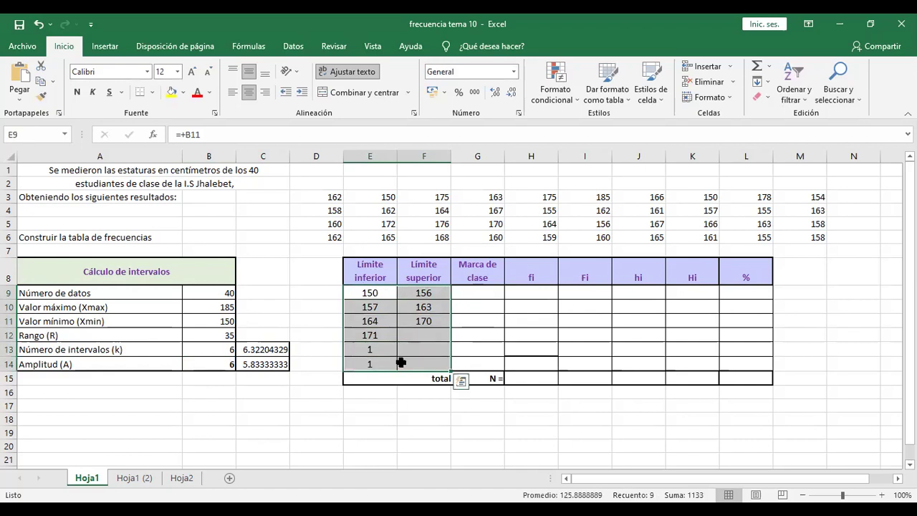
key("Delete")
left_click(454, 334)
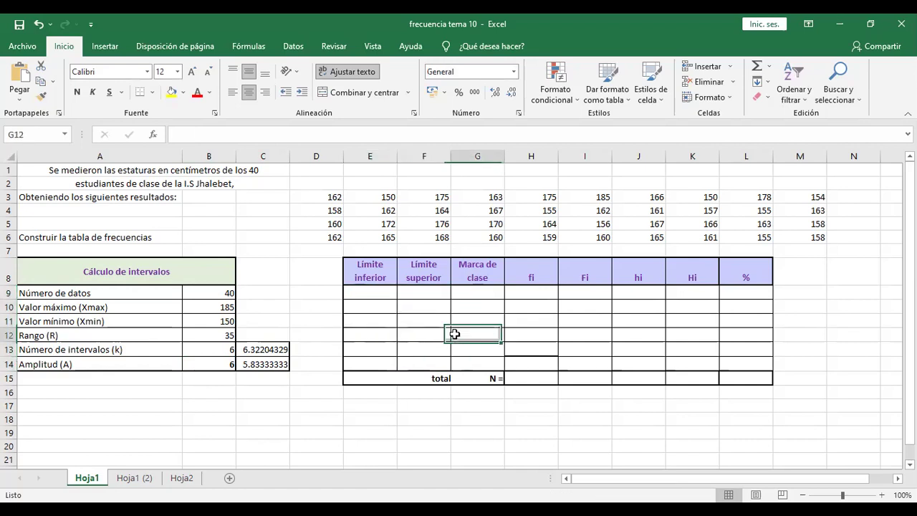
Step: Set the first Límite inferior in E9 to the minimum value with the formula +B11
left_click(377, 293)
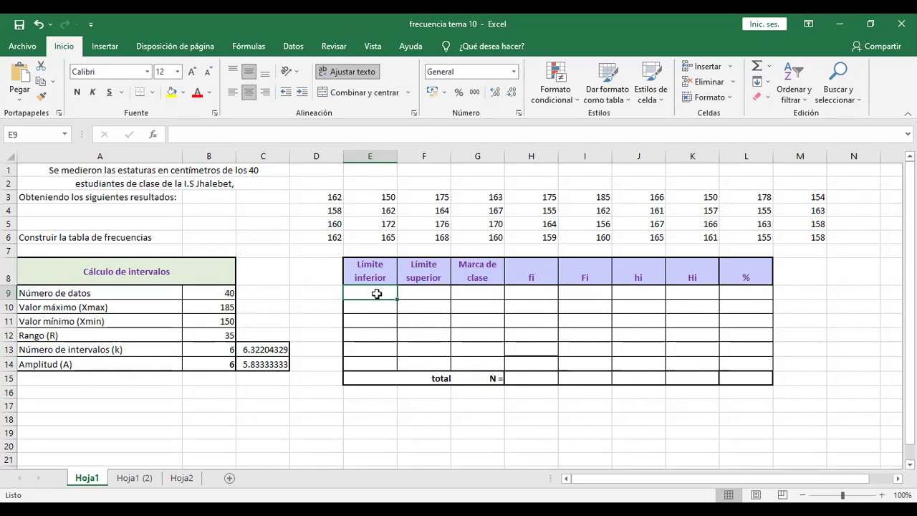
type("+")
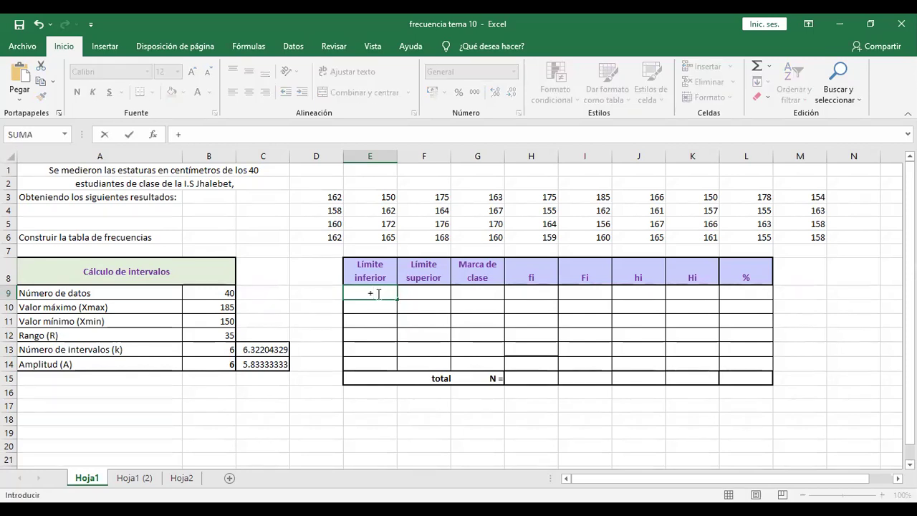
left_click(217, 322)
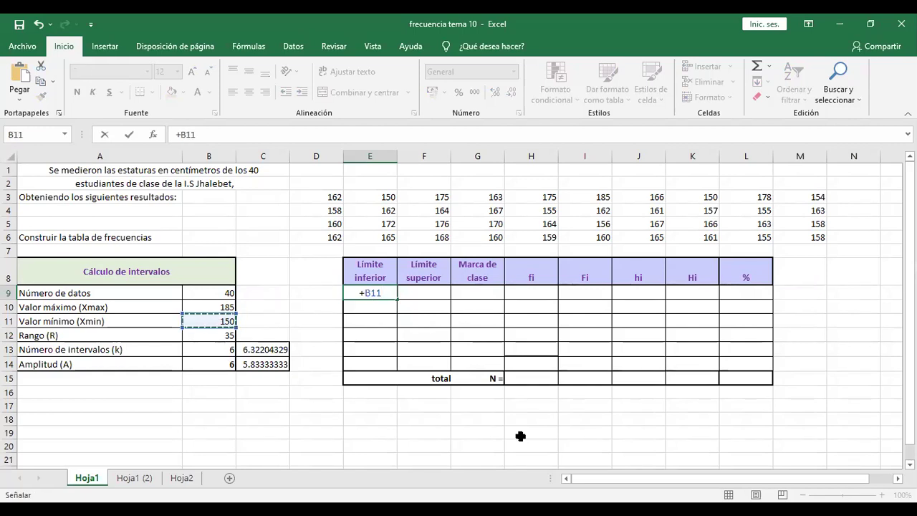
key("Return")
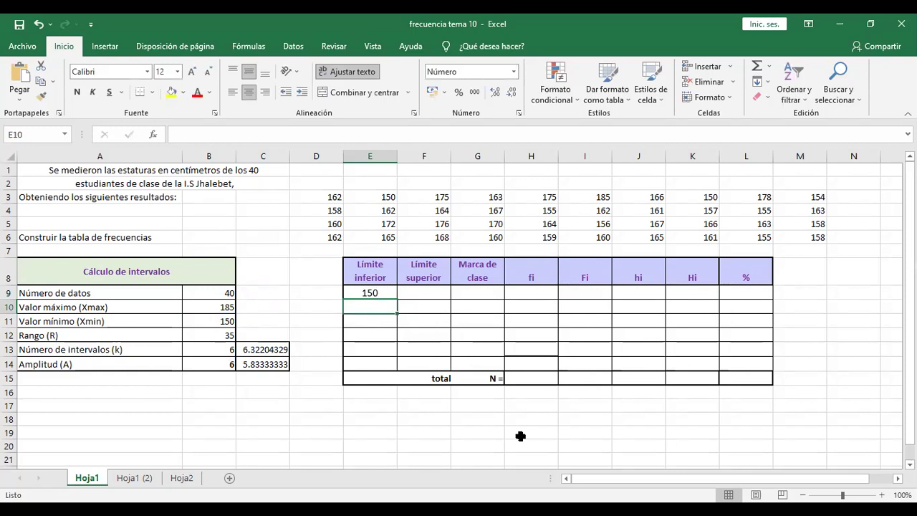
Step: Calculate the first Límite superior in F9 with the formula +E9+$B$14, keeping the amplitude reference absolute
left_click(427, 296)
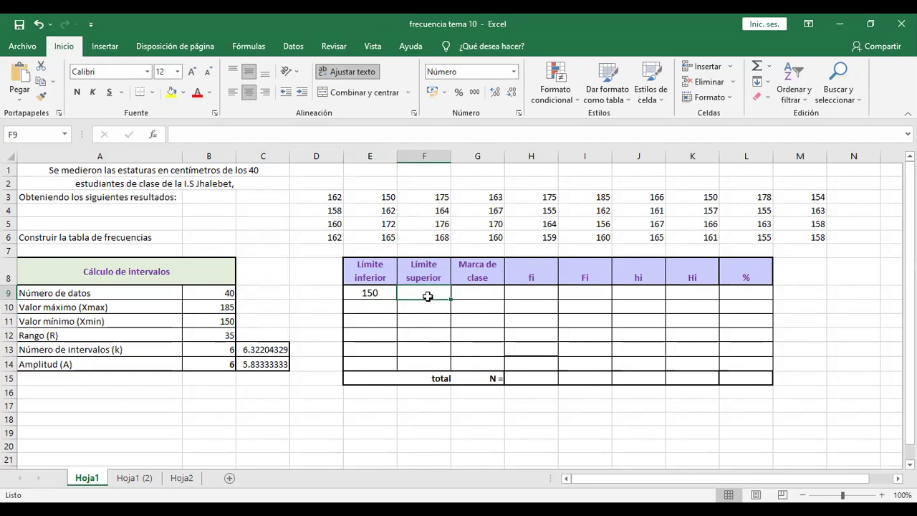
type("+")
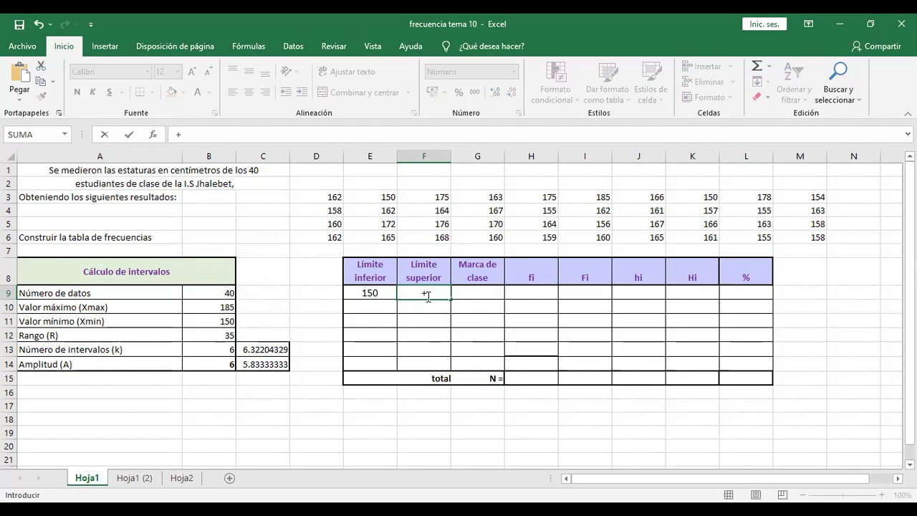
left_click(366, 293)
type("+")
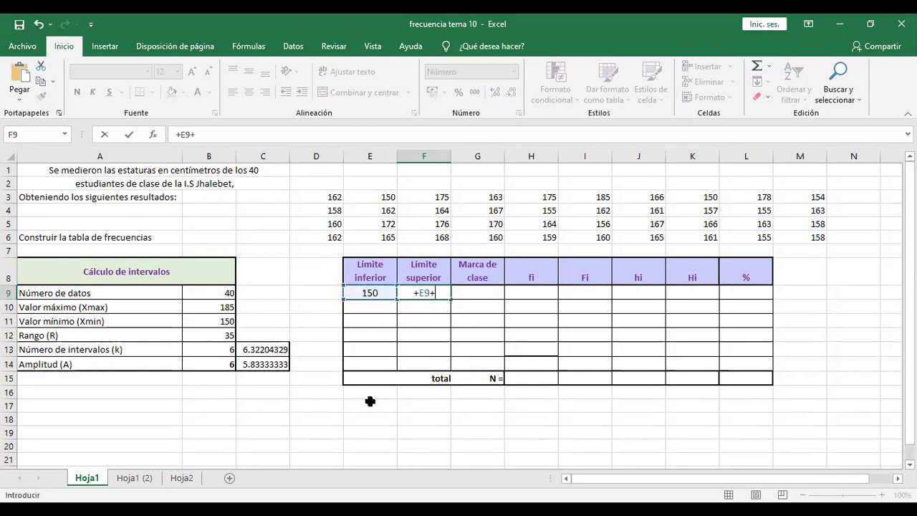
left_click(223, 366)
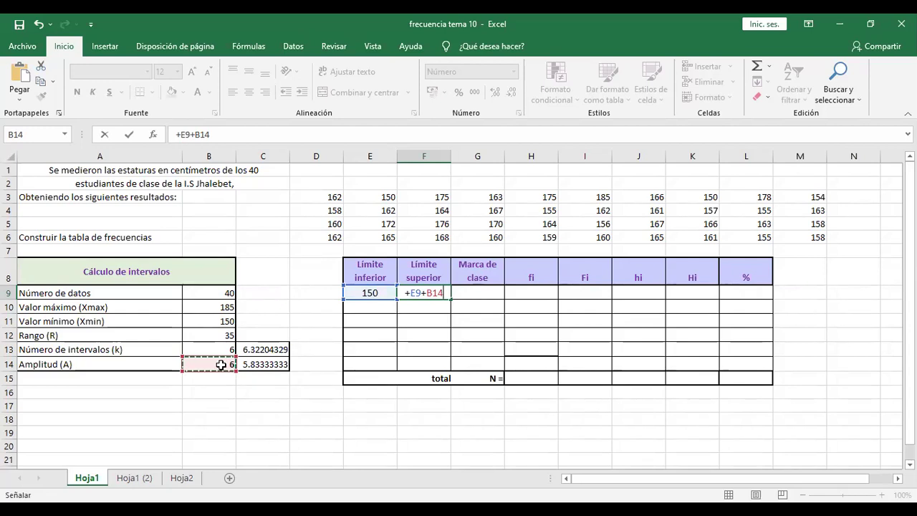
key("F4")
key("Return")
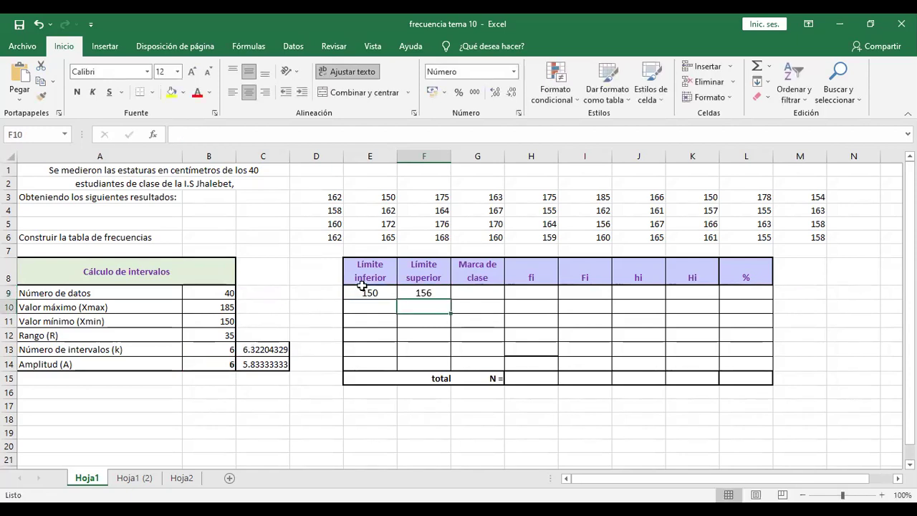
Step: Calculate the second Límite inferior in E10 by adding 1 to the previous upper limit with +F9+1
left_click(373, 304)
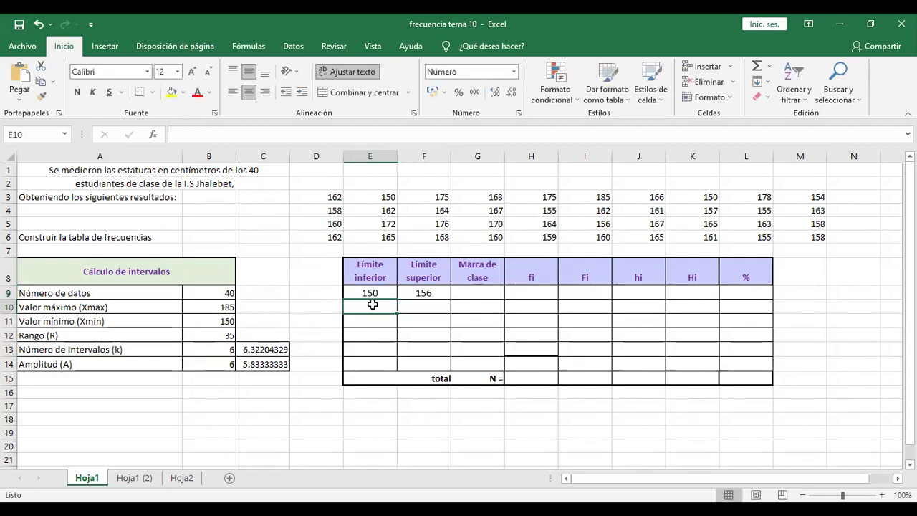
type("+")
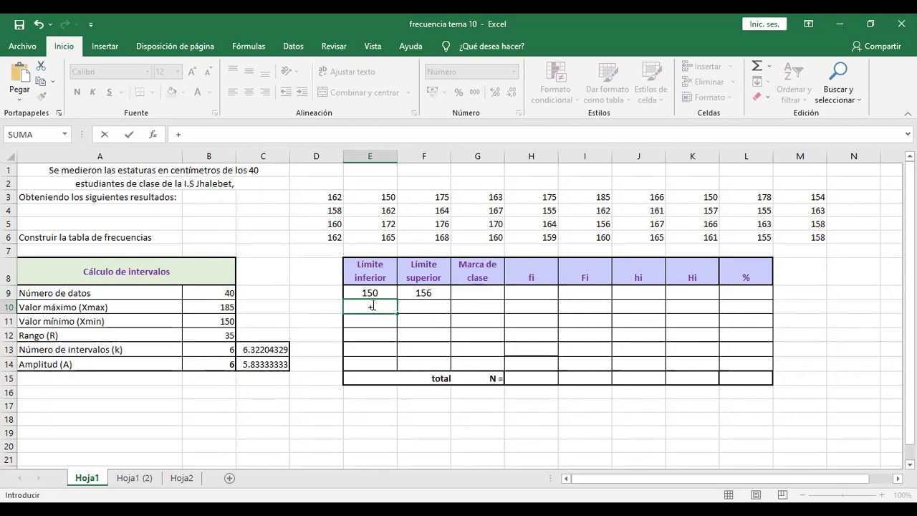
left_click(427, 293)
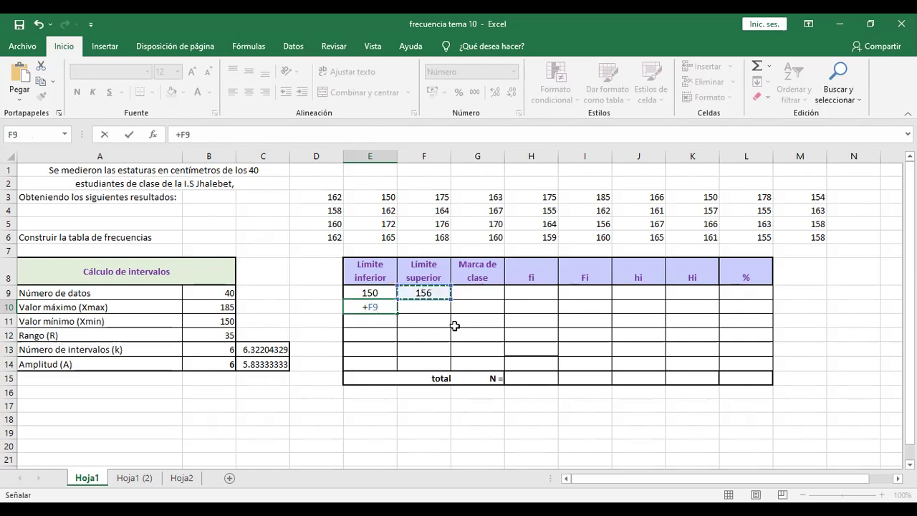
type("+")
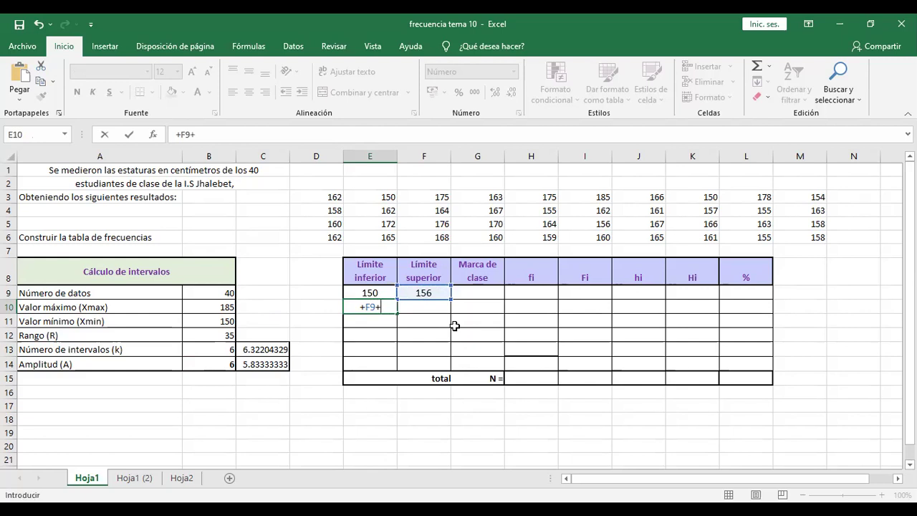
type("1")
key("Return")
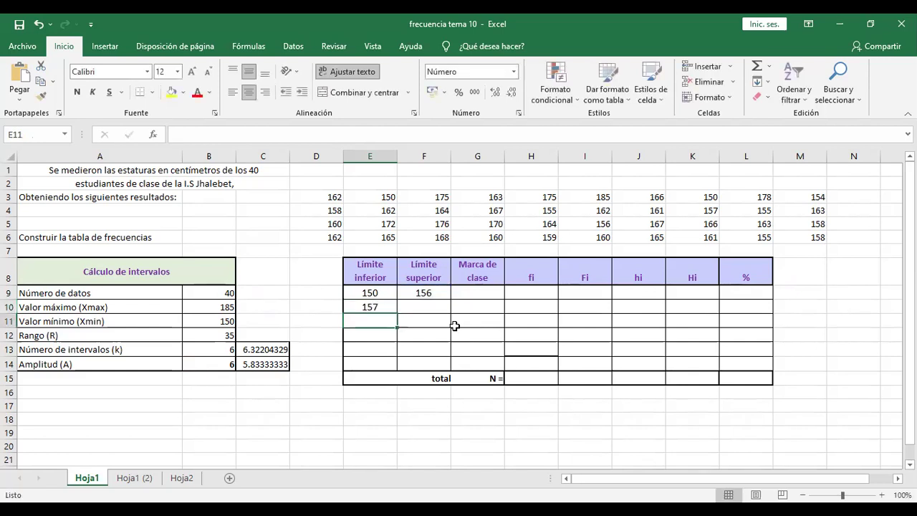
Step: Fill the Límite inferior formula from E10 and the Límite superior formula from F9 down through row 14
left_click(376, 305)
left_click_drag(397, 314, 392, 363)
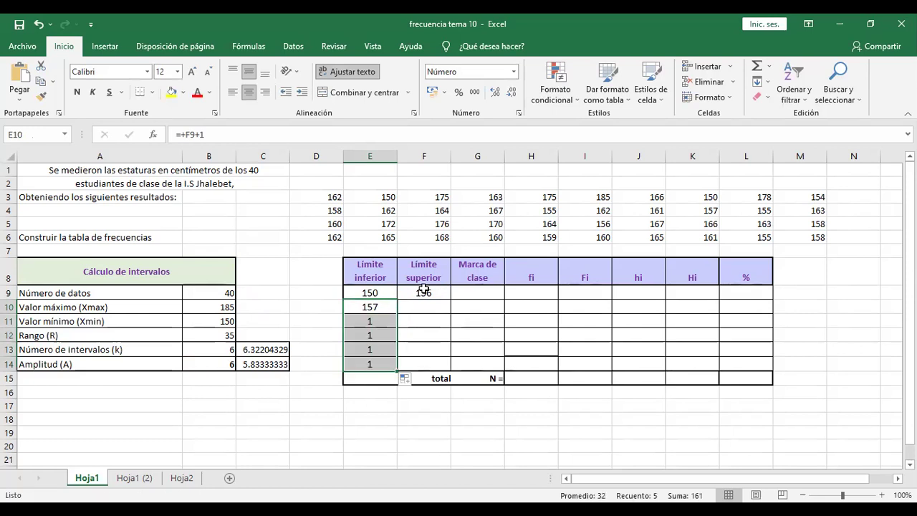
left_click(424, 290)
left_click_drag(450, 300, 453, 363)
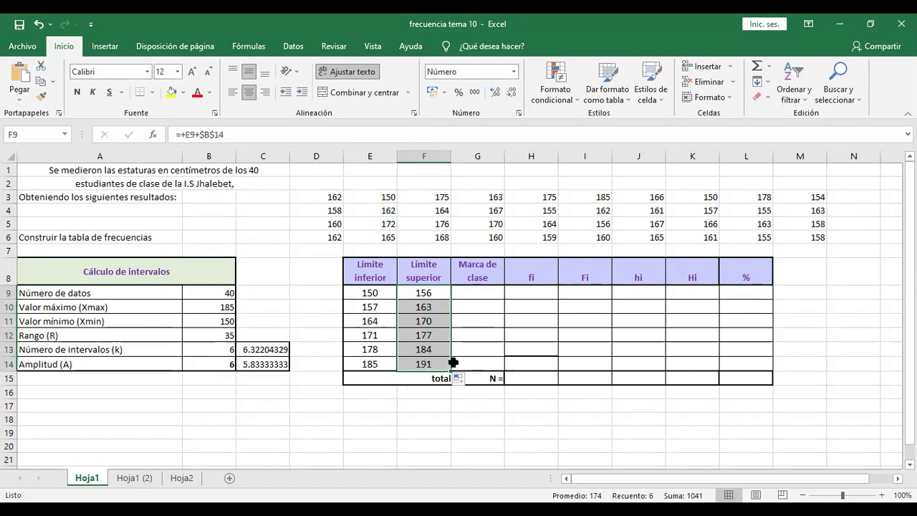
left_click(492, 316)
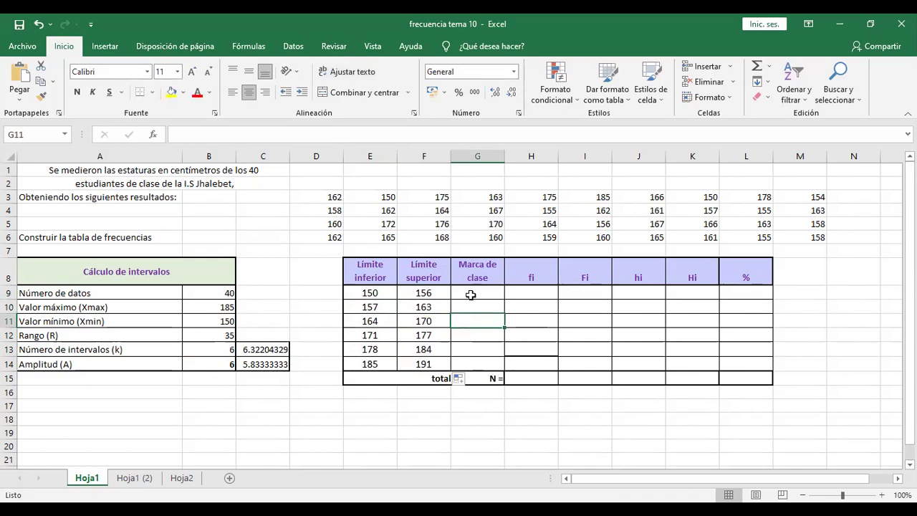
Step: Calculate the first Marca de clase in G9 with the formula +(E9+F9)/2
left_click(482, 294)
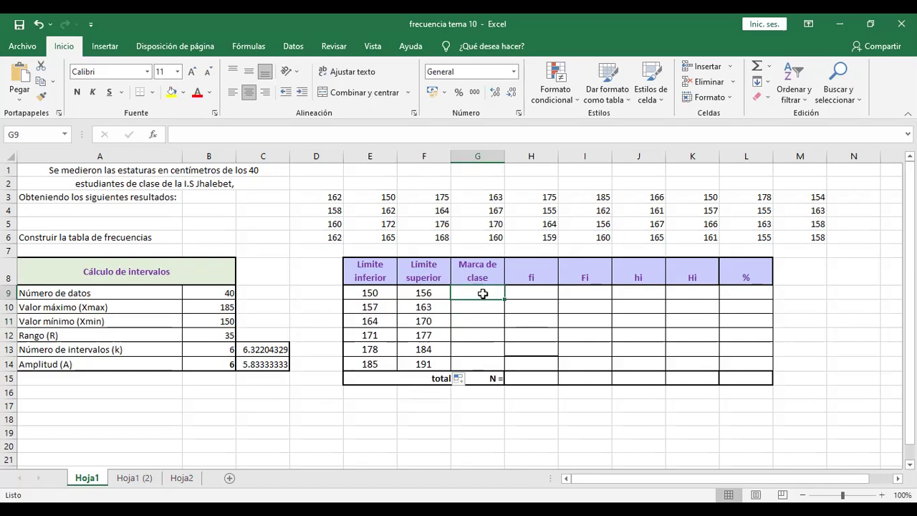
type("+")
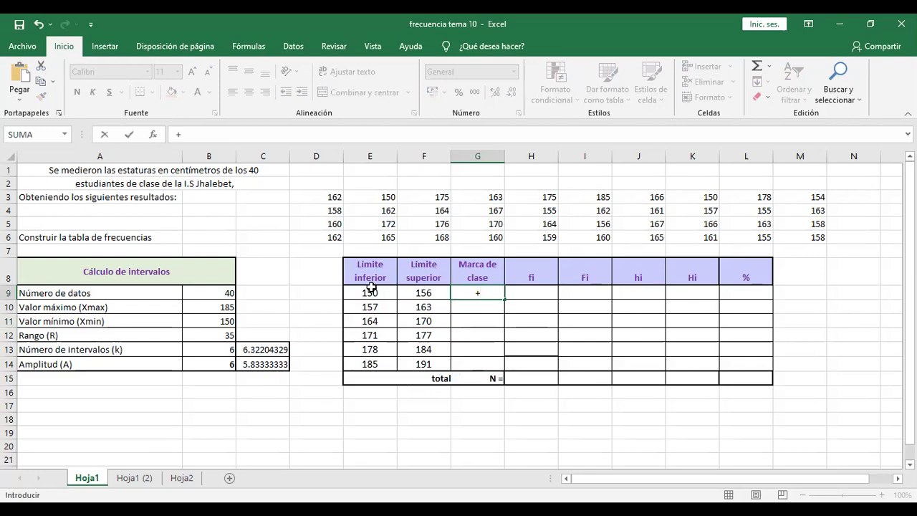
type("(")
left_click(371, 290)
type("+")
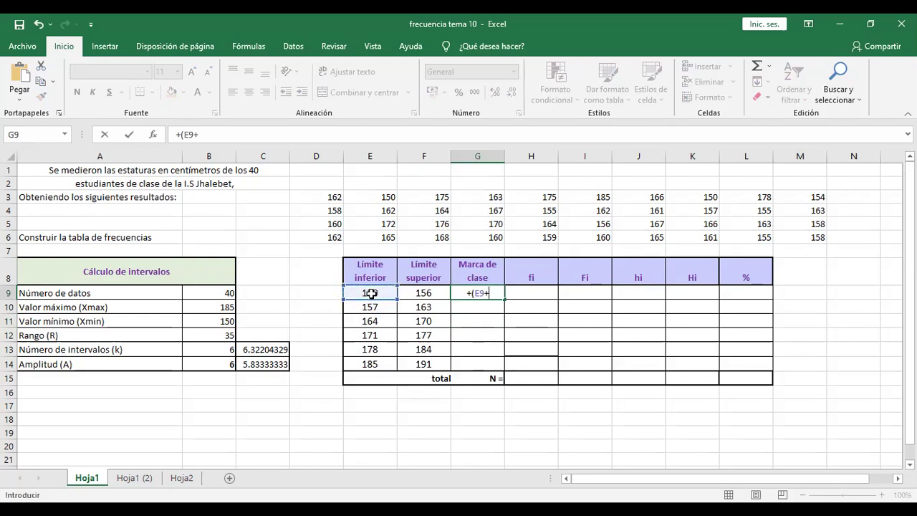
left_click(410, 293)
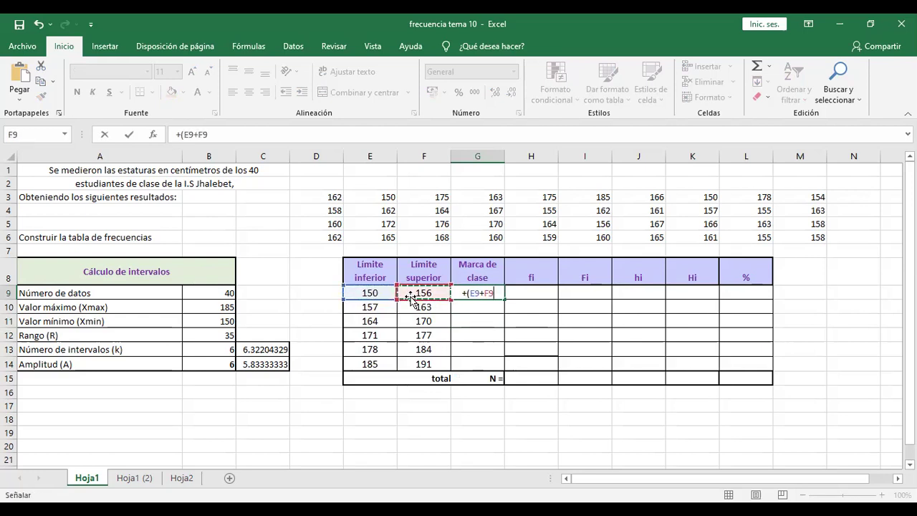
type(")")
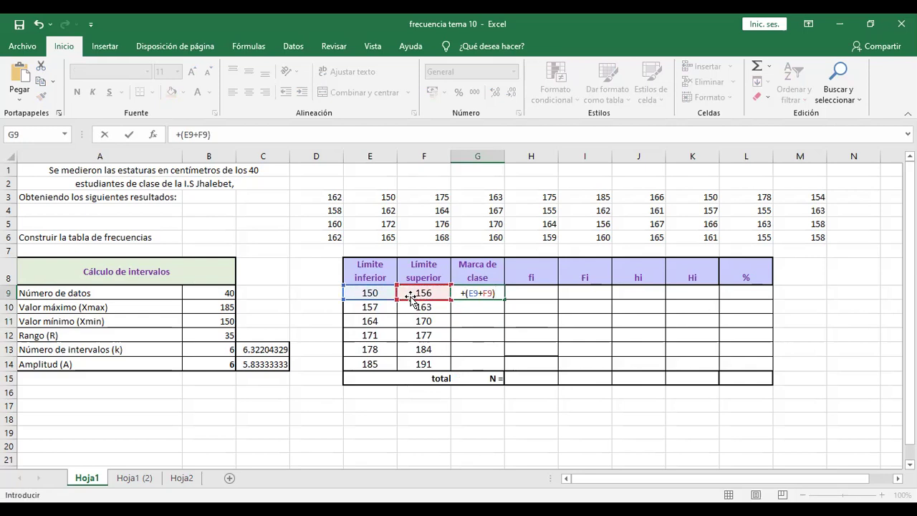
type("/2")
key("Return")
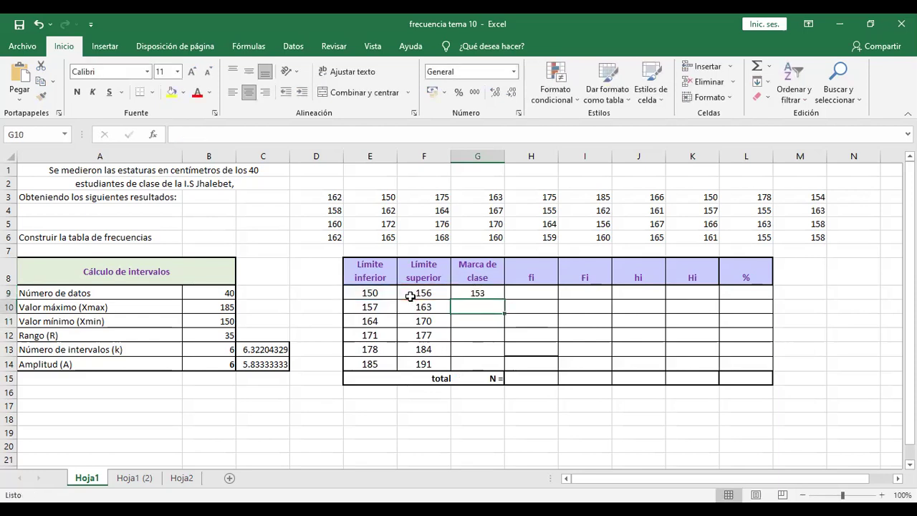
Step: Fill the Marca de clase formula from G9 down through G14
left_click(475, 292)
left_click_drag(504, 300, 503, 368)
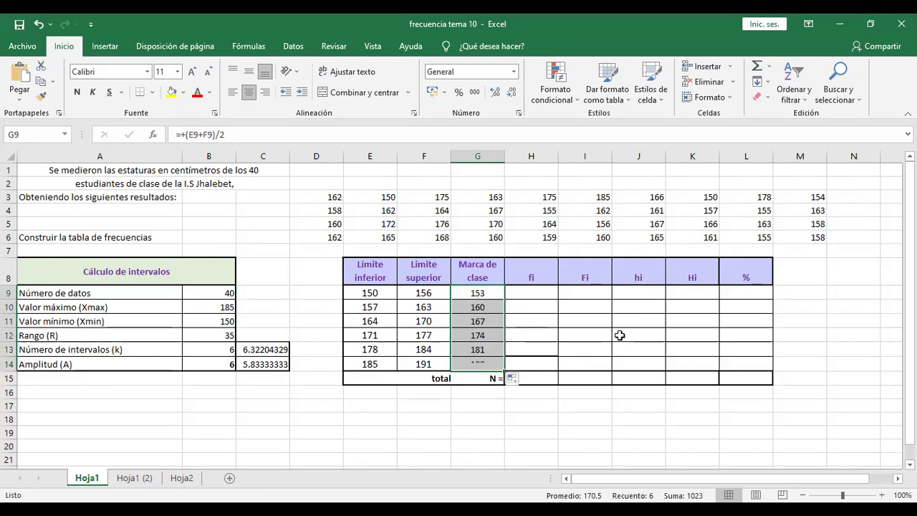
left_click(553, 325)
left_click(532, 290)
left_click(528, 274)
type("fi")
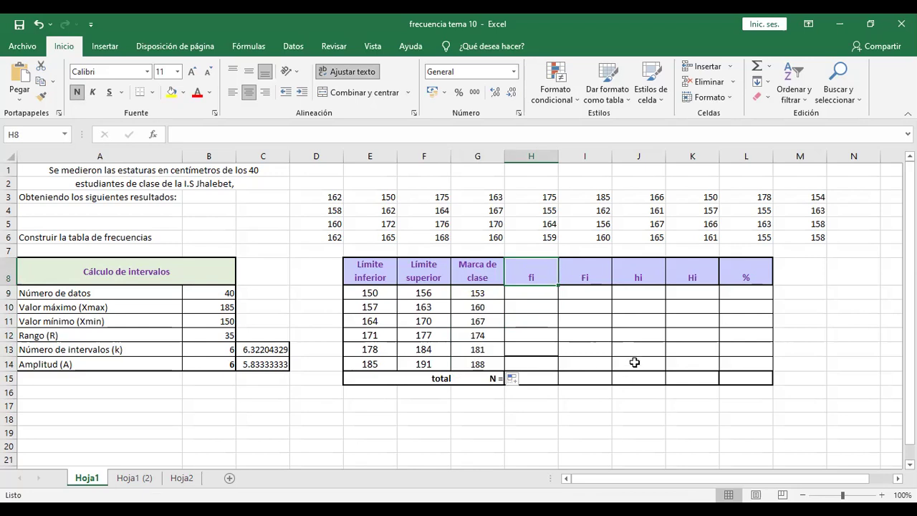
Step: Calculate the first fi value in H9 with the formula +FRECUENCIA(D3:M6;F9:F14)
left_click(535, 294)
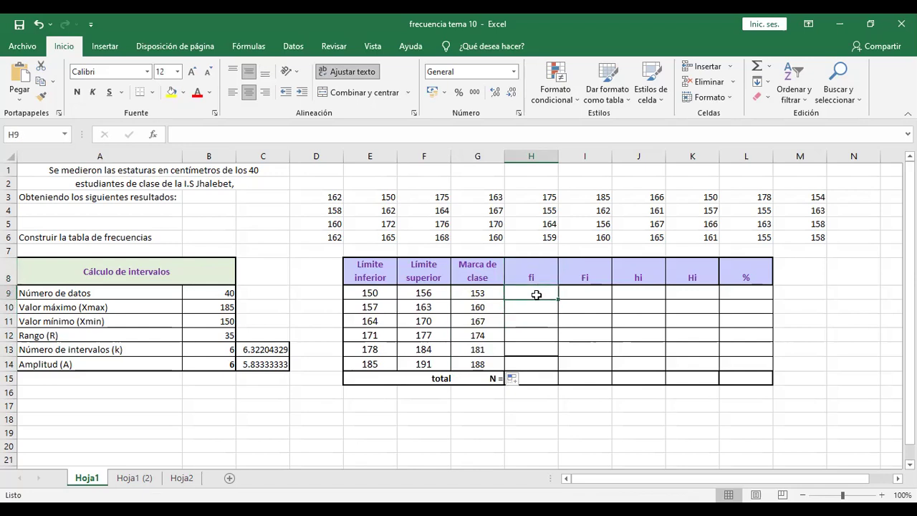
type("+")
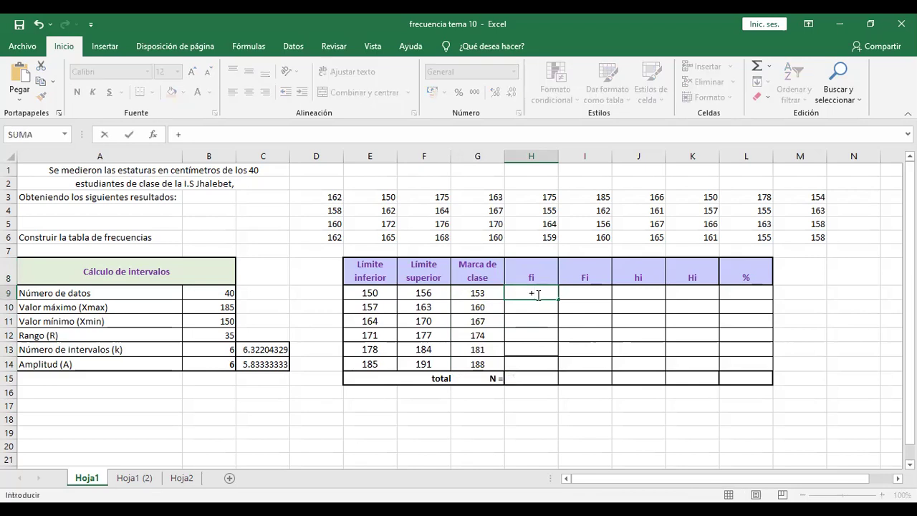
type("fre")
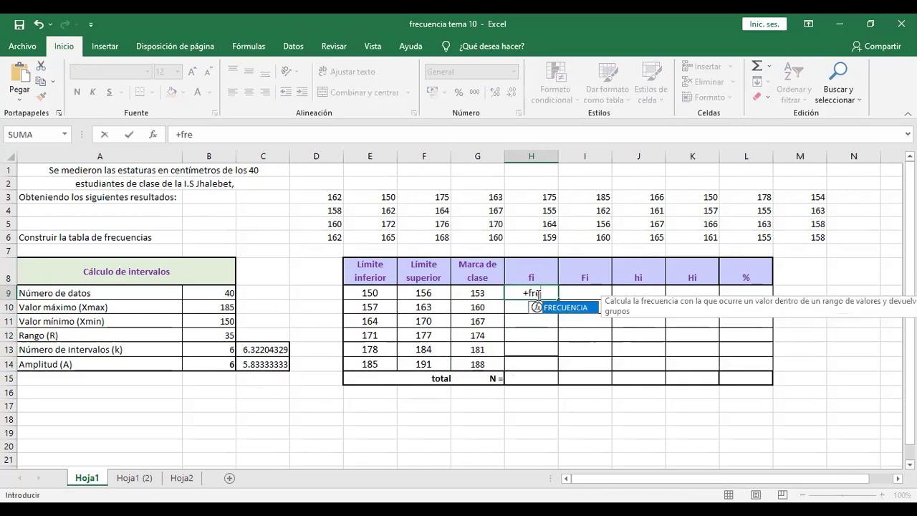
double_click(575, 309)
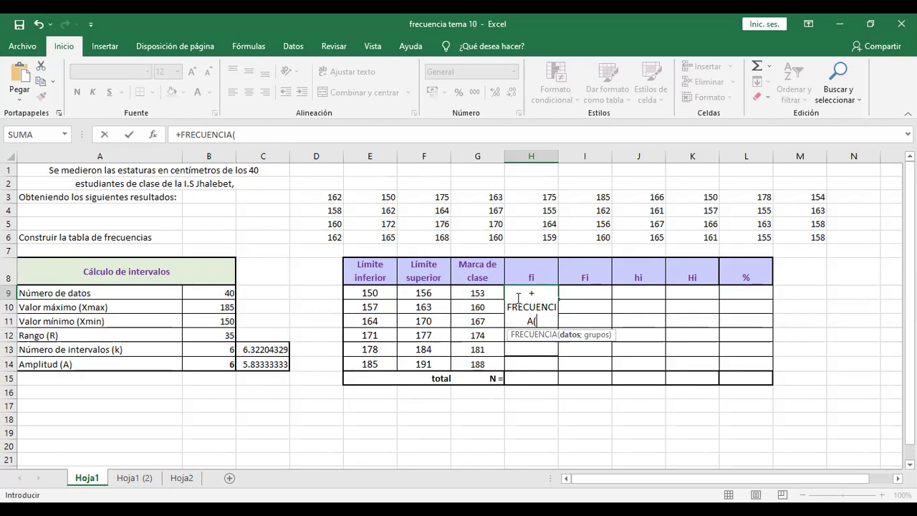
left_click(316, 193)
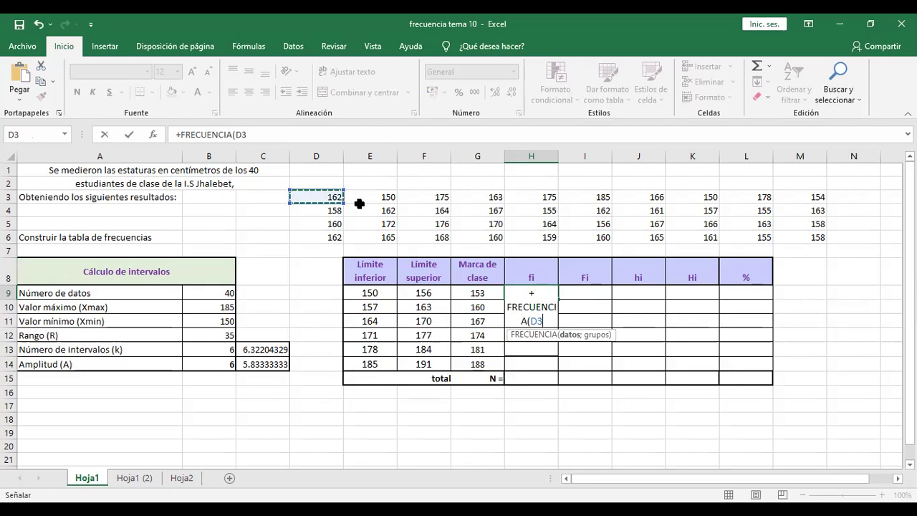
left_click_drag(359, 203, 823, 240)
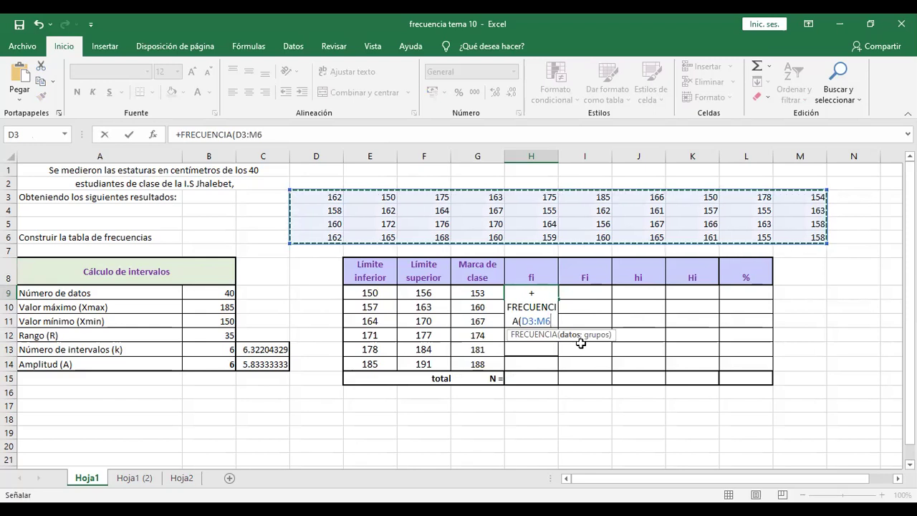
type(";")
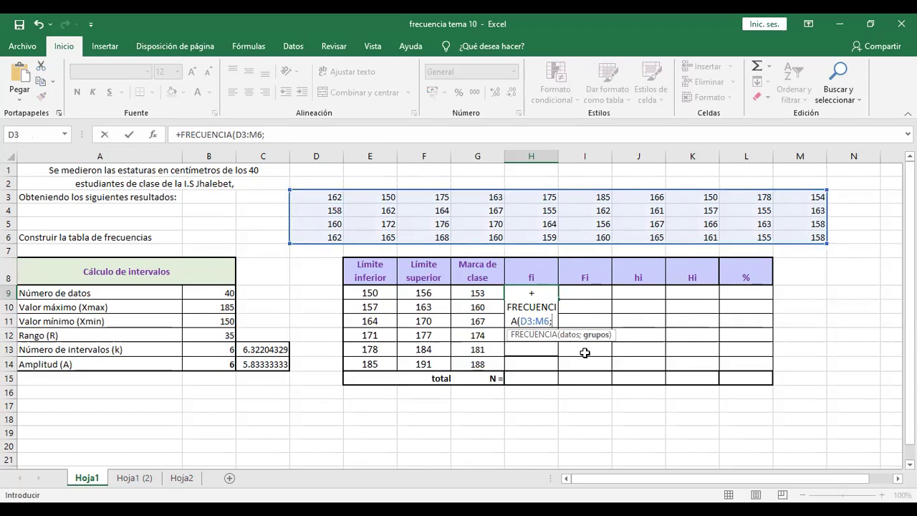
left_click(478, 293)
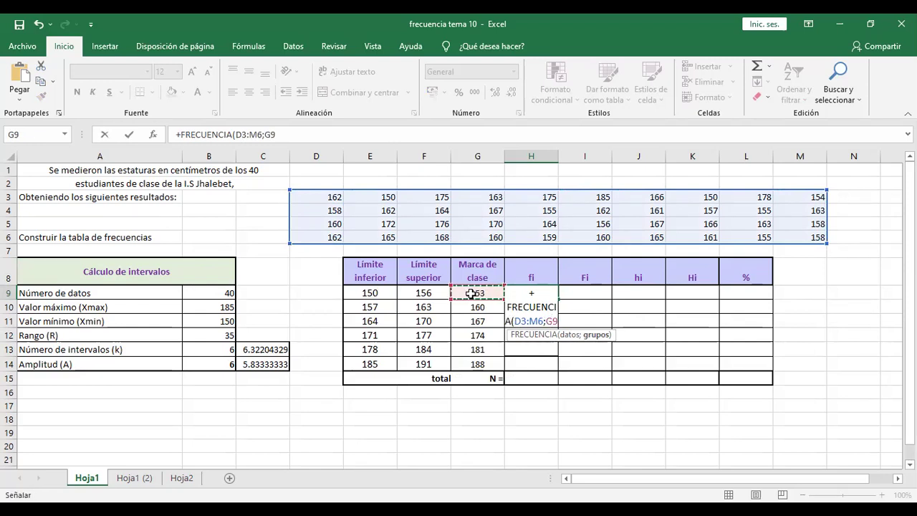
left_click(423, 294)
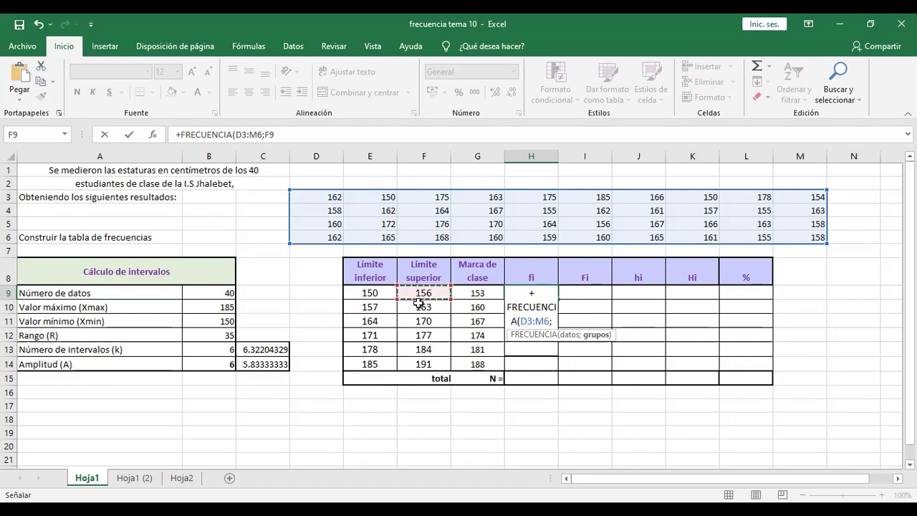
left_click_drag(419, 303, 416, 361)
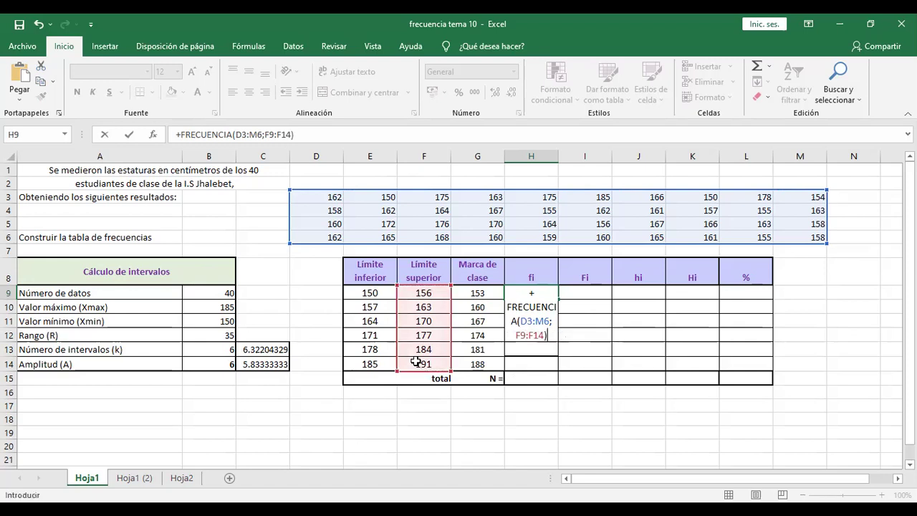
key("Return")
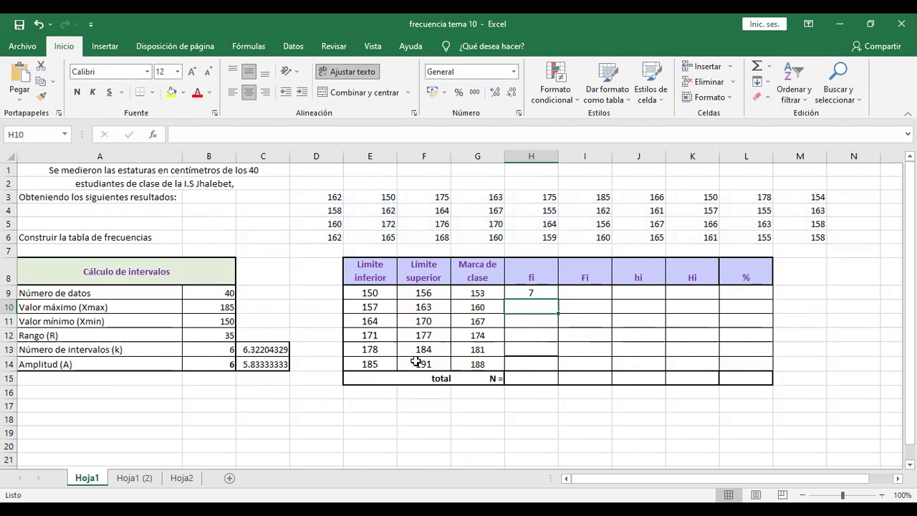
Step: List the heights covered by the first class, 150 through 156, in consecutive cells D17 to J17 below the table
left_click(530, 293)
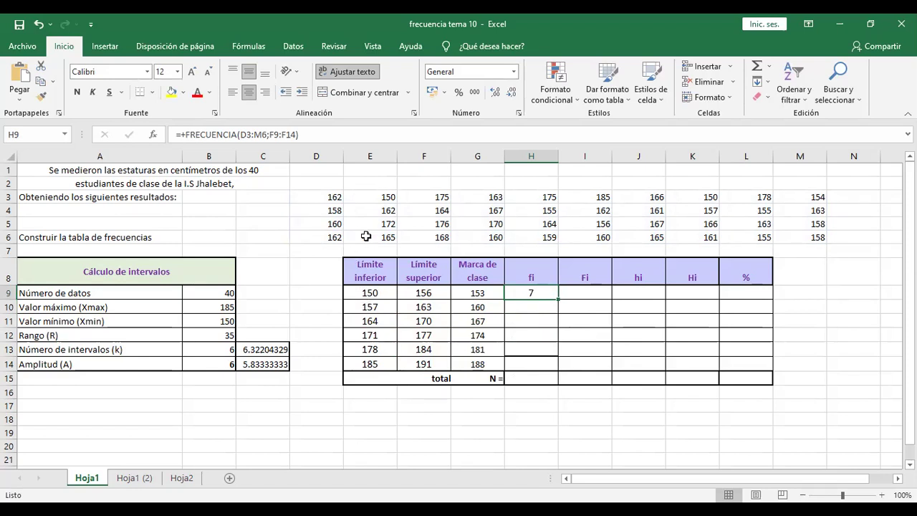
left_click(315, 198)
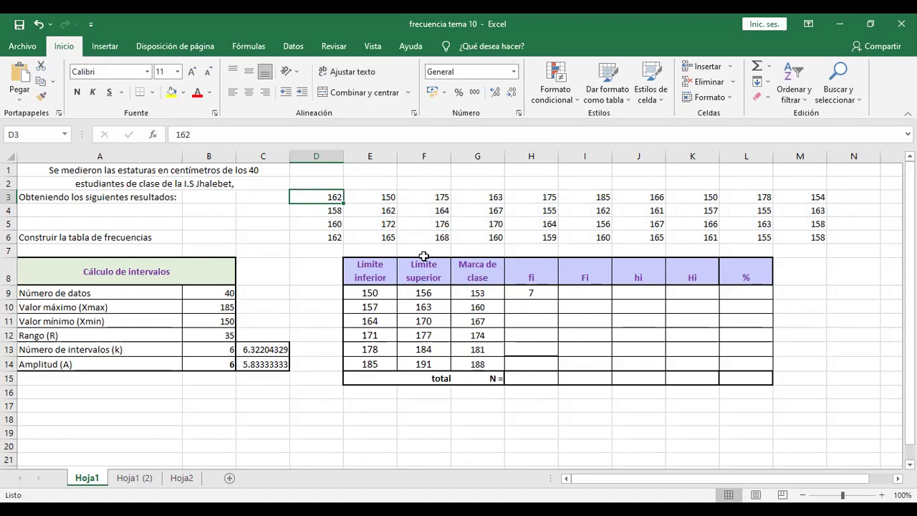
left_click(317, 407)
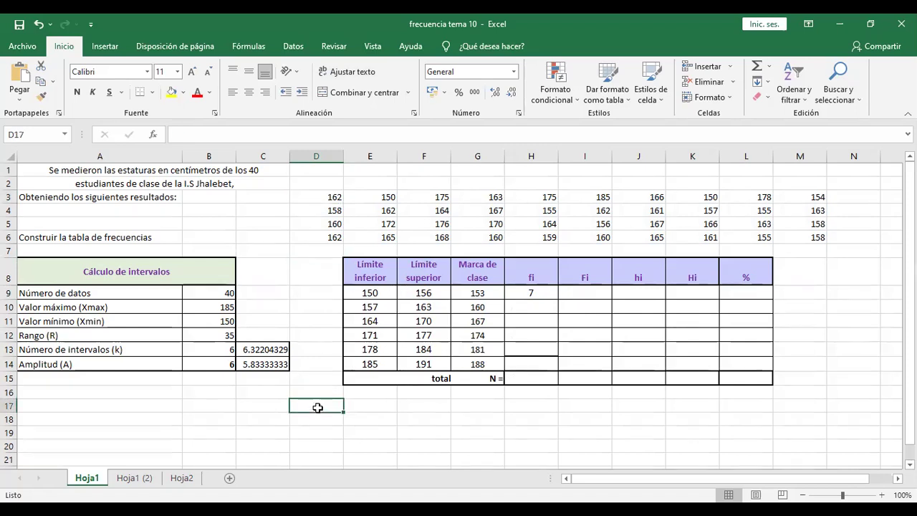
type("150")
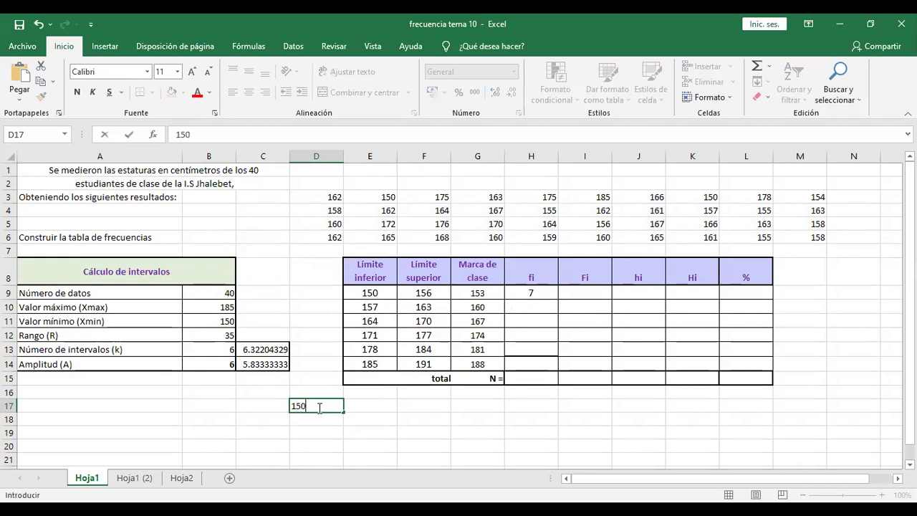
key("Tab")
type("151")
key("Tab")
type("15")
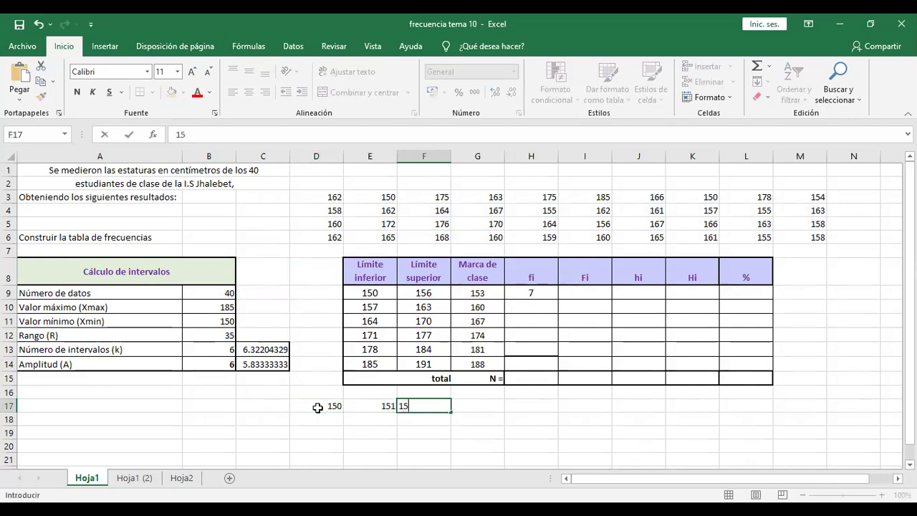
type("2")
key("Tab")
type("153")
key("Tab")
type("15")
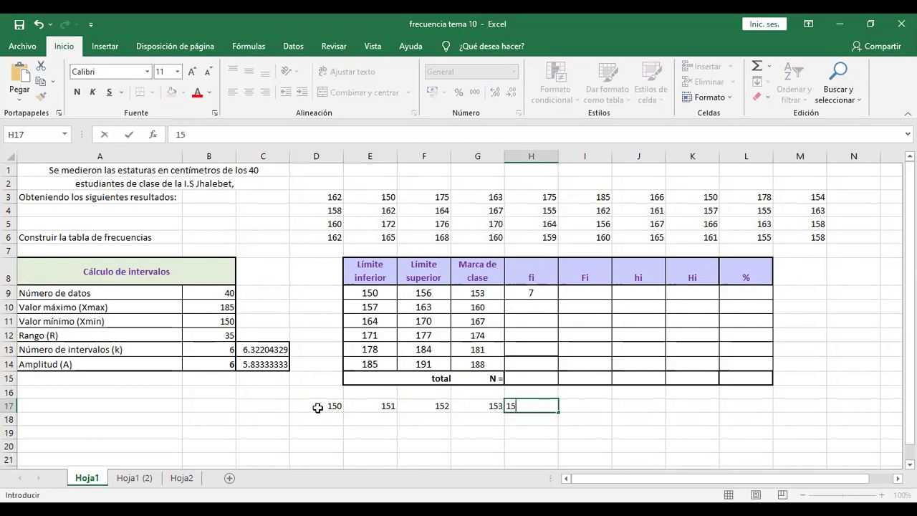
type("4")
key("Tab")
type("15")
type("5")
key("Tab")
type("156")
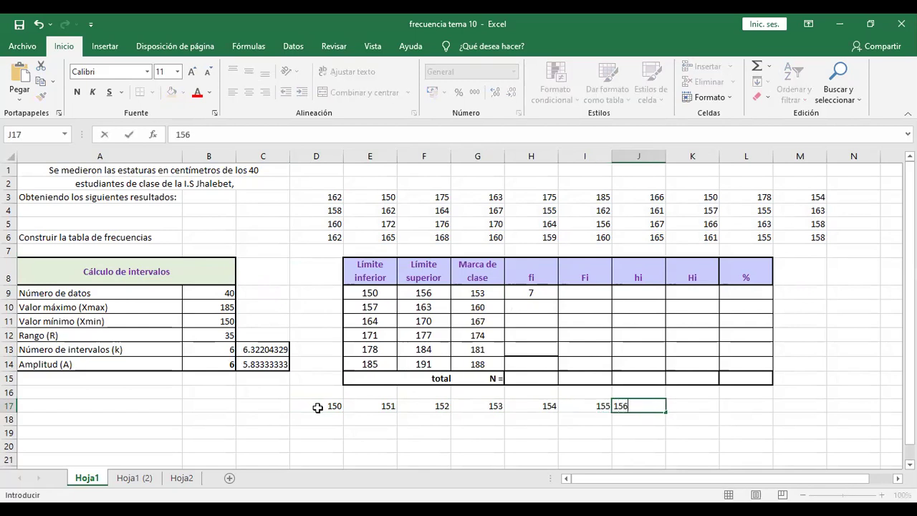
left_click(516, 426)
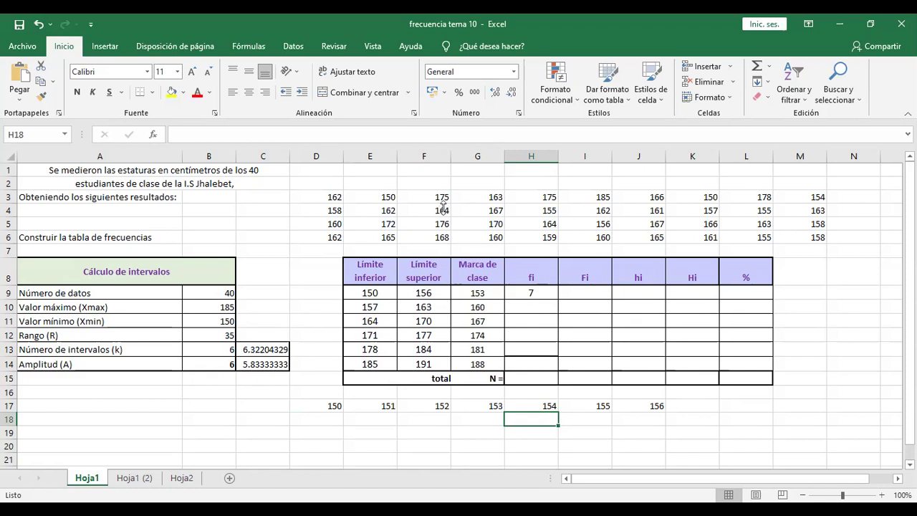
Step: Go through the listed first-class heights in D17:J17 one by one
left_click(328, 179)
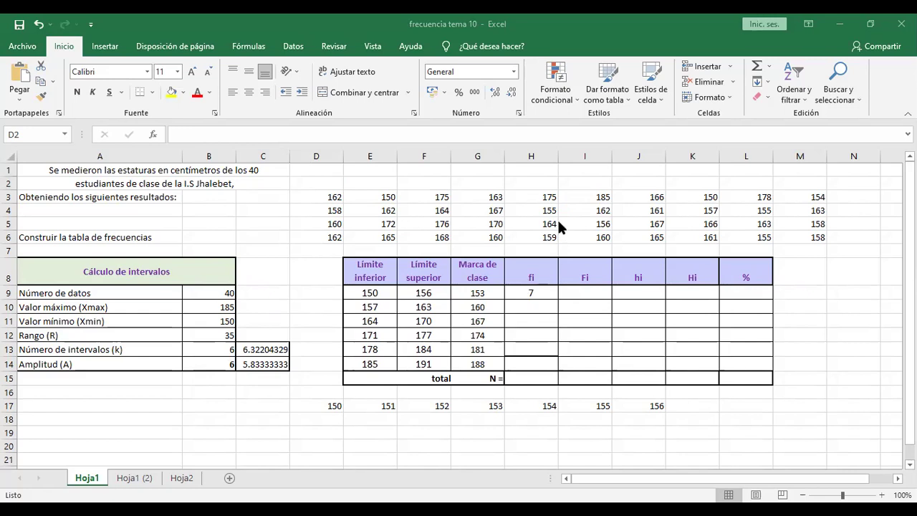
left_click(328, 416)
left_click(335, 404)
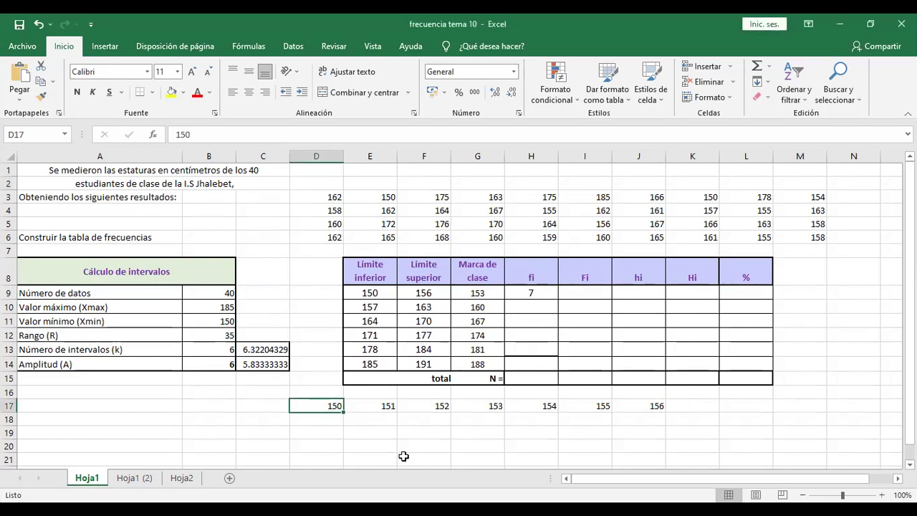
key("Right")
key("Left")
key("Right")
key("Right")
key("Right")
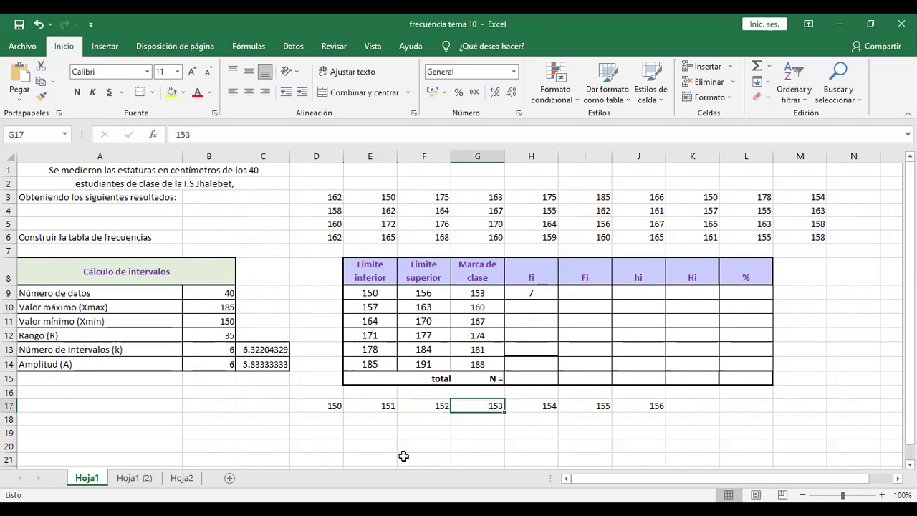
key("Right")
key("Right")
key("Right")
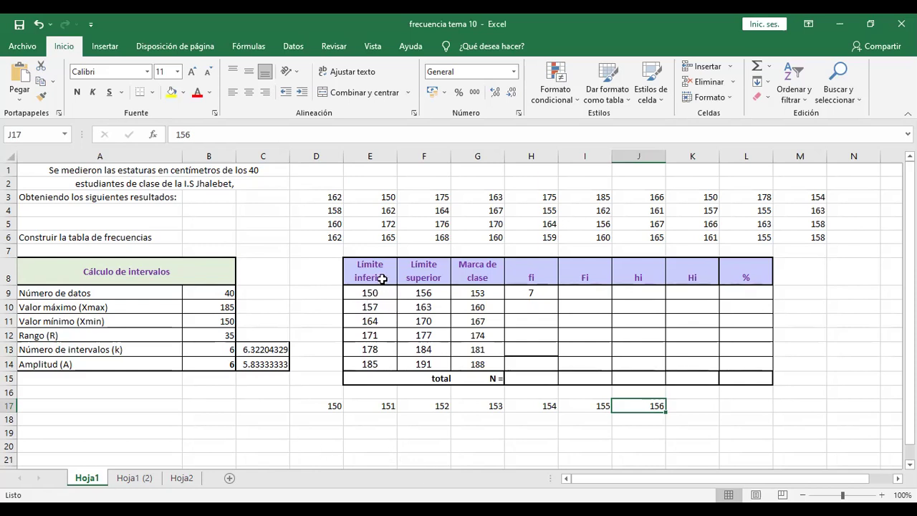
Step: Check the heights in columns F and G of the data for values within the first class
left_click(449, 199)
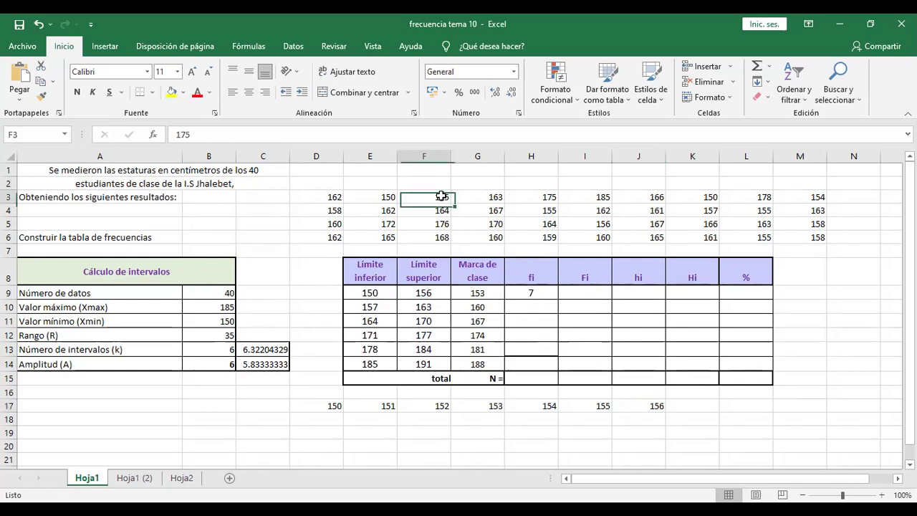
key("Down")
key("Down")
key("Down")
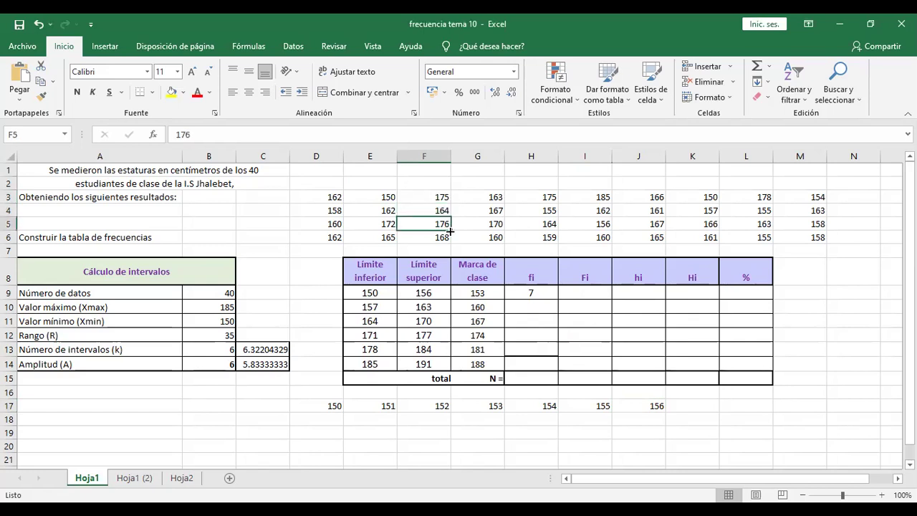
key("Right")
key("Up")
key("Up")
key("Up")
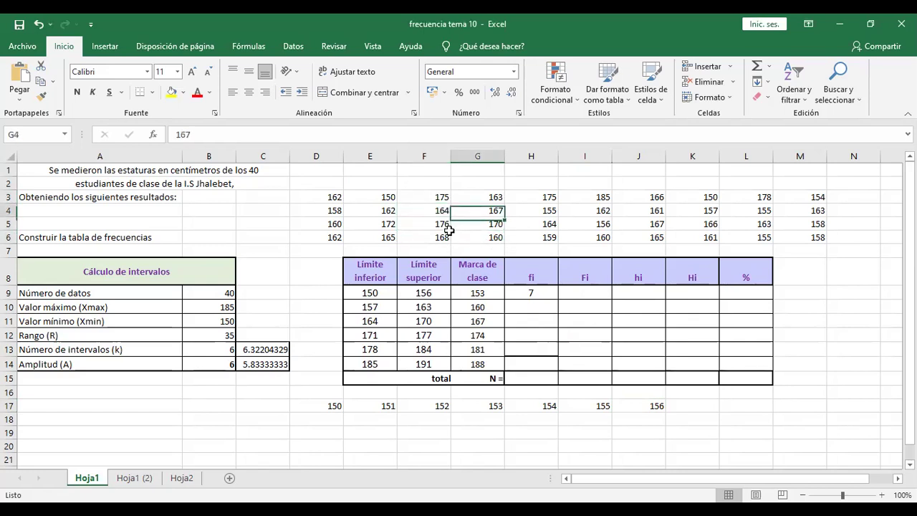
Step: Check the heights in column H and enter a tally of 1 in H2 for the first class
key("Right")
key("Down")
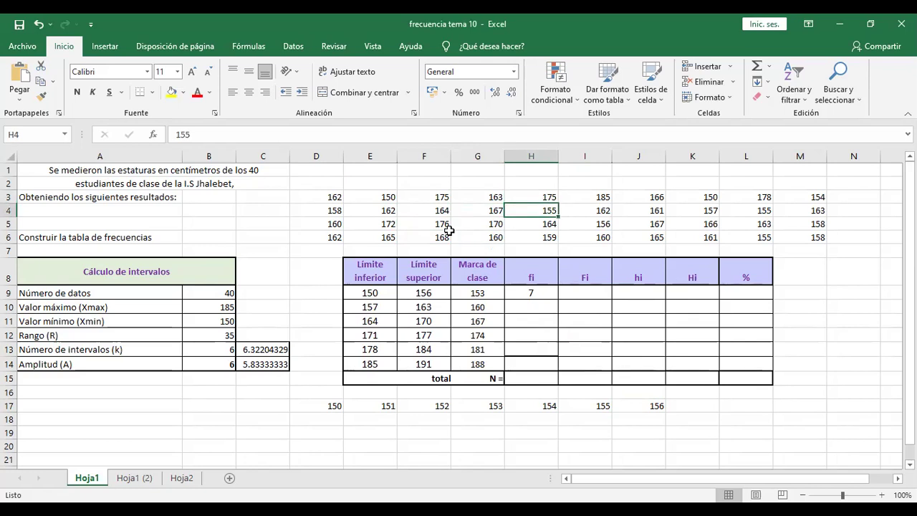
key("Down")
key("Down")
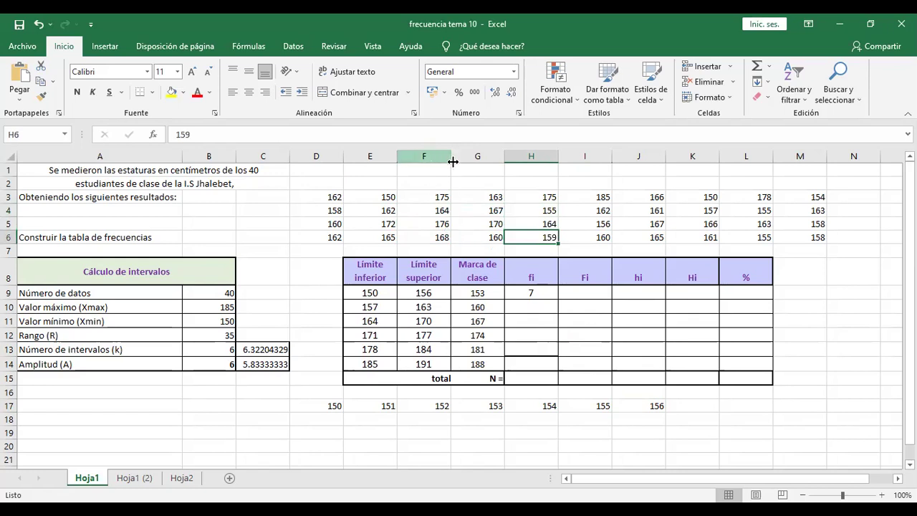
left_click(531, 182)
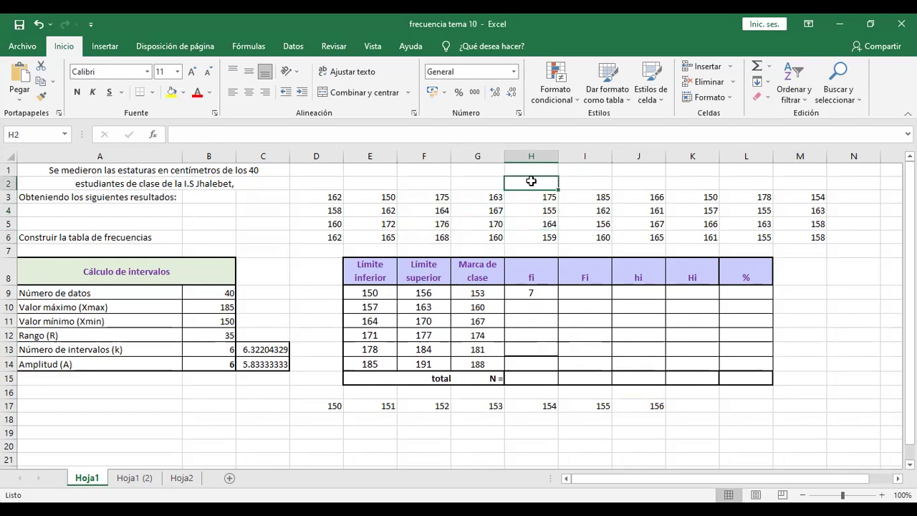
type("1")
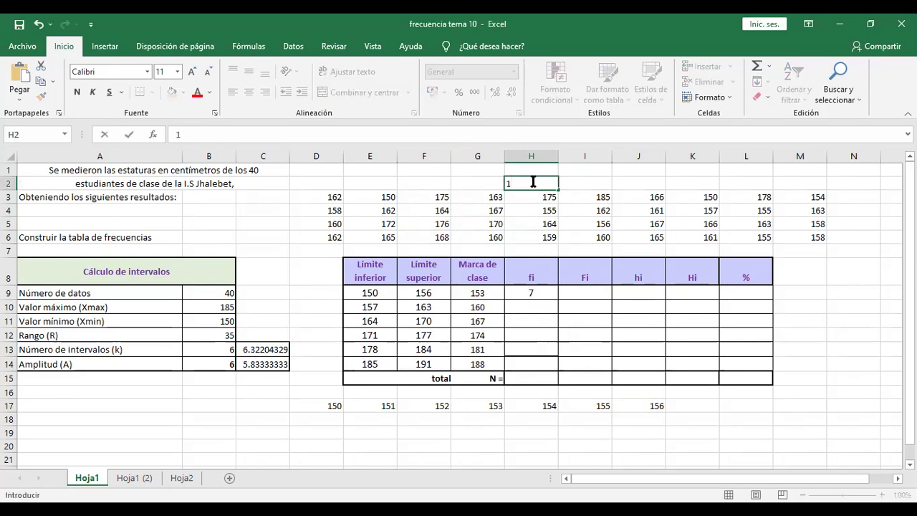
Step: Check the heights in column I and enter a tally of 1 in I2 for the first class
left_click(595, 202)
key("Down")
key("Down")
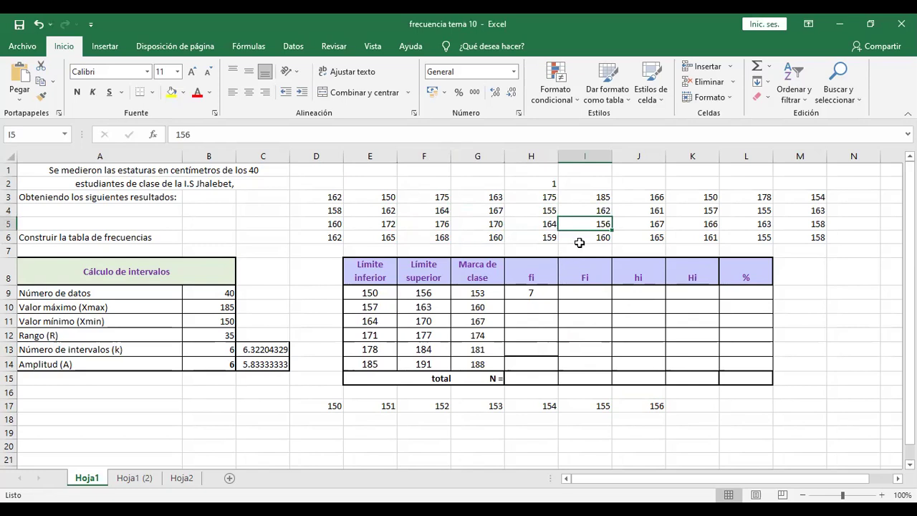
left_click(583, 183)
type("1")
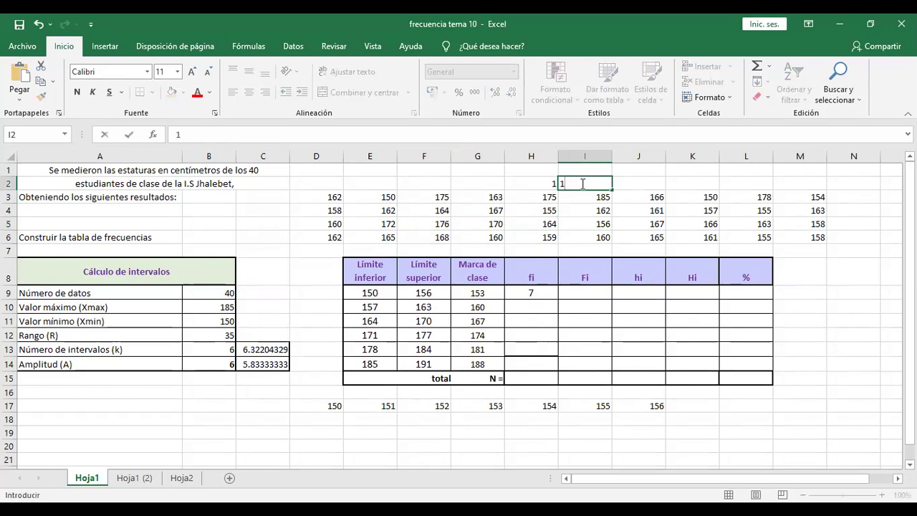
left_click(621, 194)
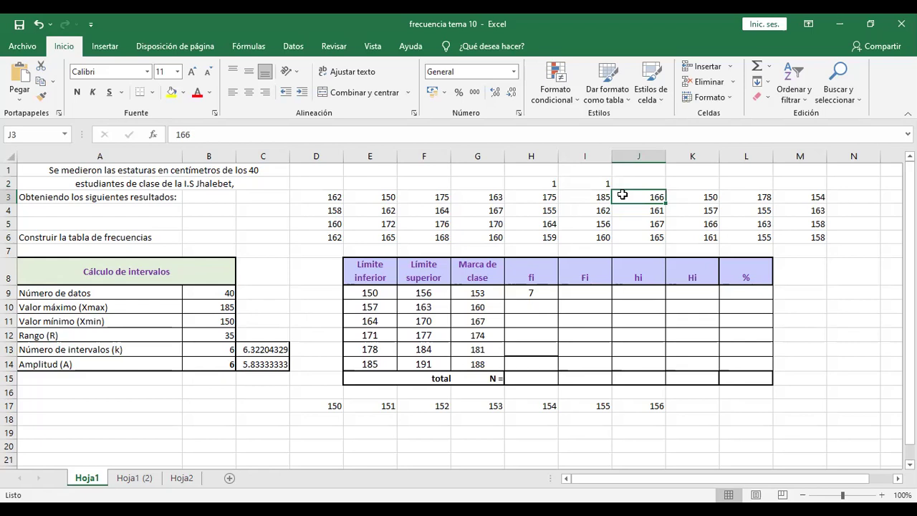
Step: Check the heights in columns J and K and enter a tally of 1 in K2 for the first class
key("Down")
key("Down")
key("Down")
key("Right")
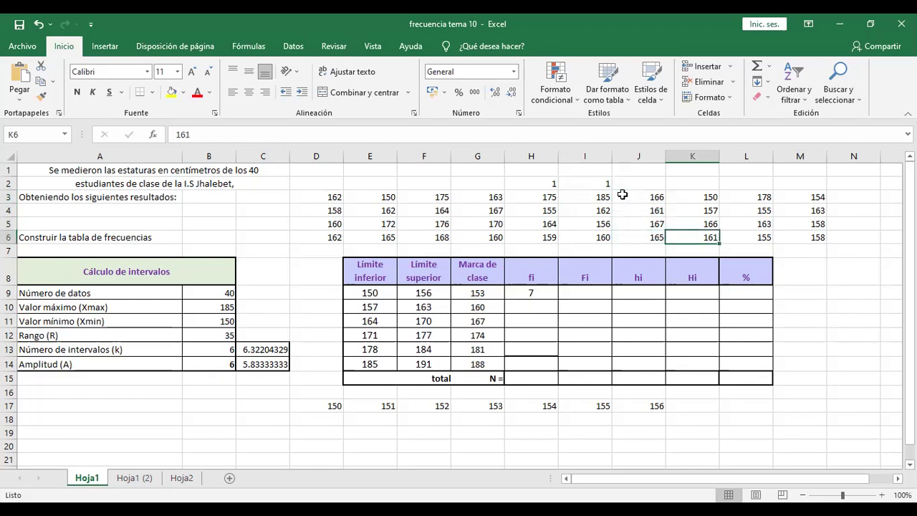
key("Up")
key("Up")
key("Up")
key("Up")
type("1")
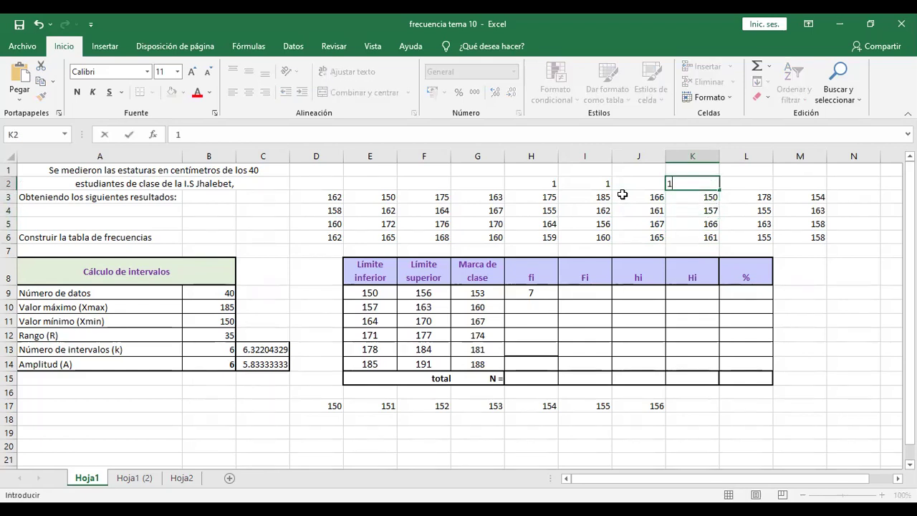
key("Tab")
Step: Check the heights in column L and enter a tally of 2 in L2 for the first class
key("Down")
key("Down")
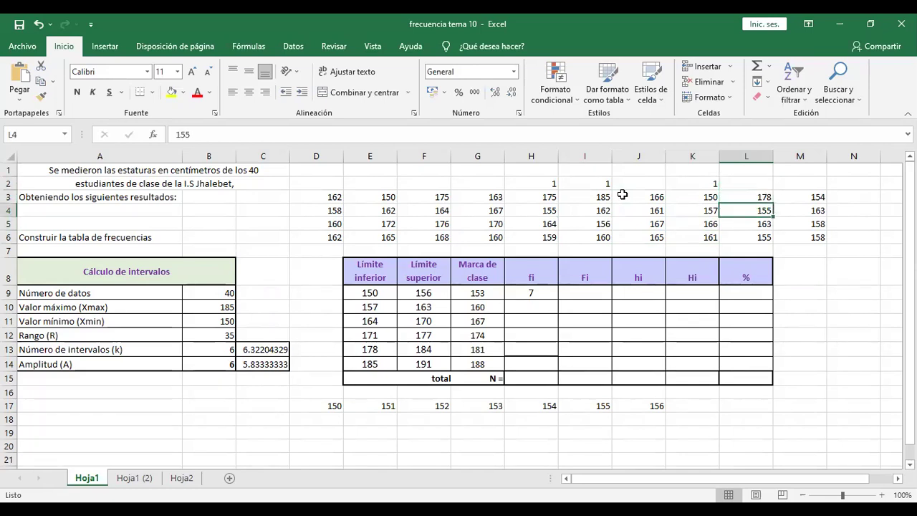
key("Down")
key("Down")
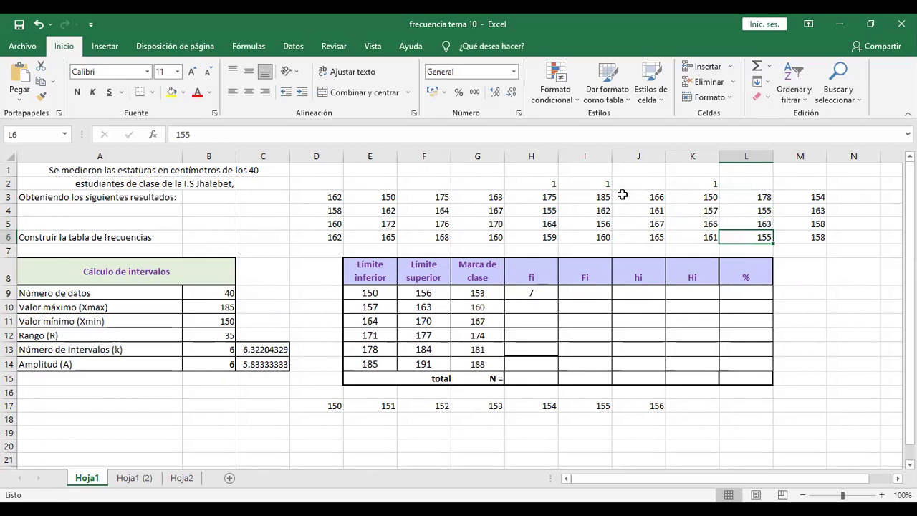
left_click(744, 182)
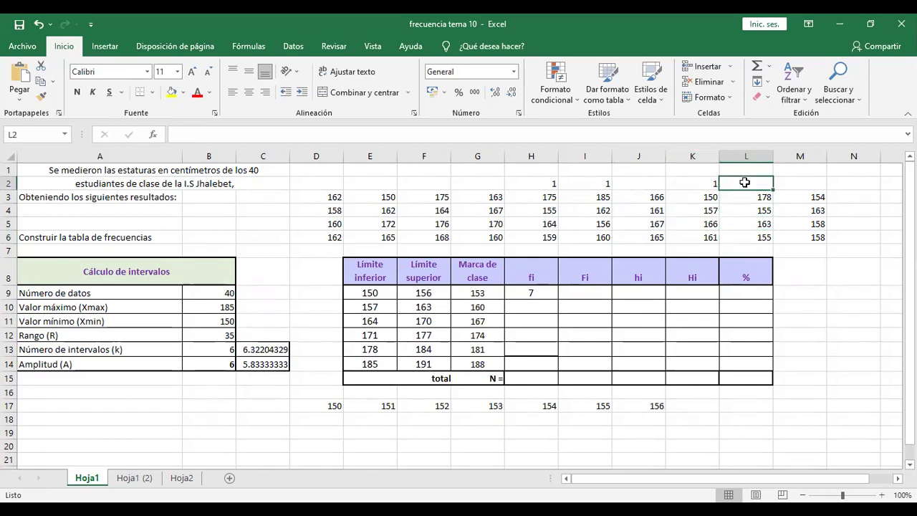
type("2")
key("Tab")
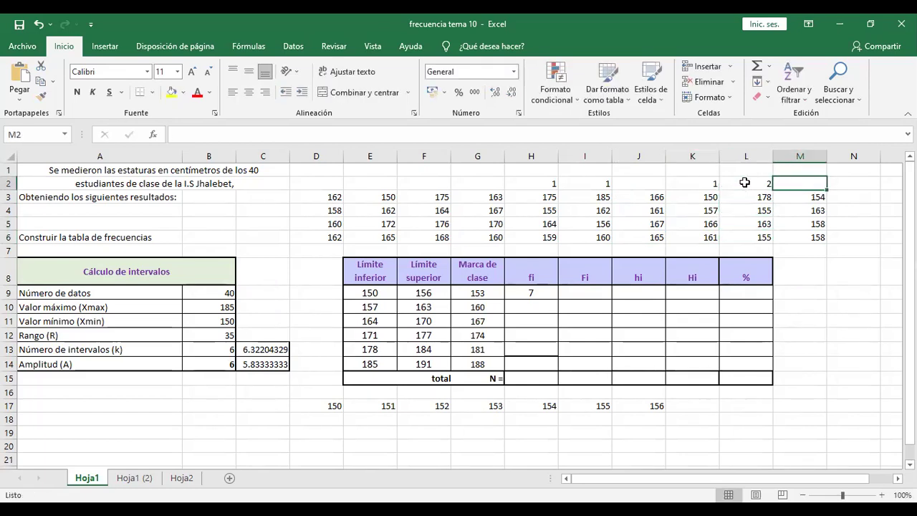
Step: Check the heights in column M and enter a tally of 1 in M2 for the first class
key("Down")
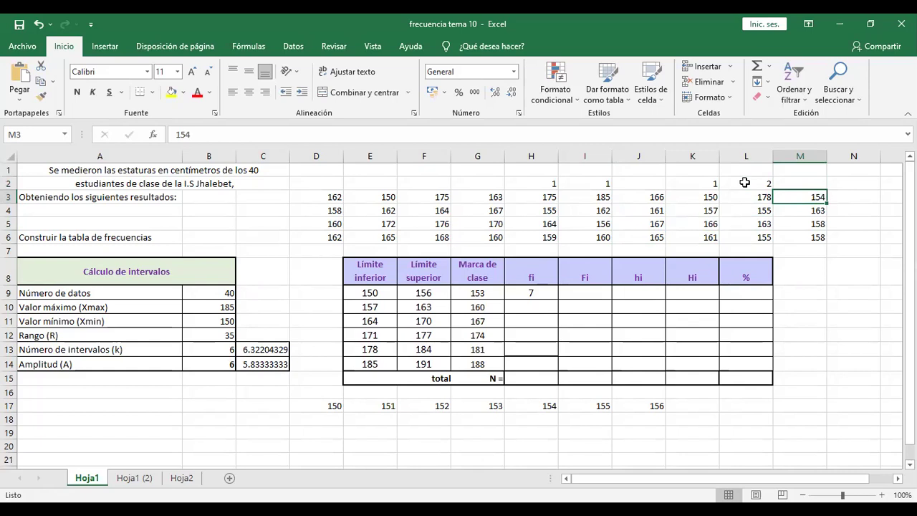
key("Up")
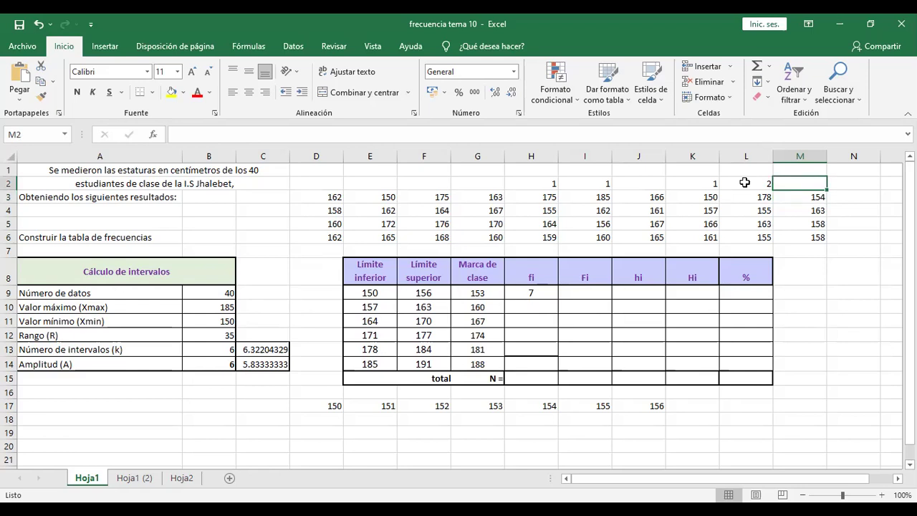
type("1")
key("Return")
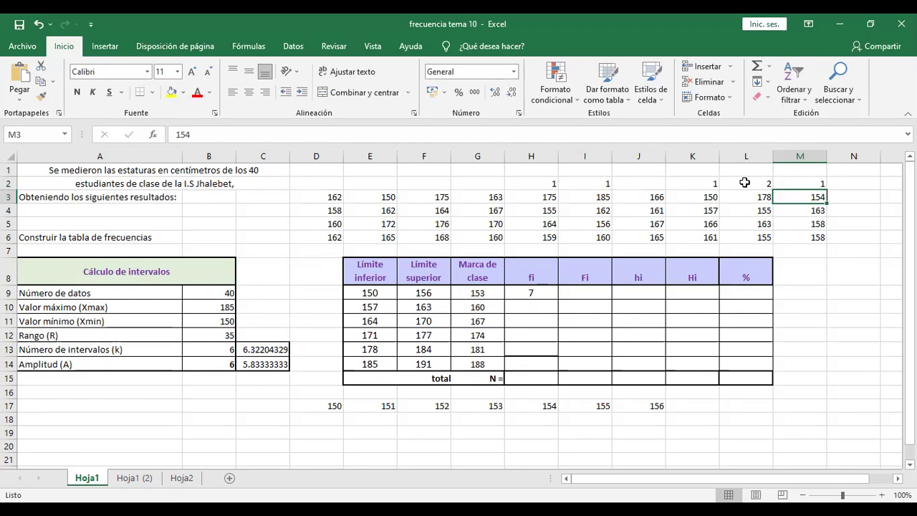
Step: Enter a tally of 1 in E2 for the first-class height in column E
left_click(382, 199)
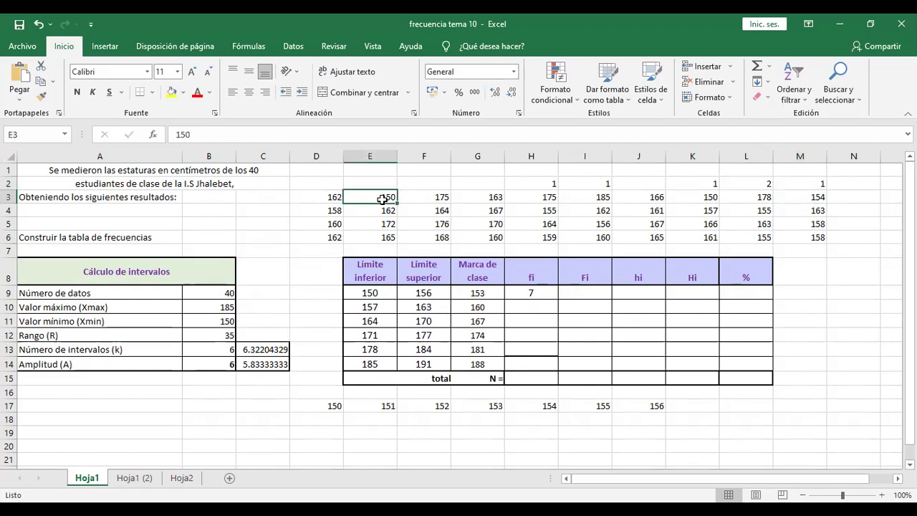
key("Up")
type("1")
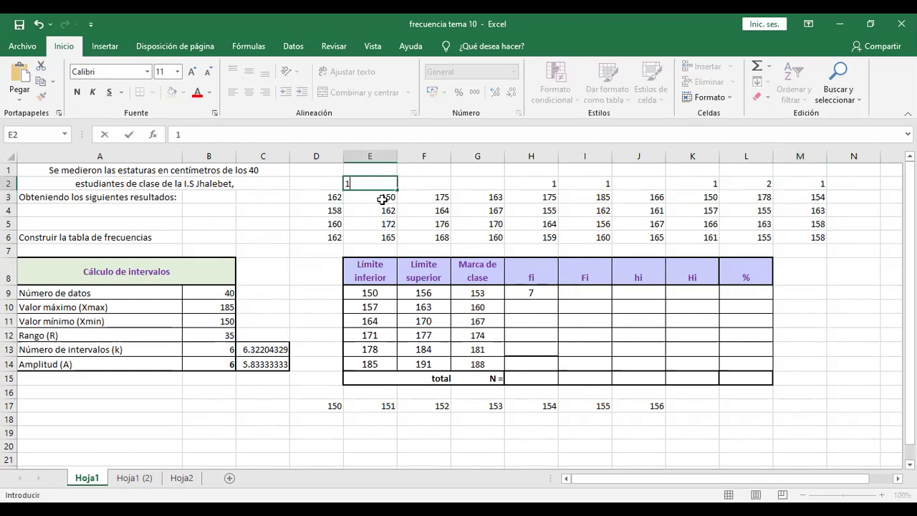
key("Right")
Step: Go through the tallies in row 2 from E2 to M2 to add up the first-class count
key("Left")
key("Right")
key("Right")
key("Right")
key("Right")
key("Right")
key("Right")
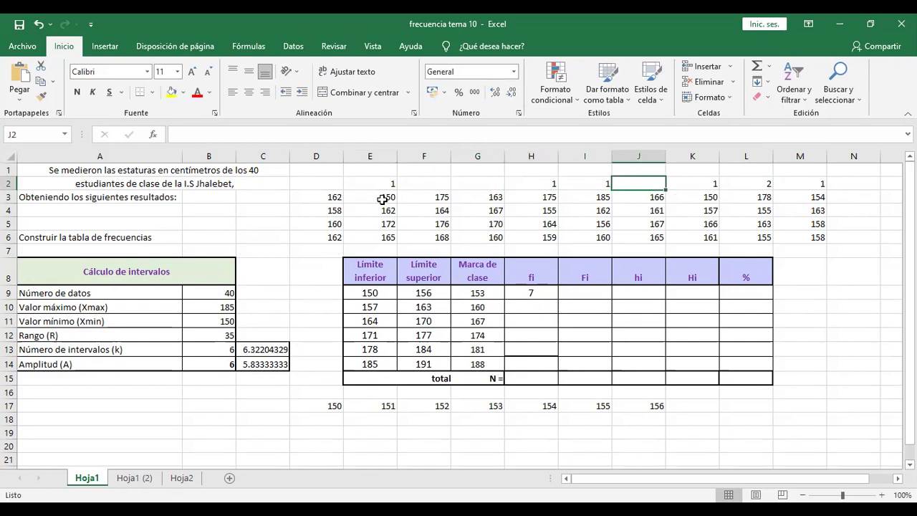
key("Right")
key("Right")
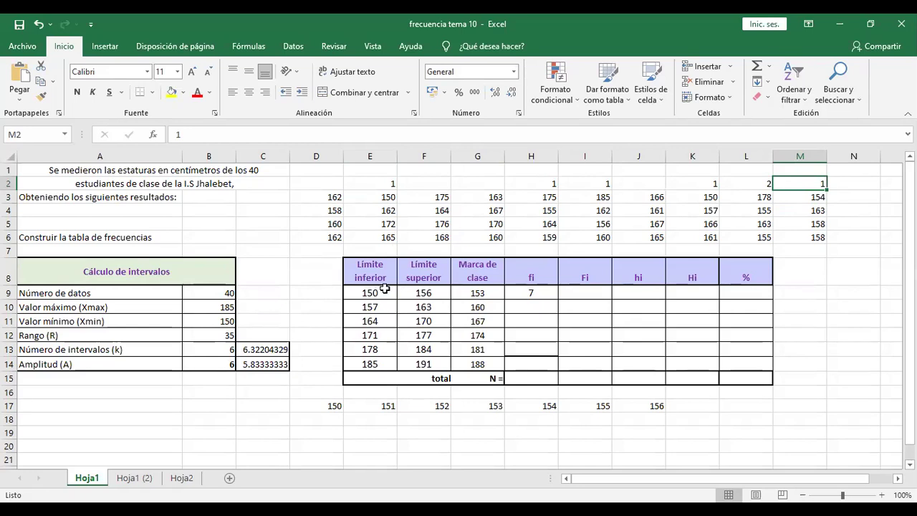
Step: Highlight the first-class heights in E3, H4 and I5 with yellow fill
left_click(384, 199)
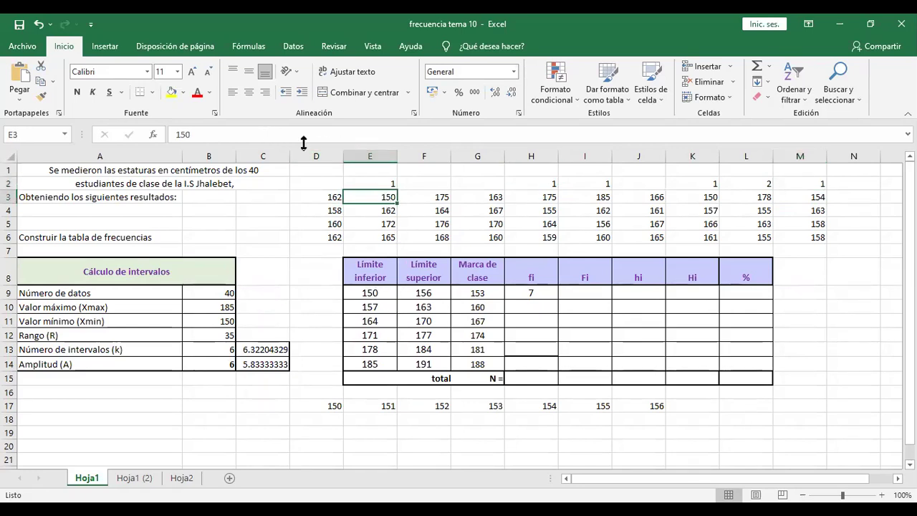
left_click(173, 95)
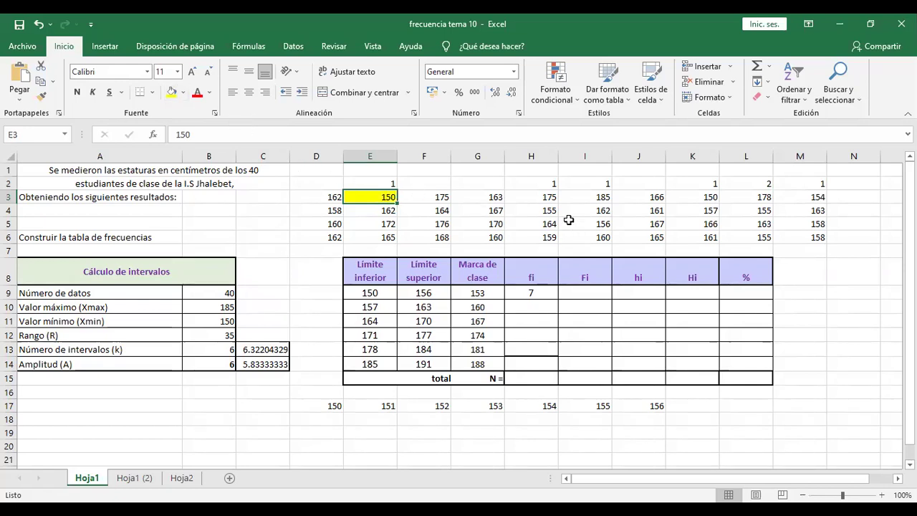
left_click(546, 215)
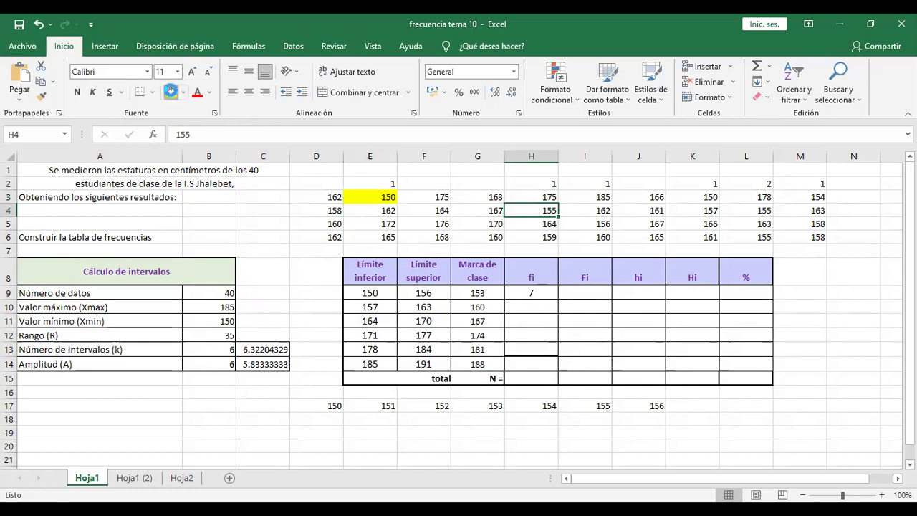
left_click(171, 94)
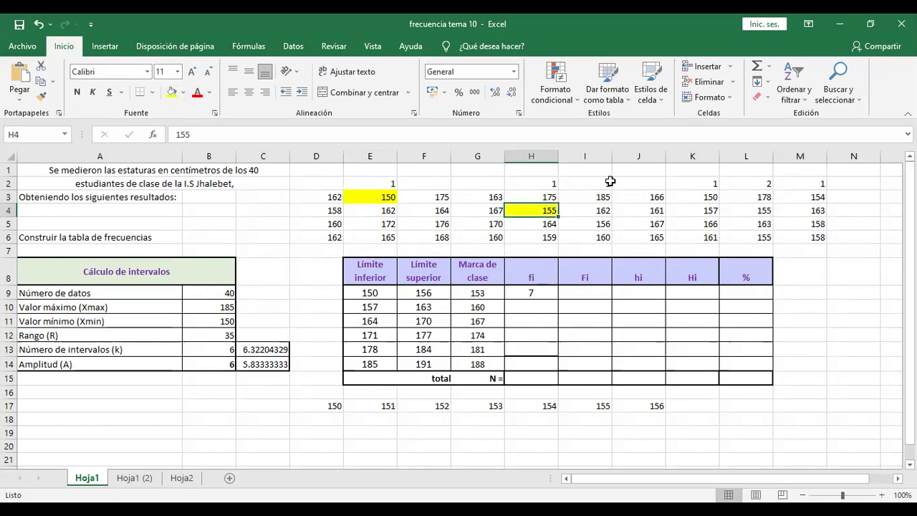
left_click(606, 226)
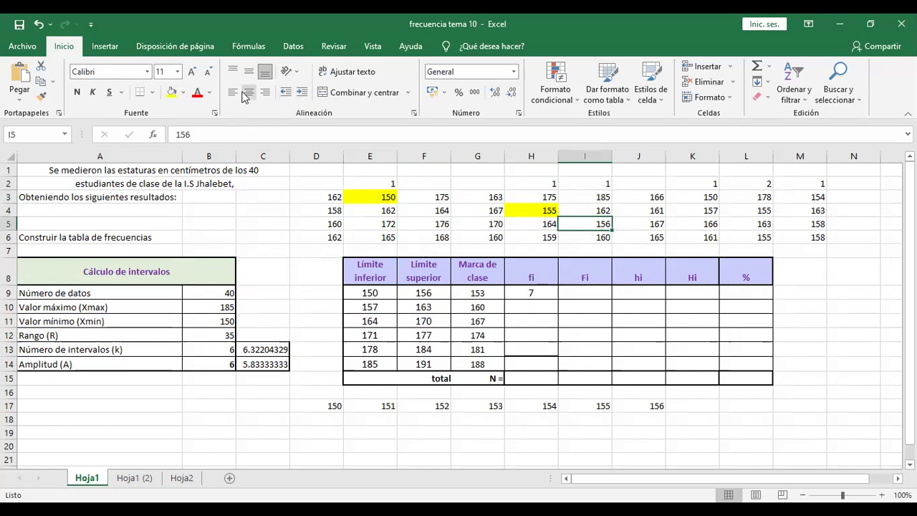
left_click(172, 92)
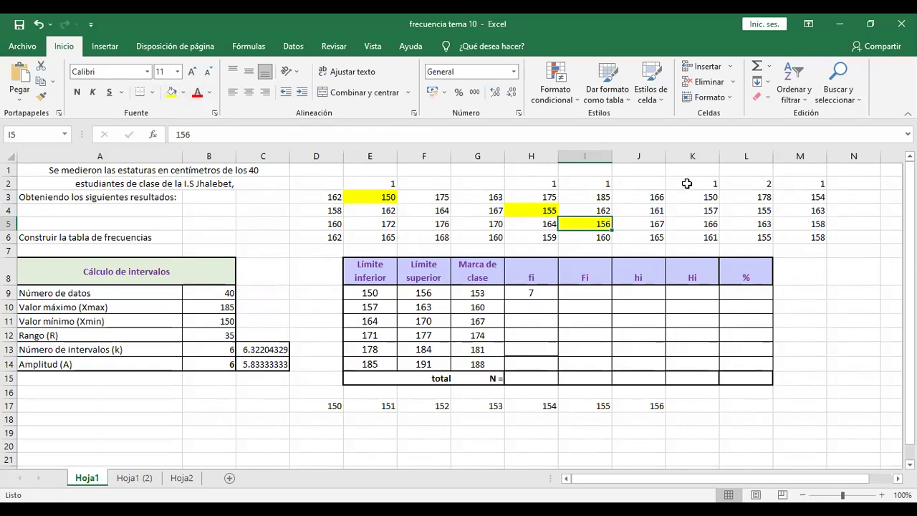
Step: Highlight the remaining first-class heights in K3, L4, L6 and M3 with yellow fill
left_click(701, 200)
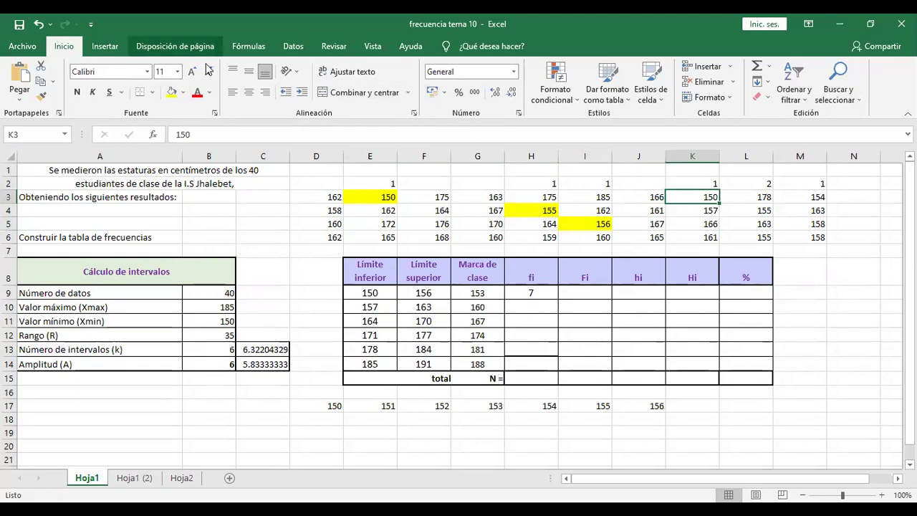
left_click(172, 93)
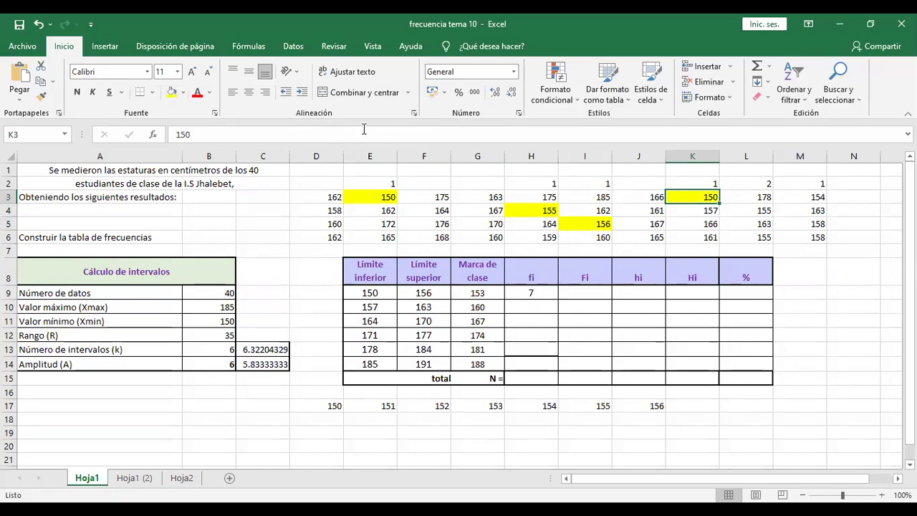
left_click(755, 210)
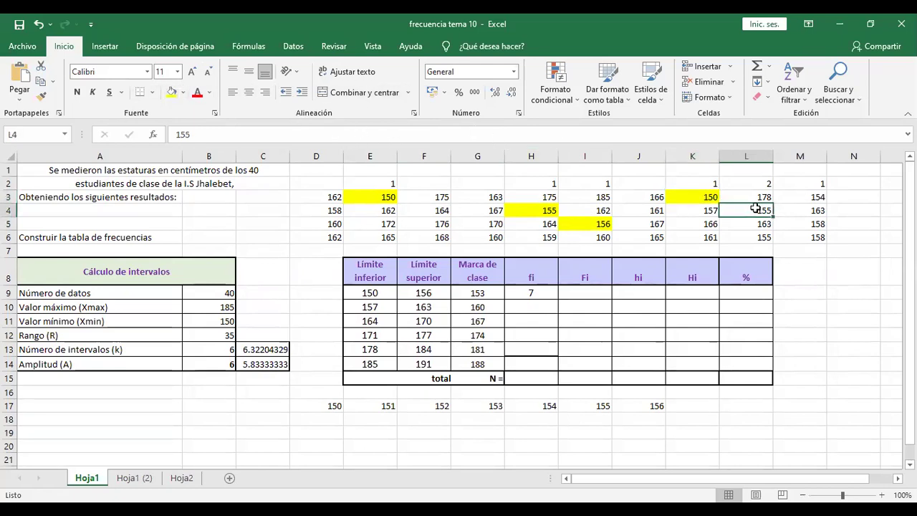
left_click(172, 93)
left_click(760, 238)
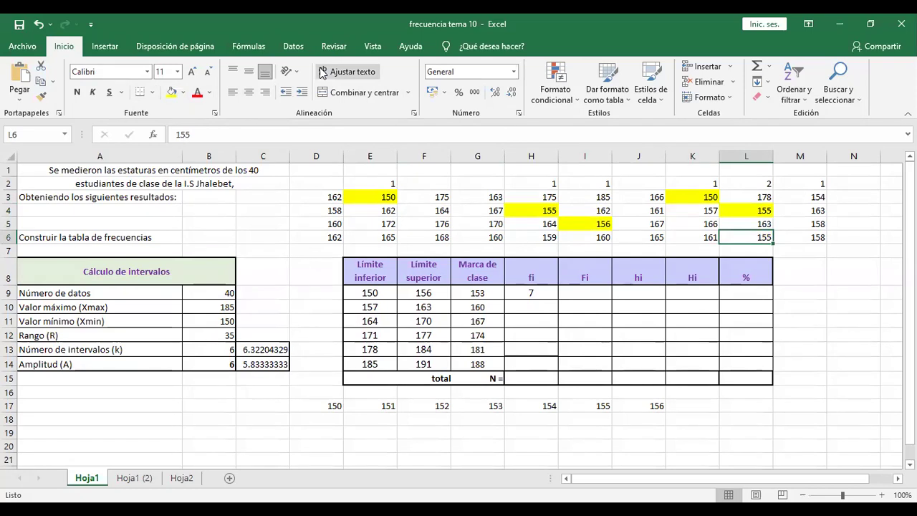
left_click(171, 93)
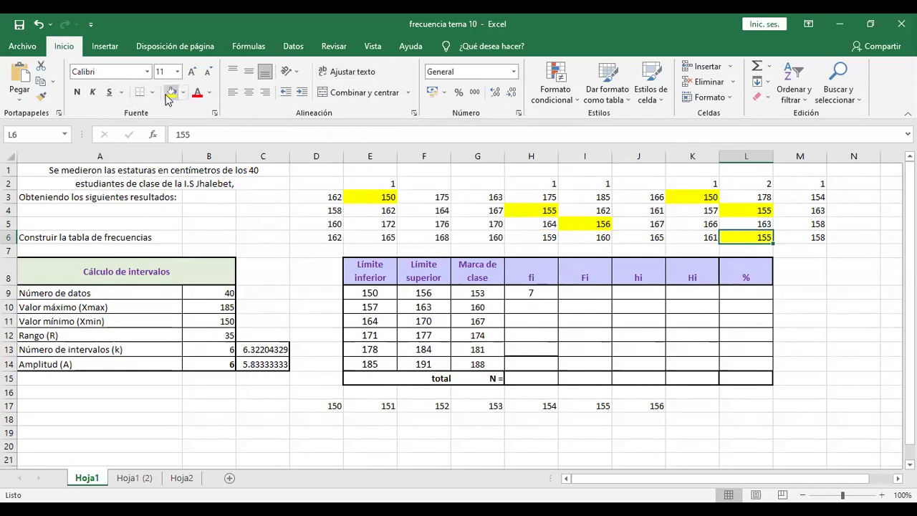
left_click(791, 197)
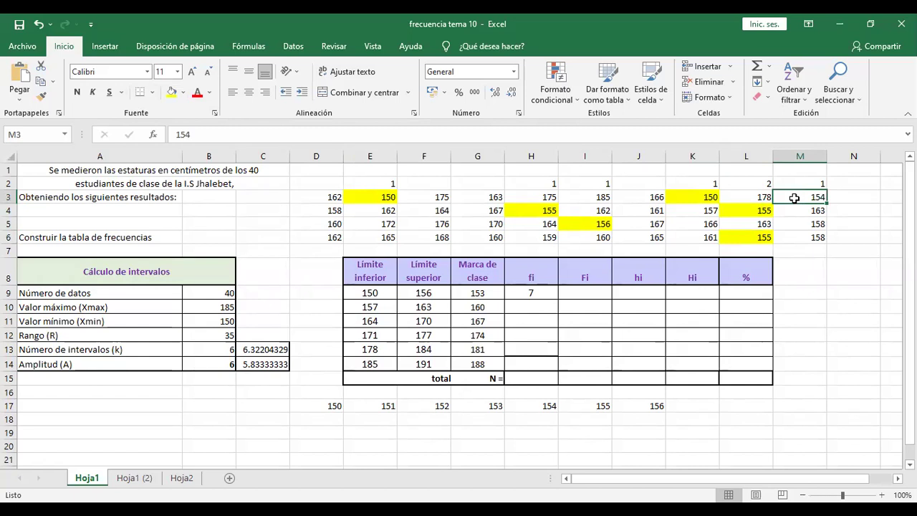
left_click(171, 91)
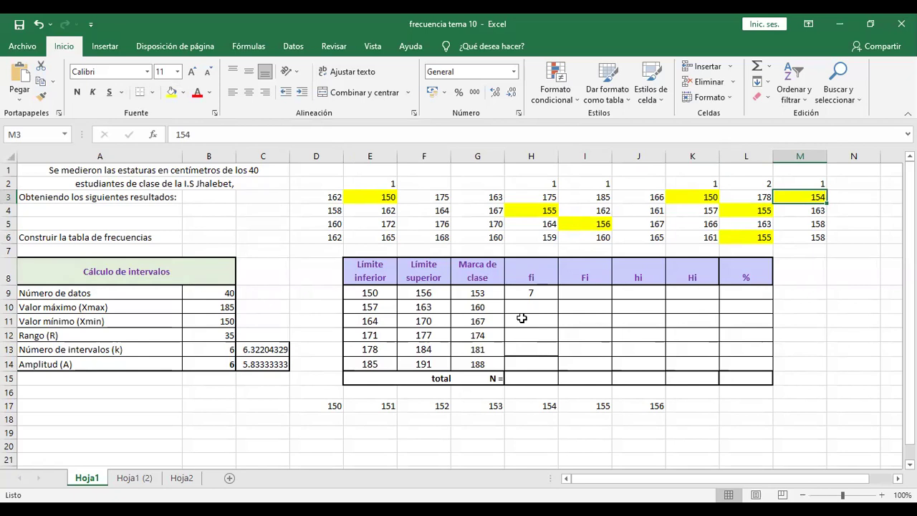
Step: Extend =+FRECUENCIA(D3:M6;F9:F14) from H9 over the fi cells H9:H14 as an array formula
left_click(527, 305)
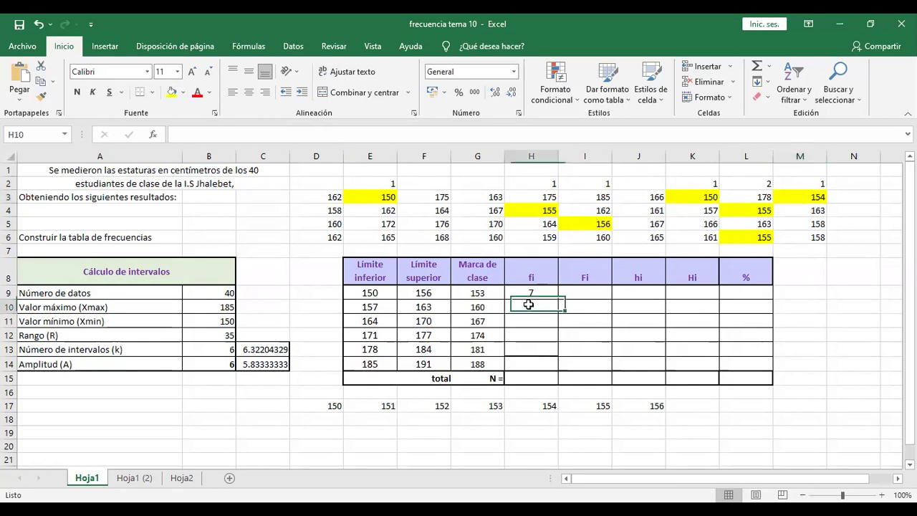
left_click(527, 293)
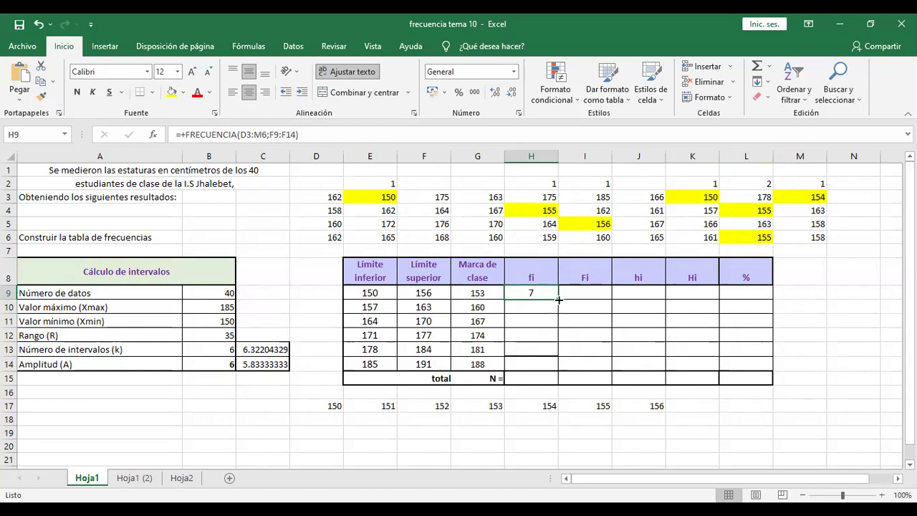
left_click_drag(536, 293, 543, 364)
left_click(542, 364)
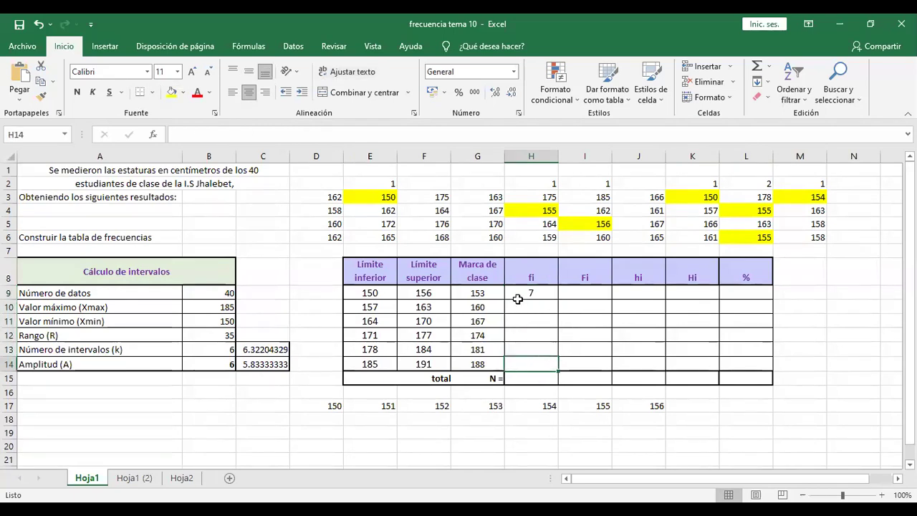
left_click_drag(516, 295, 516, 369)
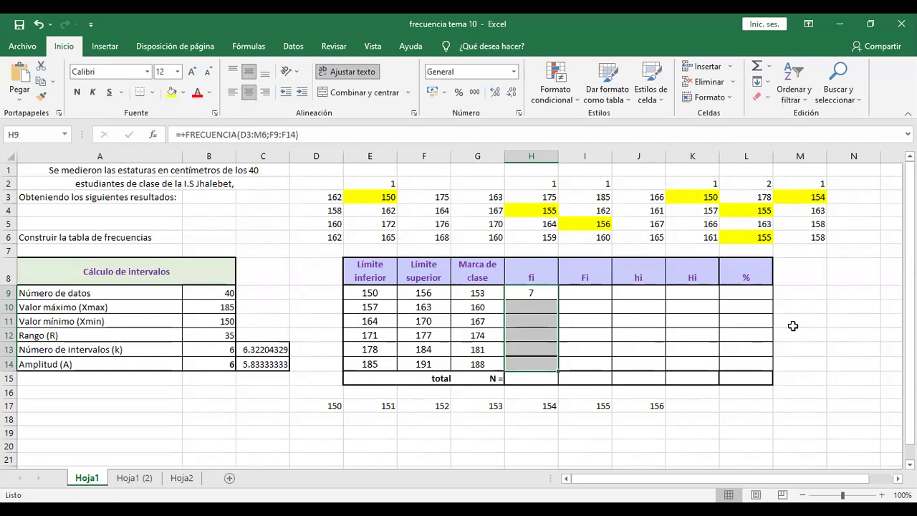
key("F2")
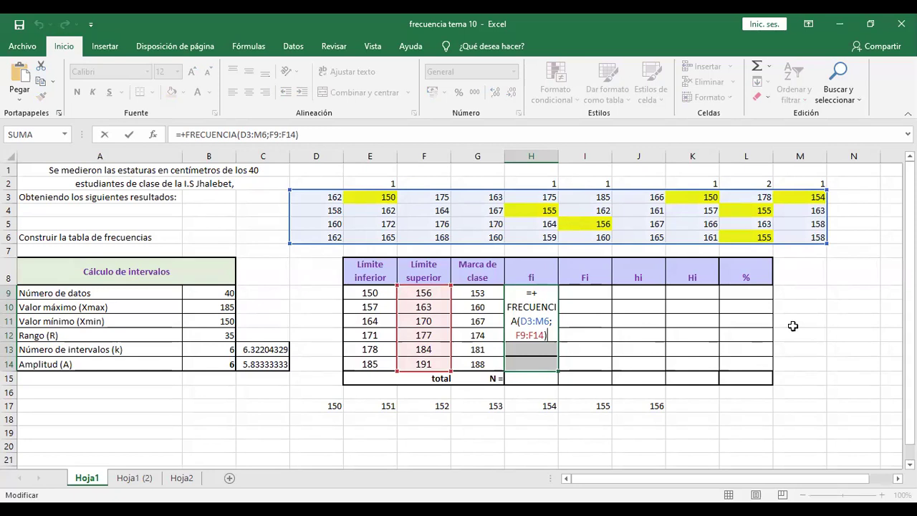
key("ctrl+shift+Return")
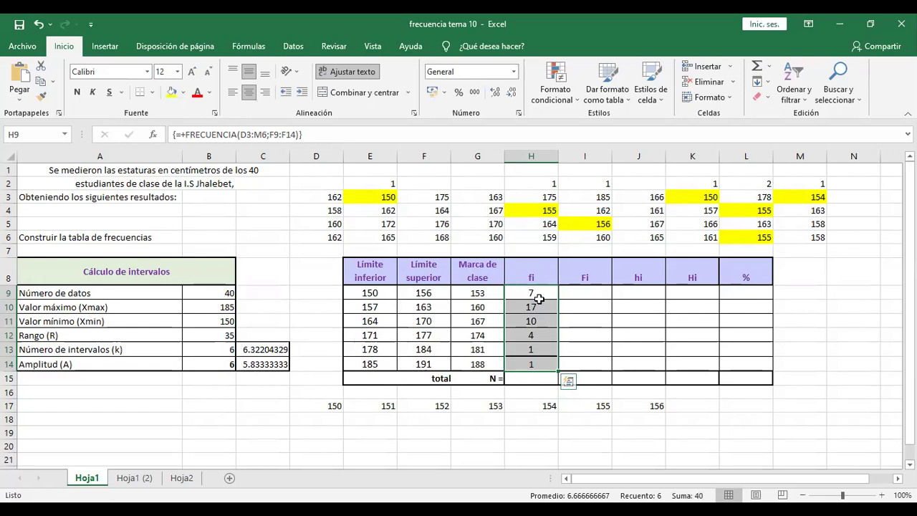
Step: Clear the fi cells H9:H14 and start a FRECUENCIA formula in H9 with D3:M6 as the data range
left_click_drag(539, 299, 537, 362)
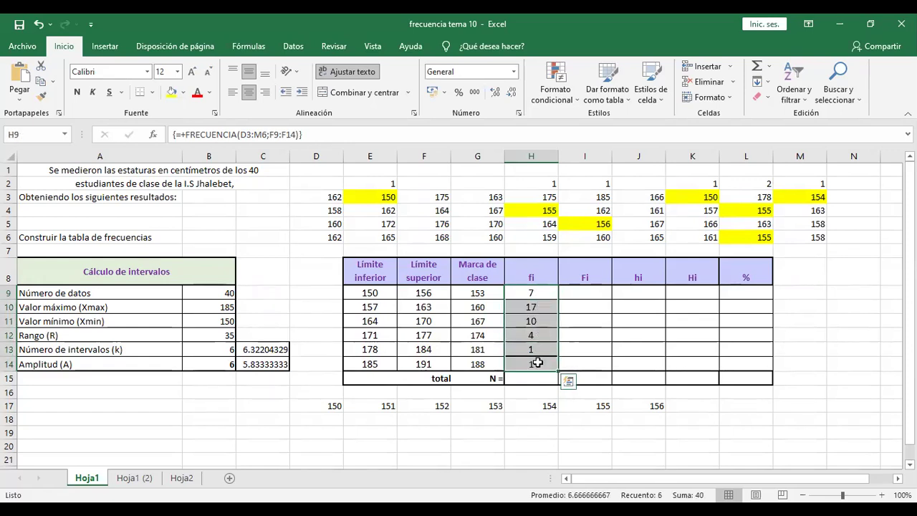
key("Delete")
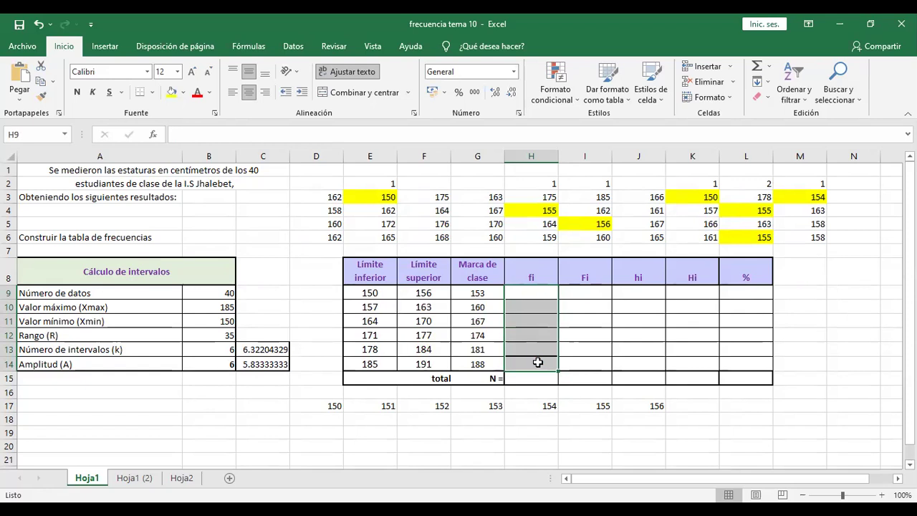
type("+")
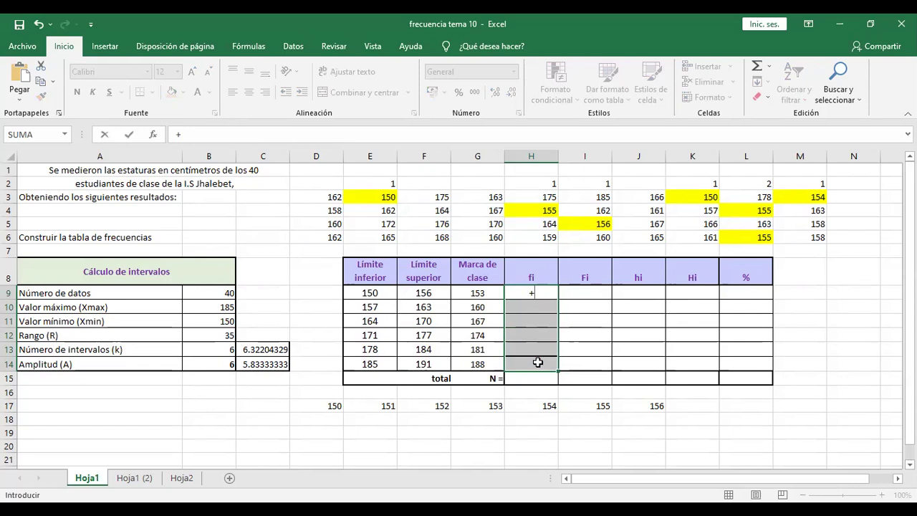
type("fre")
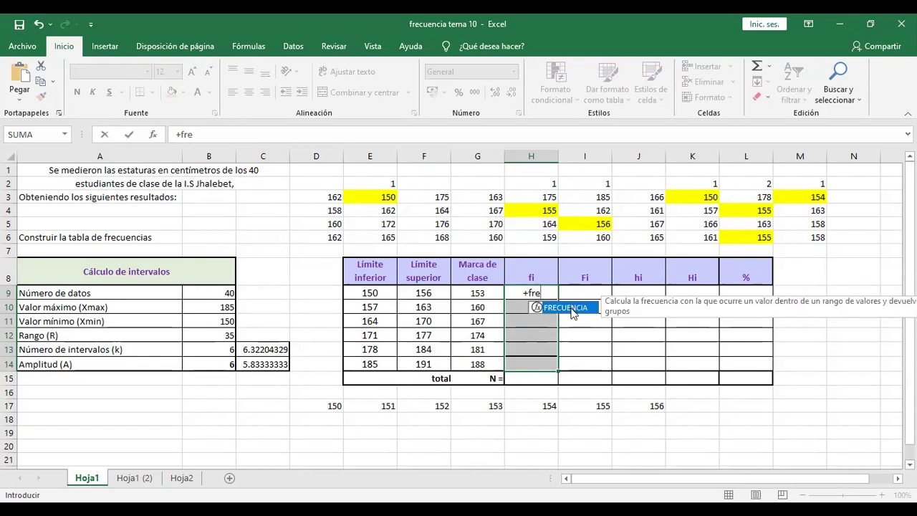
double_click(572, 309)
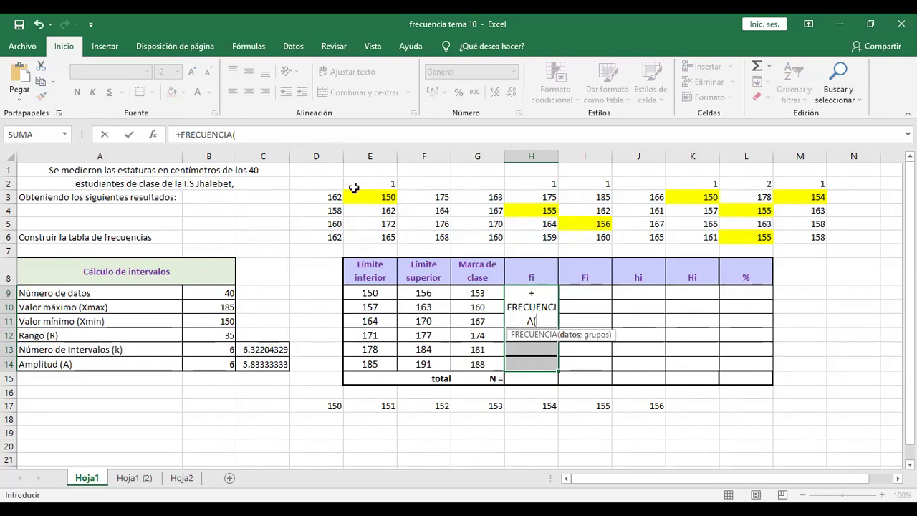
left_click(326, 199)
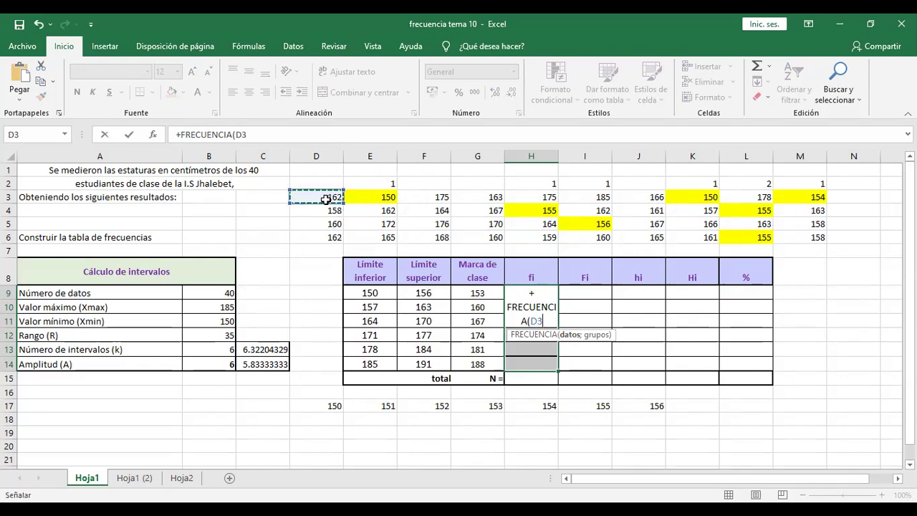
left_click_drag(335, 201, 442, 214)
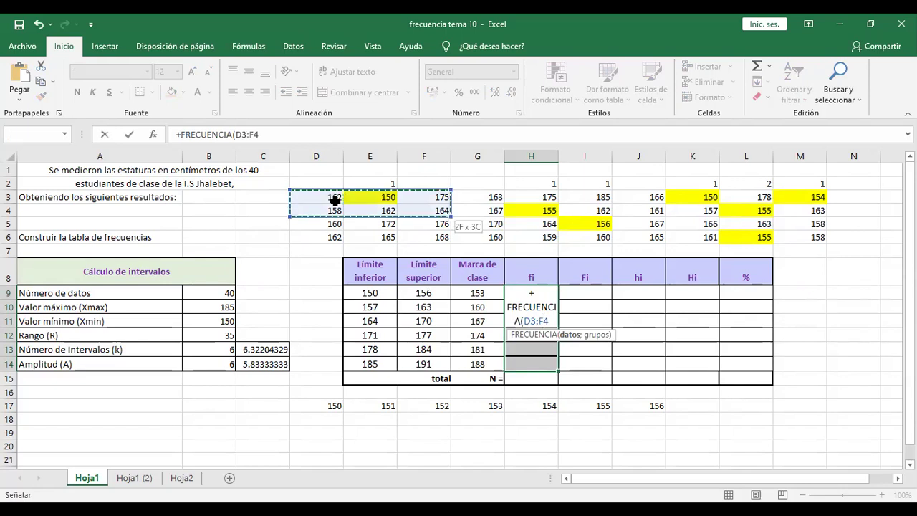
left_click_drag(335, 201, 789, 241)
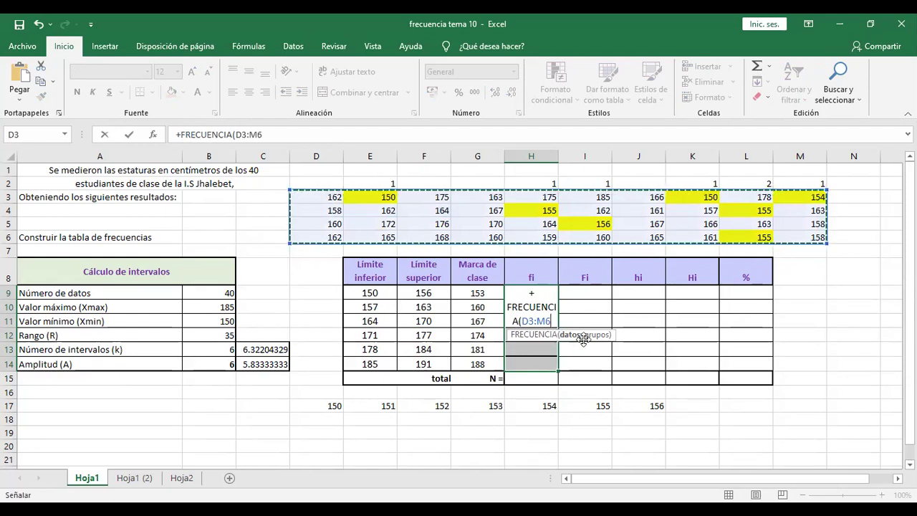
Step: Complete the H9 FRECUENCIA formula with the upper limits F9:F14 as the groups argument
type(";")
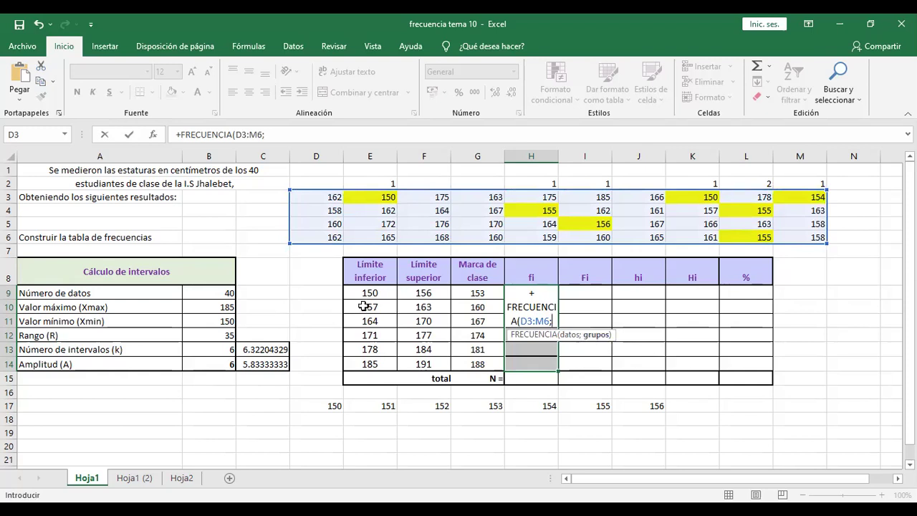
left_click(426, 293)
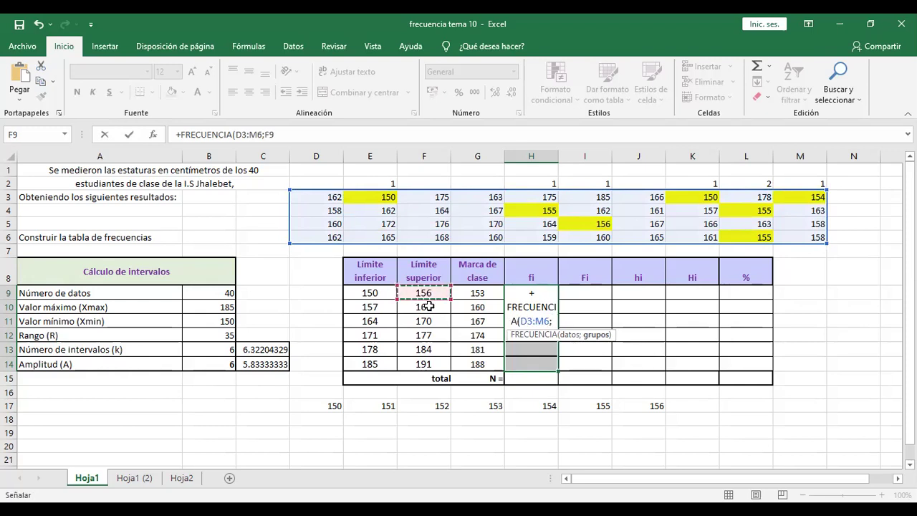
left_click_drag(427, 306, 427, 359)
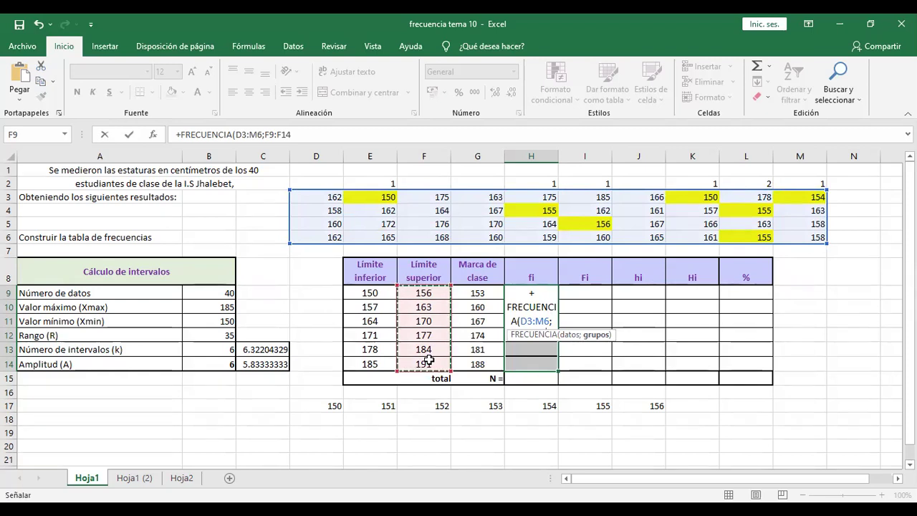
type(")")
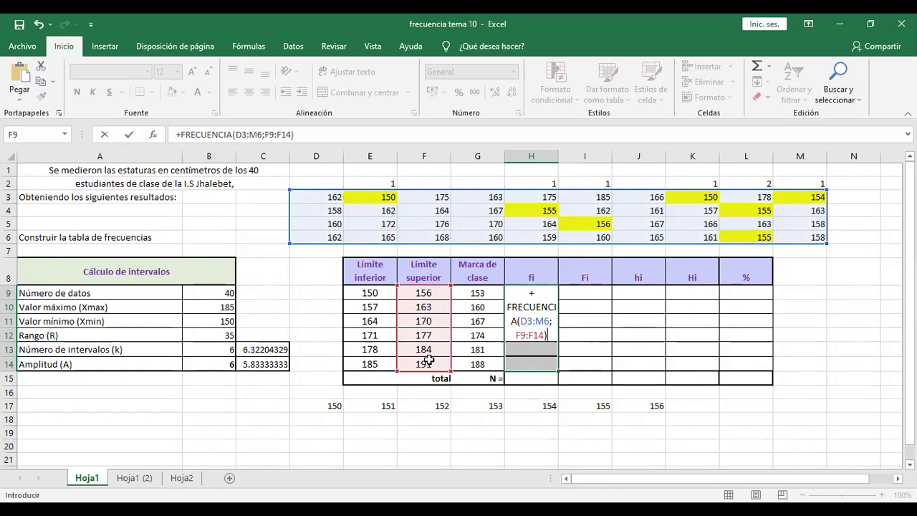
key("Return")
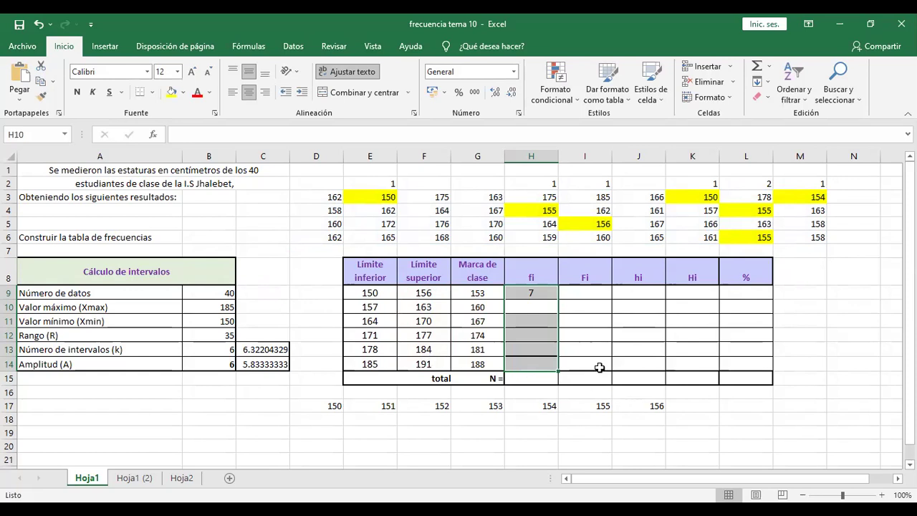
Step: Apply the FRECUENCIA formula in H9 to the whole range H9:H14 as an array formula
left_click(586, 338)
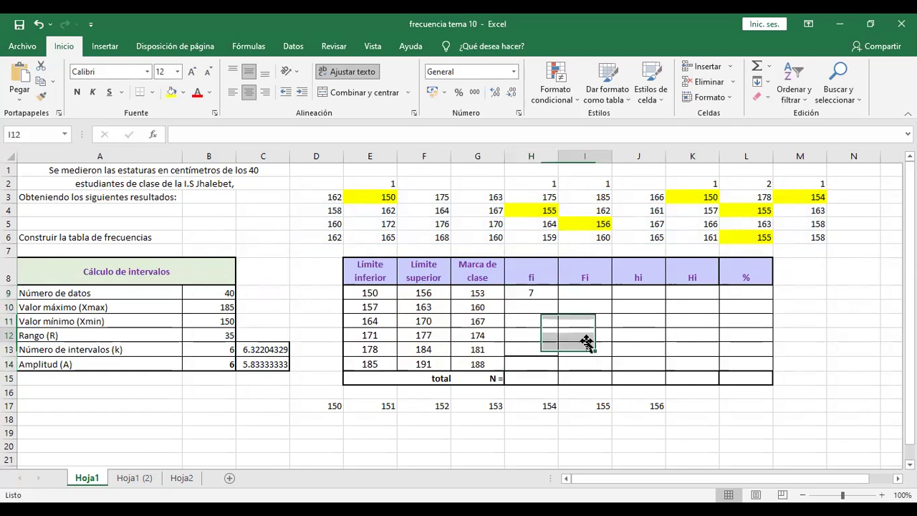
left_click(531, 296)
left_click_drag(532, 298, 533, 366)
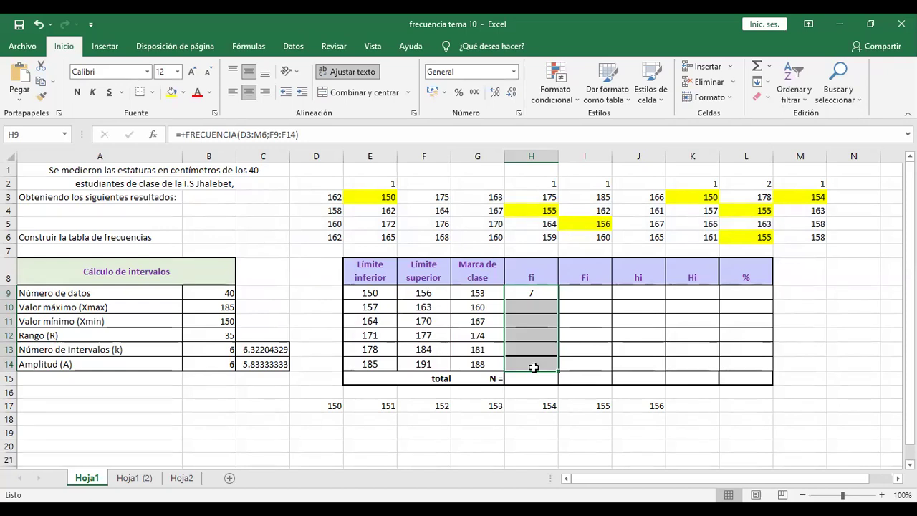
left_click(533, 366)
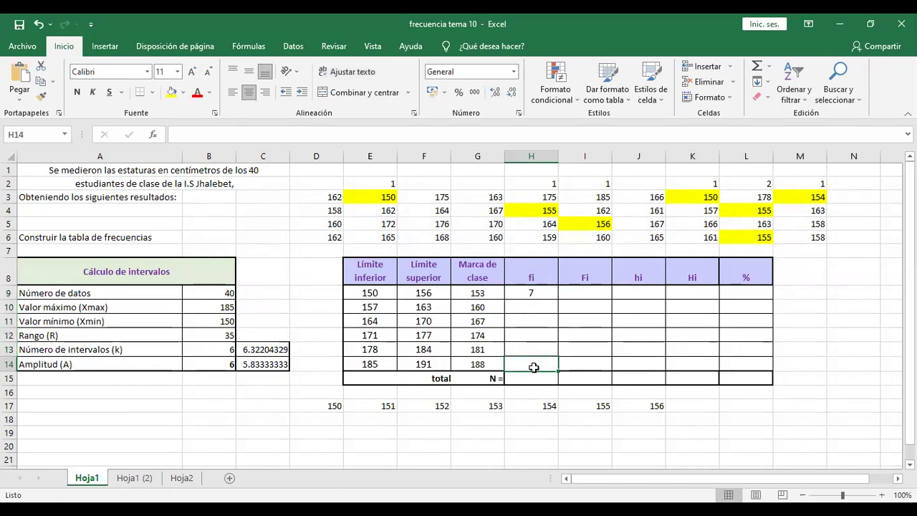
left_click(530, 294)
left_click_drag(530, 293, 527, 361)
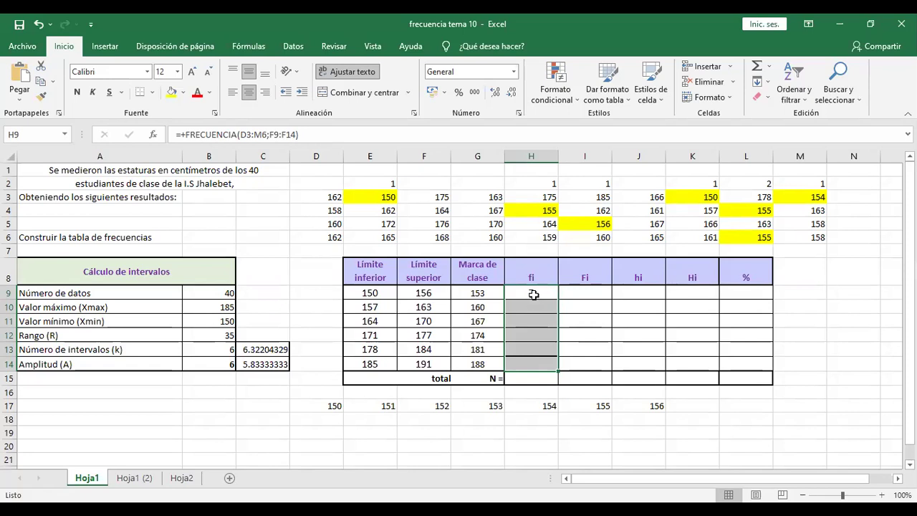
left_click(587, 293)
left_click_drag(533, 293, 534, 361)
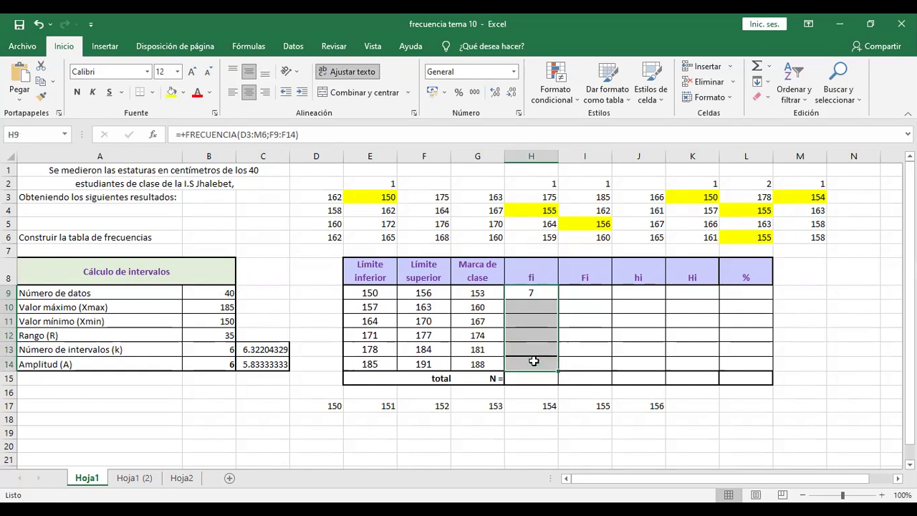
key("F2")
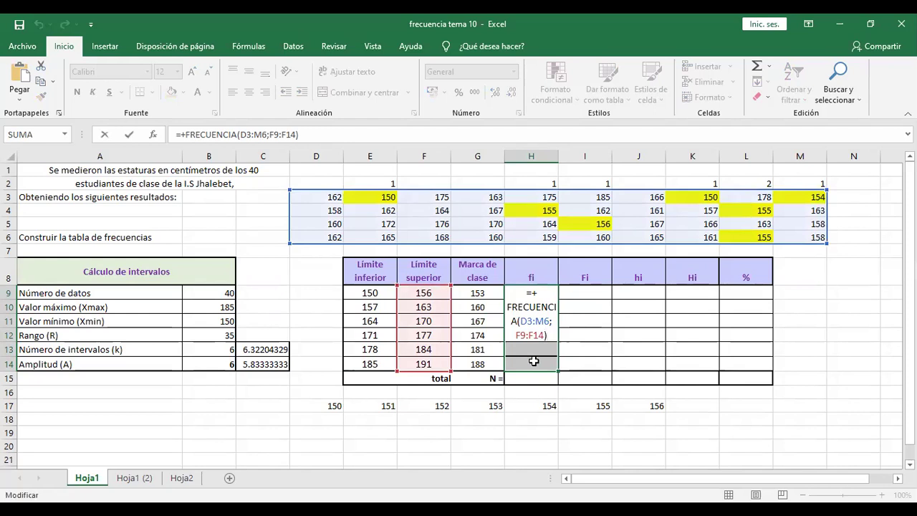
key("ctrl+shift+Return")
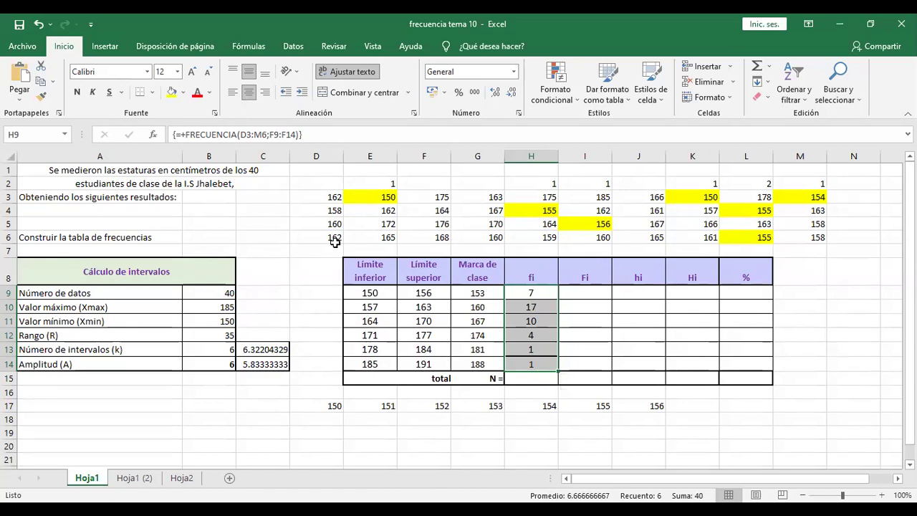
Step: List the second-class heights in D18:J18, entering 157 and 158 and extending the series to 163
left_click(334, 415)
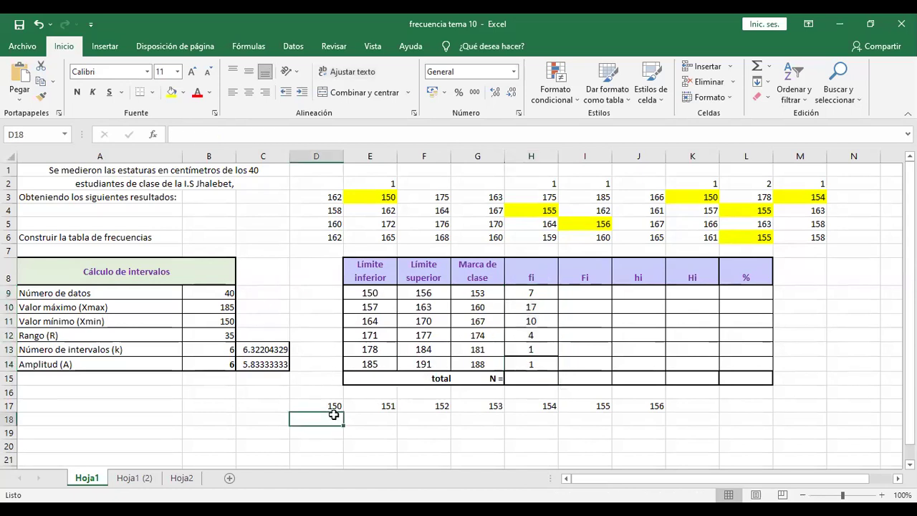
type("157")
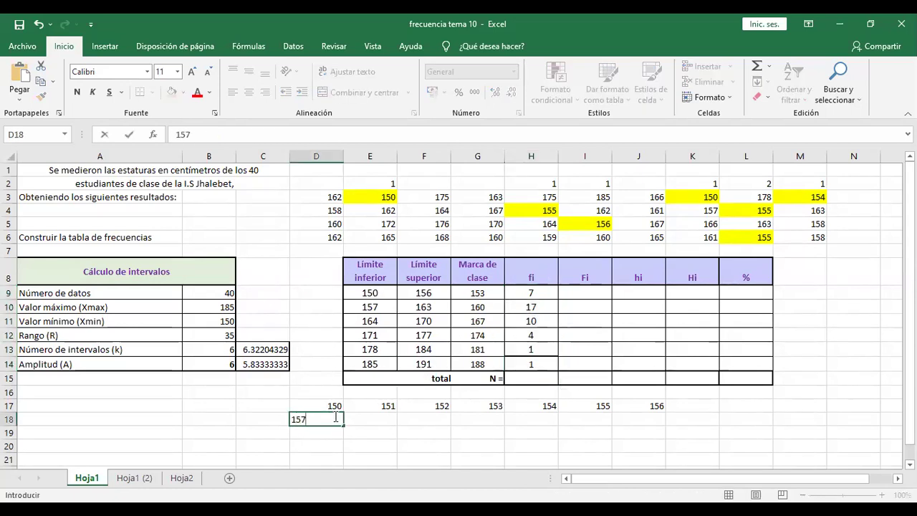
key("Tab")
type("157")
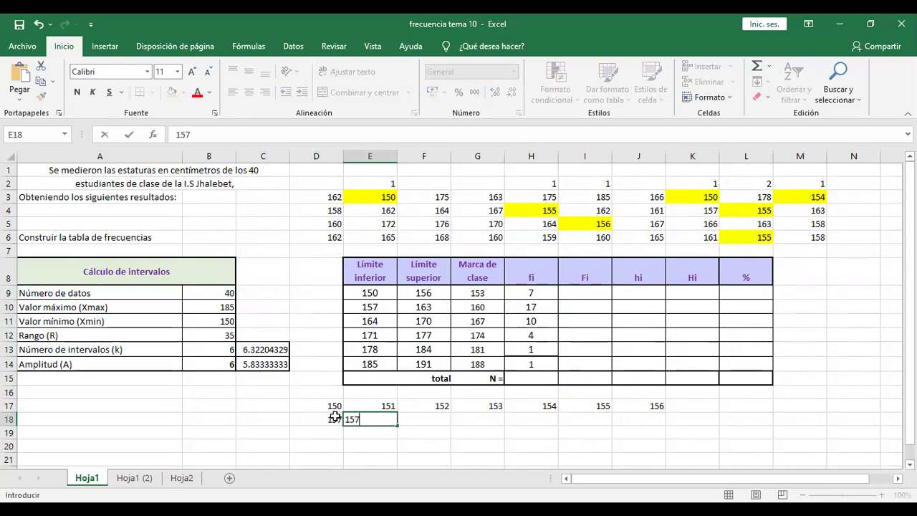
key("Tab")
left_click(337, 417)
left_click_drag(337, 418, 351, 417)
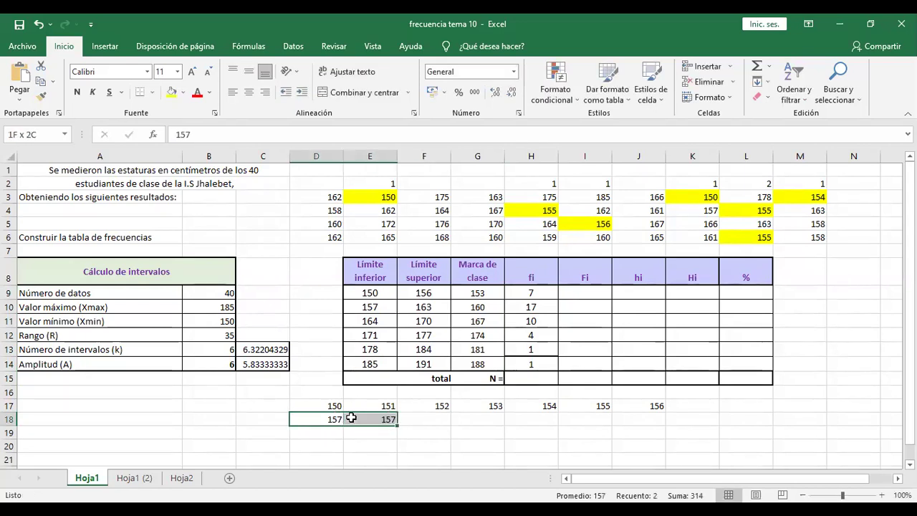
left_click(368, 418)
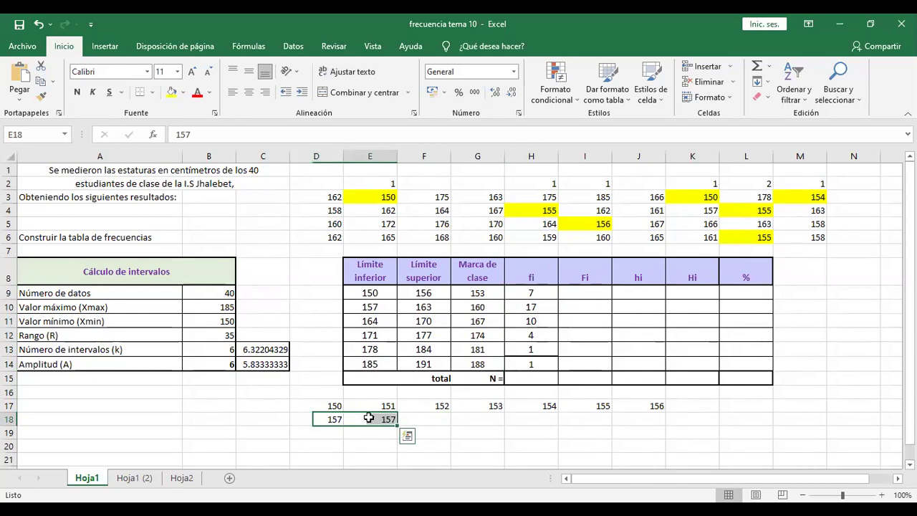
type("158")
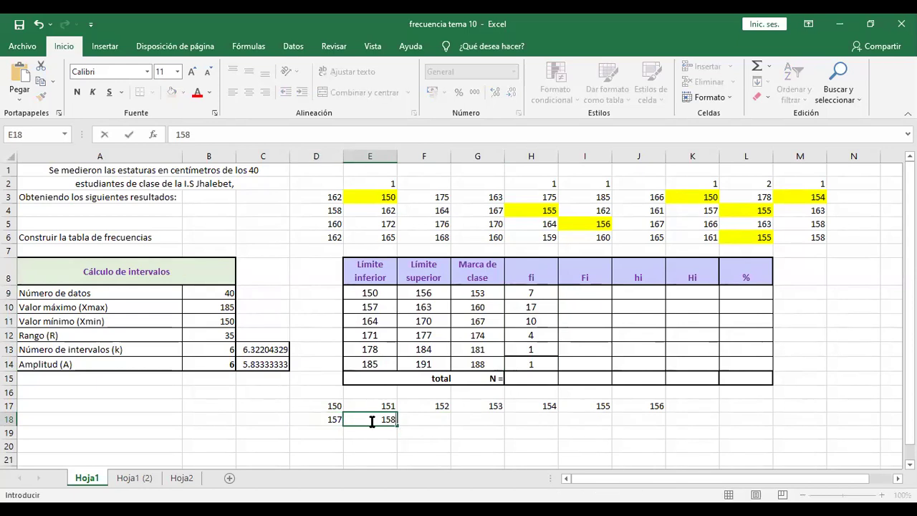
left_click(352, 442)
left_click_drag(328, 416, 648, 430)
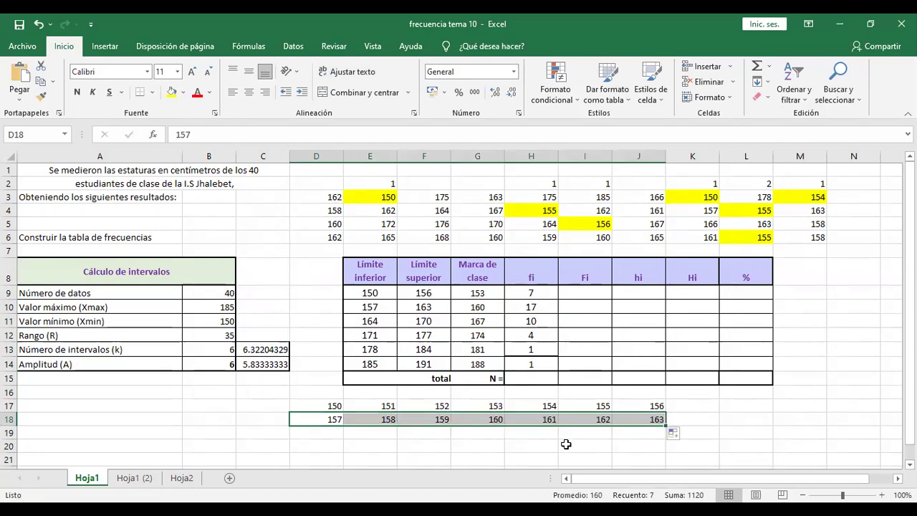
Step: Delete the FRECUENCIA array formula from the fi cells H9:H14
left_click(527, 335)
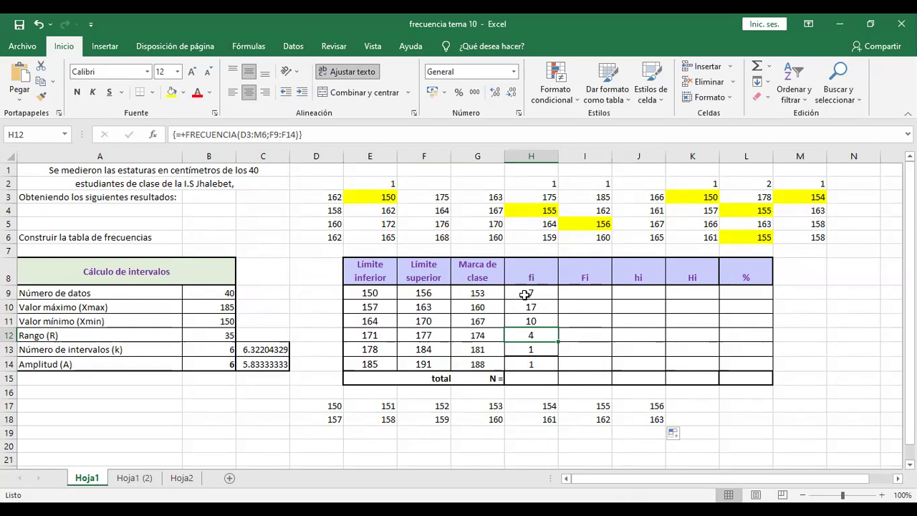
left_click_drag(536, 292, 538, 359)
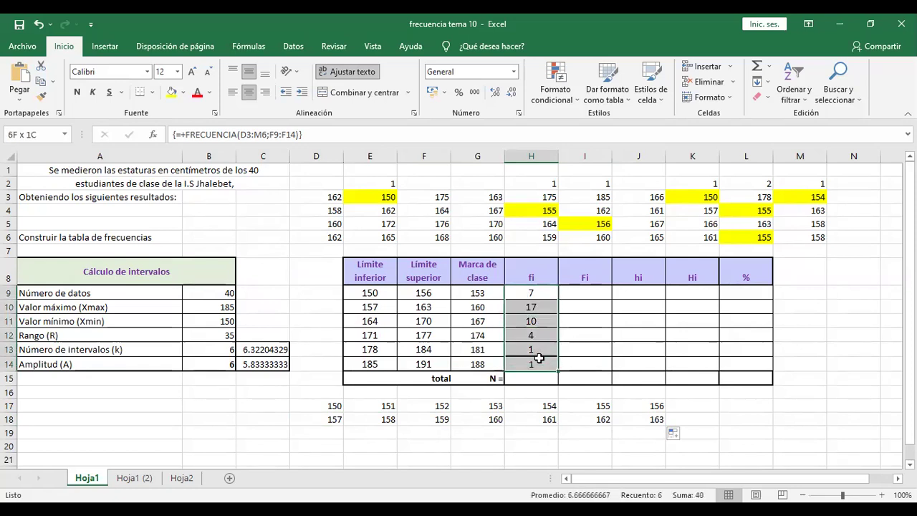
key("Delete")
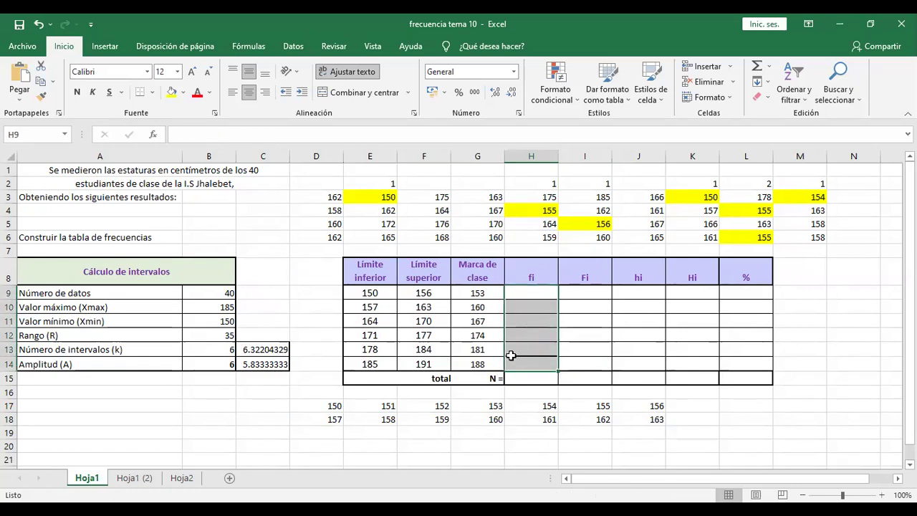
Step: Start a FRECUENCIA formula in H9 with the student heights D3:M6 as the data argument
left_click(536, 296)
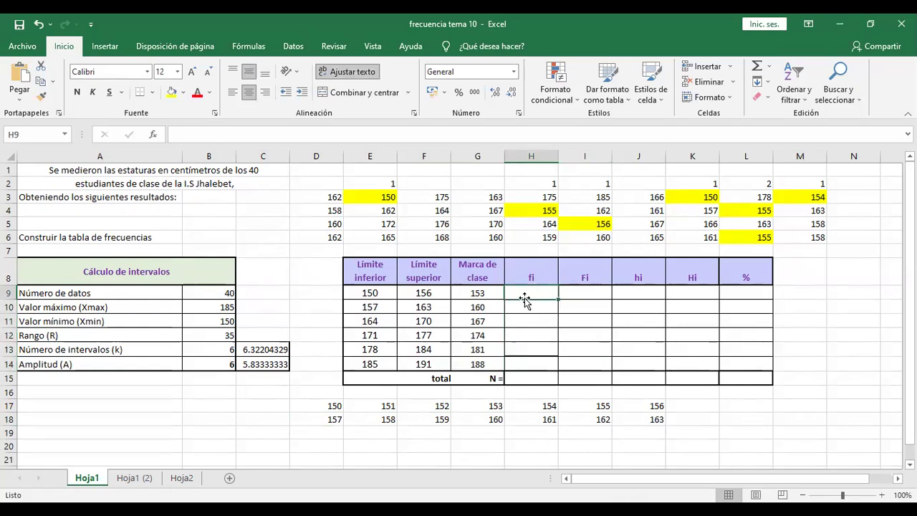
type("+")
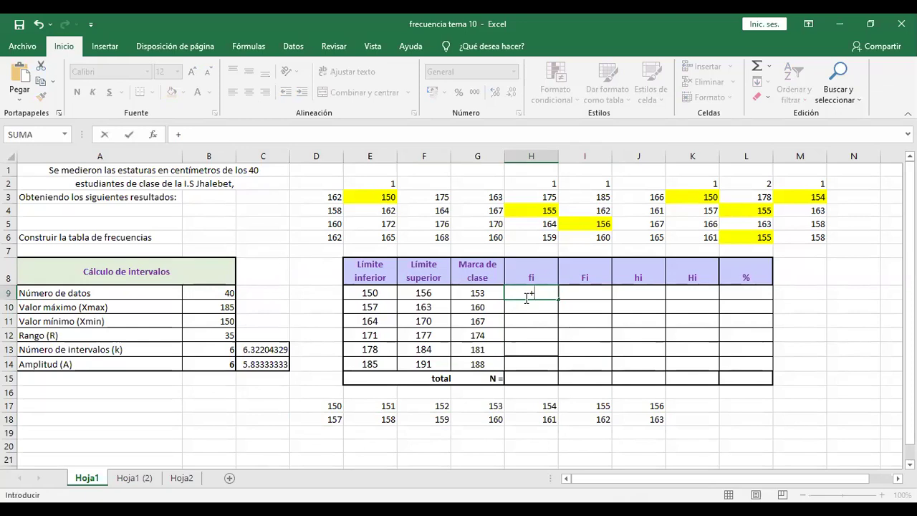
type("fre")
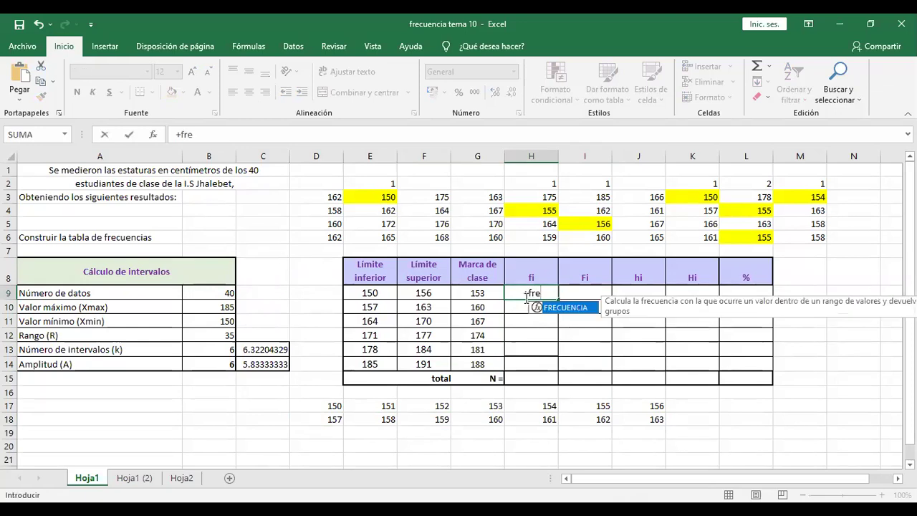
double_click(593, 307)
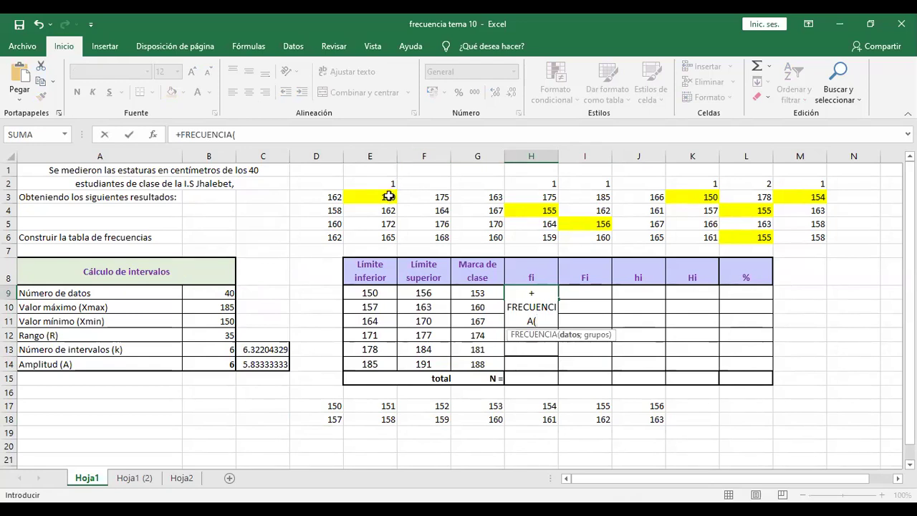
left_click(316, 193)
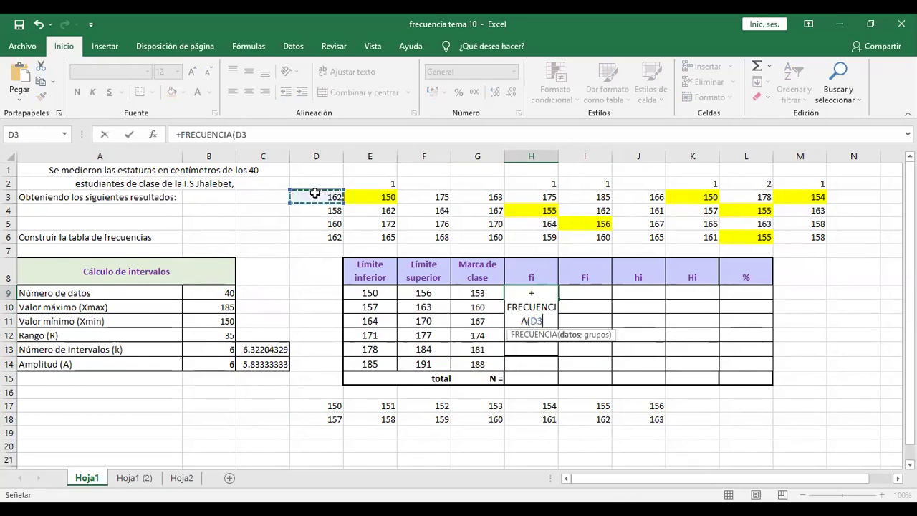
left_click_drag(385, 202, 388, 202)
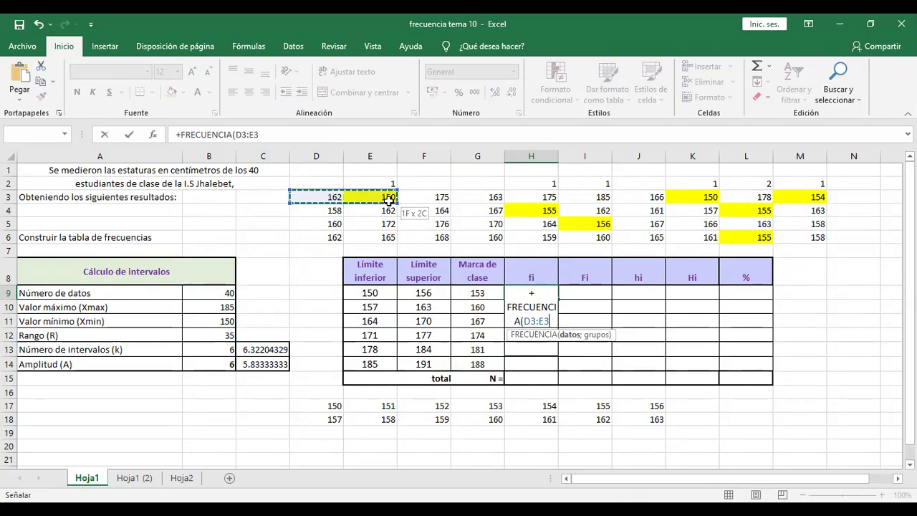
left_click_drag(387, 202, 819, 236)
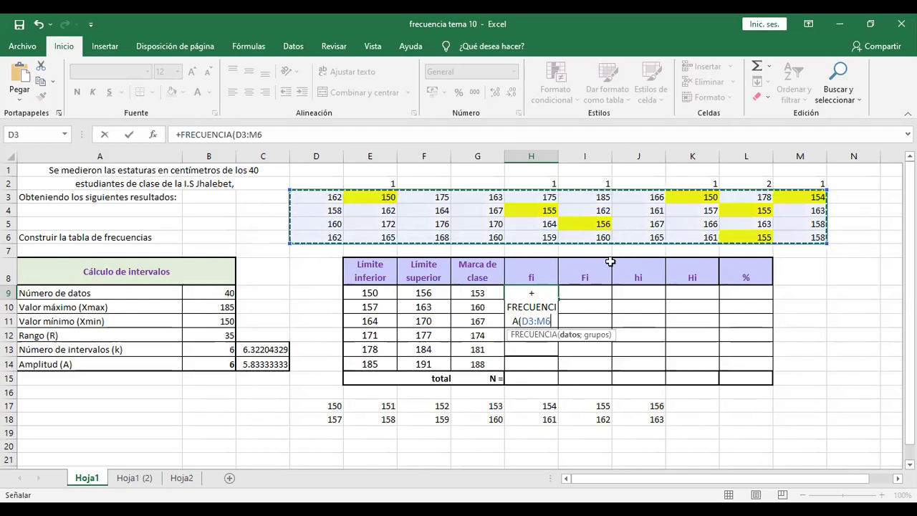
Step: Finish the H9 formula as +FRECUENCIA(D3:M6;F9:F14), using the upper class limits as the groups
type(";")
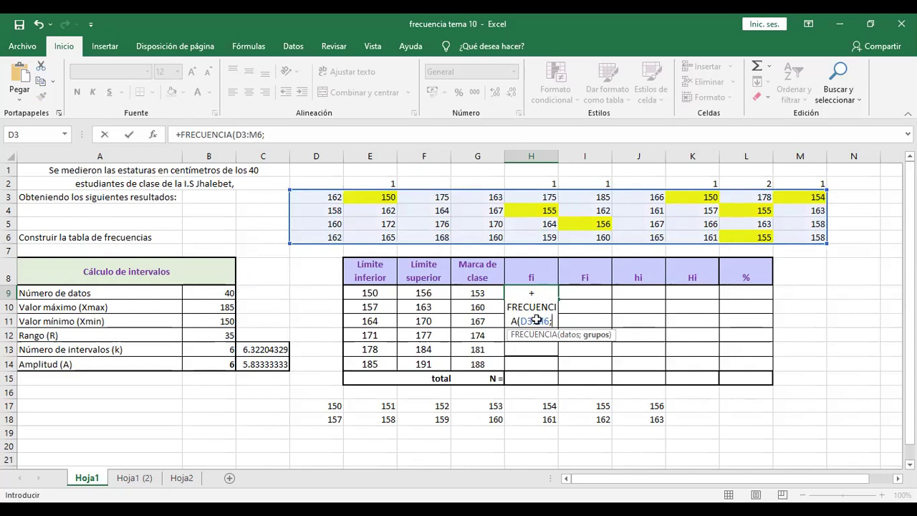
left_click(418, 291)
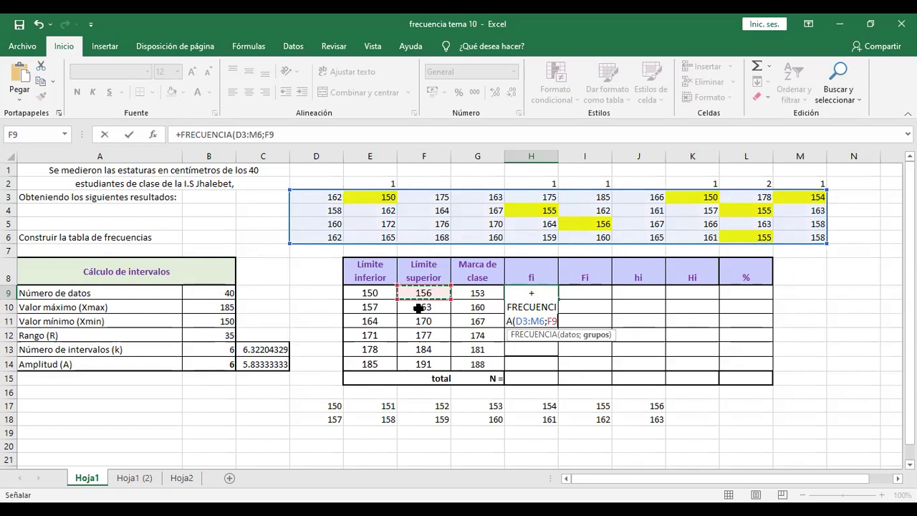
left_click(434, 363, "shift")
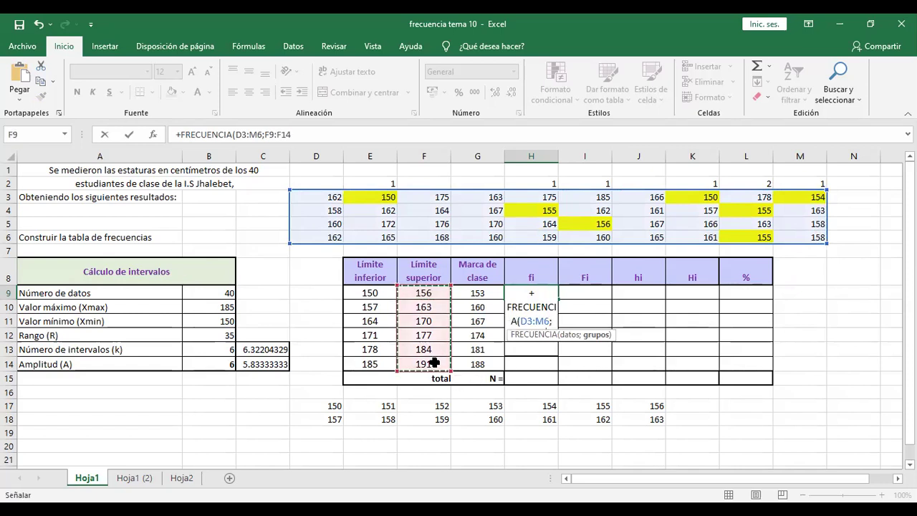
type(")")
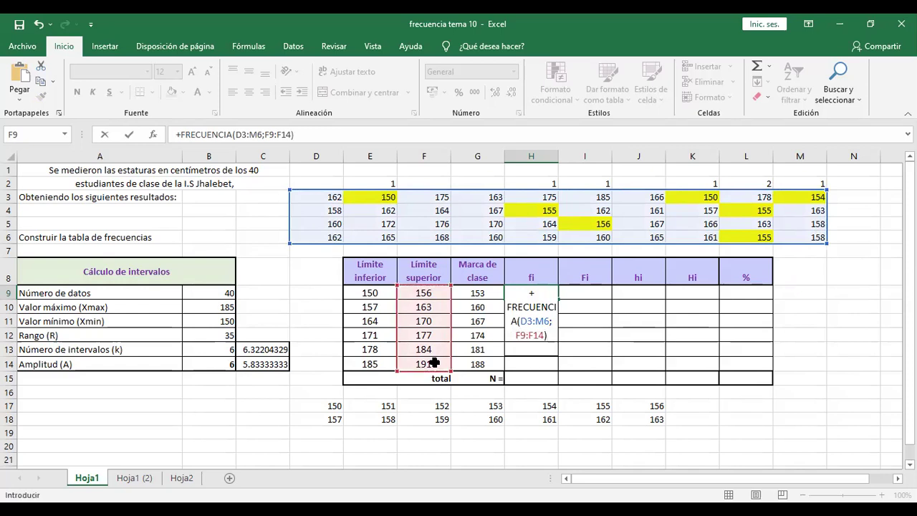
key("Return")
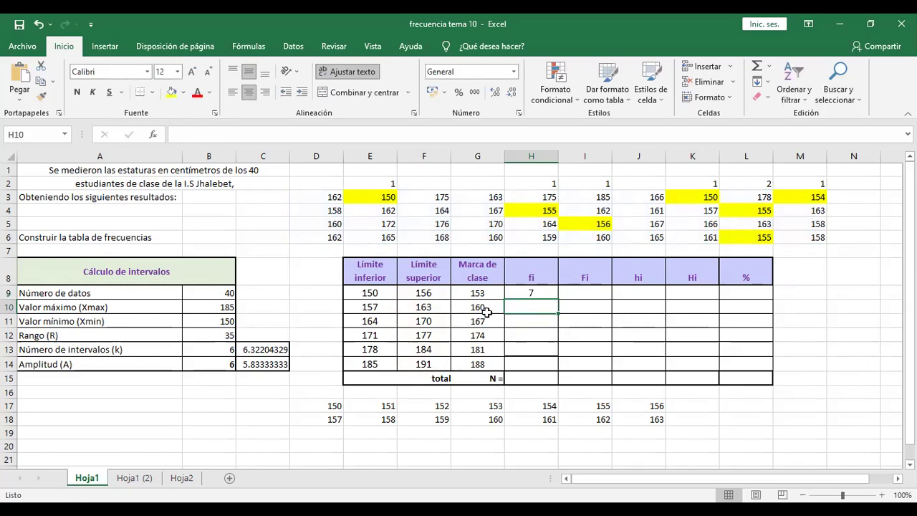
Step: Extend the H9 FRECUENCIA formula over the fi cells H9:H14 as an array formula
left_click(521, 290)
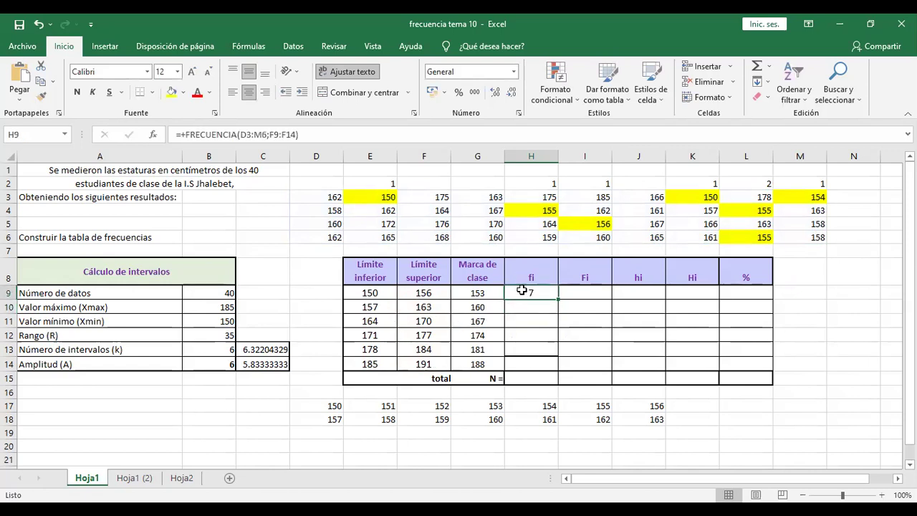
left_click_drag(523, 293, 527, 359)
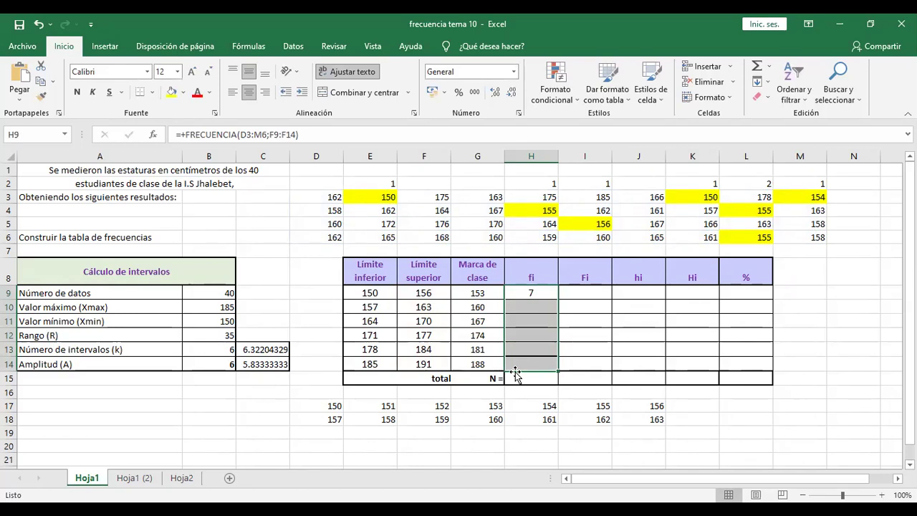
key("F2")
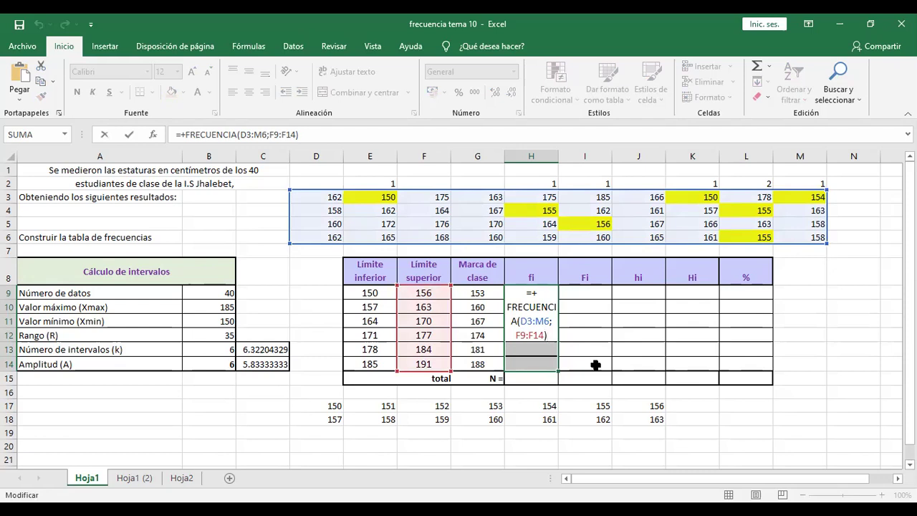
key("ctrl+shift+Return")
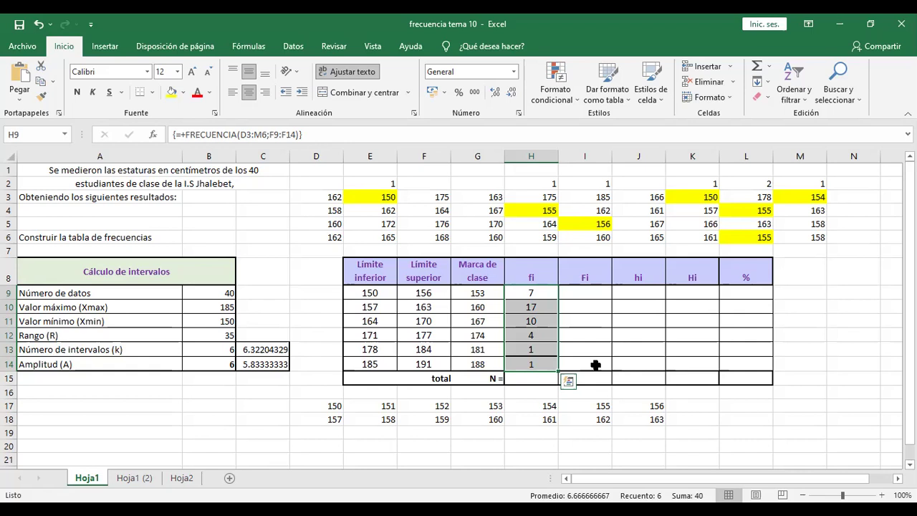
Step: Enter the first cumulative frequency in I9 under Fi with the formula +H9
left_click(587, 276)
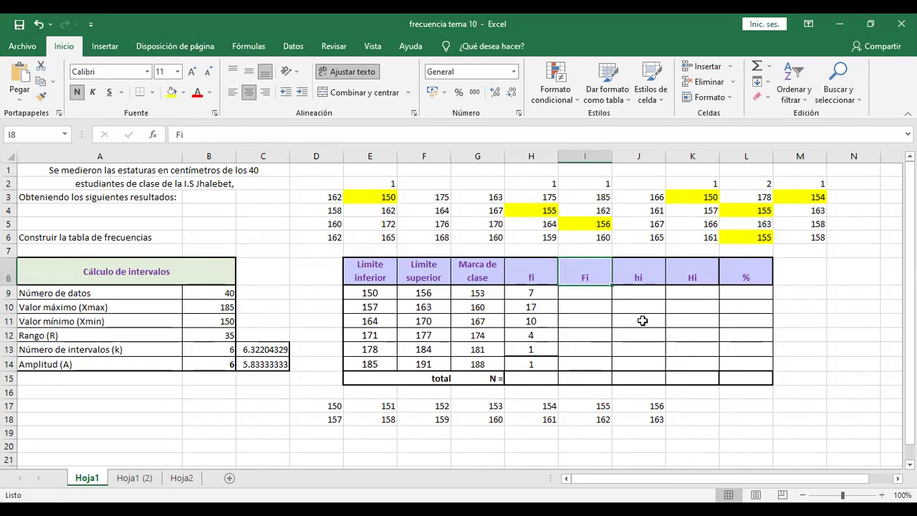
key("Down")
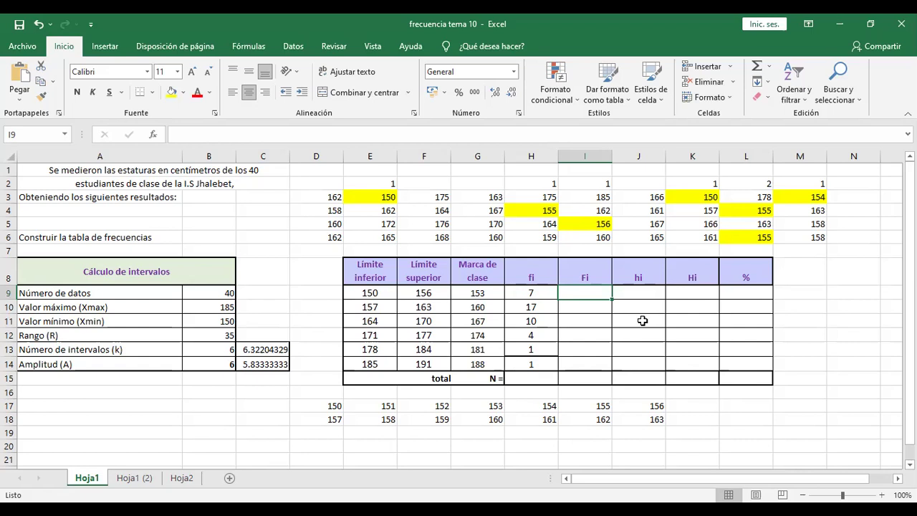
type("+")
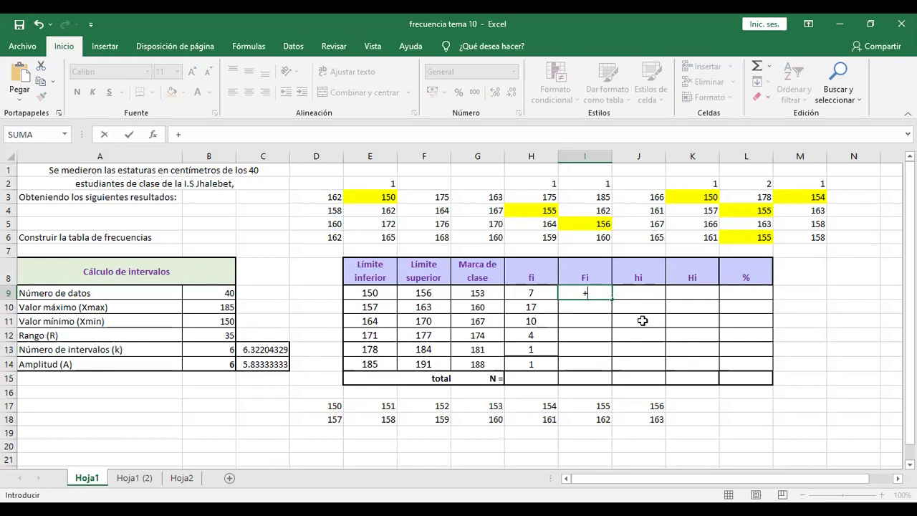
left_click(527, 291)
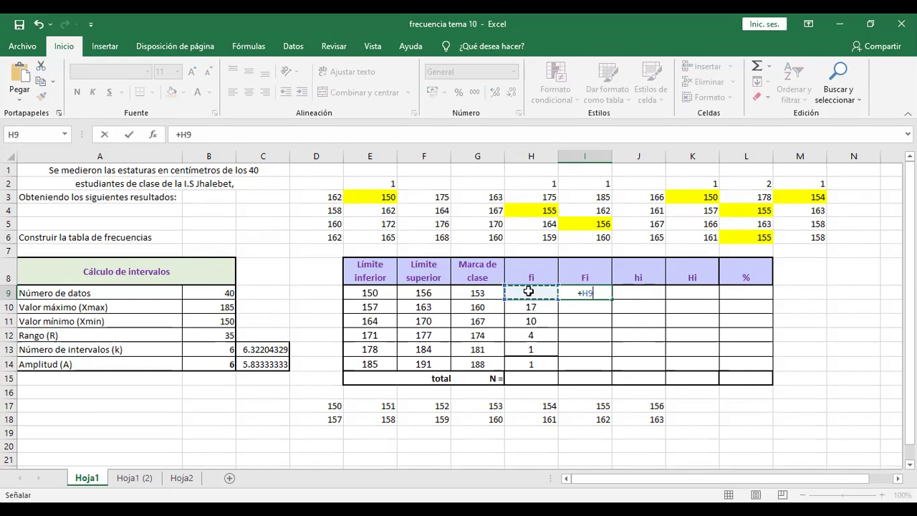
key("Return")
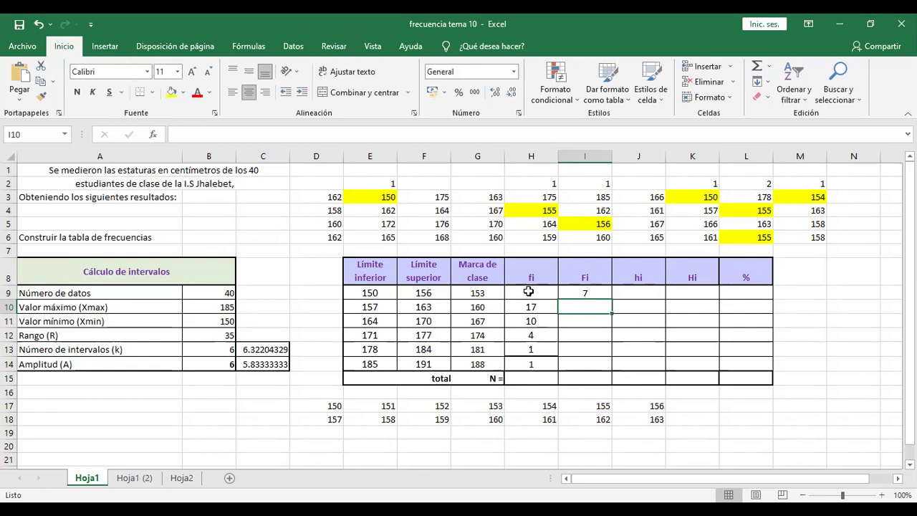
Step: Enter the cumulative formula +I9+H10 in I10 and fill it down to I14
type("+")
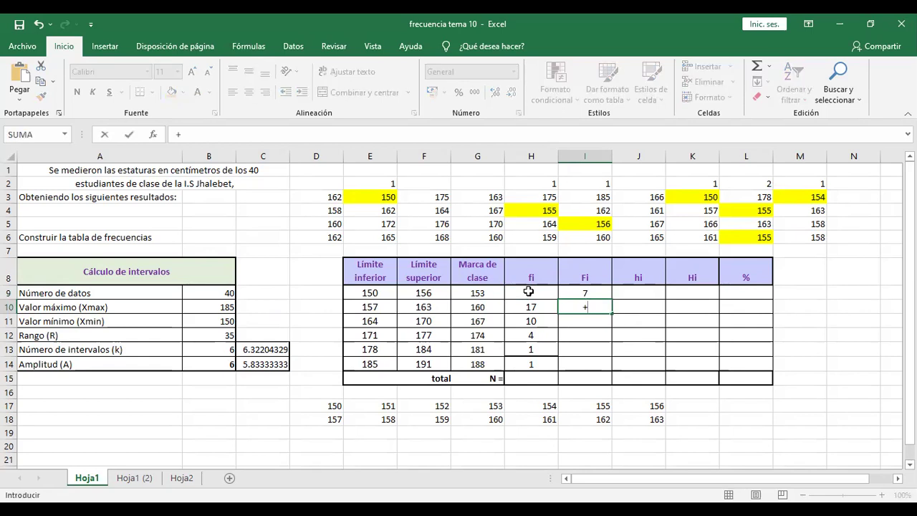
left_click(570, 295)
type("+")
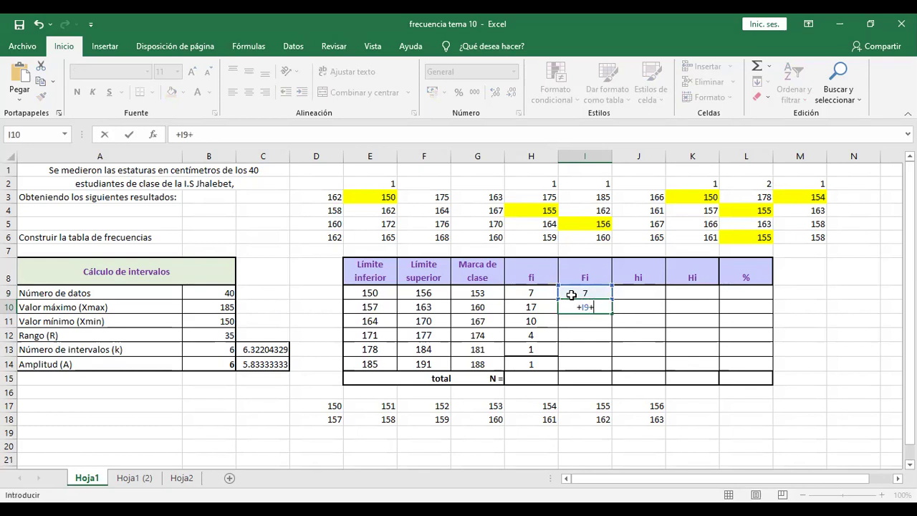
left_click(529, 307)
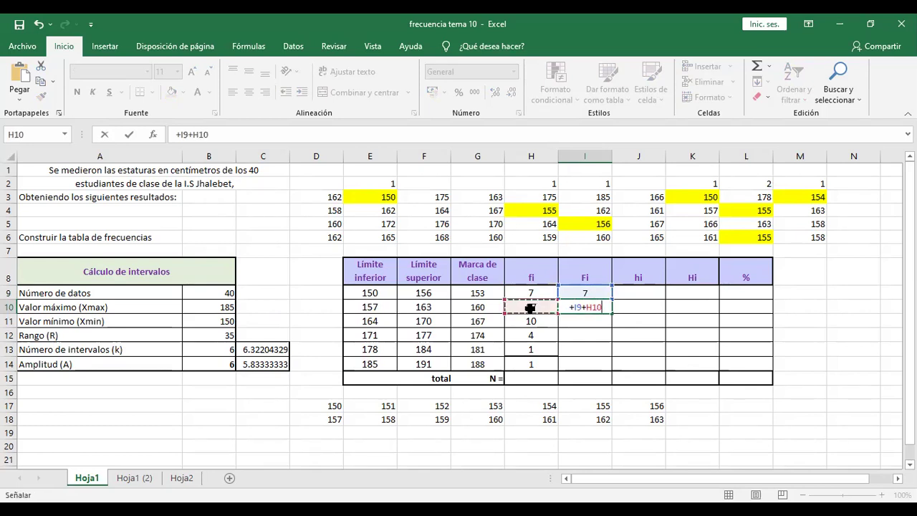
key("Return")
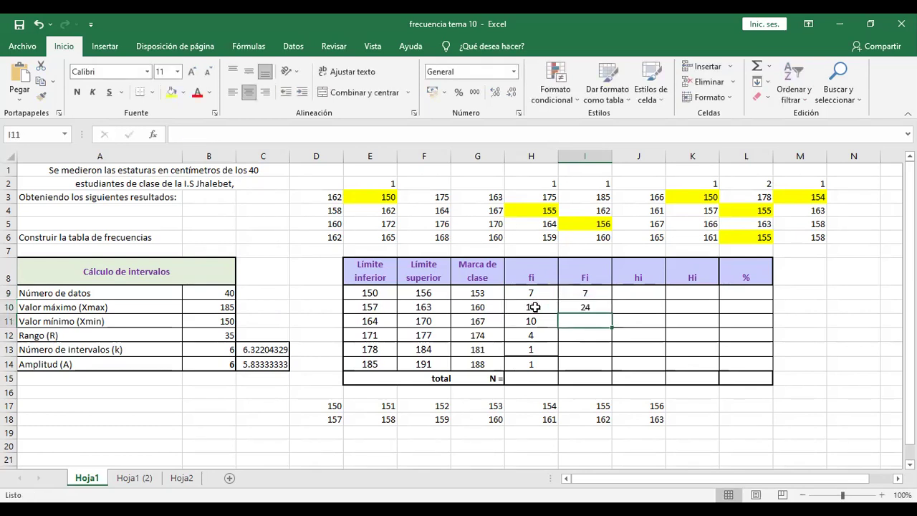
left_click(600, 308)
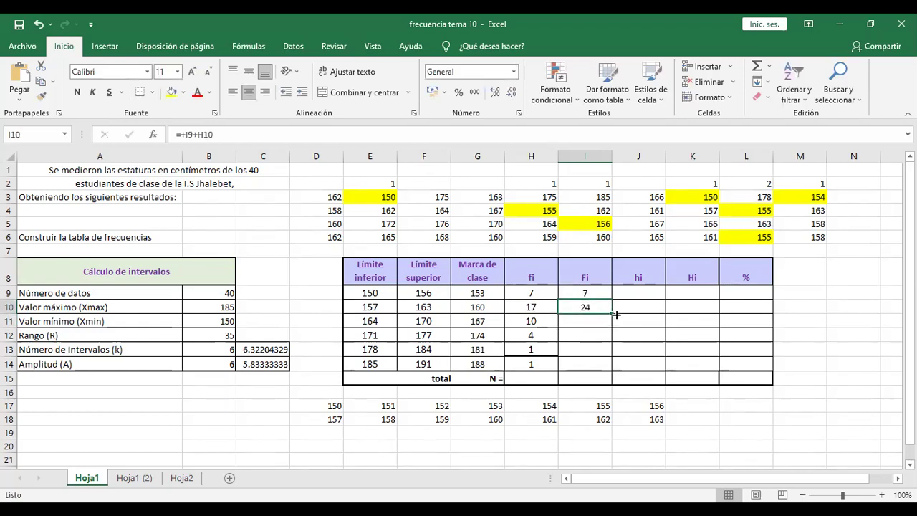
left_click_drag(611, 312, 613, 367)
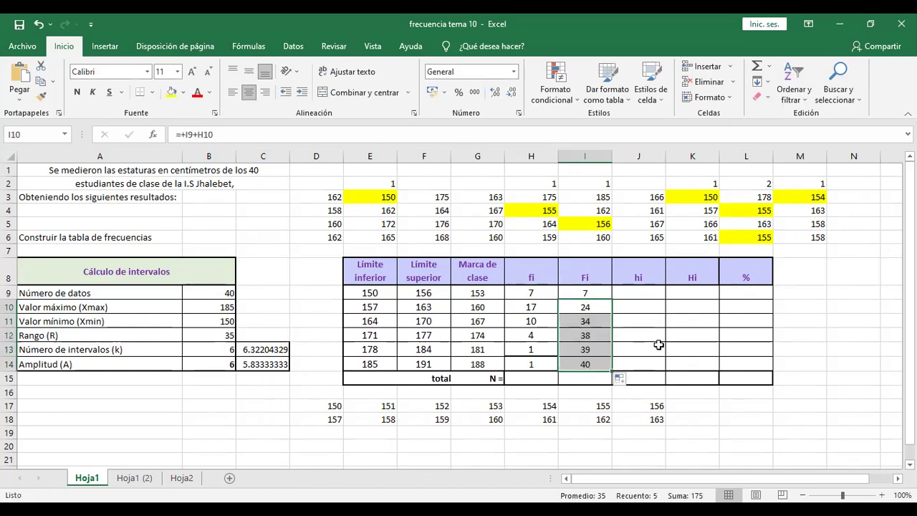
left_click(640, 280)
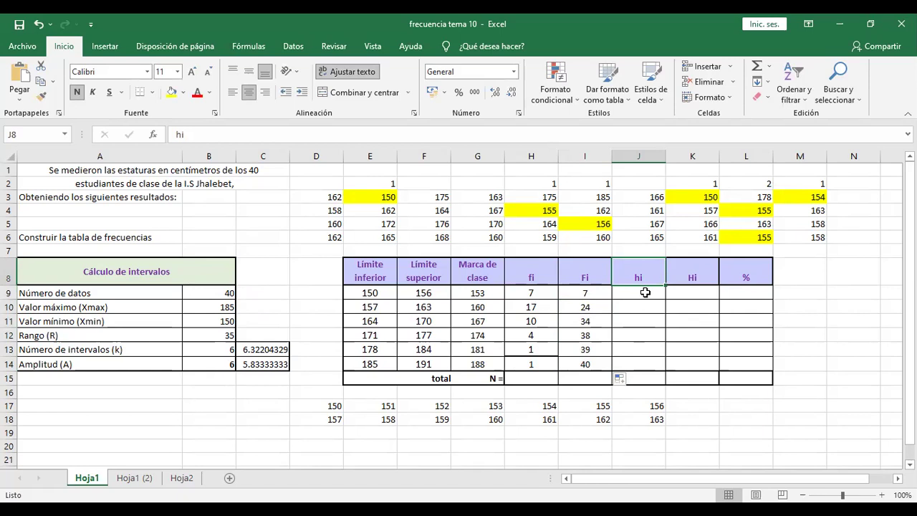
left_click(644, 293)
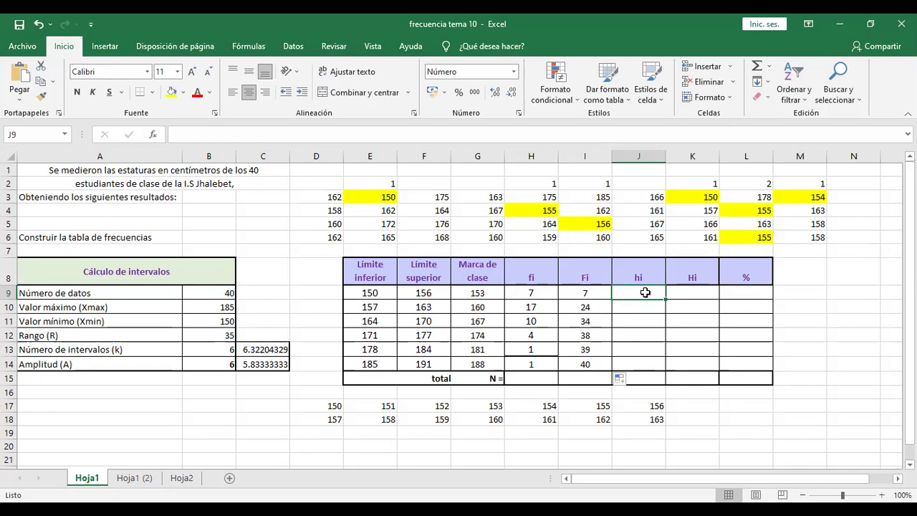
type("+")
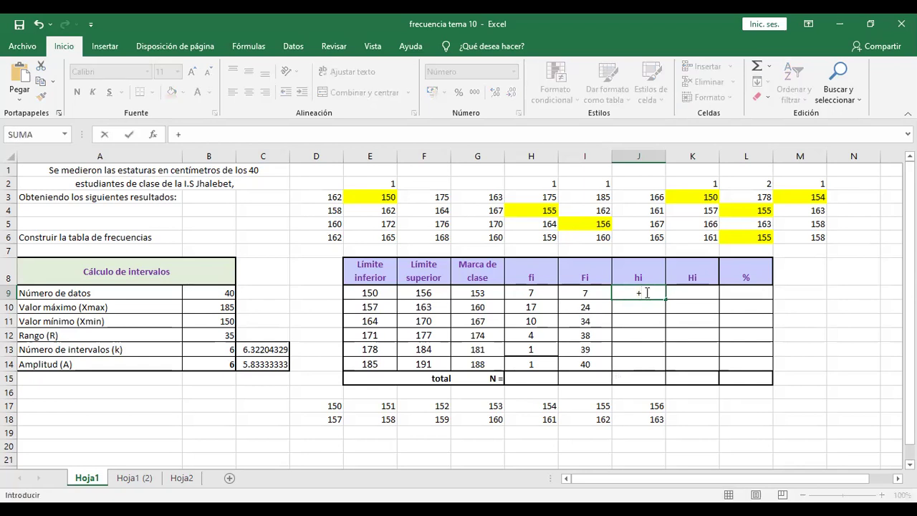
left_click(525, 293)
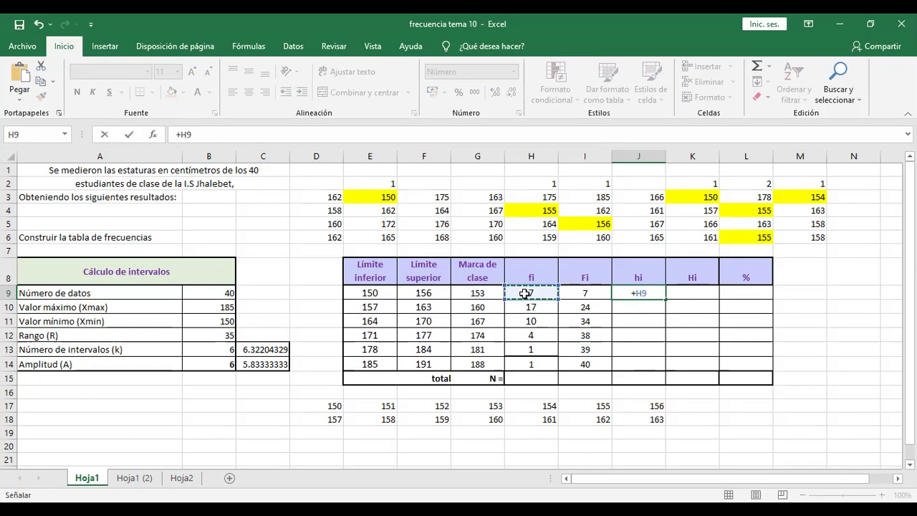
type("/")
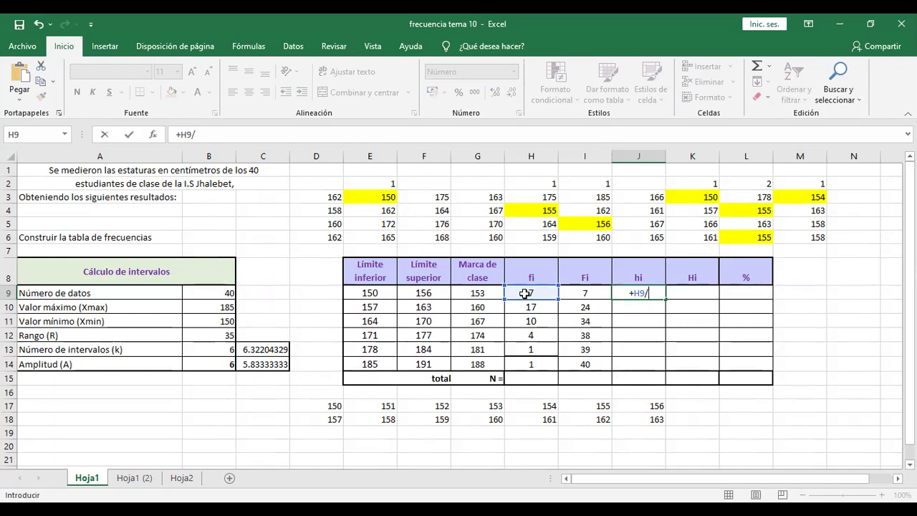
key("Escape")
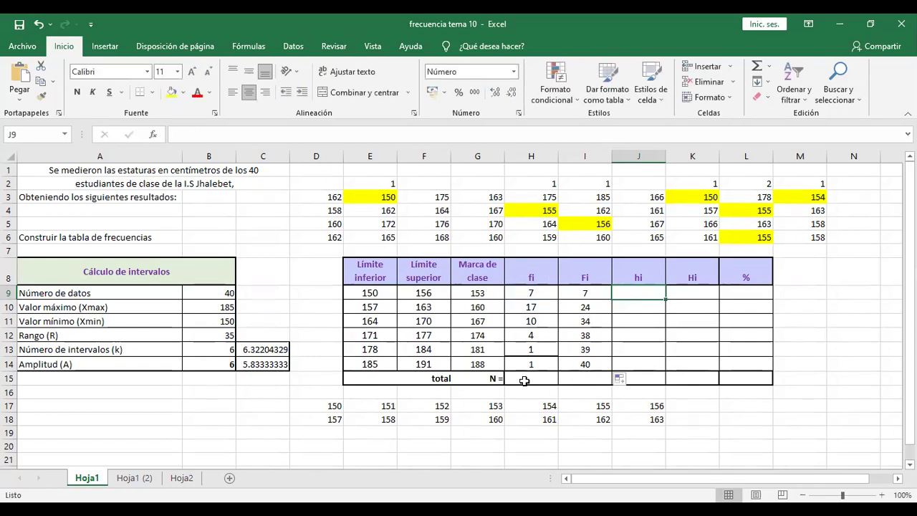
Step: Total the fi frequencies H9:H14 in H15 with an automatic sum
left_click(528, 379)
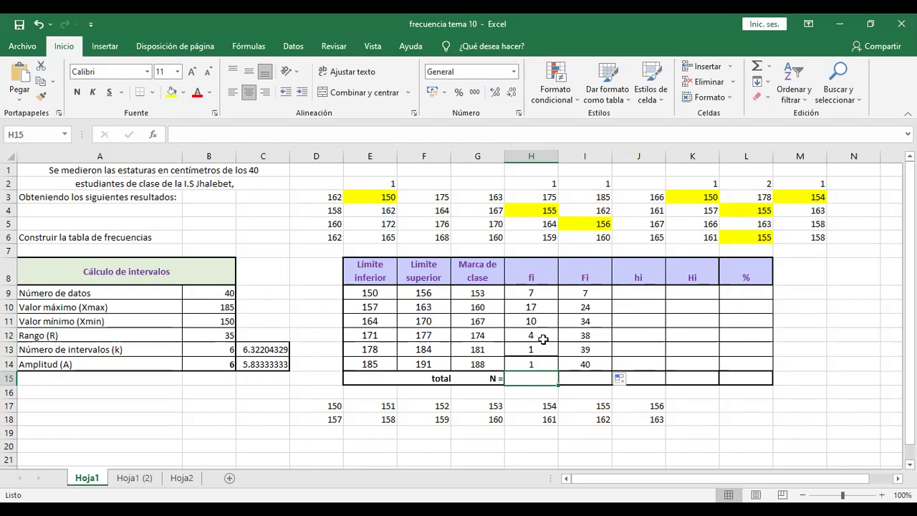
left_click(535, 289)
left_click_drag(535, 289, 531, 365)
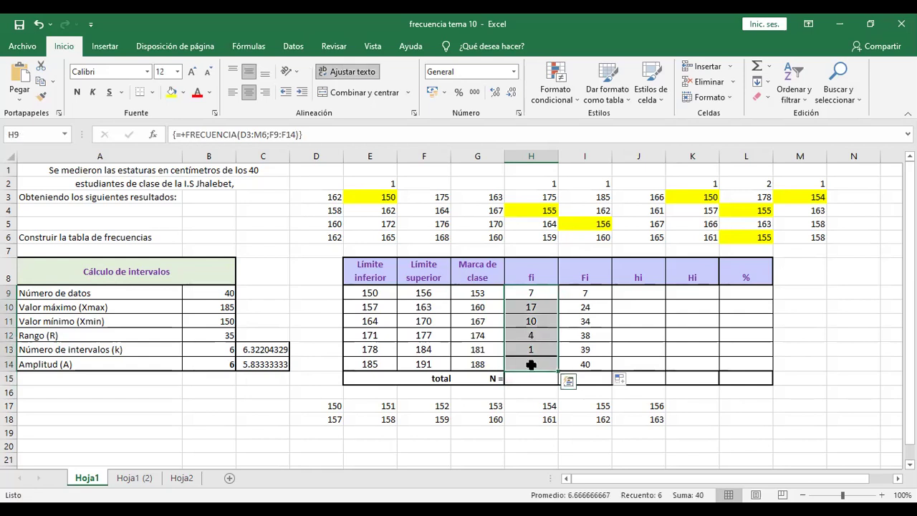
left_click(756, 68)
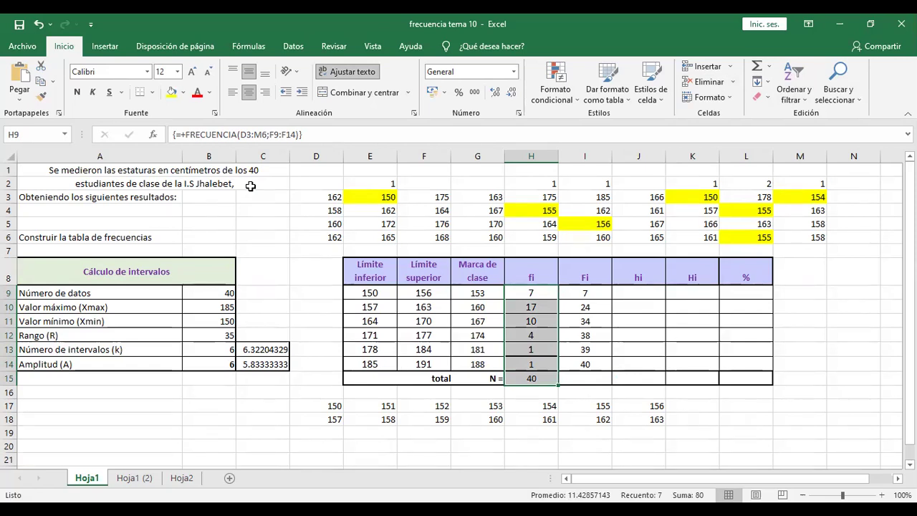
Step: Enter the first relative frequency in J9 under hi with the formula +H9/$H$15
left_click(642, 293)
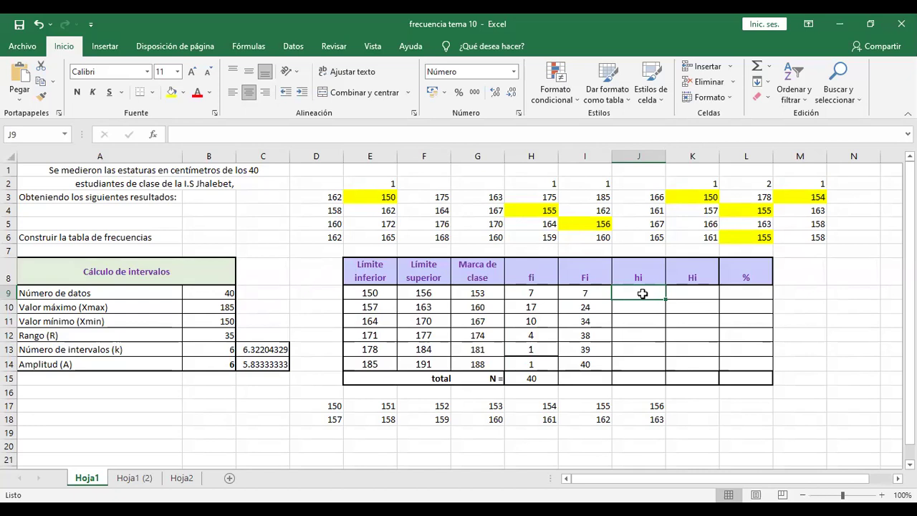
type("+")
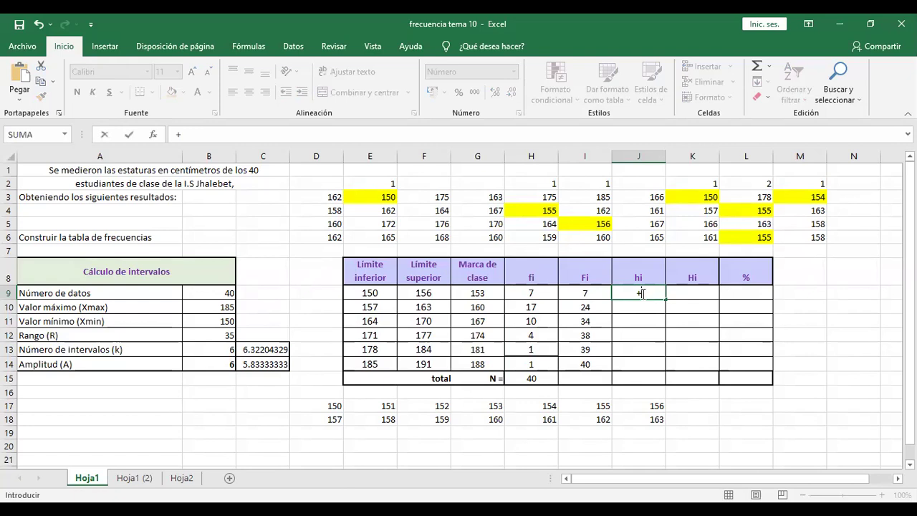
left_click(533, 289)
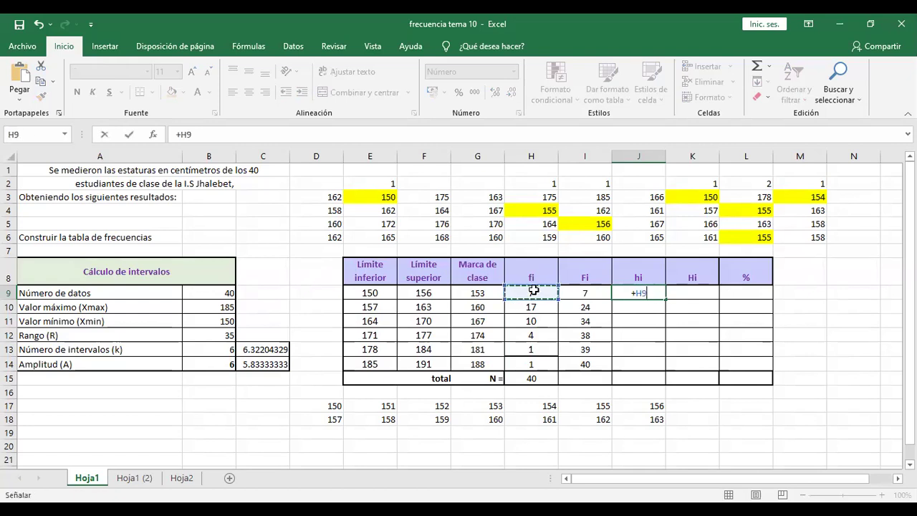
type("/")
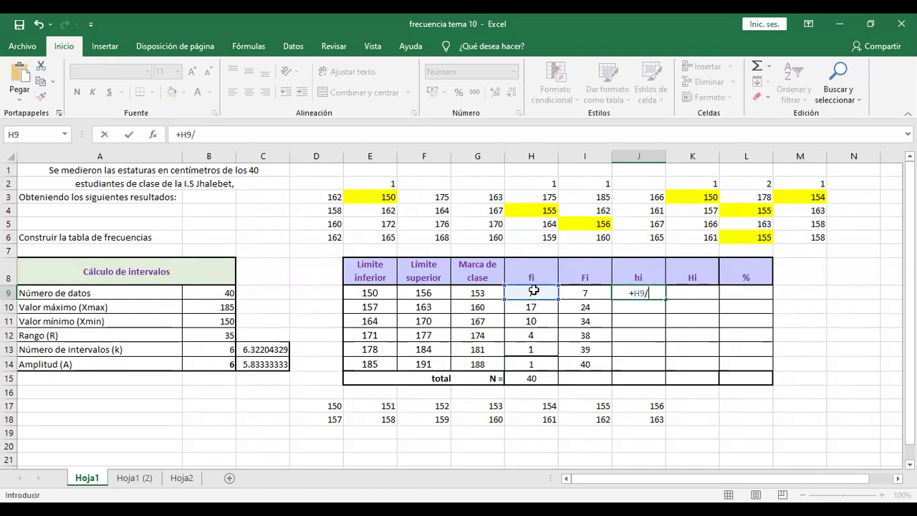
left_click(533, 380)
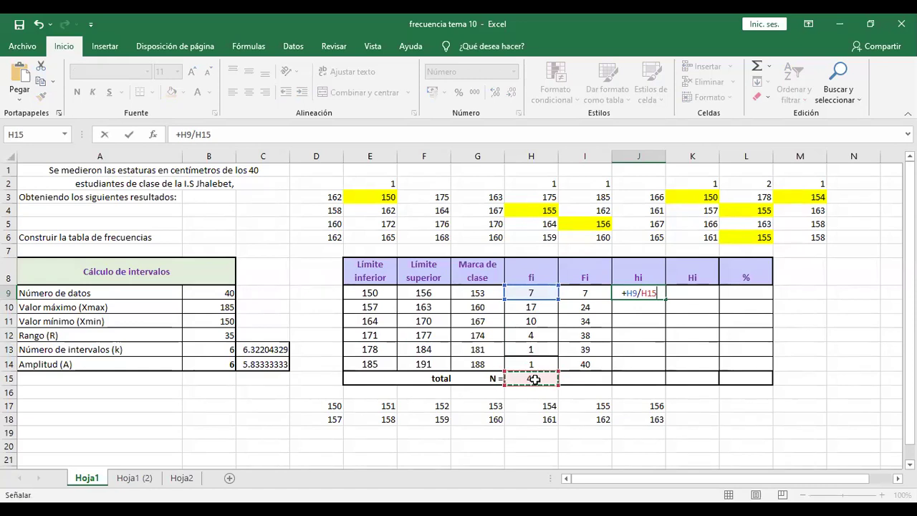
key("F4")
key("Return")
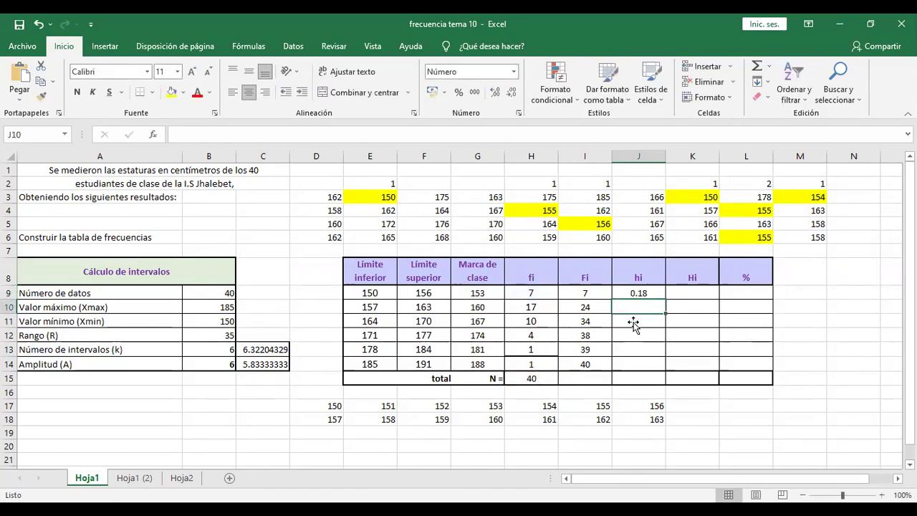
Step: Fill the J9 relative frequency formula down to J14 and sum the hi column in J15
left_click(642, 294)
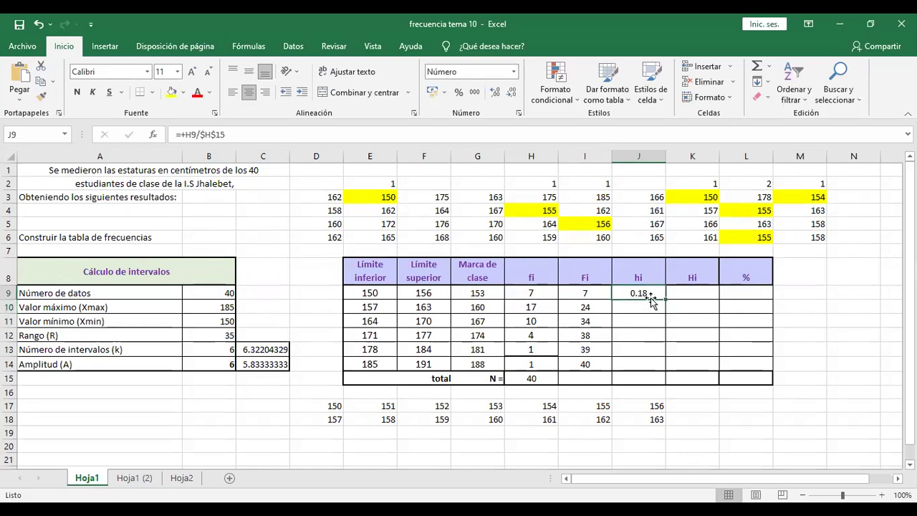
left_click_drag(664, 300, 670, 369)
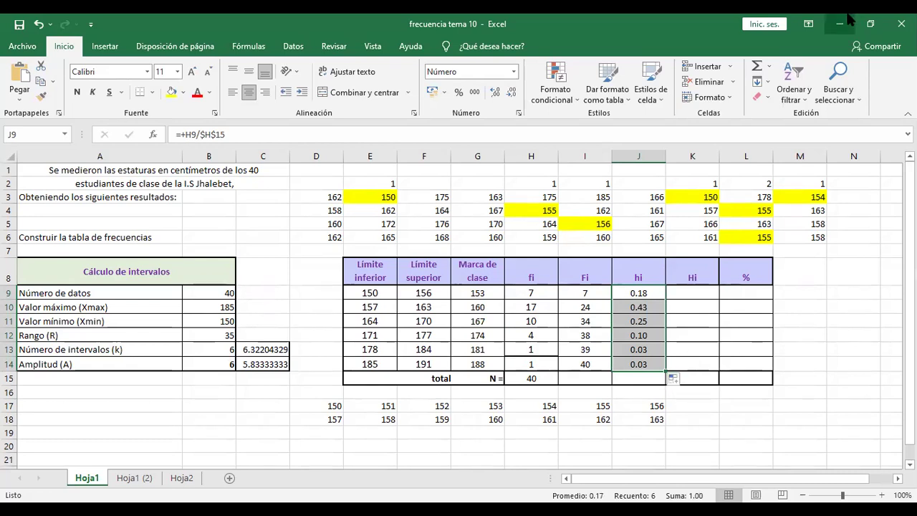
left_click(758, 67)
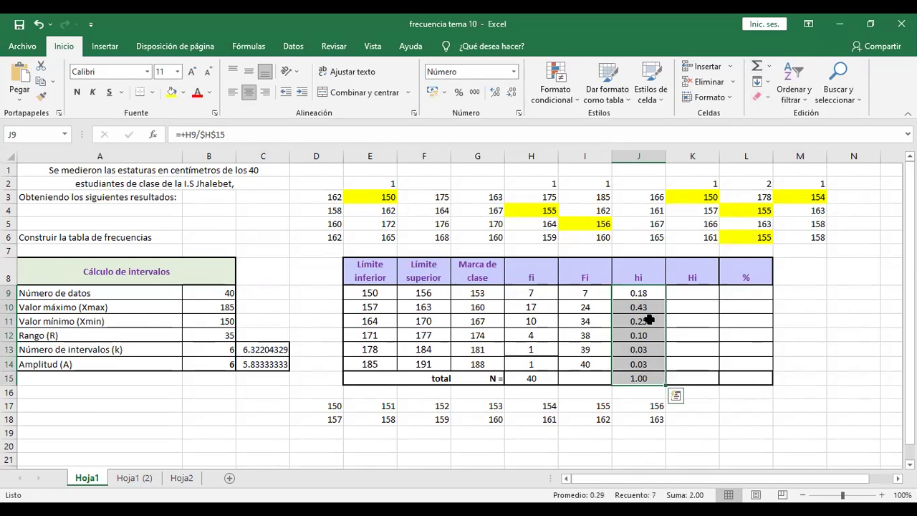
Step: Enter the first cumulative relative frequency in K9 under Hi with the formula +J9
left_click(690, 274)
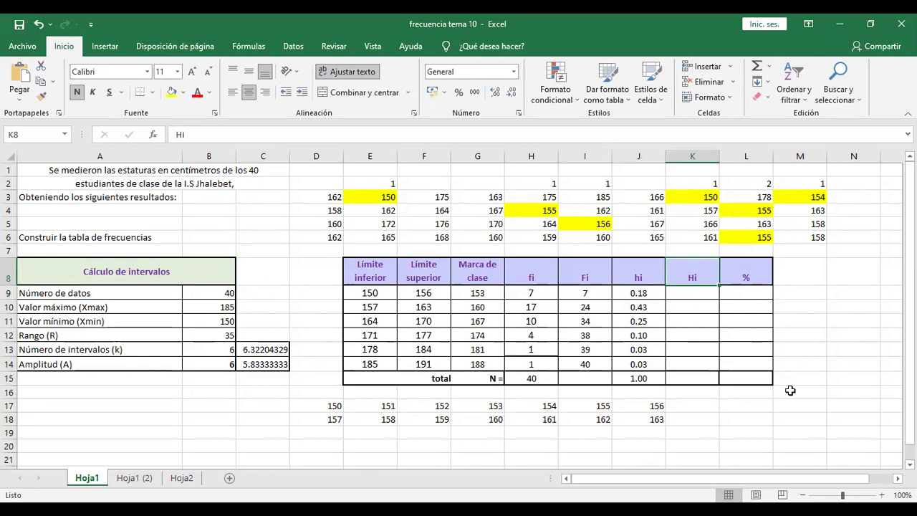
key("Down")
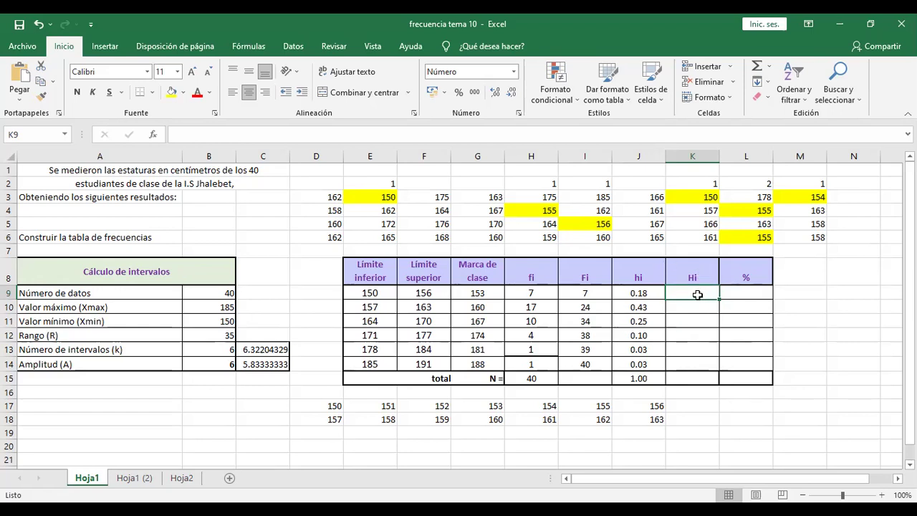
type("+")
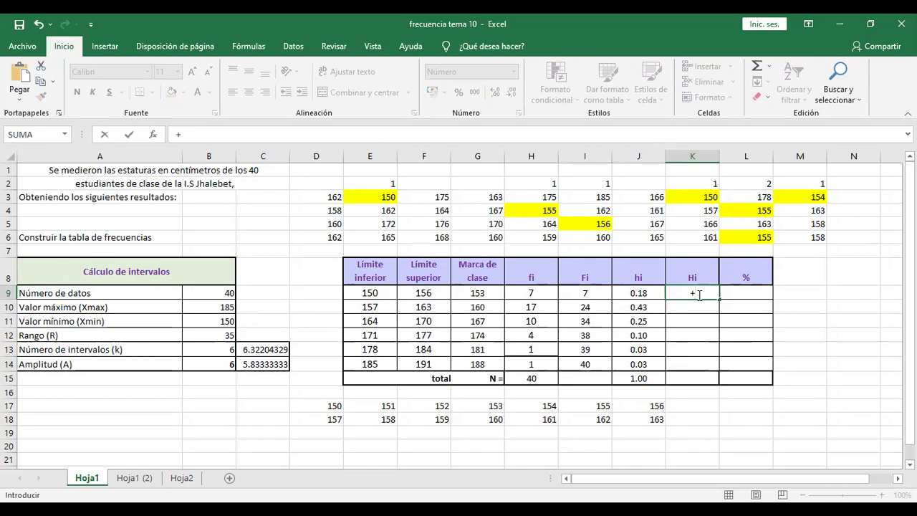
left_click(629, 292)
key("Return")
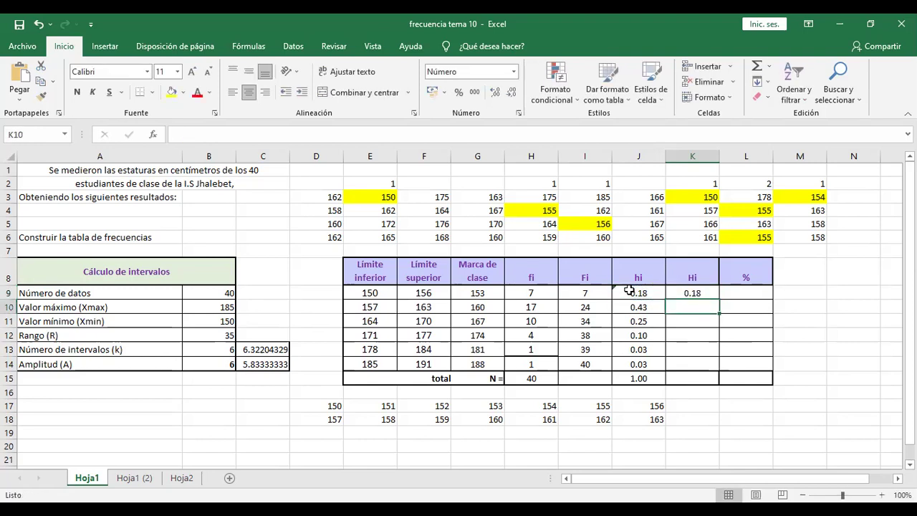
Step: Enter the cumulative formula +K9+J10 in K10 and fill it down to K14
type("+")
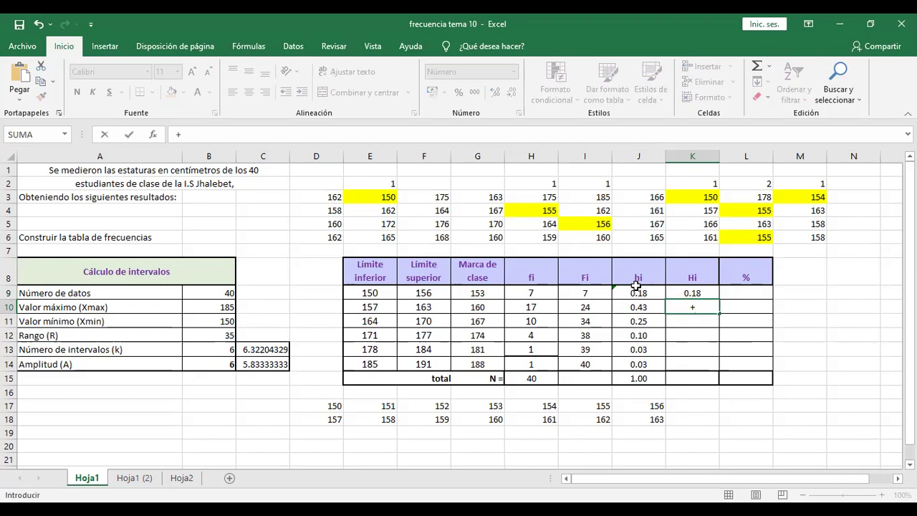
left_click(684, 293)
type("+")
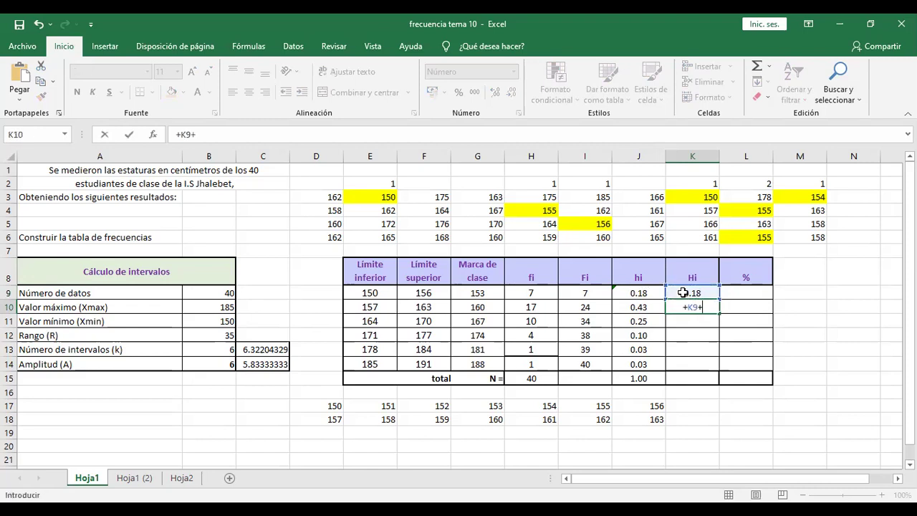
left_click(644, 303)
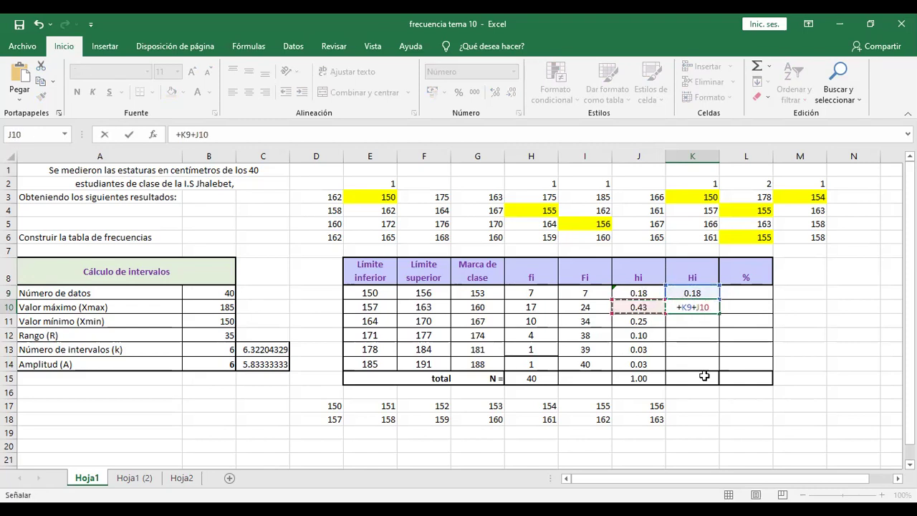
key("Return")
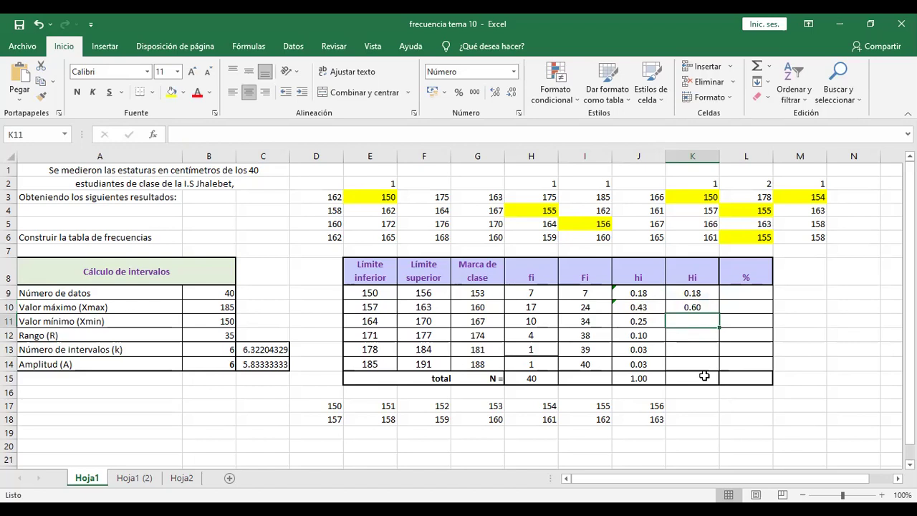
left_click(714, 306)
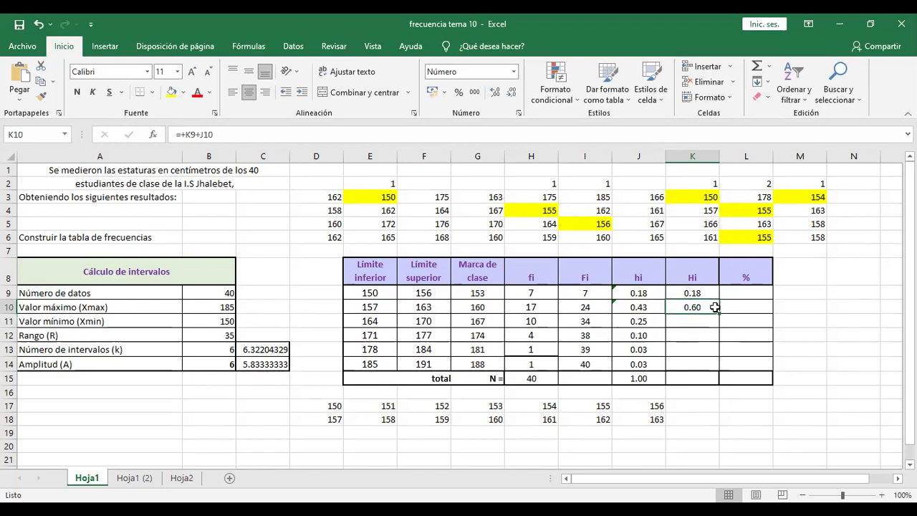
left_click_drag(718, 312, 720, 365)
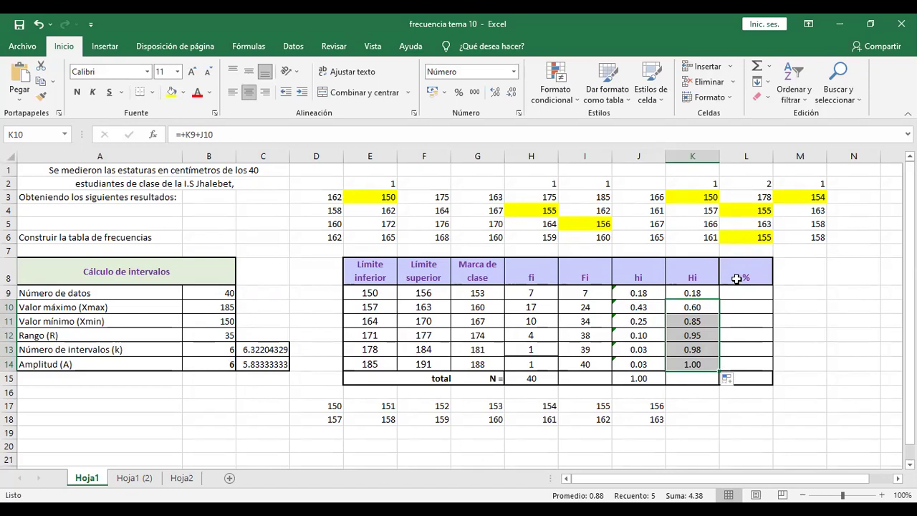
Step: Enter the first percentage in L9 under % with the formula +J9*100
left_click(736, 278)
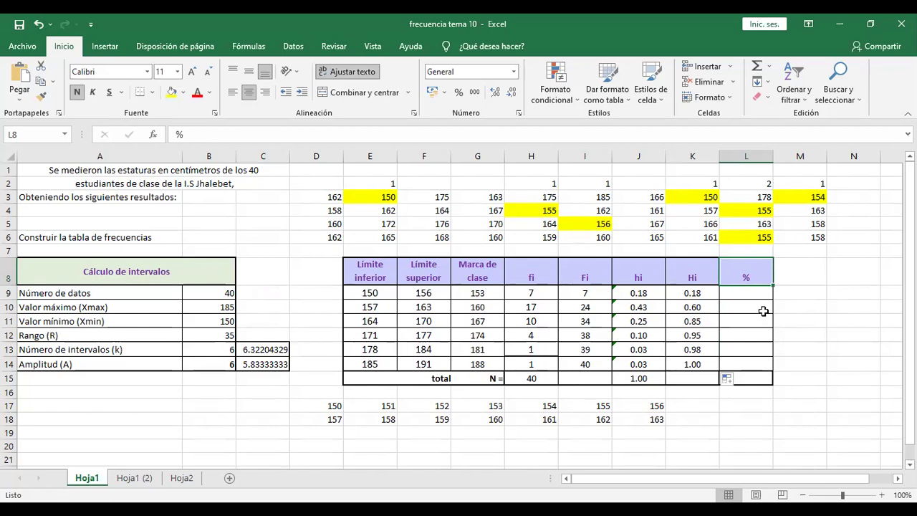
left_click(762, 296)
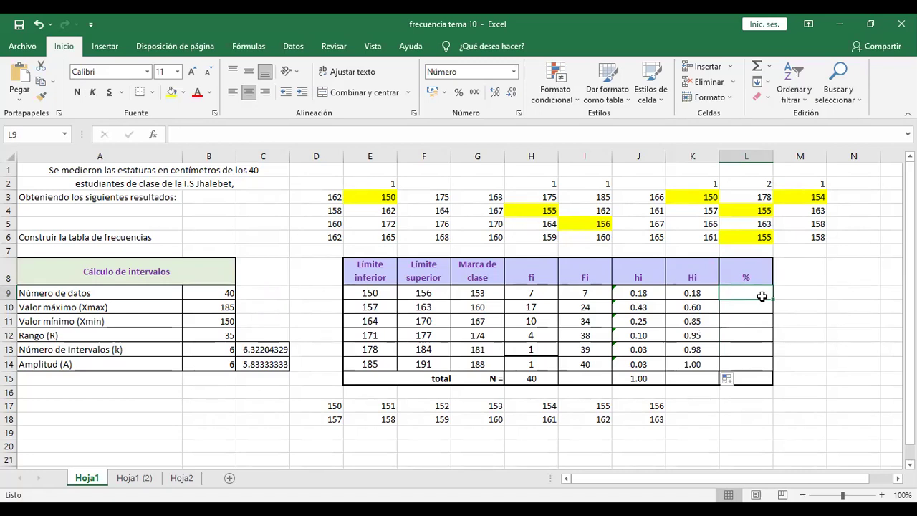
type("+")
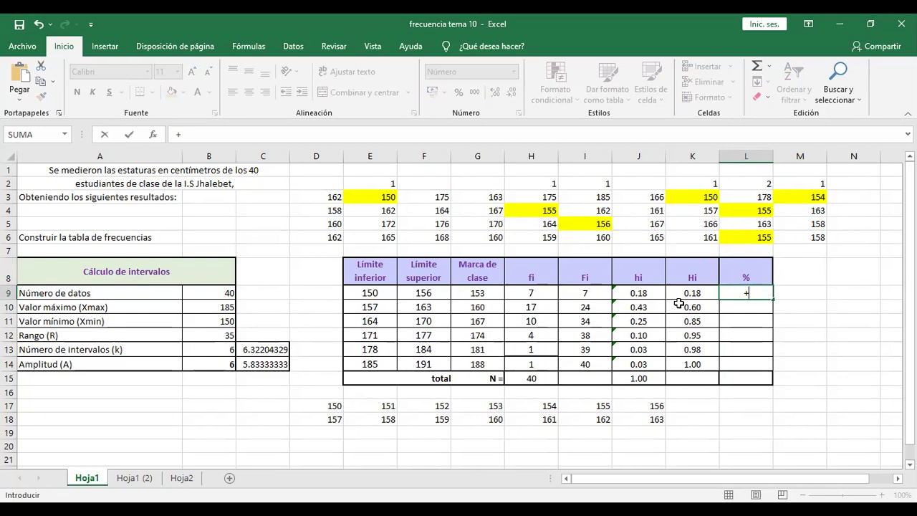
left_click(647, 295)
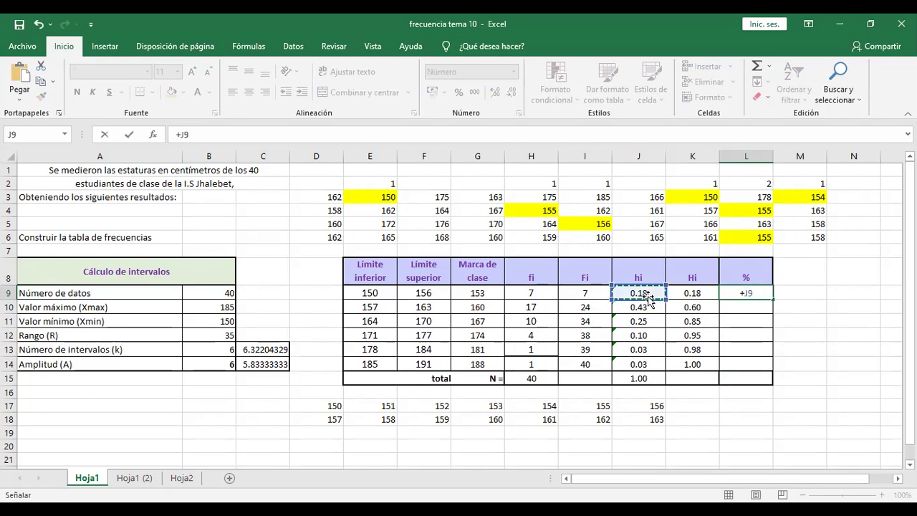
type("/")
key("BackSpace")
type("*100")
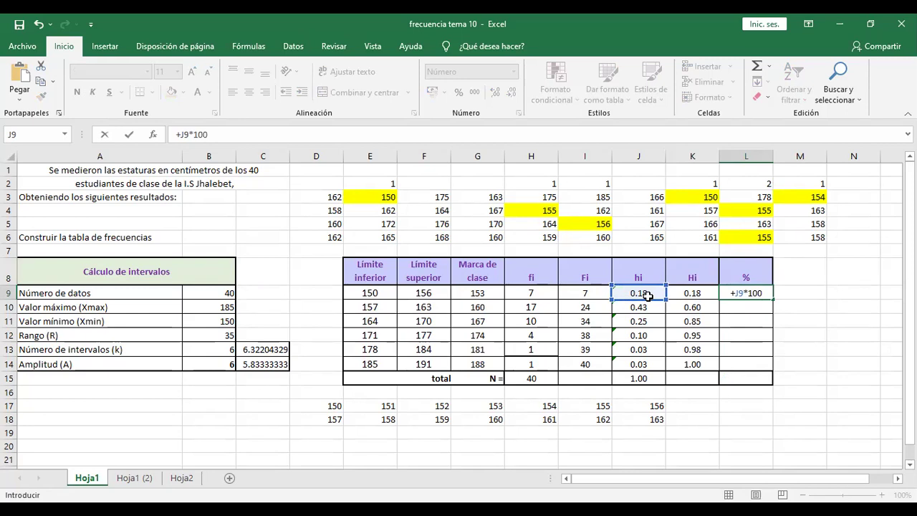
key("Return")
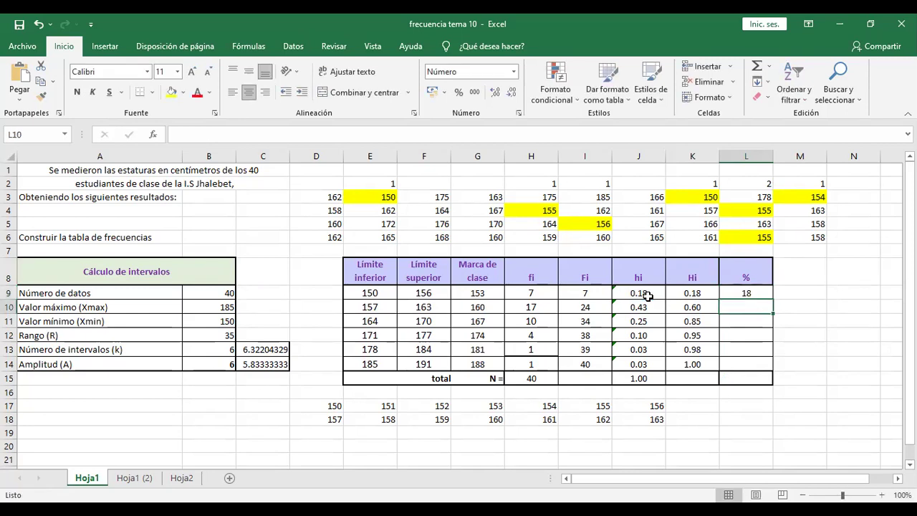
Step: Fill the L9 percentage formula down to L14 and sum the % column in L15
left_click(727, 292)
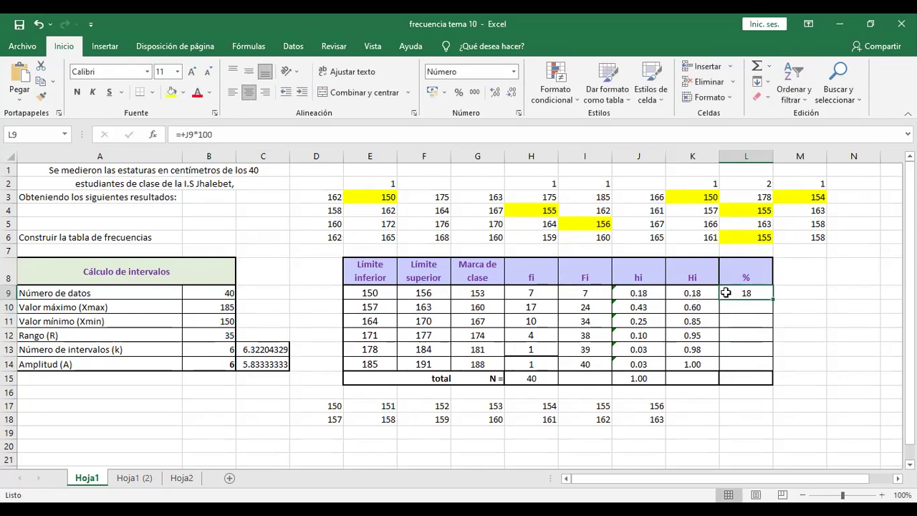
left_click_drag(775, 302, 775, 371)
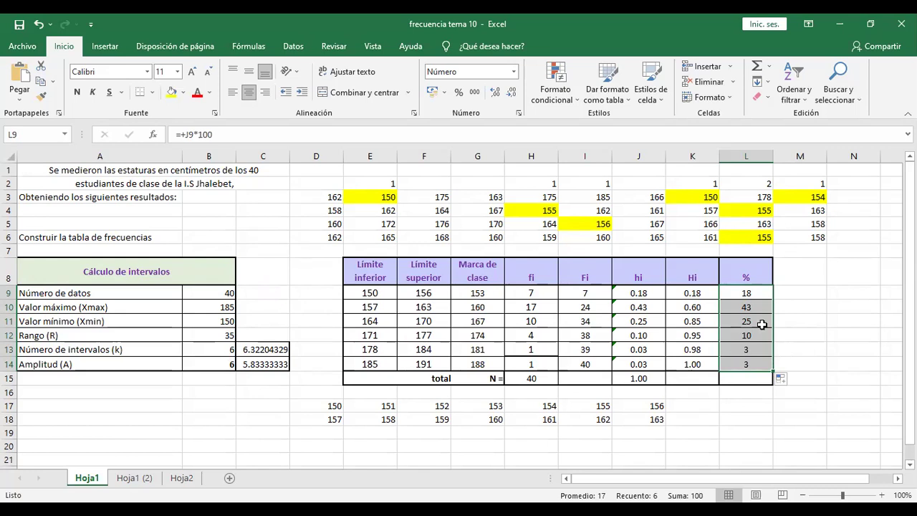
left_click(755, 67)
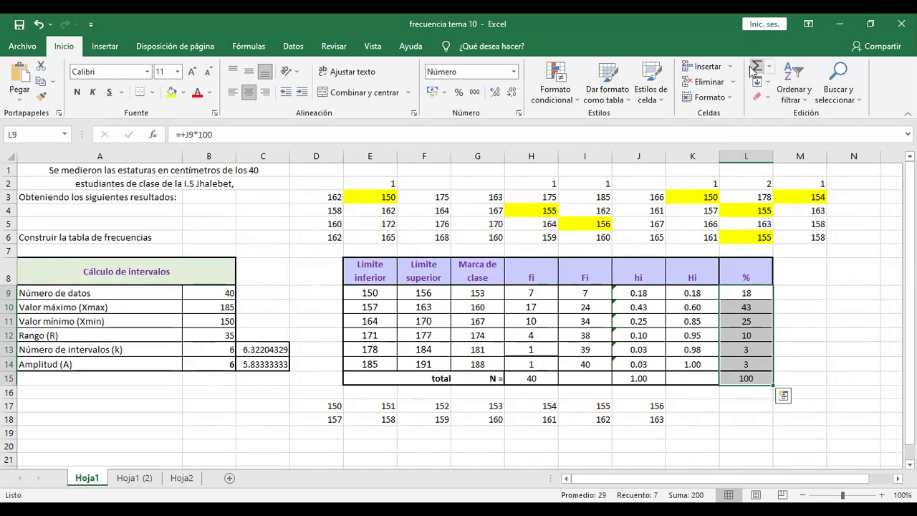
Step: Clear the helper numbers in D17:J18 below the frequency table
left_click(631, 446)
left_click(334, 405)
left_click_drag(334, 405, 656, 421)
key("Delete")
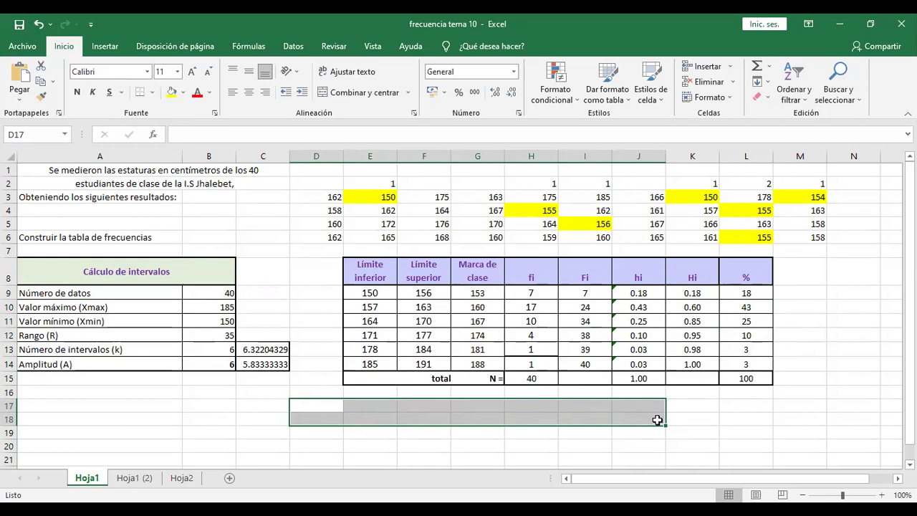
left_click(683, 418)
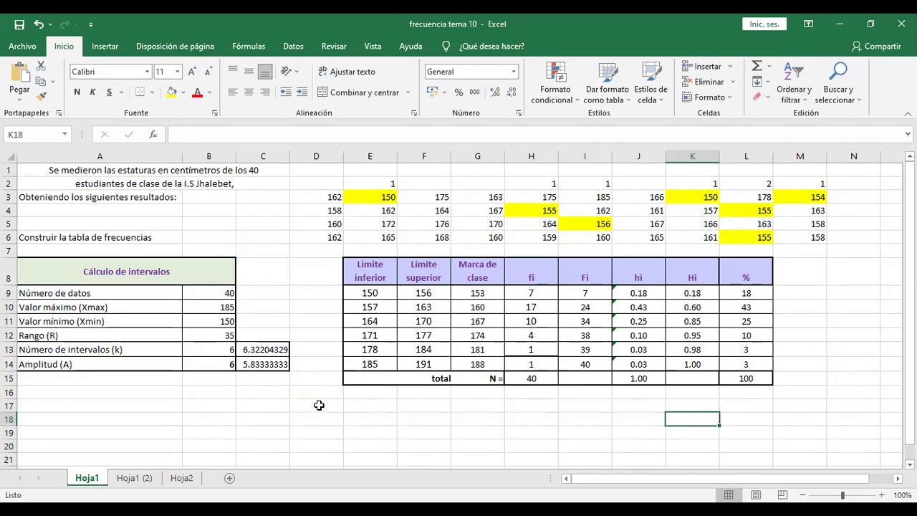
Step: Insert a blank 2-D clustered column chart from empty cell D17 and move it left to uncover the Fi column
left_click(320, 405)
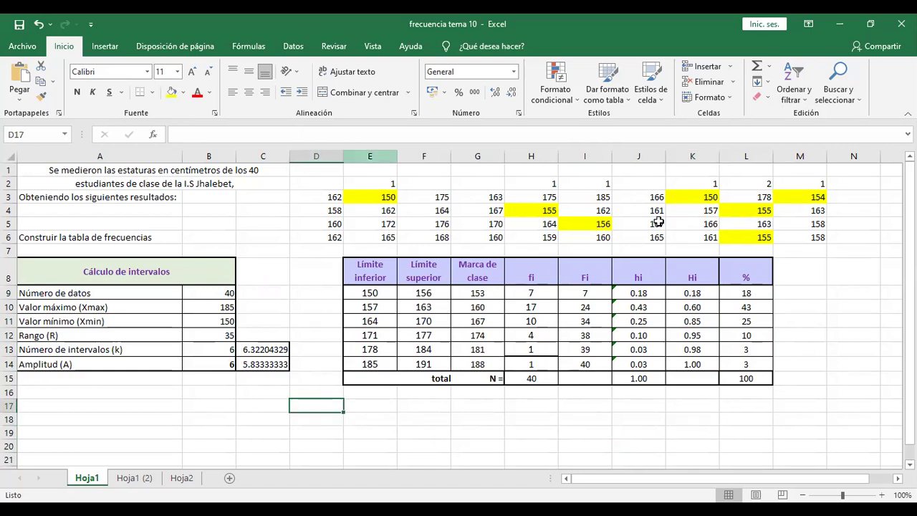
left_click(115, 47)
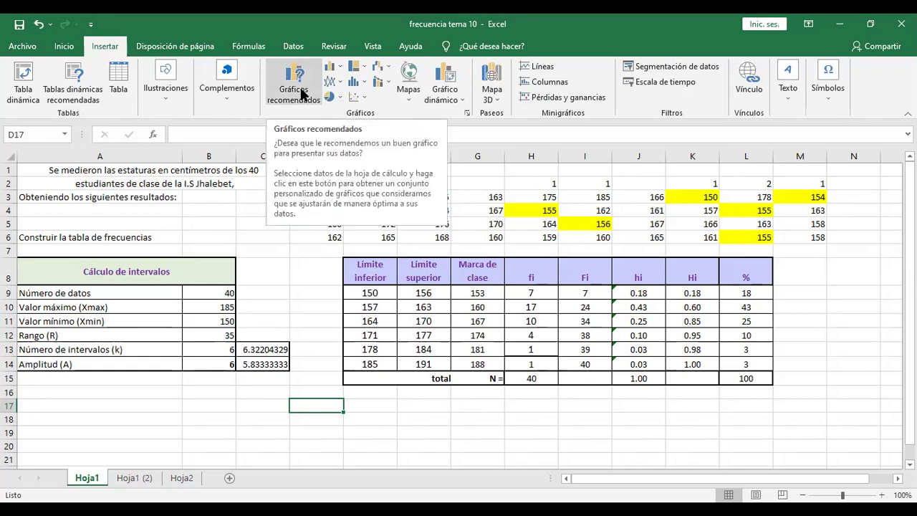
left_click(334, 66)
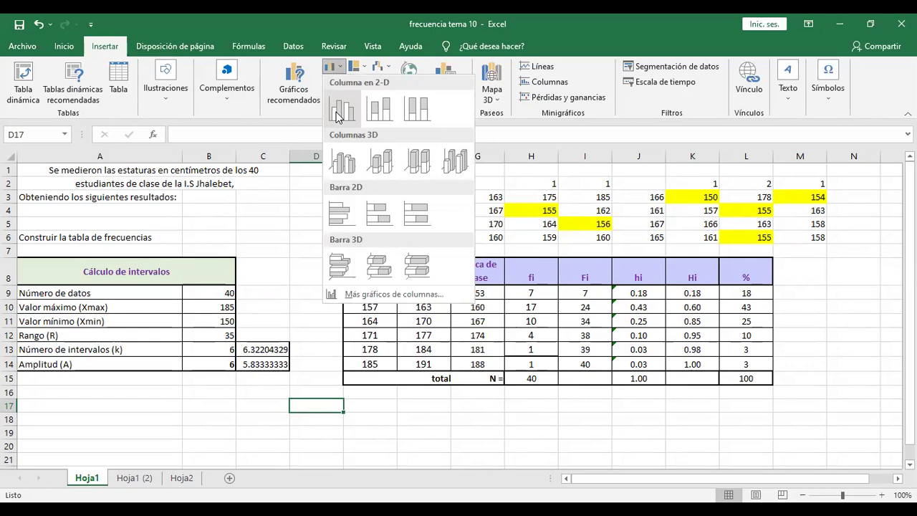
left_click(336, 117)
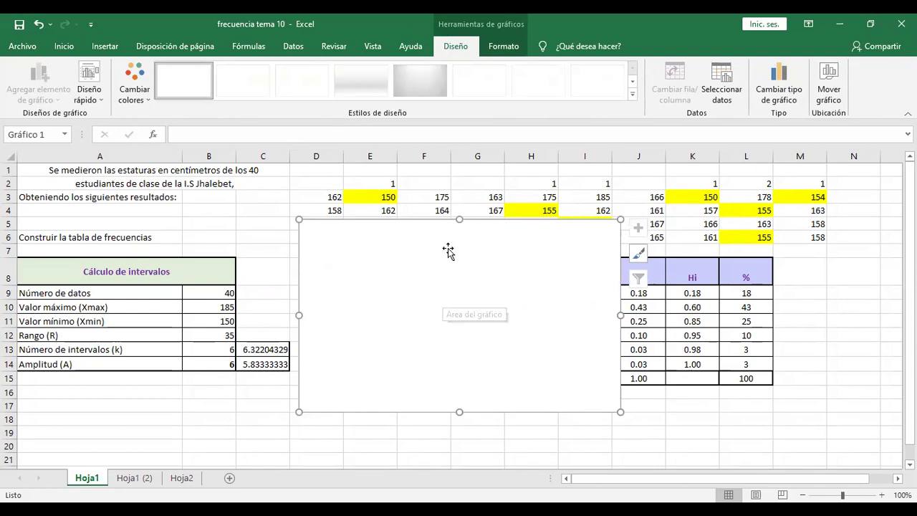
left_click_drag(425, 245, 349, 257)
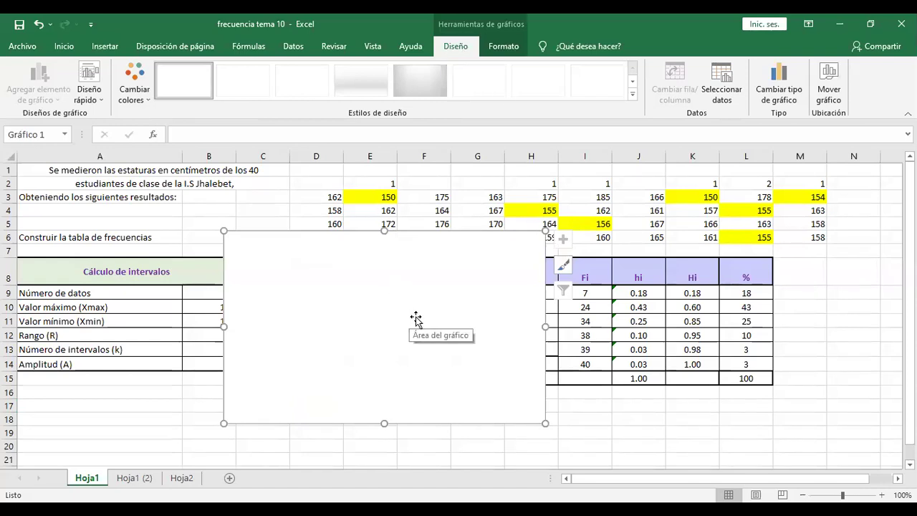
Step: Add a data series named HISTOGRAMA to the blank chart and clear its default series values
left_click(733, 87)
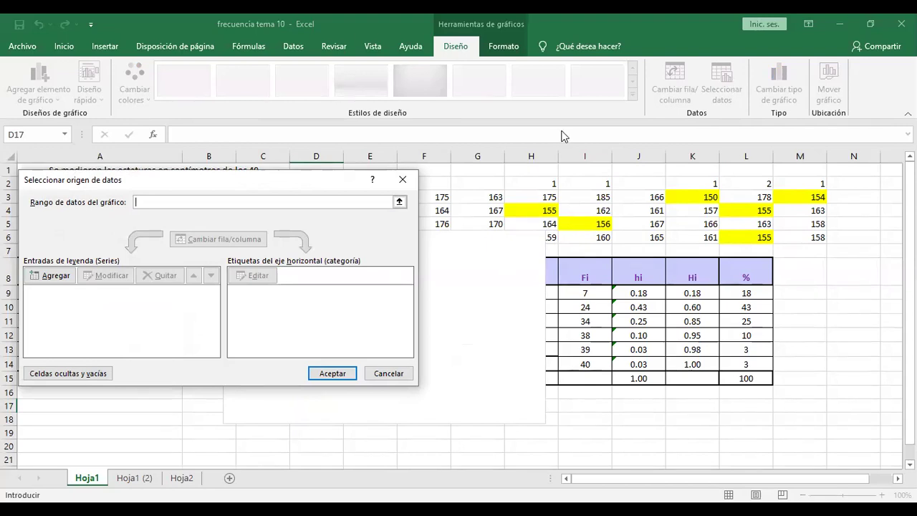
left_click(63, 276)
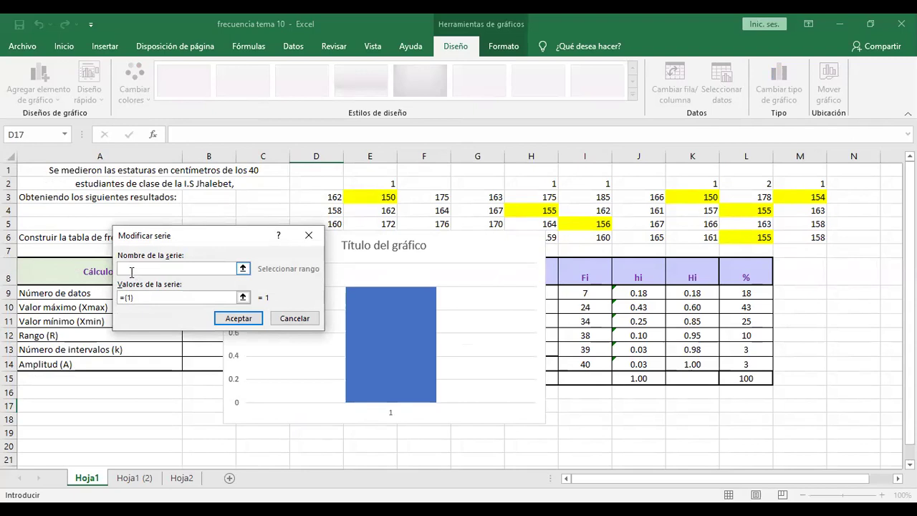
type("HISTOGRAMA")
left_click(144, 296)
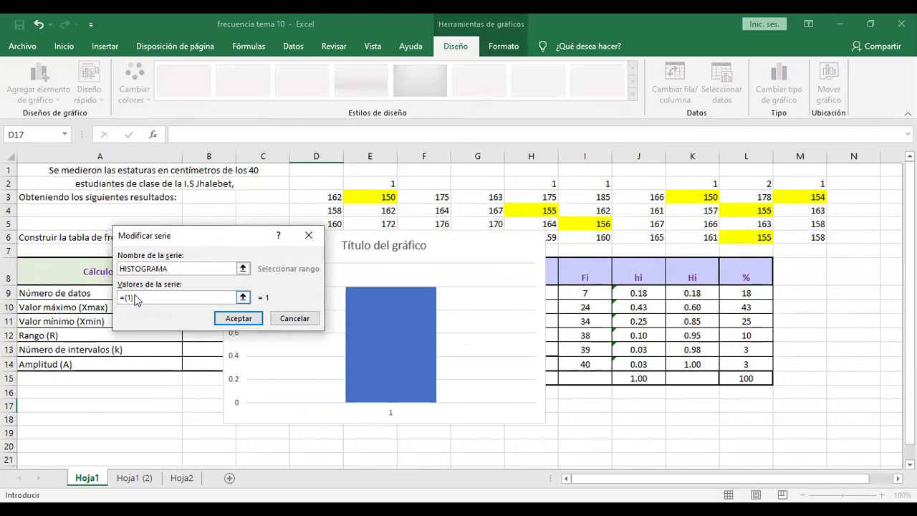
left_click_drag(134, 298, 118, 295)
key("BackSpace")
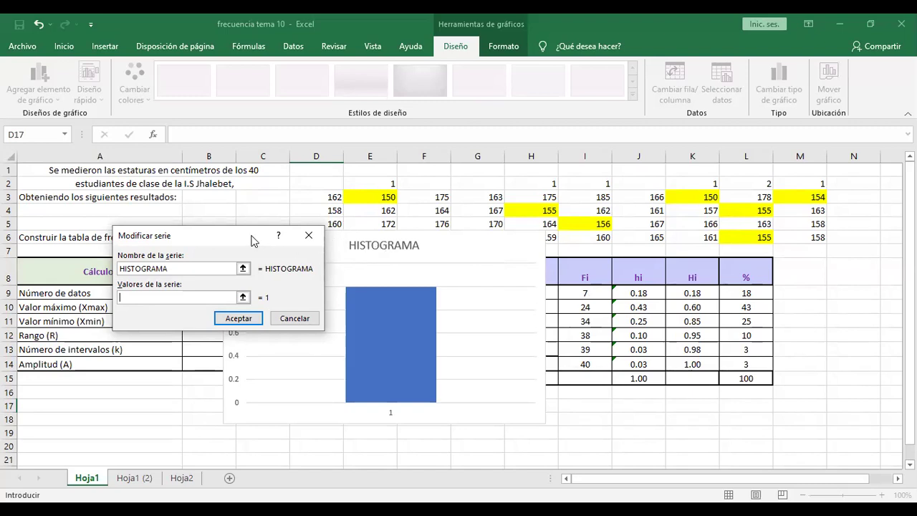
left_click_drag(252, 239, 202, 229)
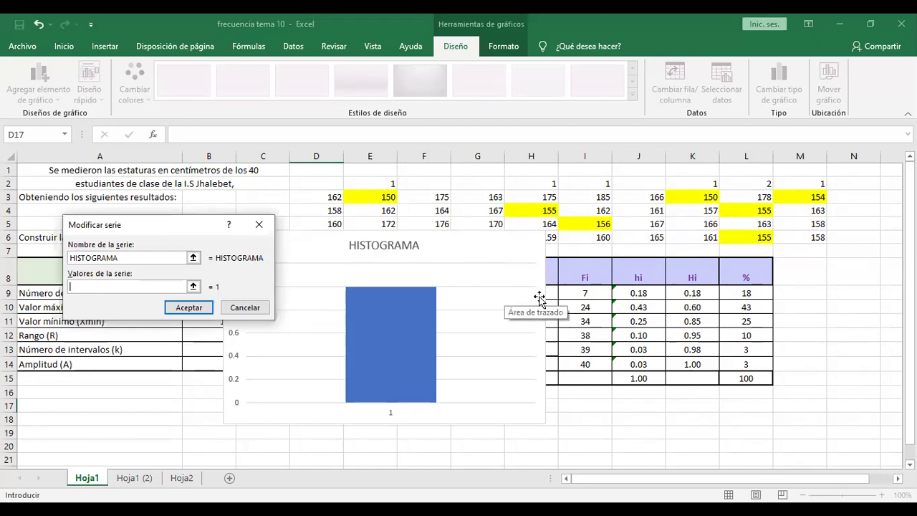
left_click(549, 295)
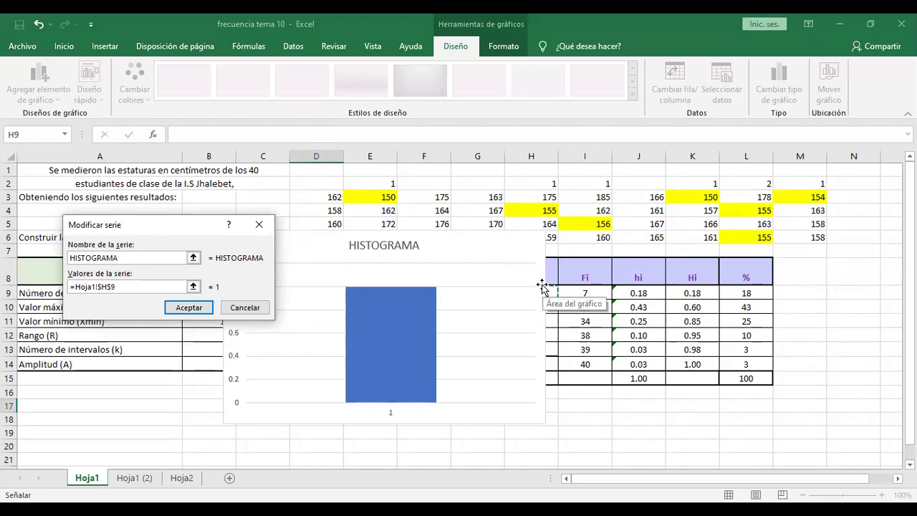
left_click(196, 309)
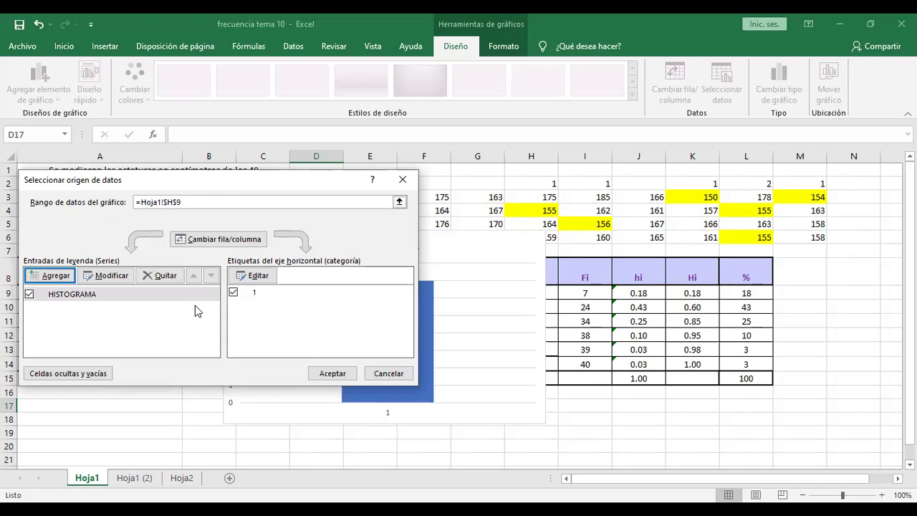
left_click(256, 276)
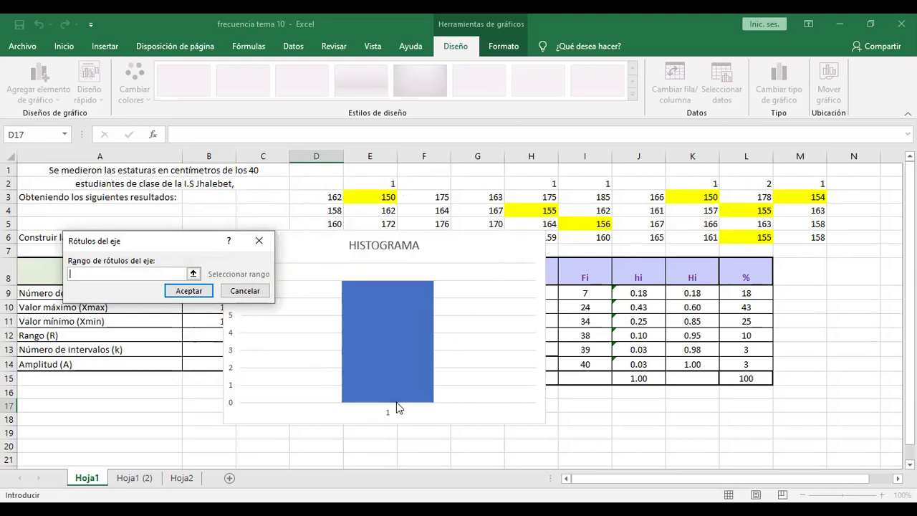
left_click(255, 242)
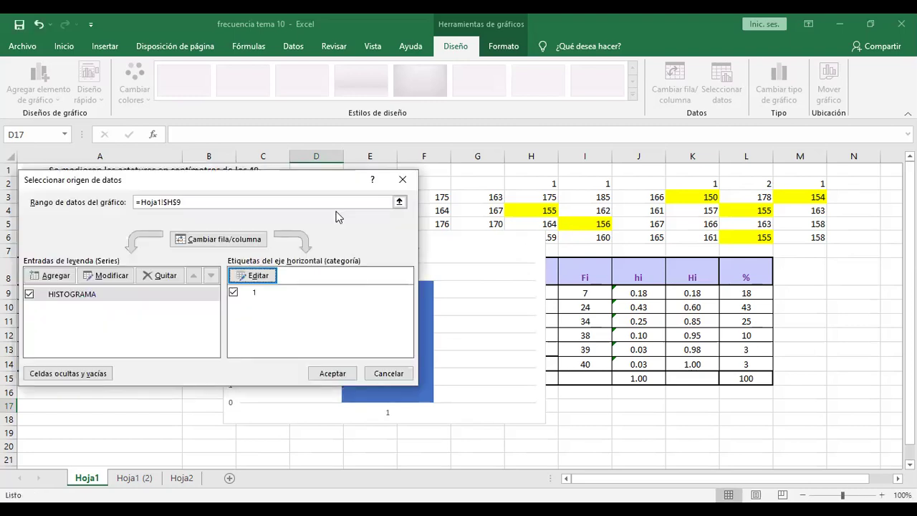
Step: Close the data source selection and delete the single-bar HISTOGRAMA chart from the sheet
left_click(403, 179)
left_click_drag(470, 236, 349, 229)
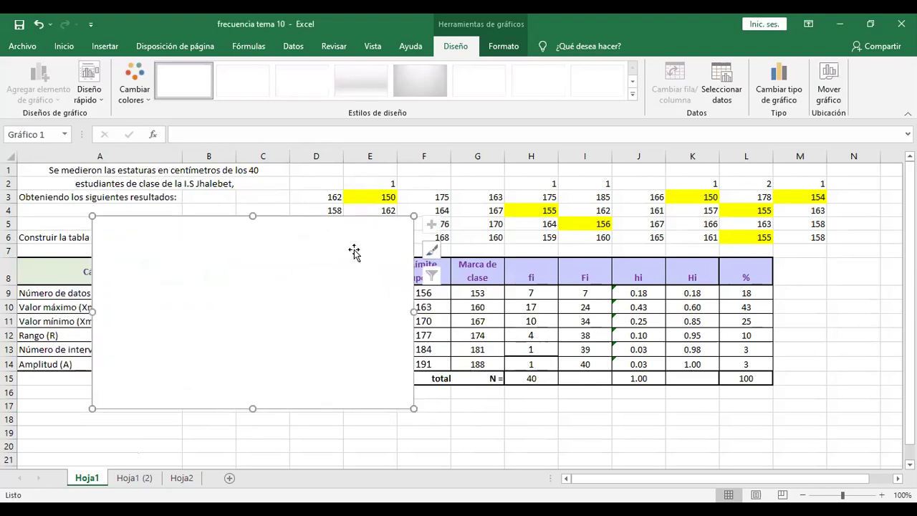
key("Delete")
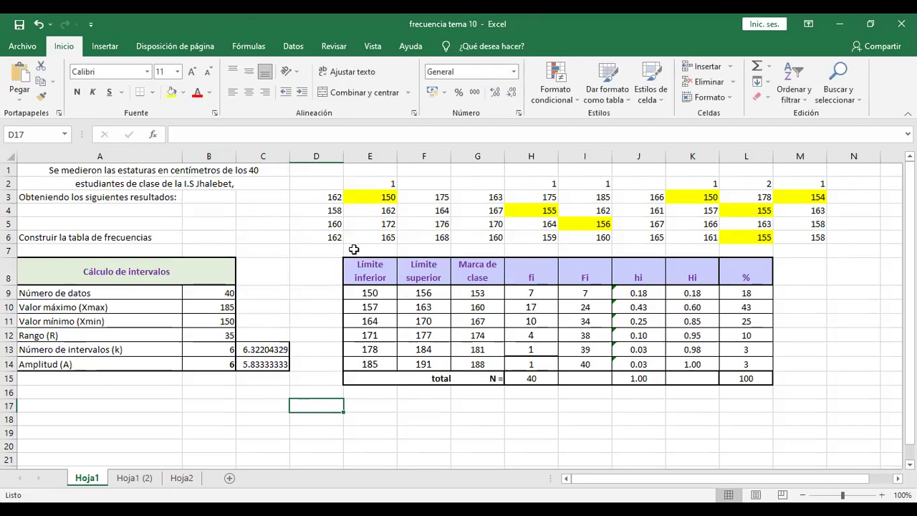
Step: Insert an empty 2-D clustered column chart and move it over the interval calculations, clear of the fi column
left_click(104, 47)
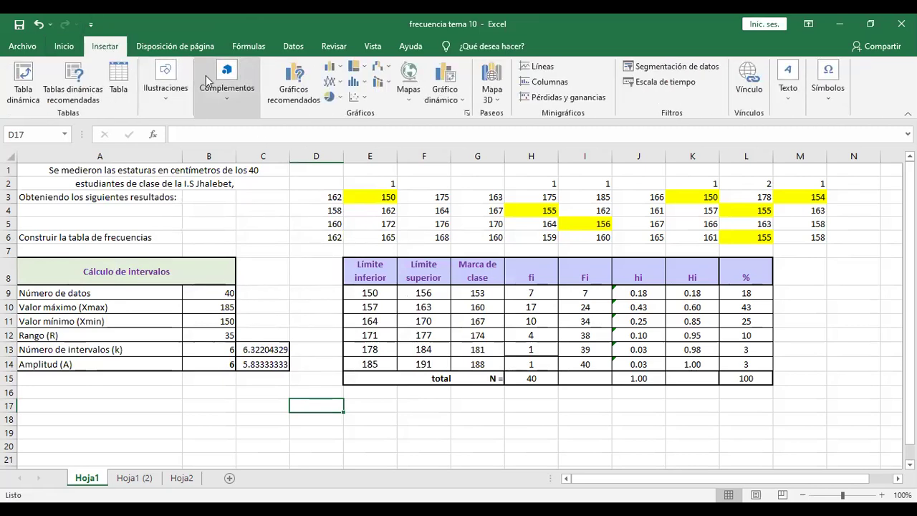
left_click(333, 66)
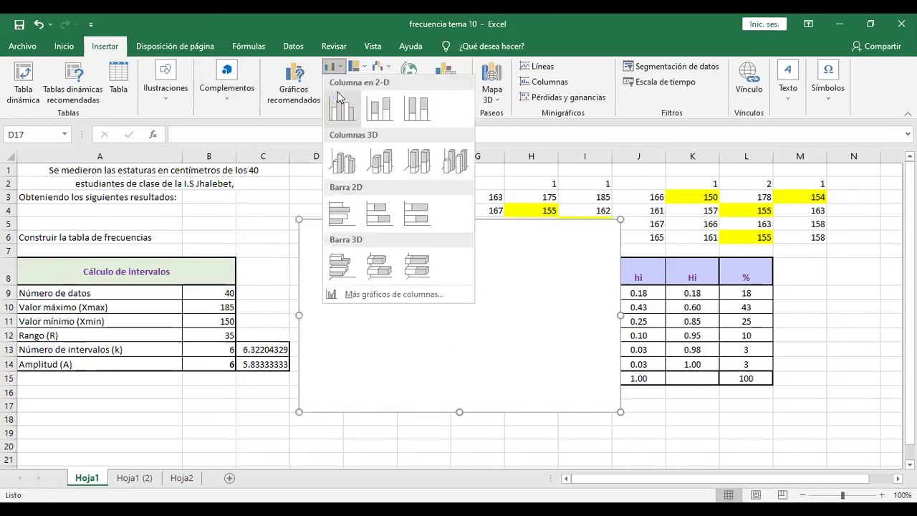
left_click(339, 99)
left_click_drag(494, 239, 234, 232)
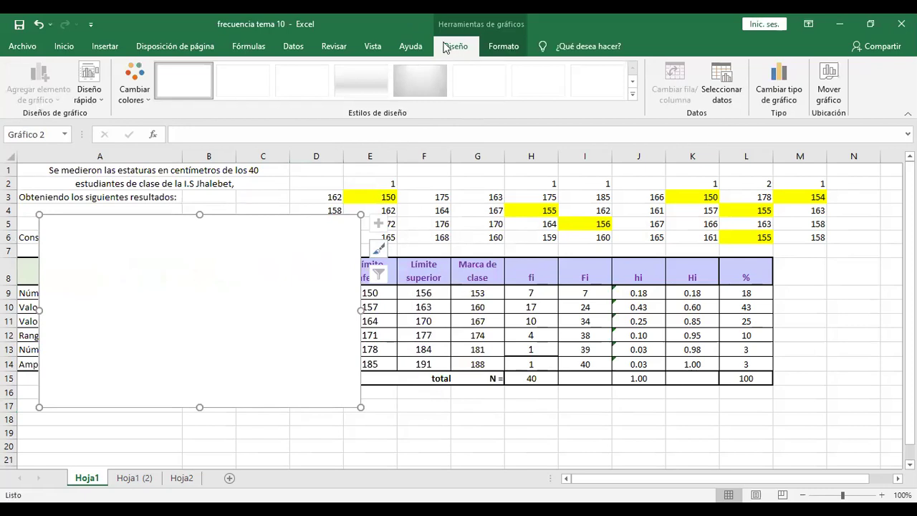
Step: Add a data series named HISTOGRAMA to the empty chart, using the fi frequencies in Hoja1!$H$9:$H$14 as its values
left_click(721, 80)
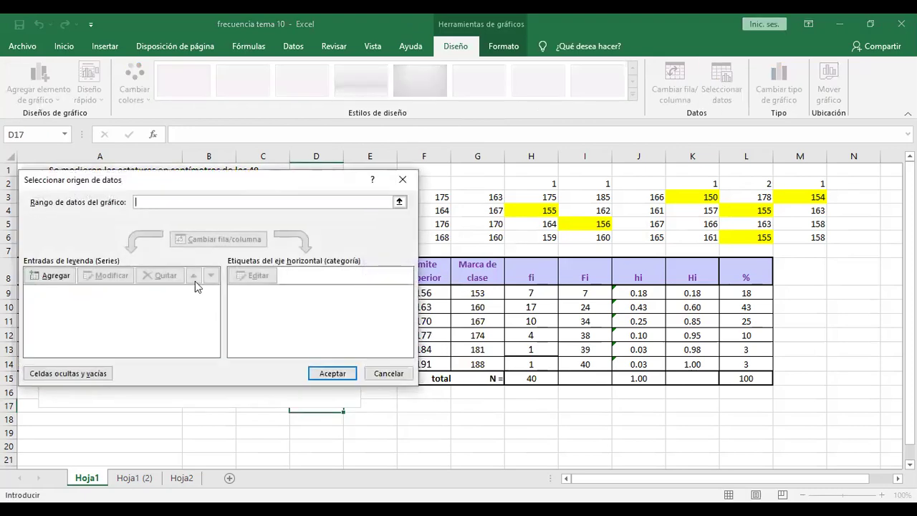
left_click(62, 276)
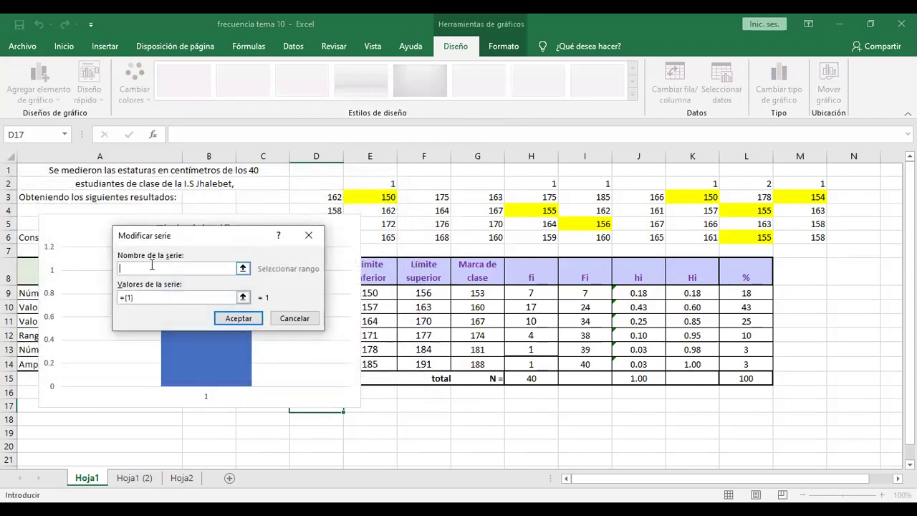
type("HISTOGRAMA")
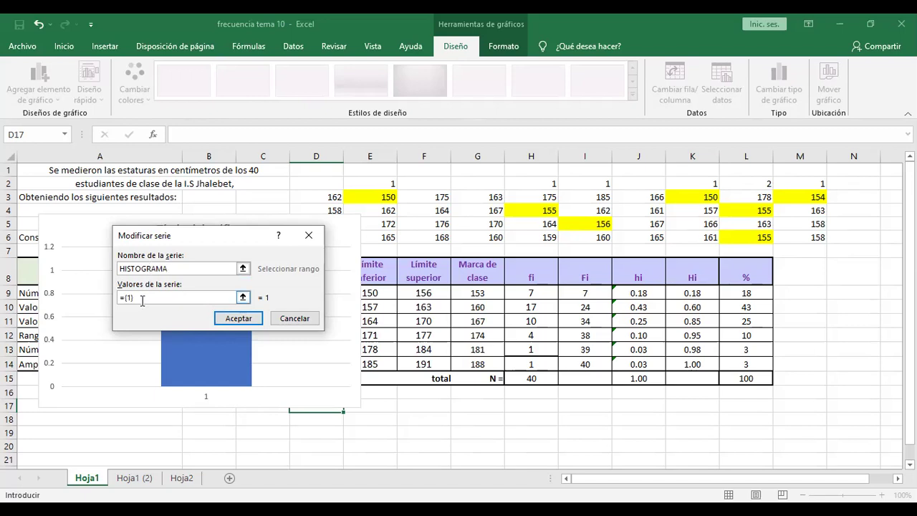
left_click_drag(129, 296, 112, 297)
key("BackSpace")
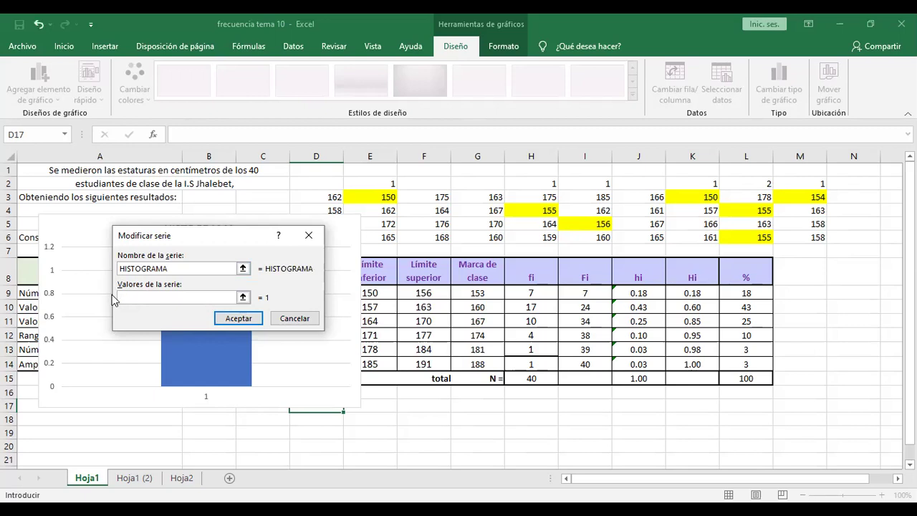
left_click(531, 290)
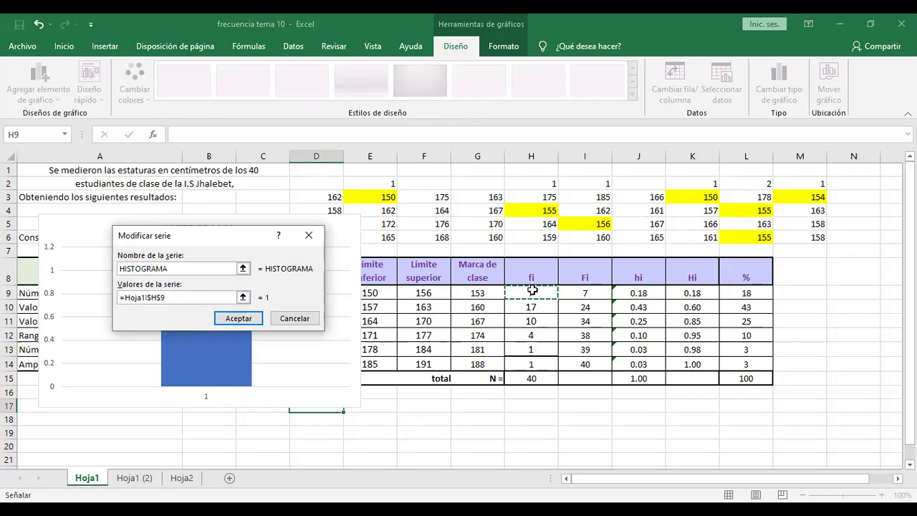
left_click_drag(532, 290, 530, 362)
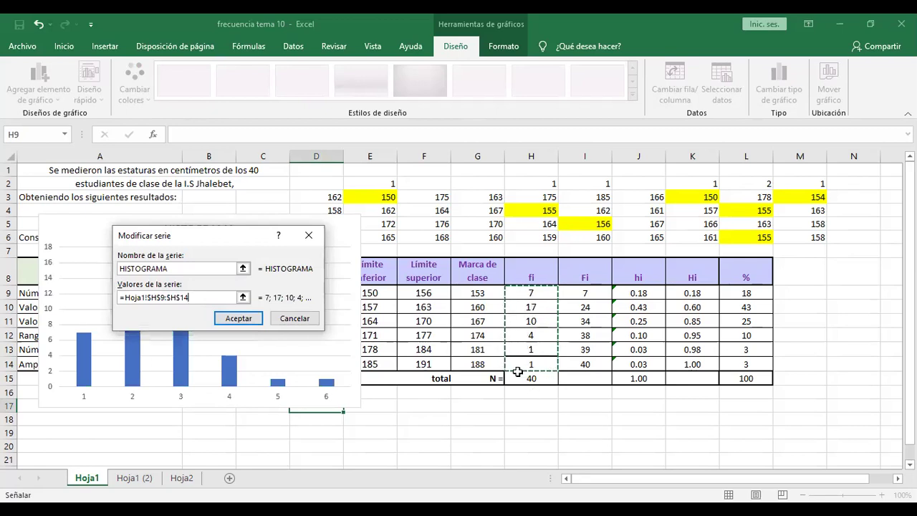
left_click(246, 320)
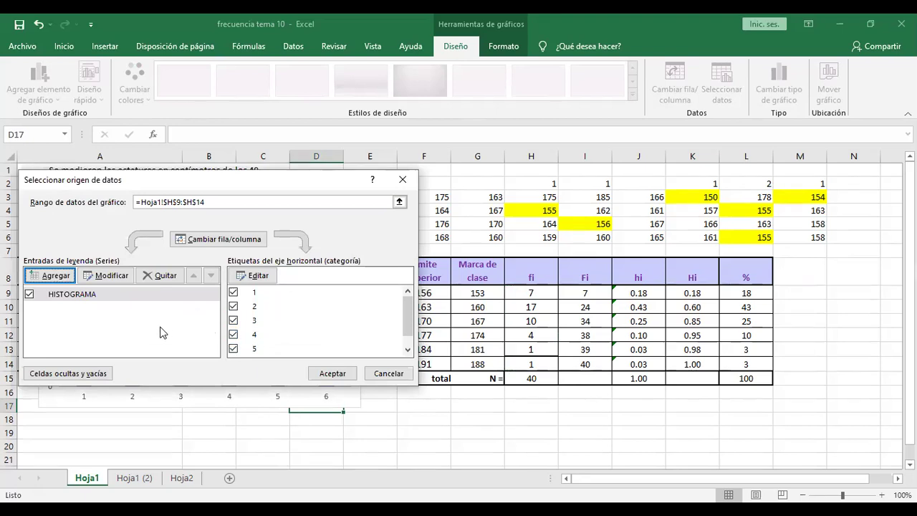
Step: Add a second series named POLÍGONO DE FRECUENCIA with values Hoja1!$H$9:$H$14 and apply the chart's data source
left_click(54, 280)
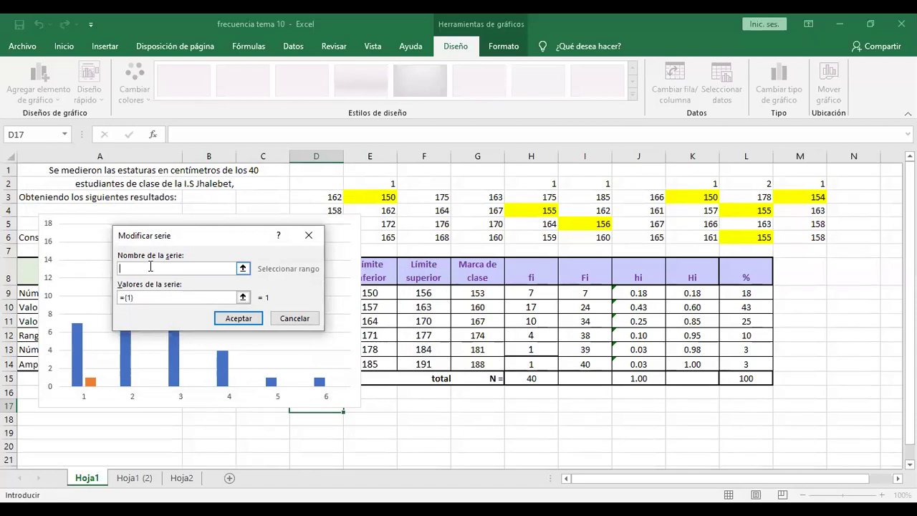
type("POLÍGONO DE FRECUE")
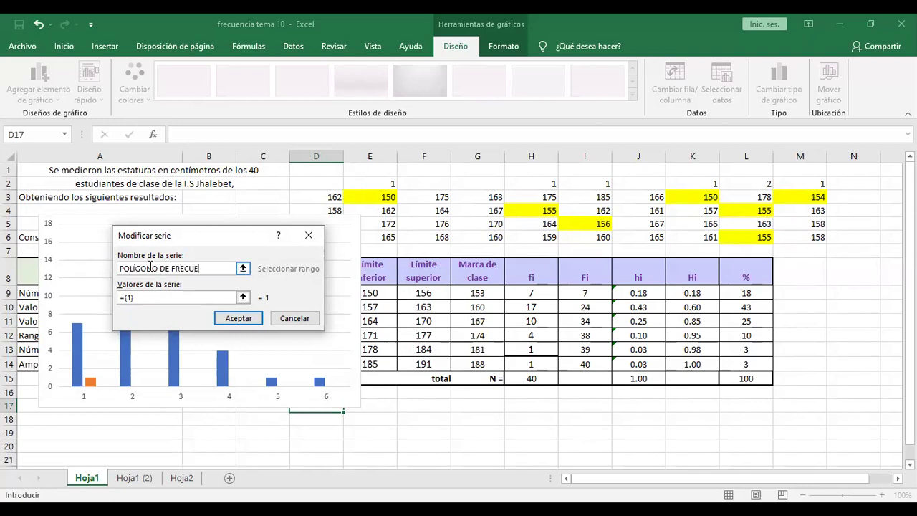
type("NCIA")
left_click_drag(137, 296, 115, 295)
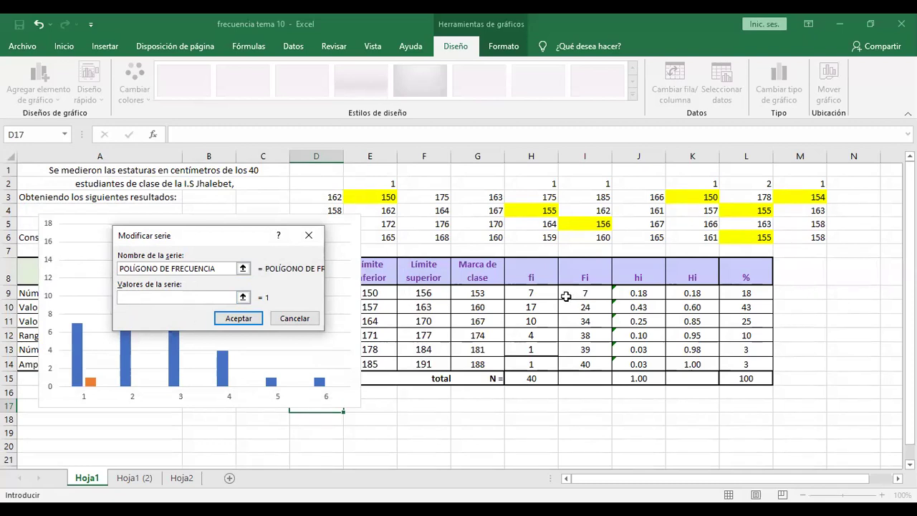
left_click(544, 292)
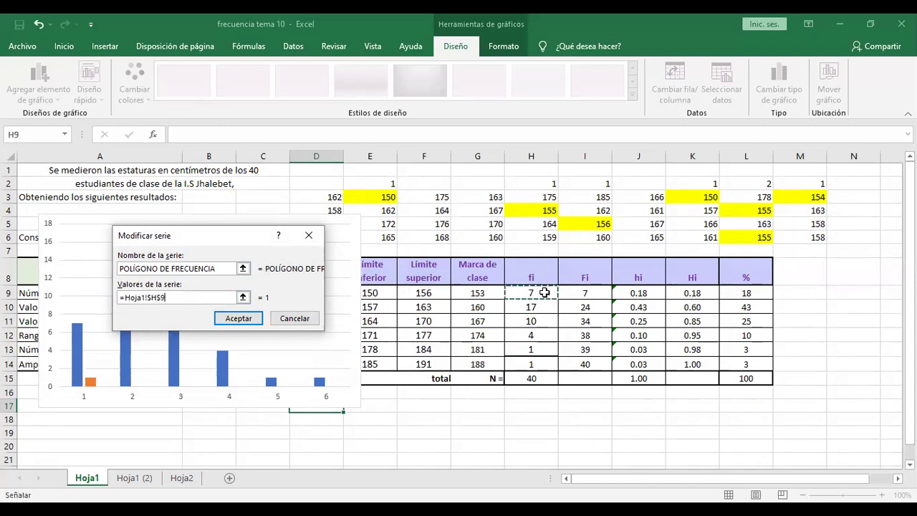
left_click_drag(544, 293, 531, 366)
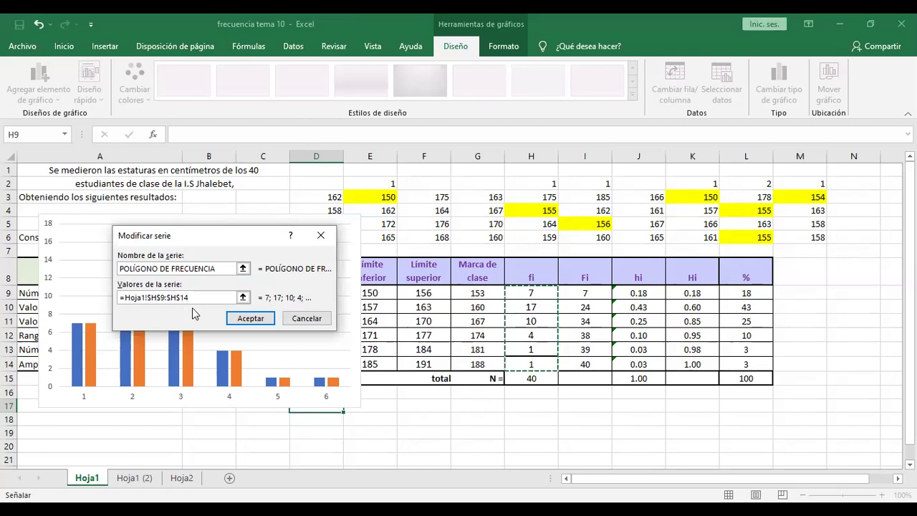
left_click(258, 322)
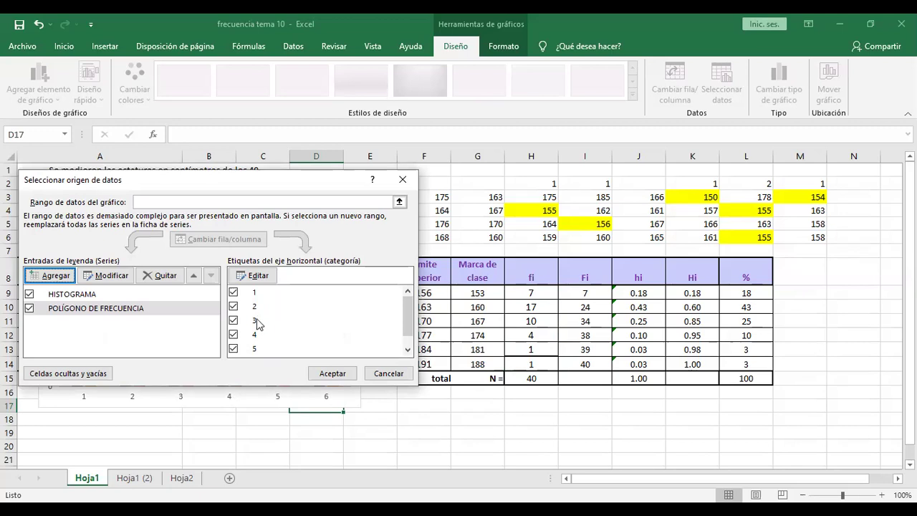
left_click(332, 377)
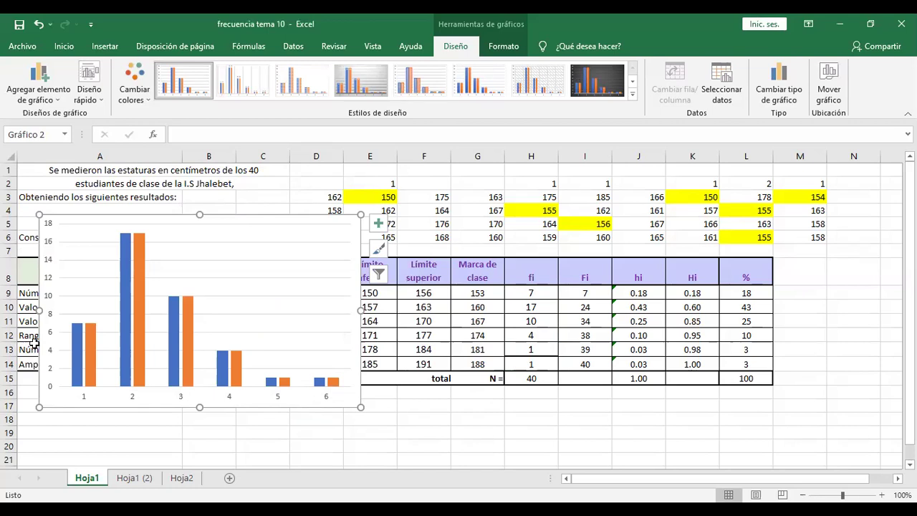
Step: Set the gap width of the HISTOGRAMA series columns to 0%
mouse_move(76, 348)
mouse_move(78, 367)
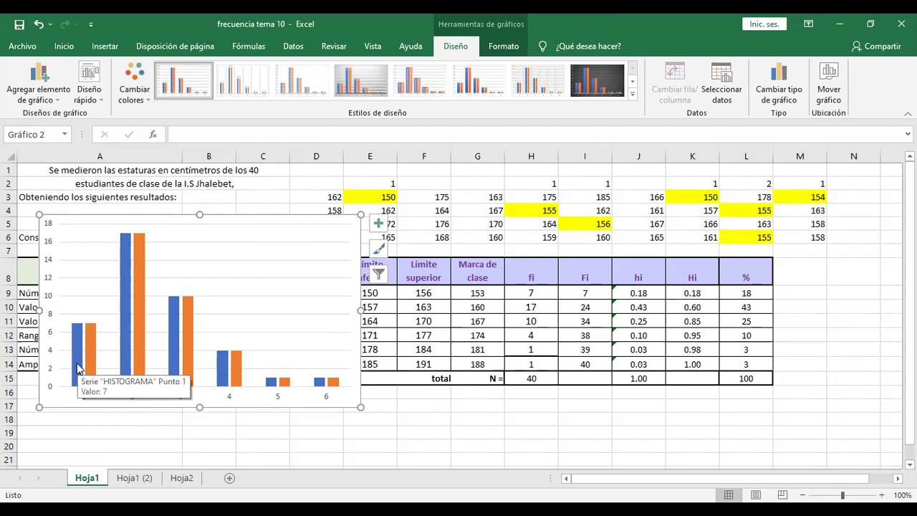
left_click(78, 367)
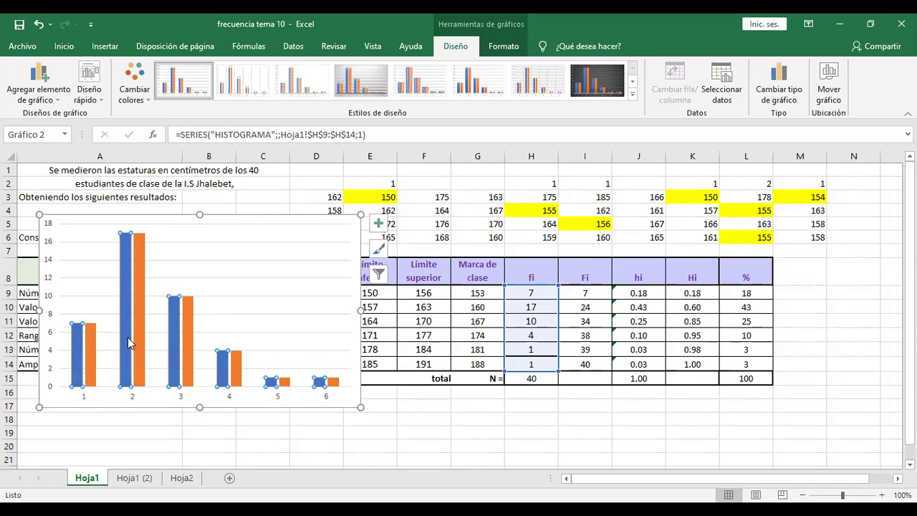
mouse_move(126, 336)
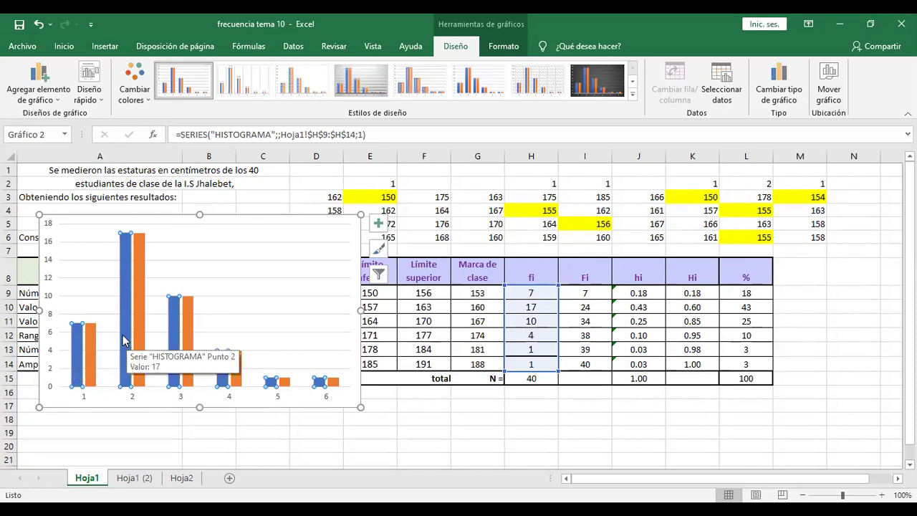
right_click(122, 334)
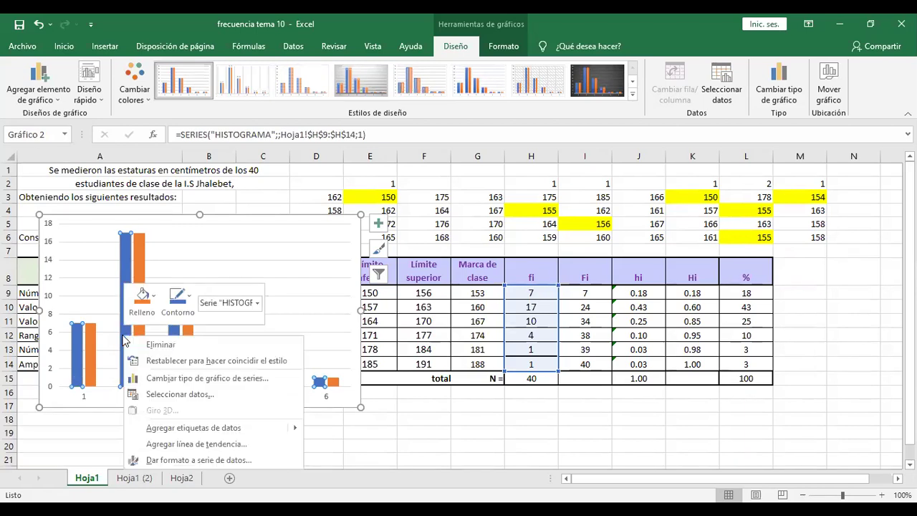
left_click(207, 460)
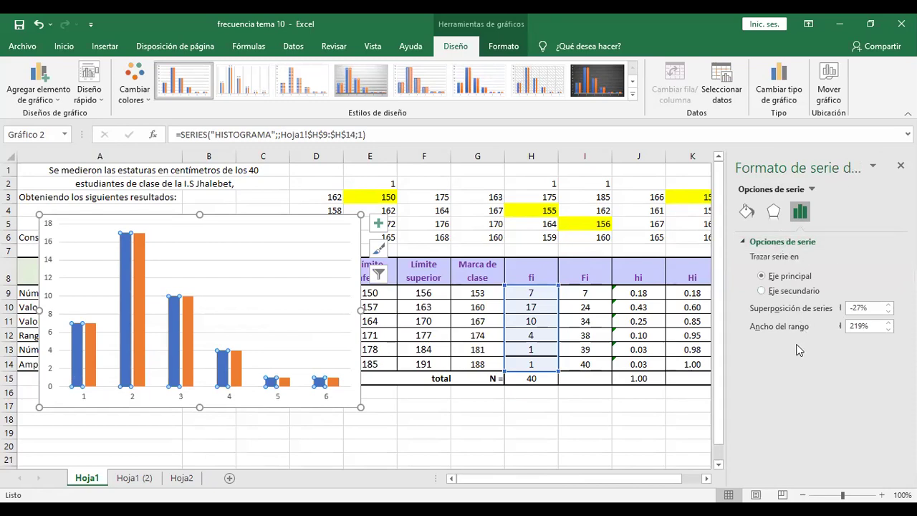
left_click(855, 326)
key("Delete")
key("Delete")
key("BackSpace")
type("0")
left_click(402, 418)
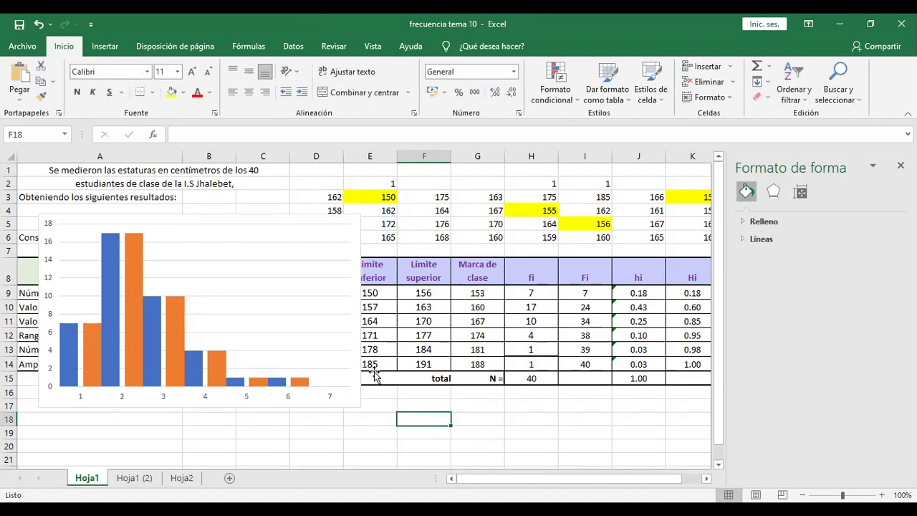
Step: Change the POLÍGONO DE FRECUENCIA series to a 2-D line chart, keeping the HISTOGRAMA series as columns
mouse_move(185, 352)
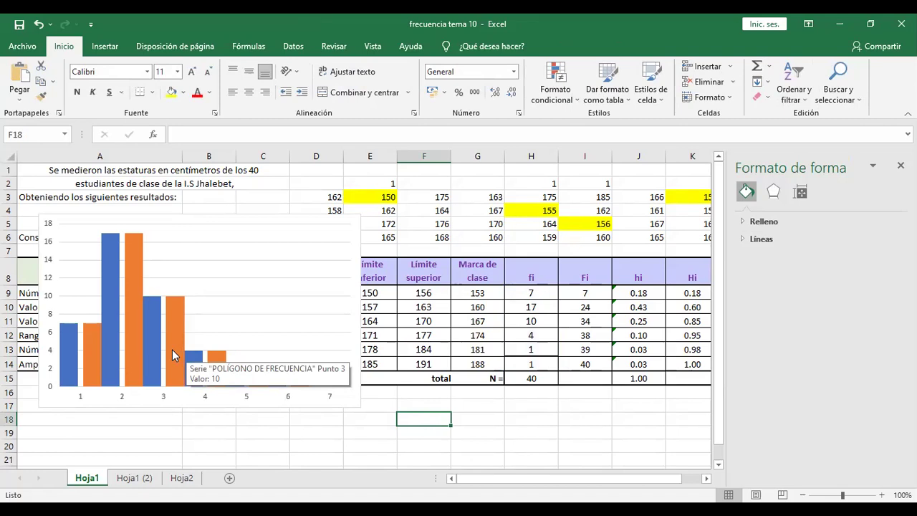
left_click(173, 346)
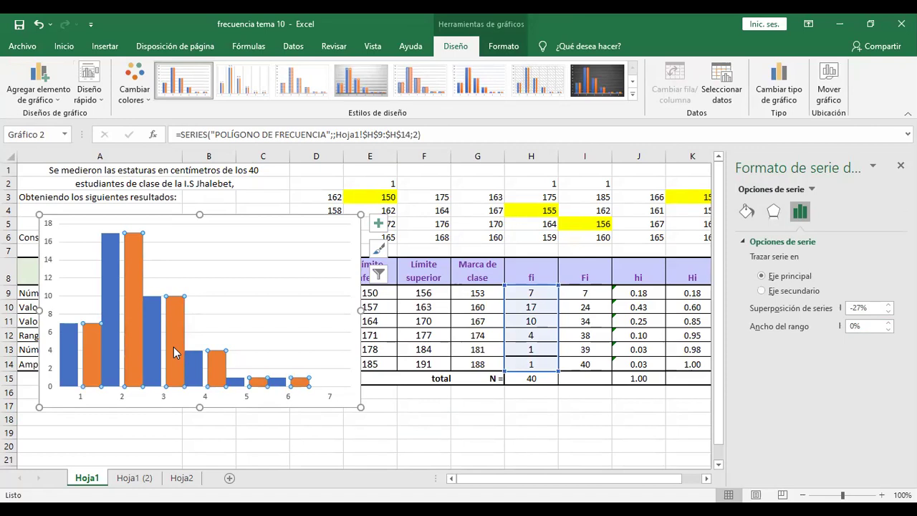
right_click(173, 351)
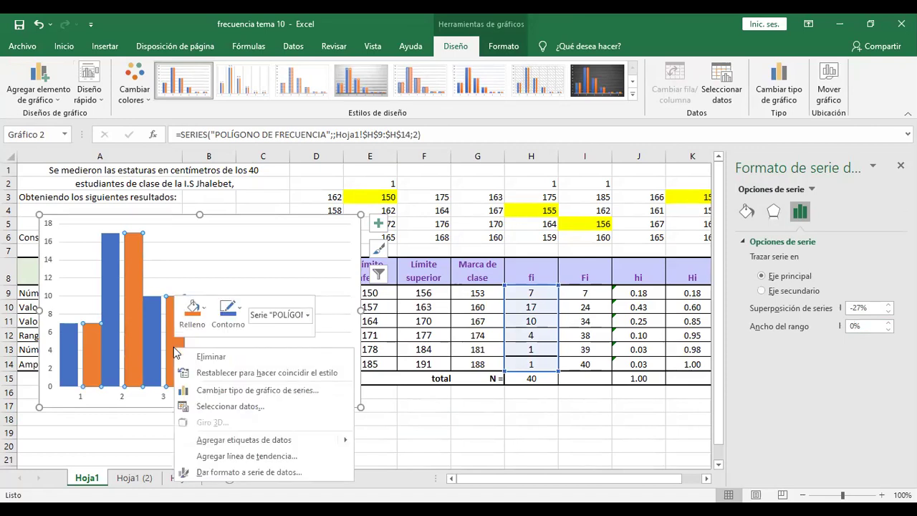
key("Escape")
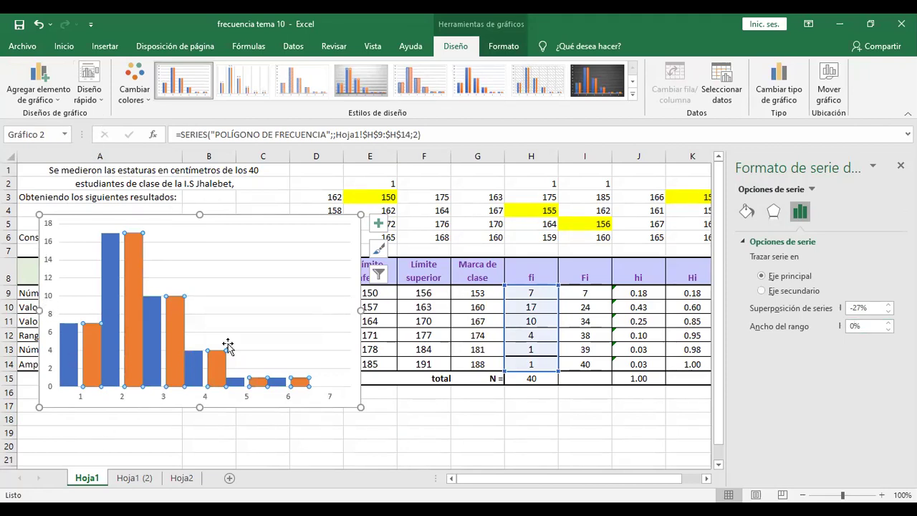
left_click(98, 54)
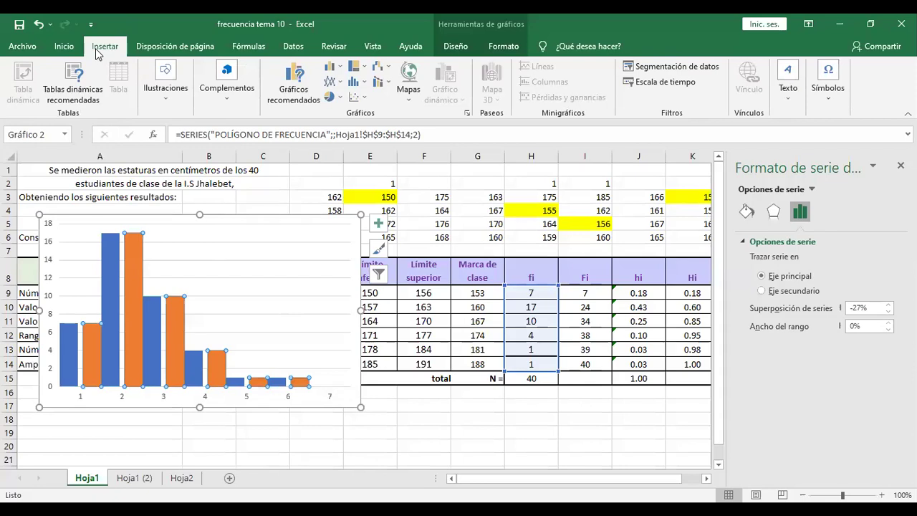
left_click(329, 82)
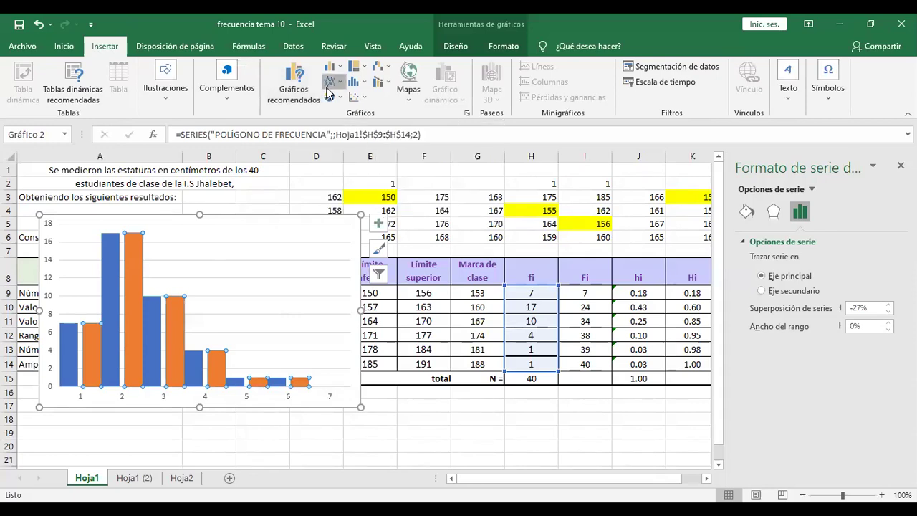
left_click(328, 86)
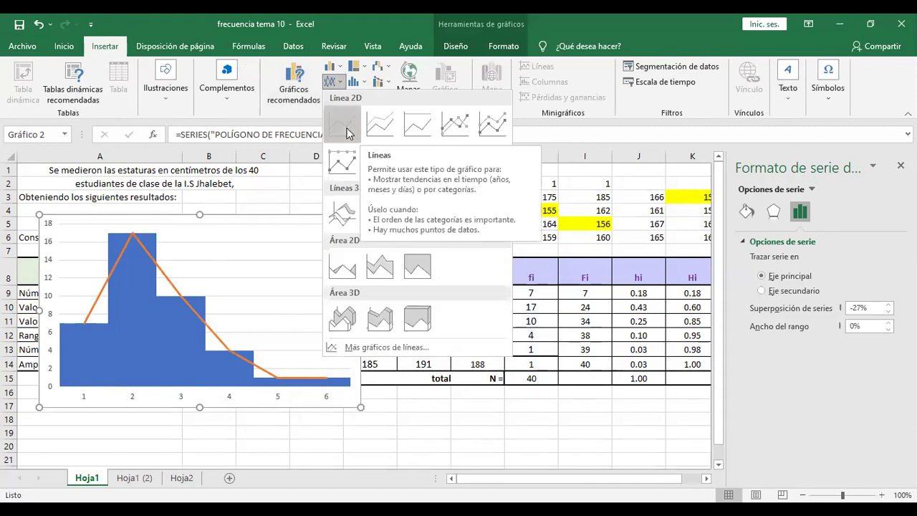
left_click(348, 129)
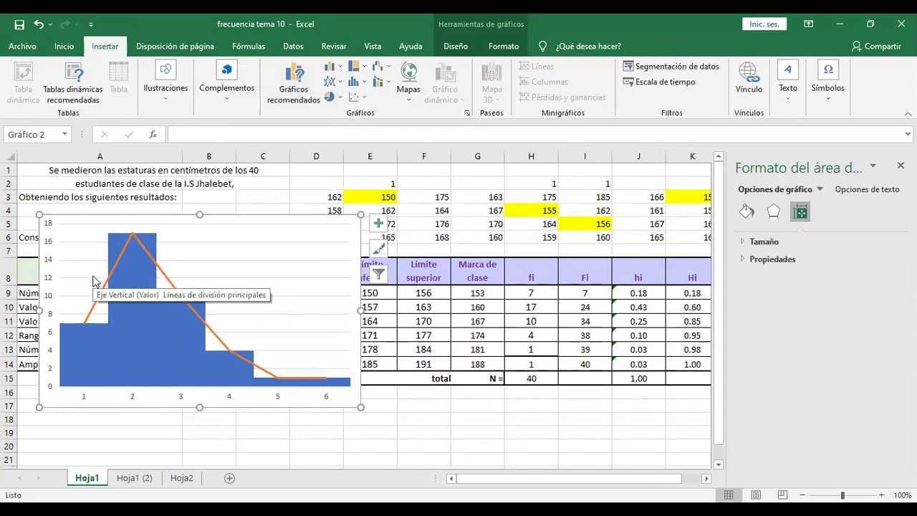
Step: Give the HISTOGRAMA series columns a solid black border 2.5 pt wide
mouse_move(115, 316)
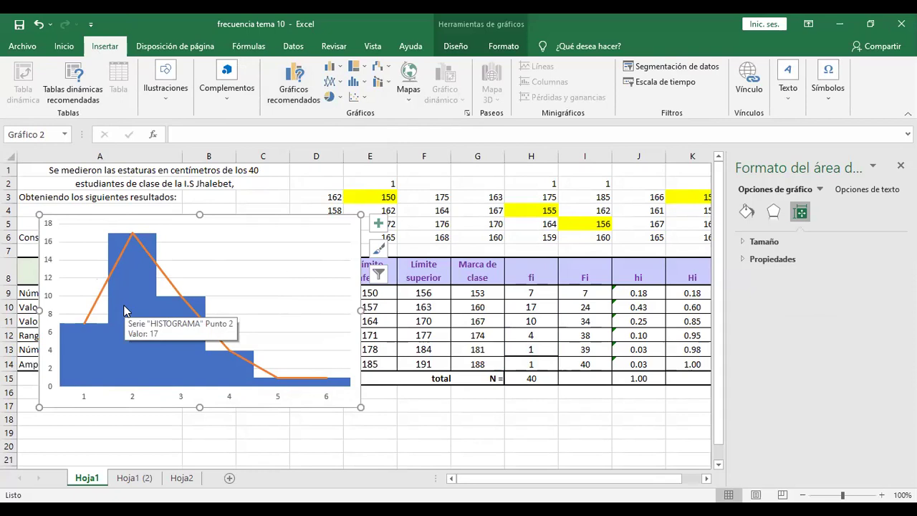
mouse_move(113, 272)
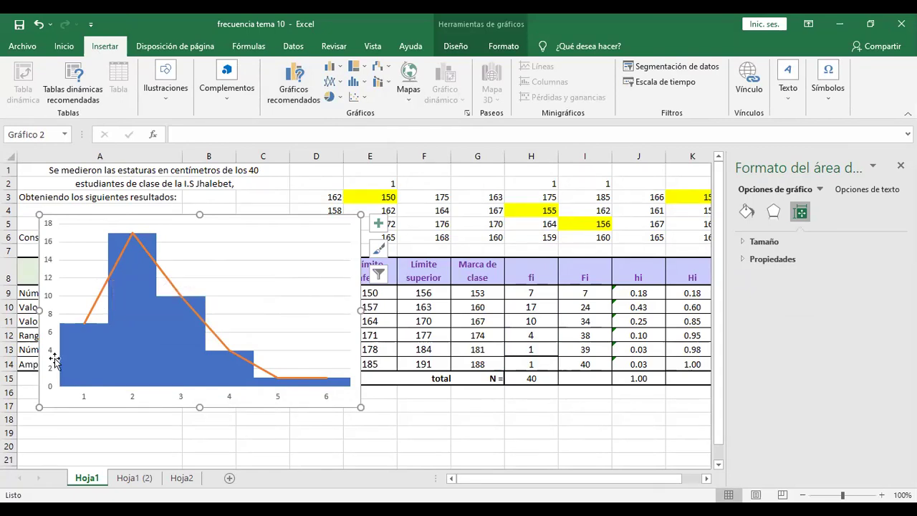
mouse_move(139, 351)
left_click(138, 348)
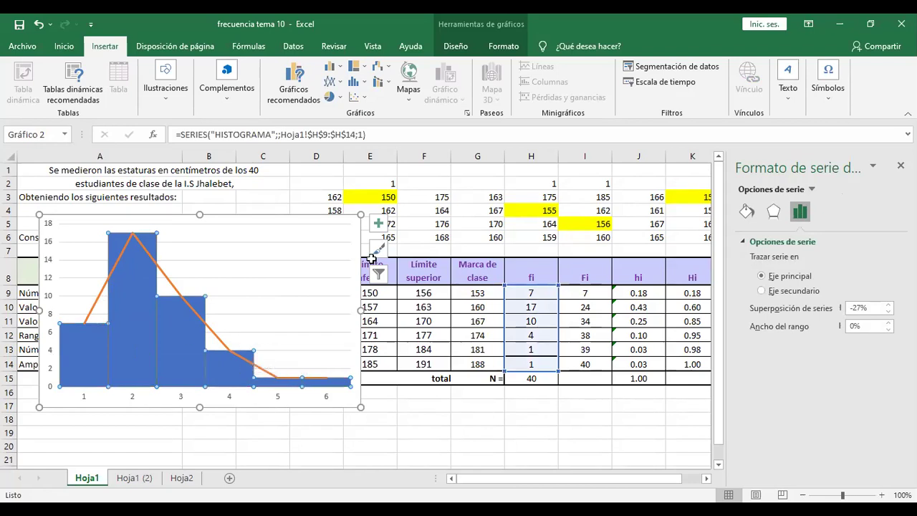
left_click(747, 212)
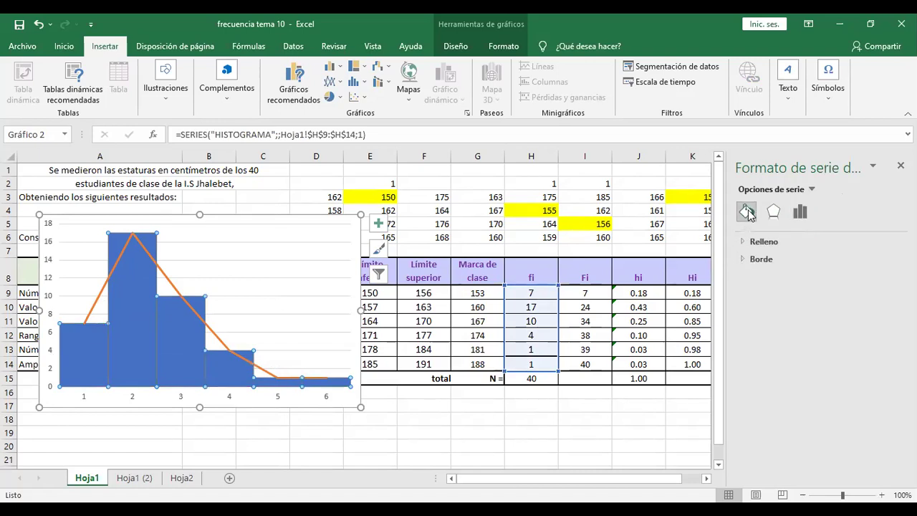
left_click(761, 259)
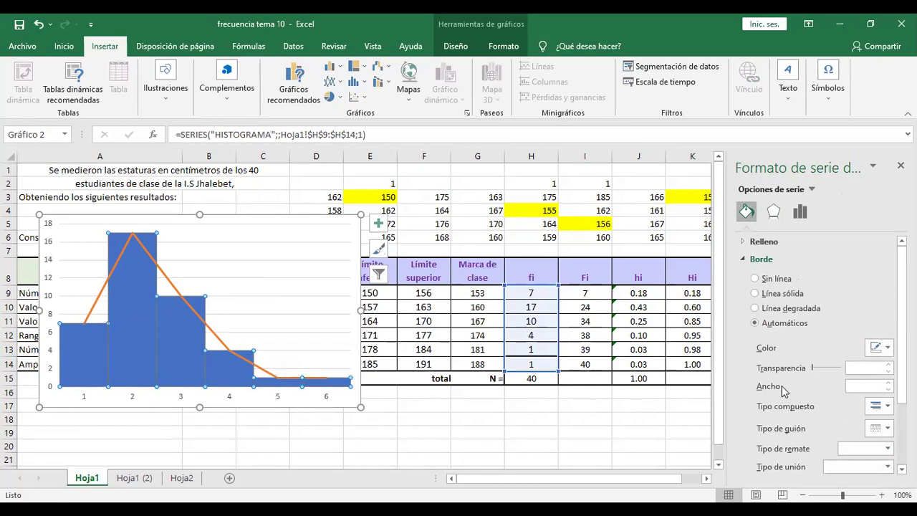
left_click(887, 387)
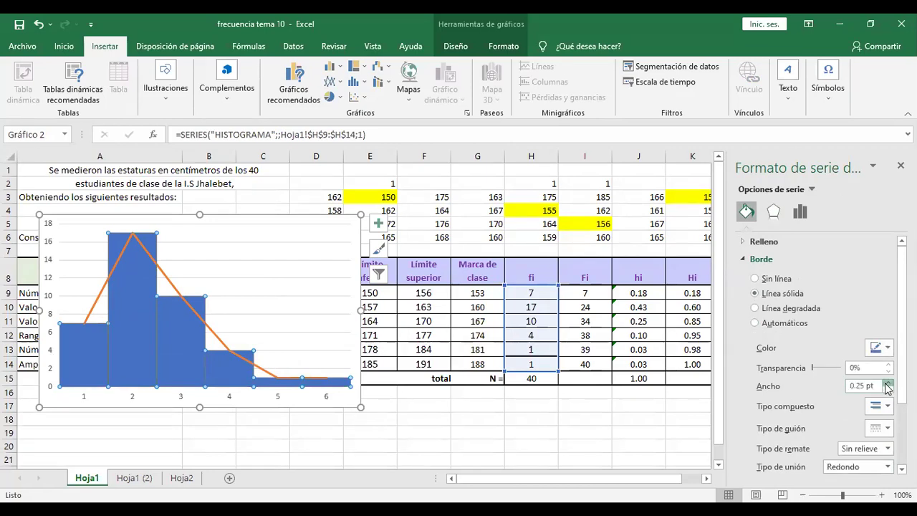
left_click(887, 387)
left_click(886, 384)
left_click(887, 384)
left_click(886, 383)
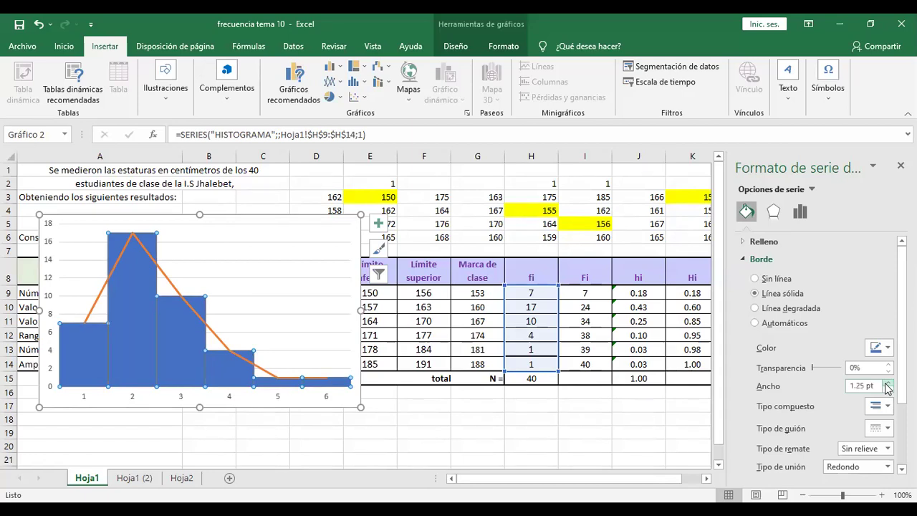
left_click(886, 384)
left_click(886, 383)
left_click(886, 384)
left_click(886, 384)
left_click(886, 384)
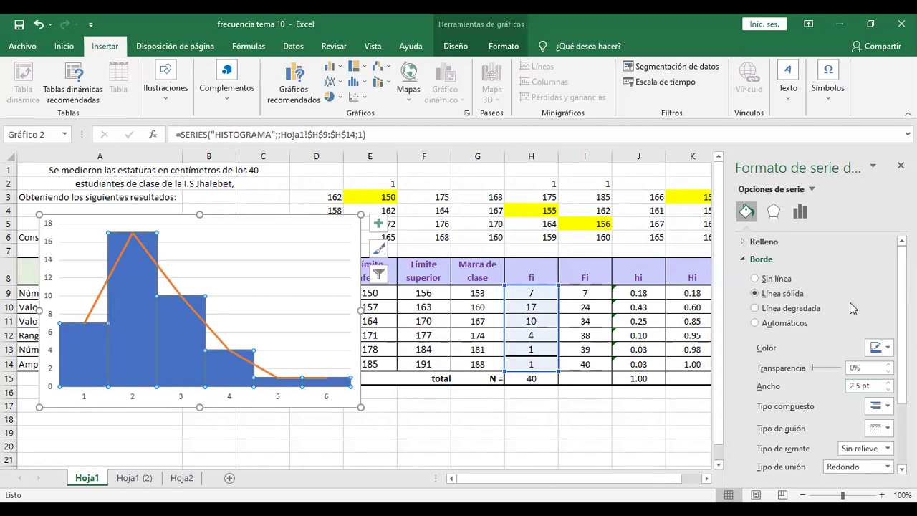
left_click(888, 347)
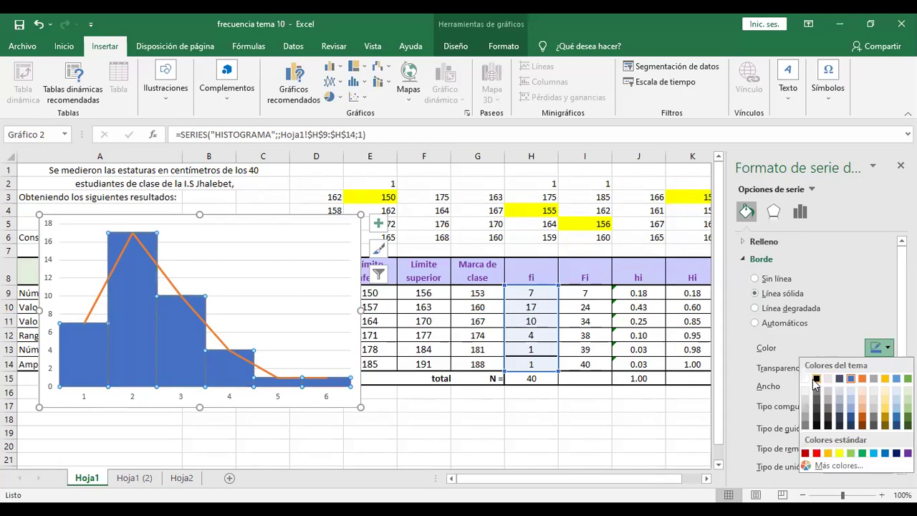
left_click(815, 379)
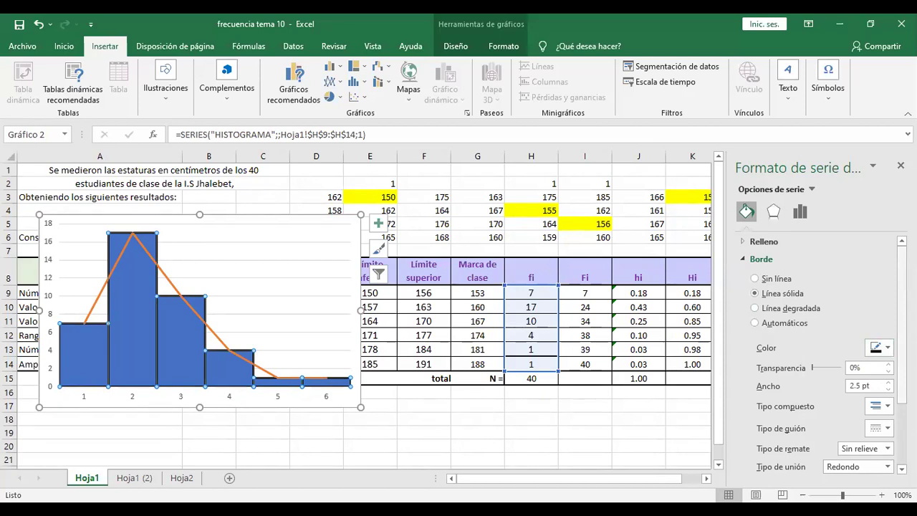
Step: Fill the HISTOGRAMA columns with the standard green colour and close the series formatting options
left_click(760, 242)
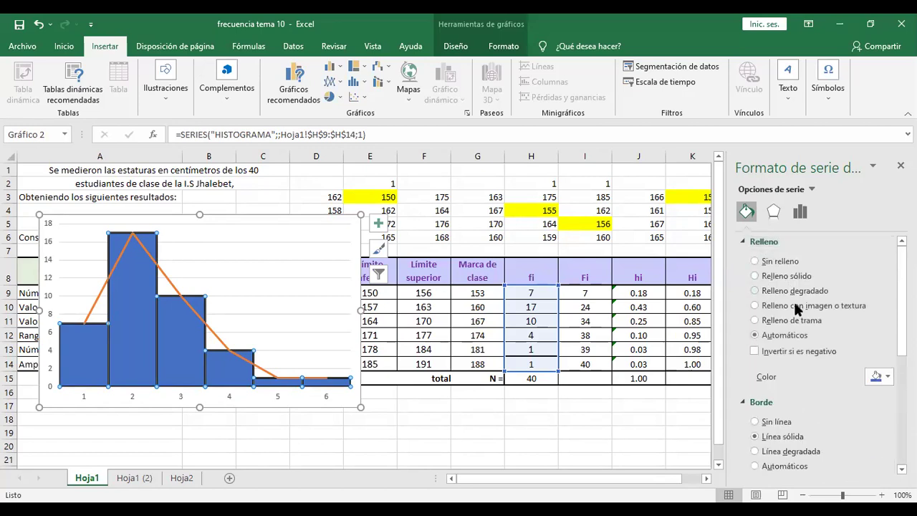
left_click(888, 378)
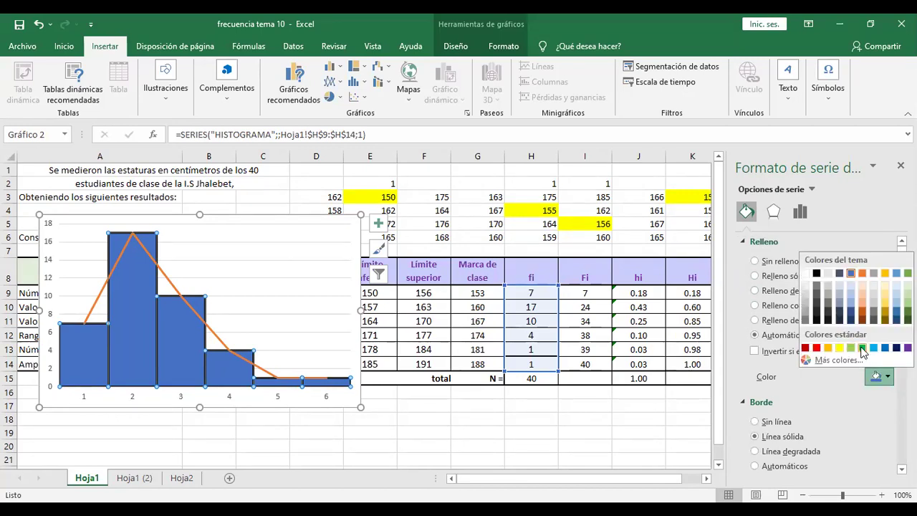
left_click(861, 349)
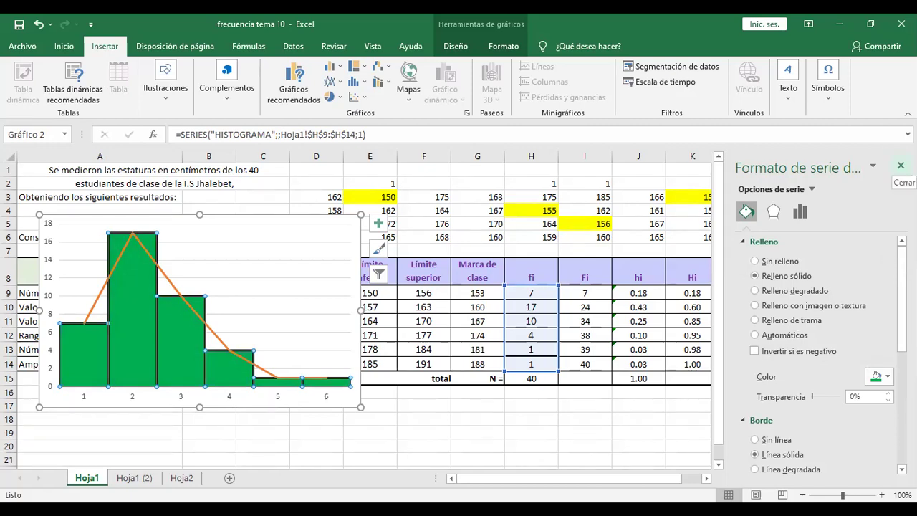
left_click(900, 165)
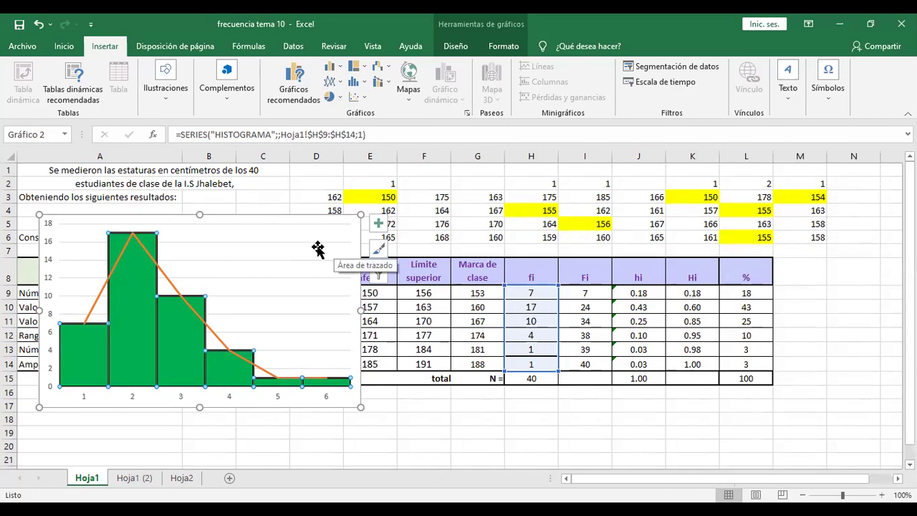
Step: Add axis titles, a chart title, data labels and a legend to the chart
left_click(378, 225)
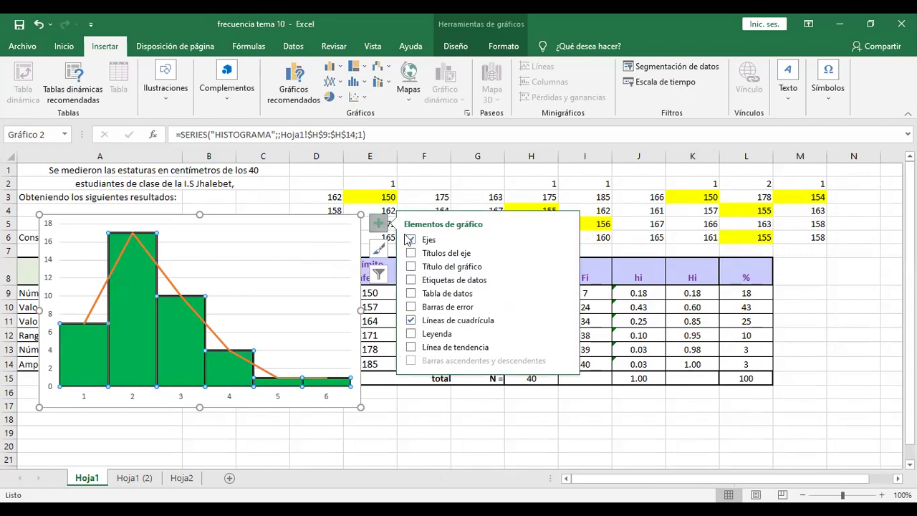
left_click(412, 253)
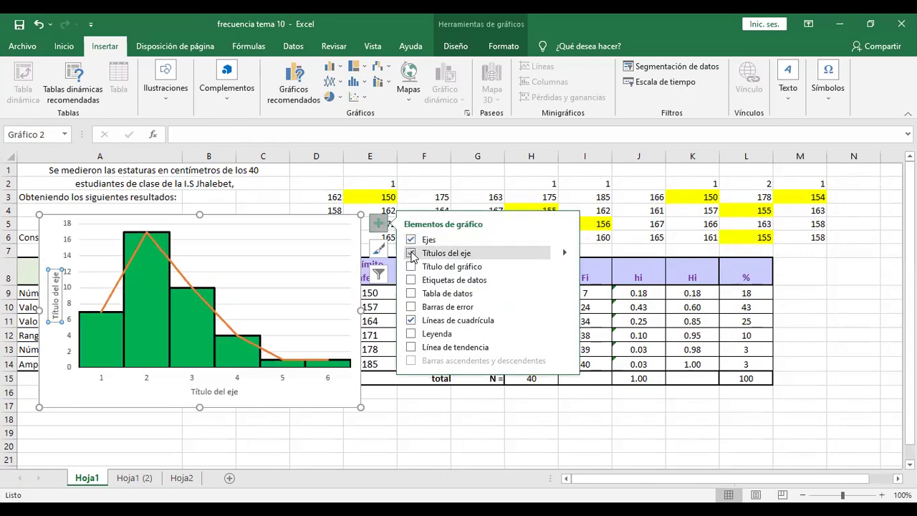
left_click(412, 266)
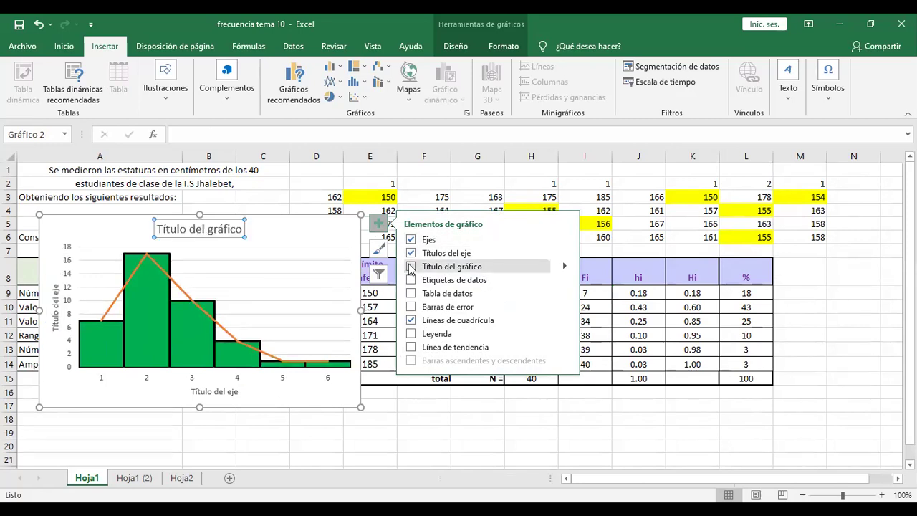
left_click(411, 267)
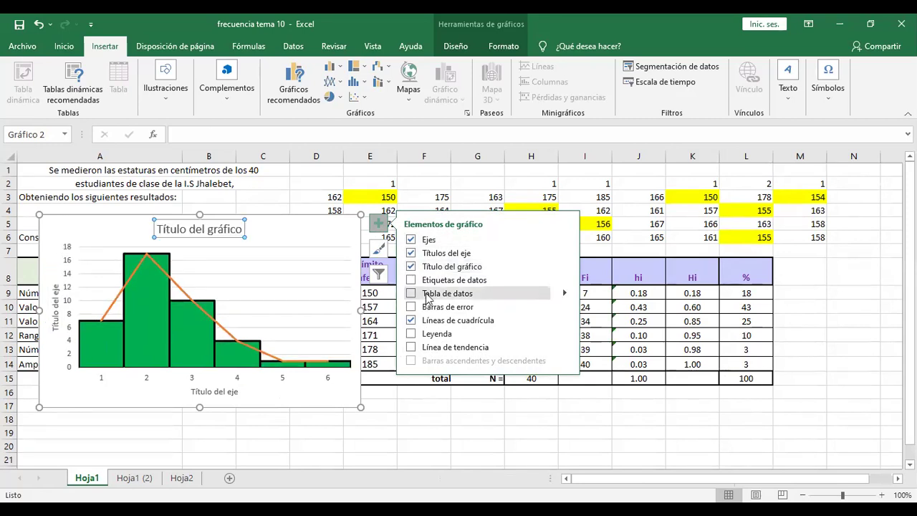
left_click(411, 280)
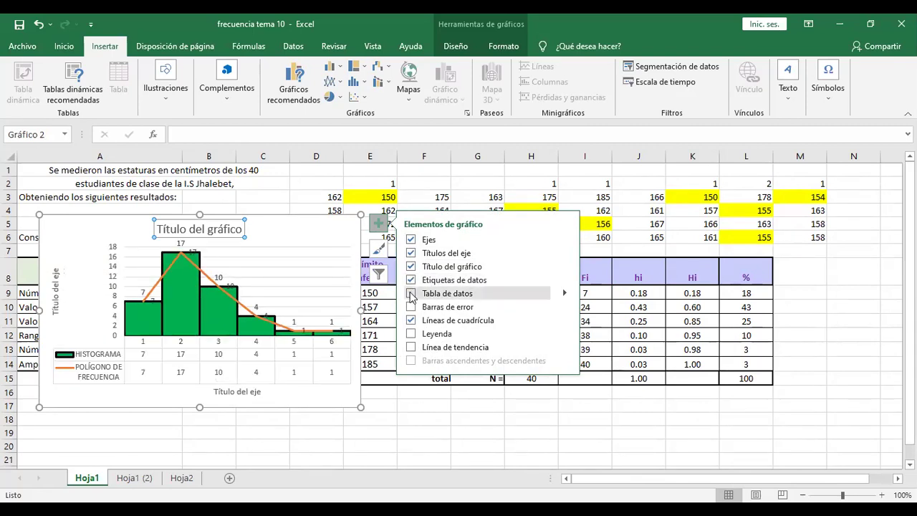
left_click(411, 334)
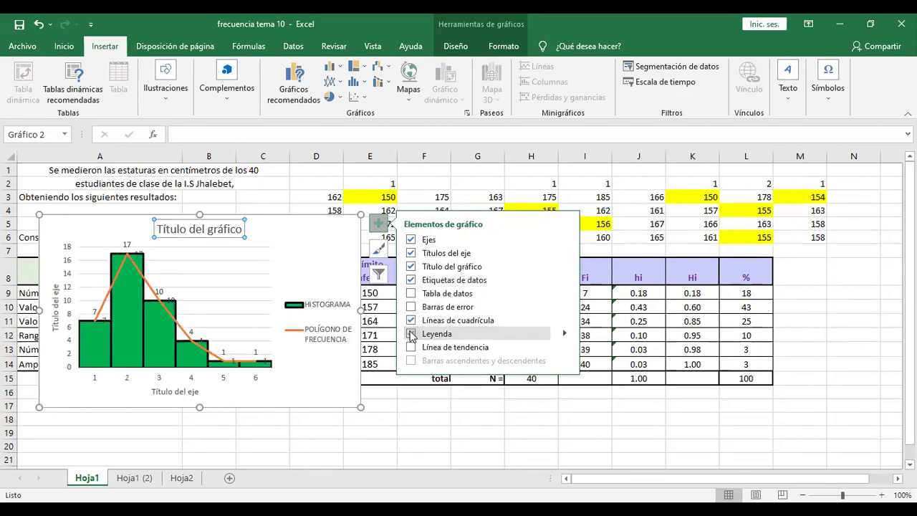
left_click(388, 415)
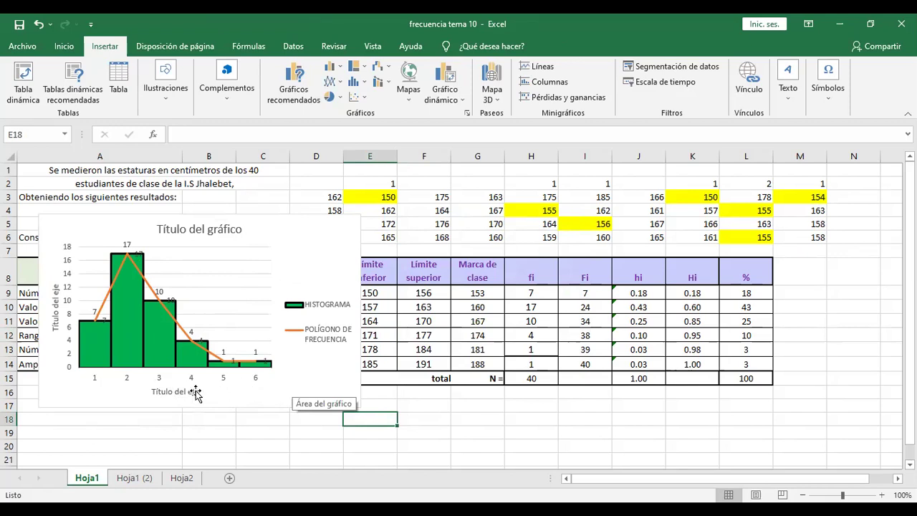
Step: Replace the placeholder chart title with ESTATURA
left_click(190, 229)
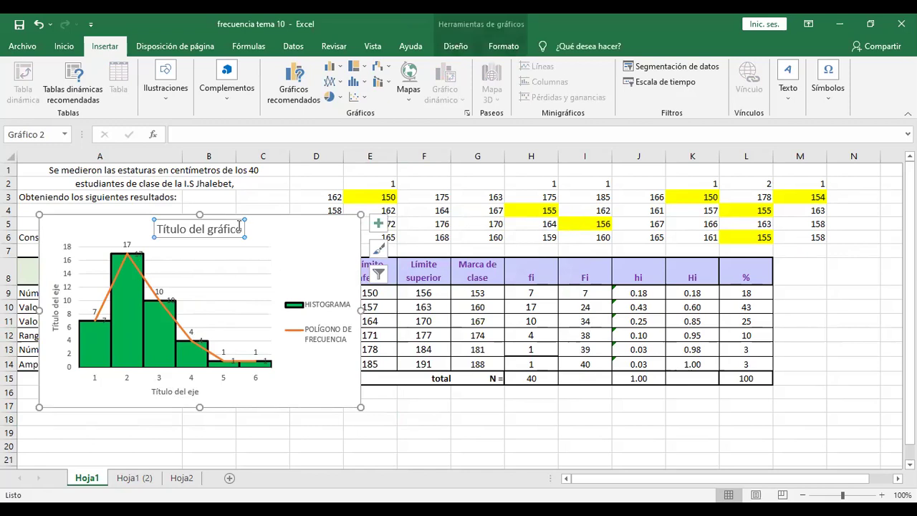
left_click(226, 229)
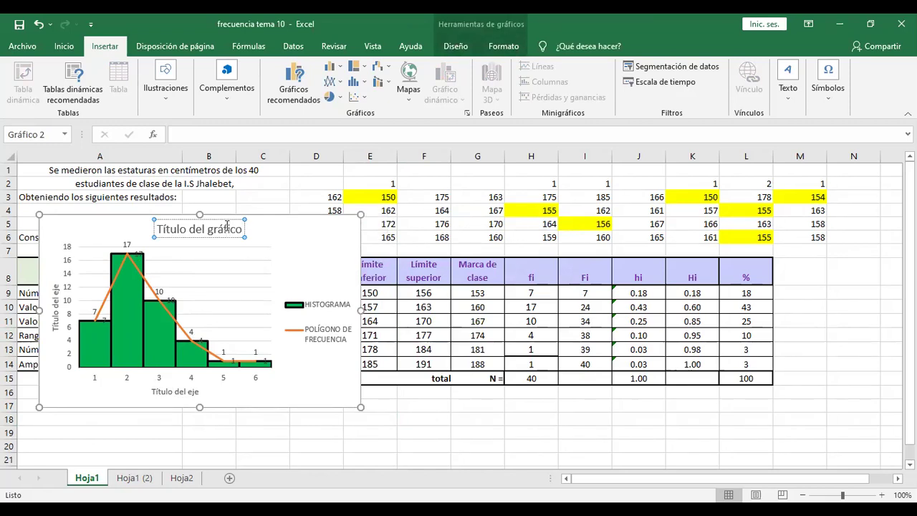
key("Right")
key("Right")
key("Right")
key("BackSpace")
key("BackSpace")
key("BackSpace")
key("BackSpace")
key("BackSpace")
key("BackSpace")
key("BackSpace")
key("BackSpace")
key("BackSpace")
key("BackSpace")
key("BackSpace")
key("BackSpace")
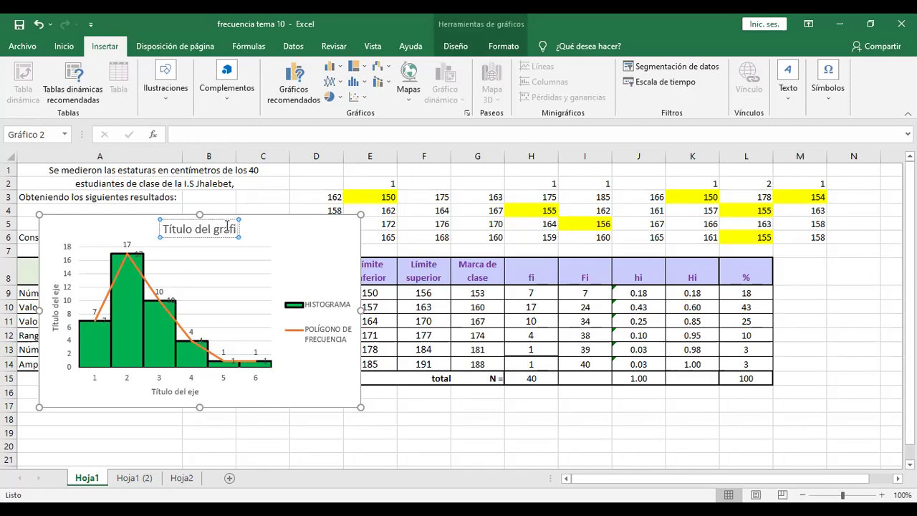
key("BackSpace")
key("BackSpace")
key("BackSpace")
key("BackSpace")
key("BackSpace")
key("BackSpace")
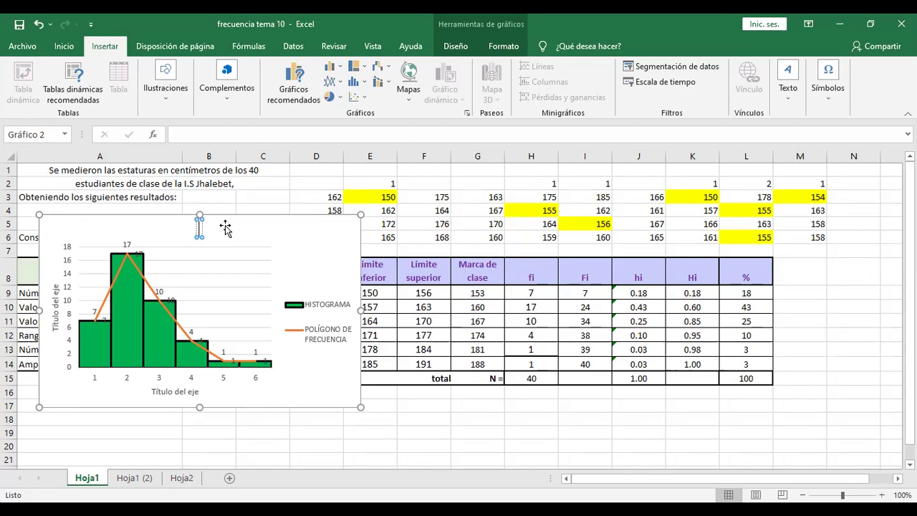
type("ESTA")
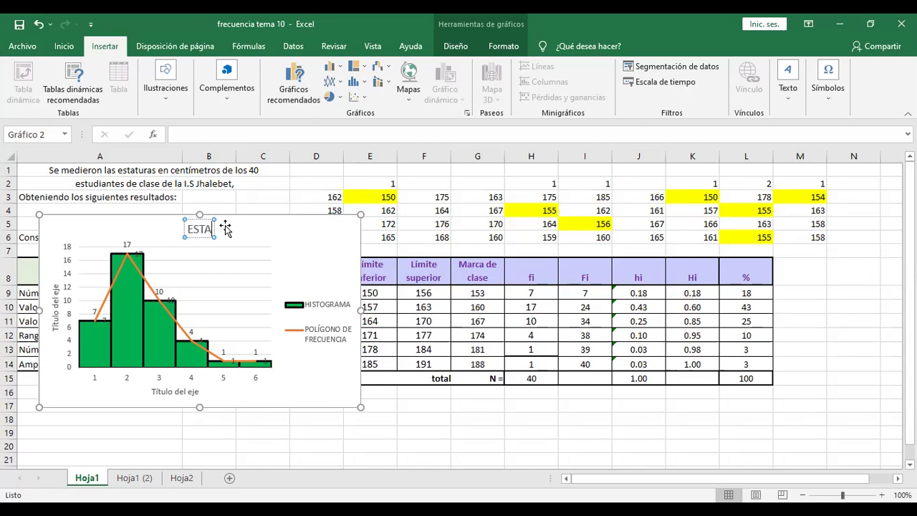
type("TURA")
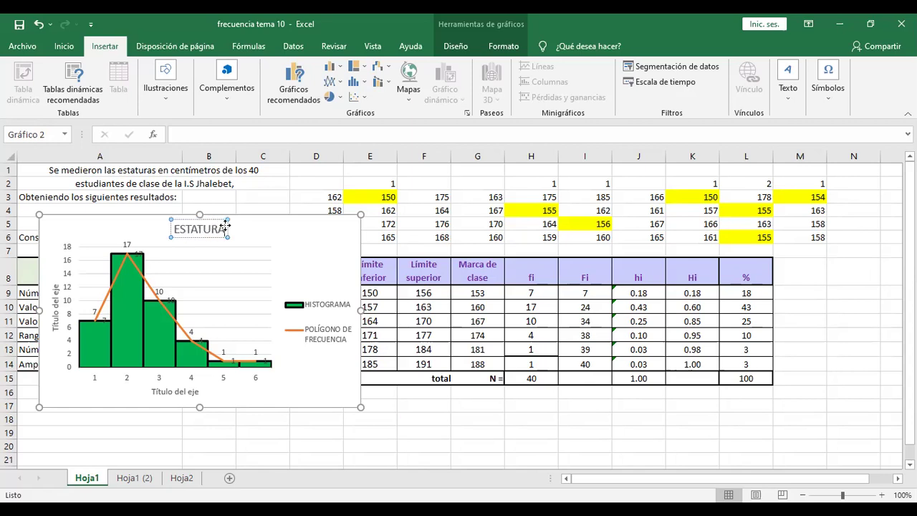
Step: Extend the chart title to read ESTATURA DE LOS ESTUDIANTES DEL I.S JHALEBET
type(" DE LOS")
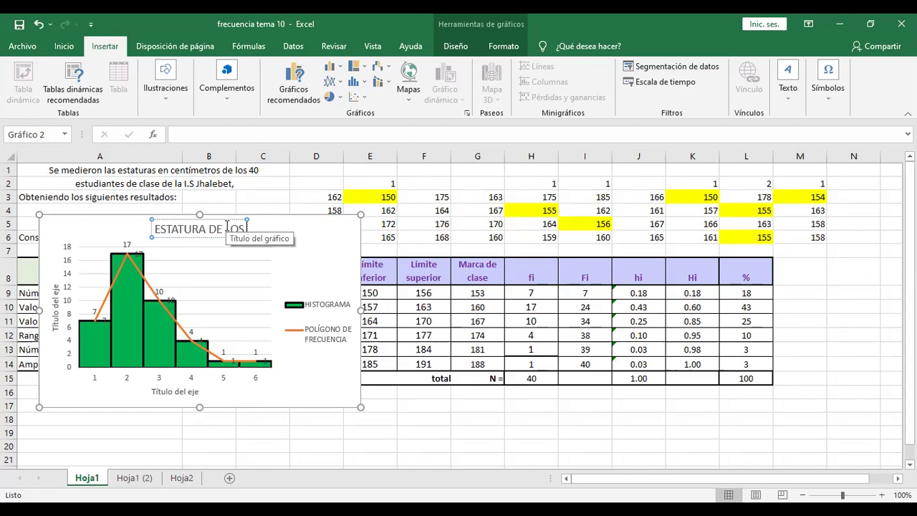
type(" ESTUE")
key("BackSpace")
type("DIANTES")
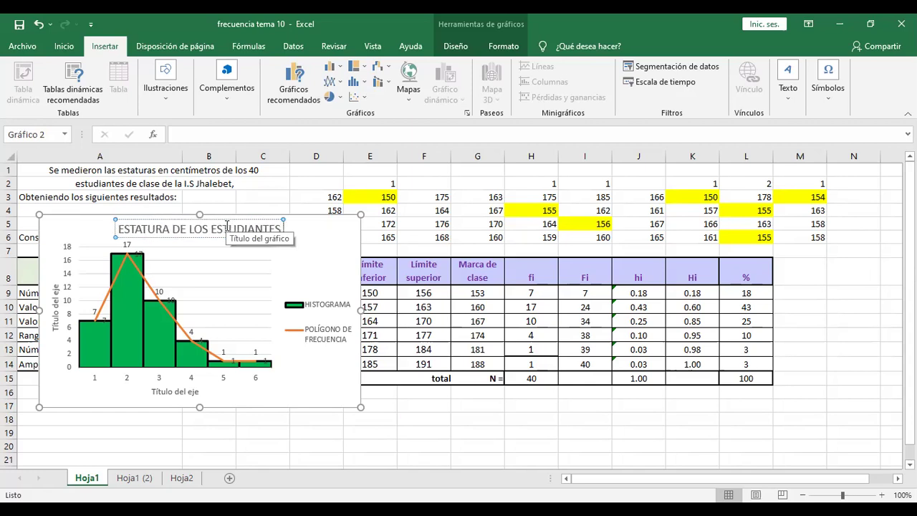
type(" DEL I")
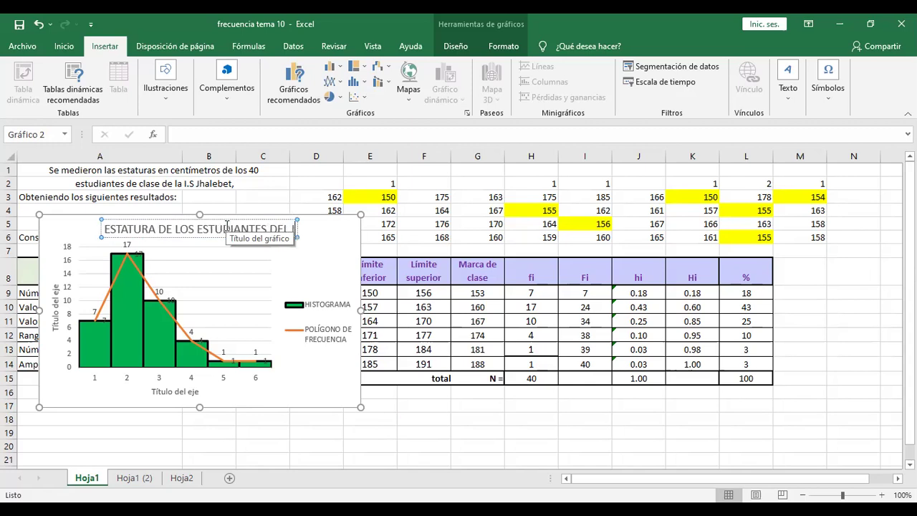
type(".S")
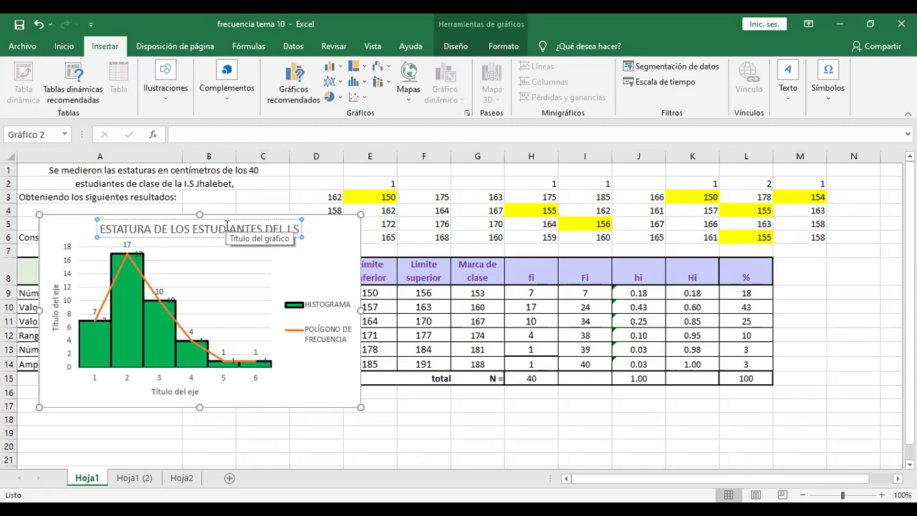
type(" JHALEBET")
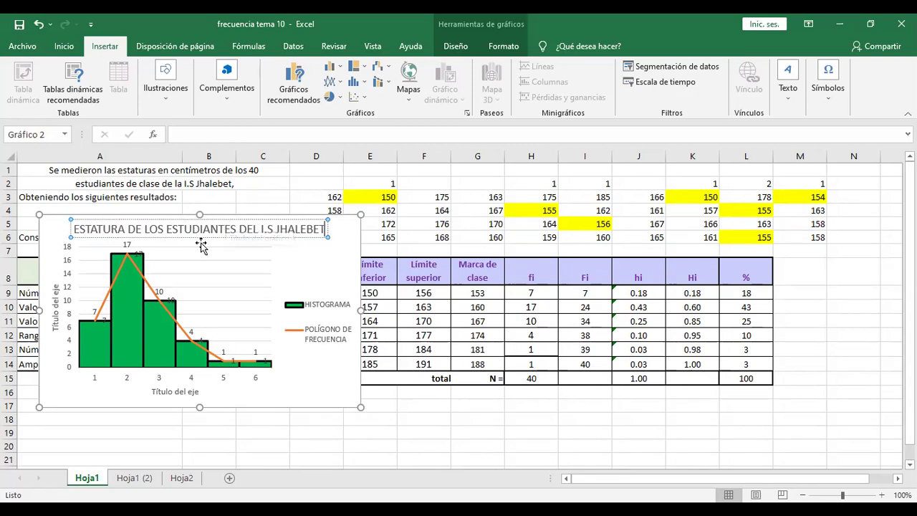
Step: Clear the placeholder text from the chart's horizontal axis title
left_click(177, 392)
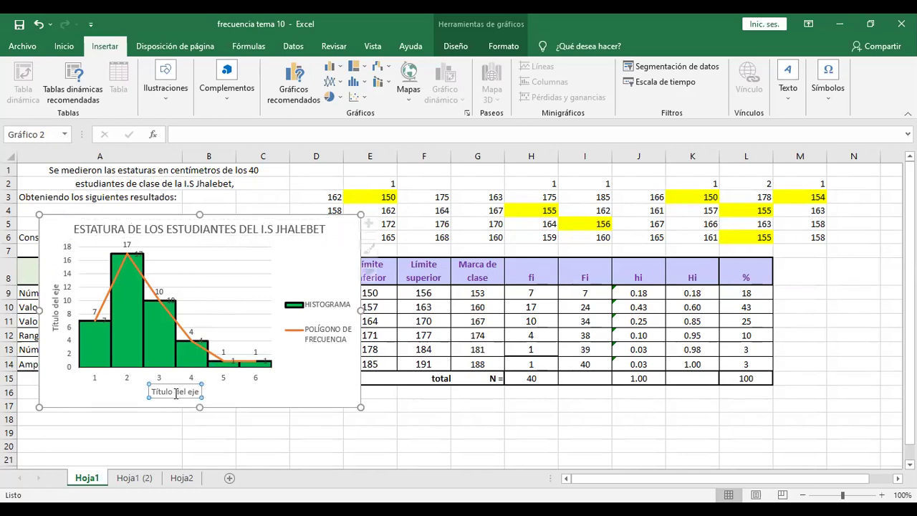
left_click(193, 391)
key("BackSpace")
key("BackSpace")
key("BackSpace")
key("BackSpace")
key("BackSpace")
key("BackSpace")
key("BackSpace")
key("BackSpace")
key("BackSpace")
key("BackSpace")
key("BackSpace")
key("BackSpace")
key("BackSpace")
key("BackSpace")
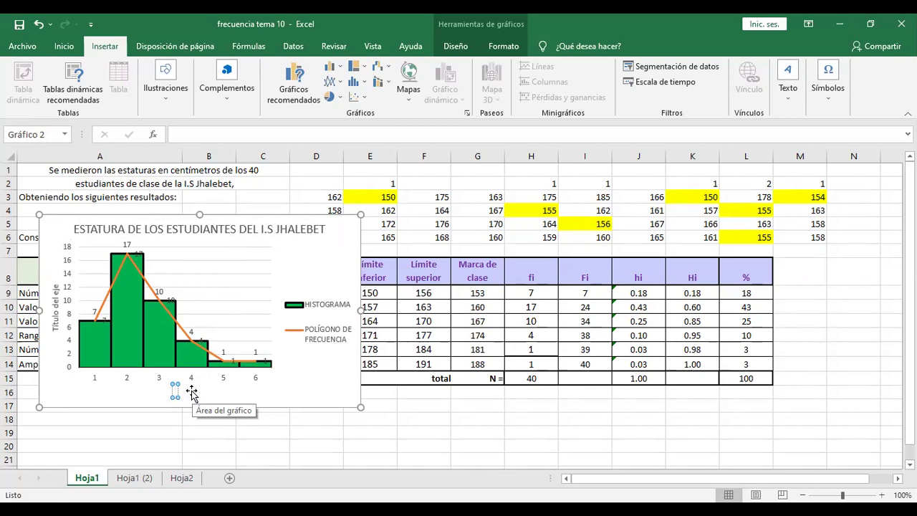
left_click(232, 378)
double_click(204, 401)
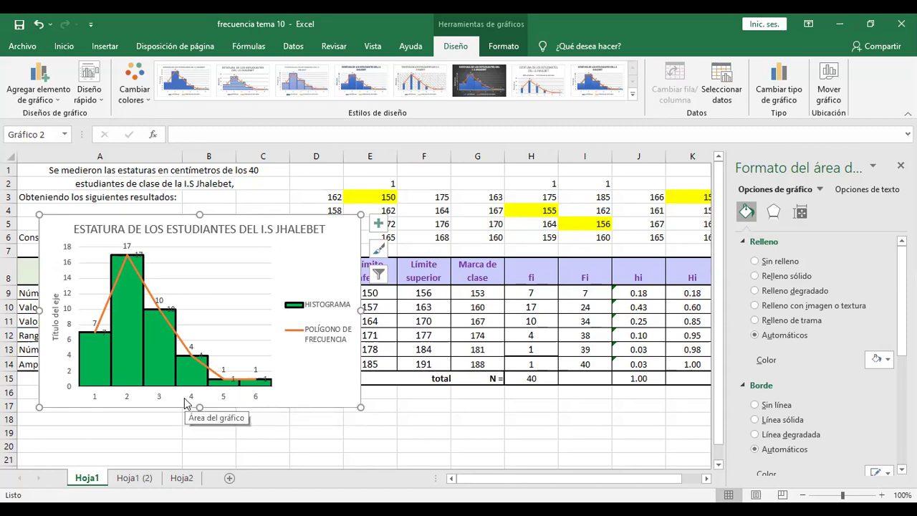
Step: Turn the chart's axis titles off and back on to restore the horizontal axis title
left_click(378, 223)
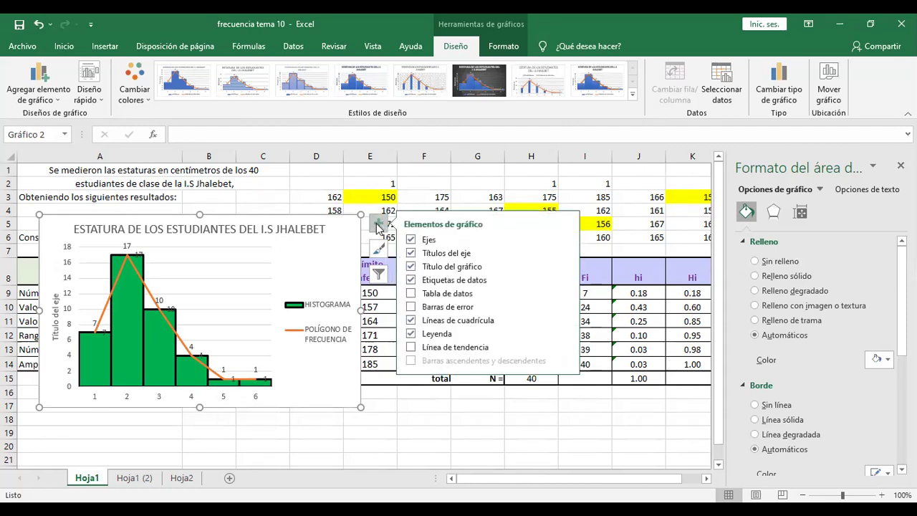
left_click(411, 252)
left_click(411, 252)
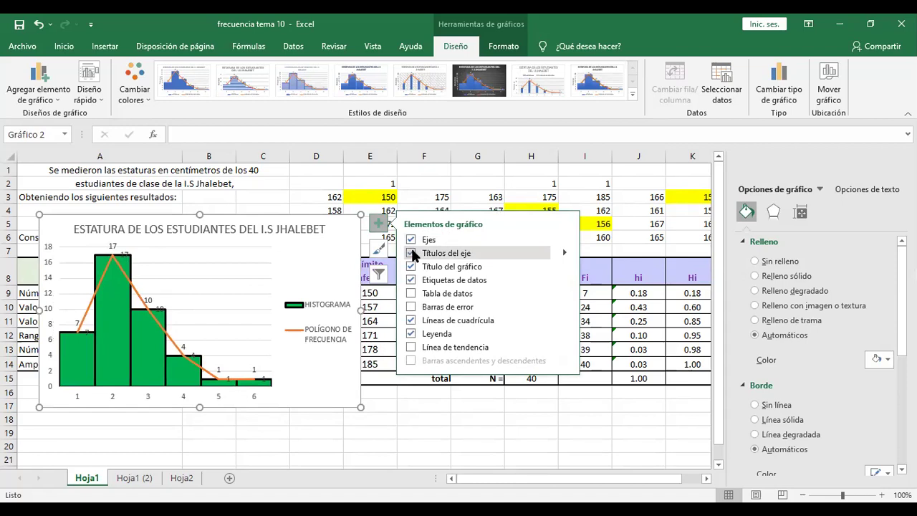
Step: Replace the horizontal axis title placeholder with ESTATURAS
left_click(192, 390)
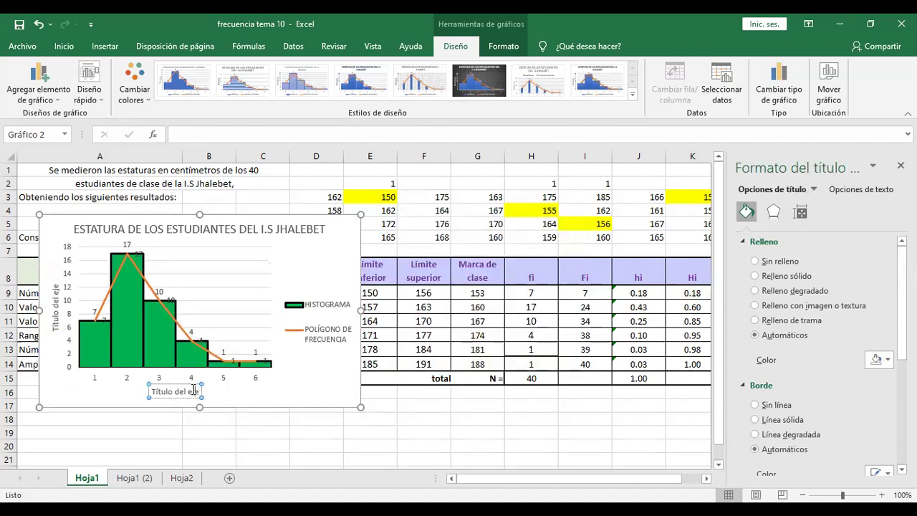
key("BackSpace")
key("BackSpace")
key("BackSpace")
key("BackSpace")
key("BackSpace")
key("BackSpace")
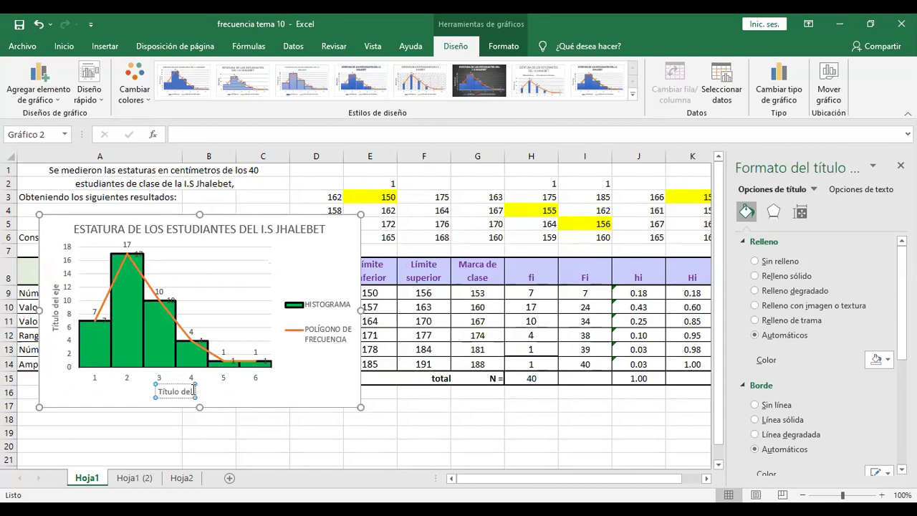
key("BackSpace")
key("BackSpace")
key("BackSpace")
key("BackSpace")
key("BackSpace")
key("BackSpace")
key("BackSpace")
key("BackSpace")
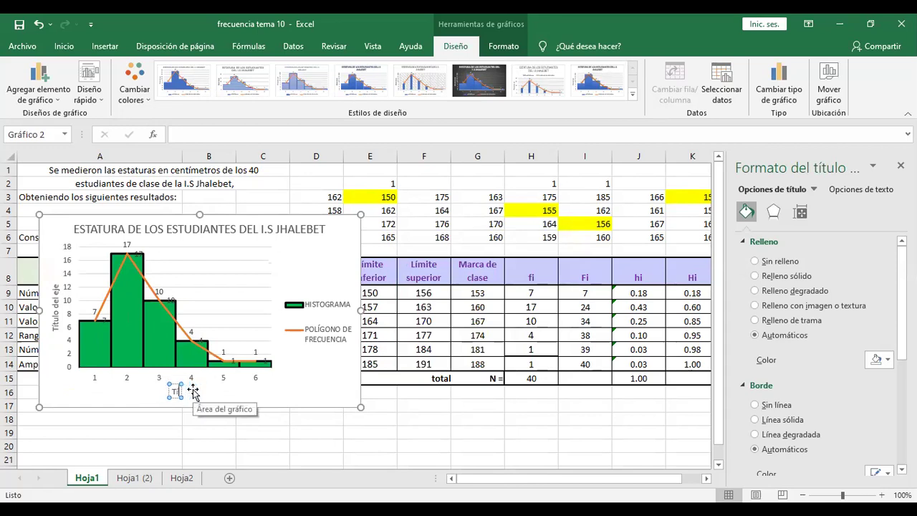
type("ESTATURA")
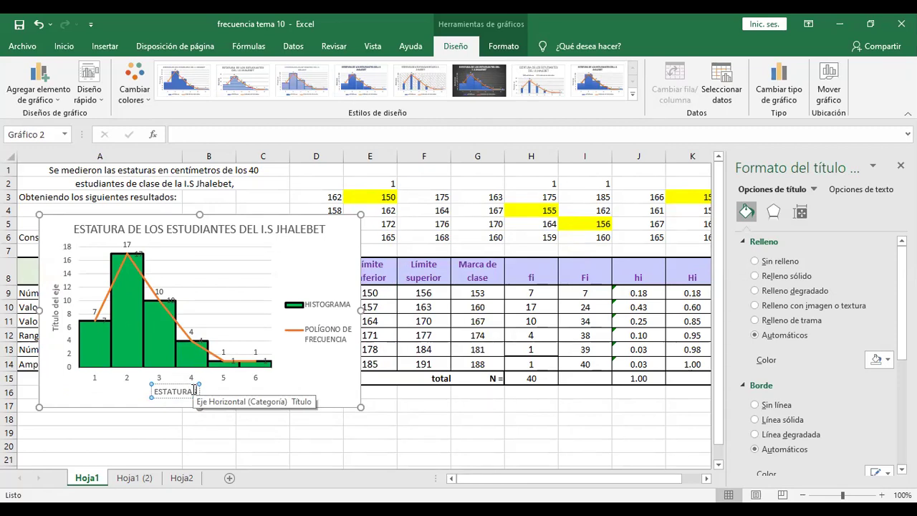
type("S")
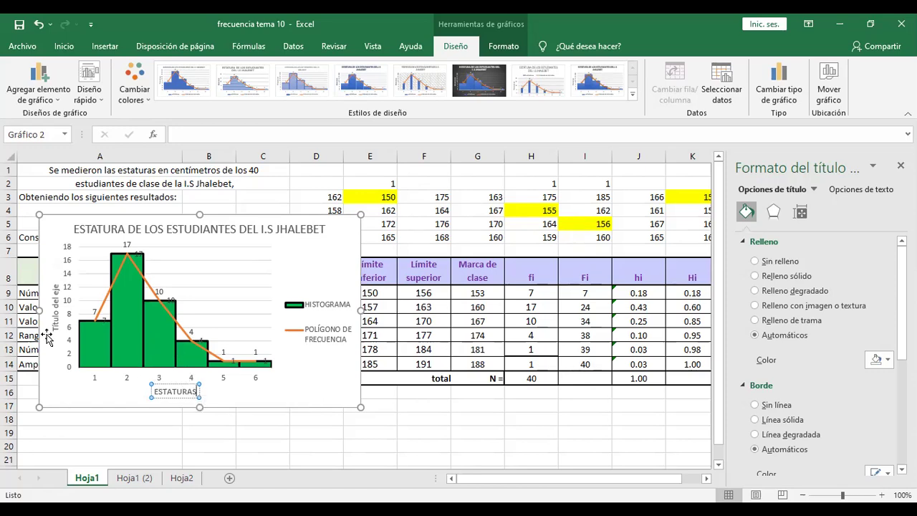
left_click(53, 285)
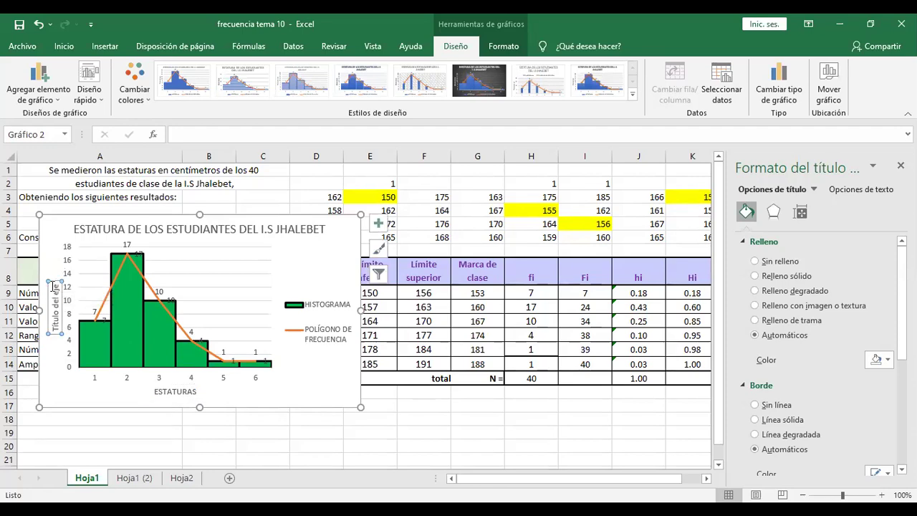
type("D")
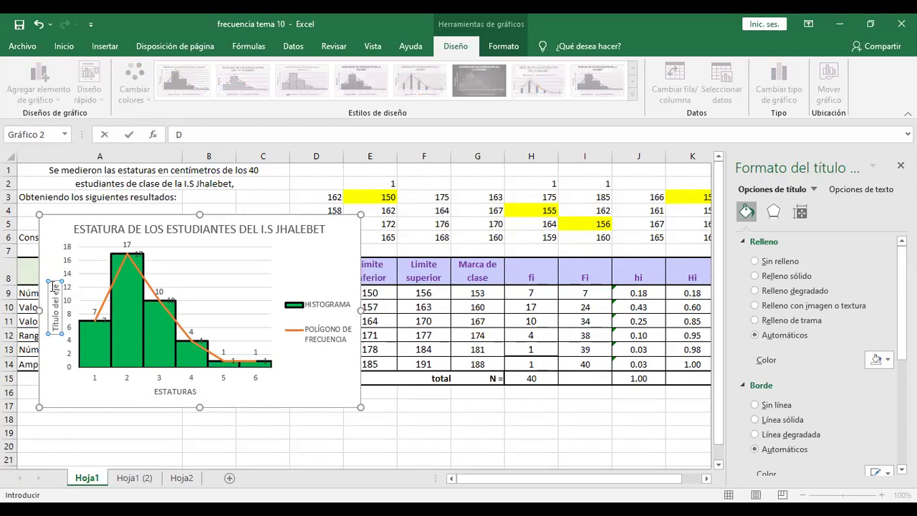
key("BackSpace")
key("Escape")
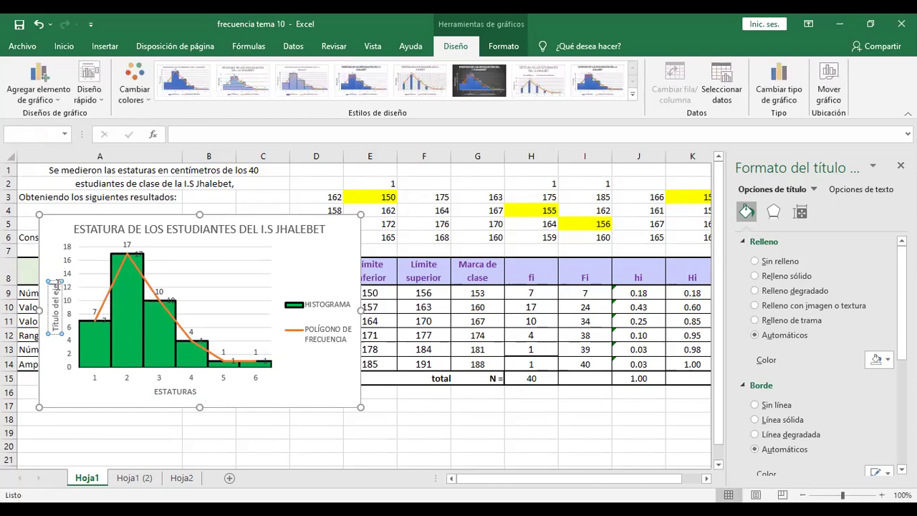
Step: Replace the vertical axis title placeholder with CANTIDAD DE ESTUDIANTES
key("BackSpace")
key("BackSpace")
key("BackSpace")
key("BackSpace")
key("BackSpace")
key("BackSpace")
key("BackSpace")
key("BackSpace")
key("BackSpace")
key("BackSpace")
key("BackSpace")
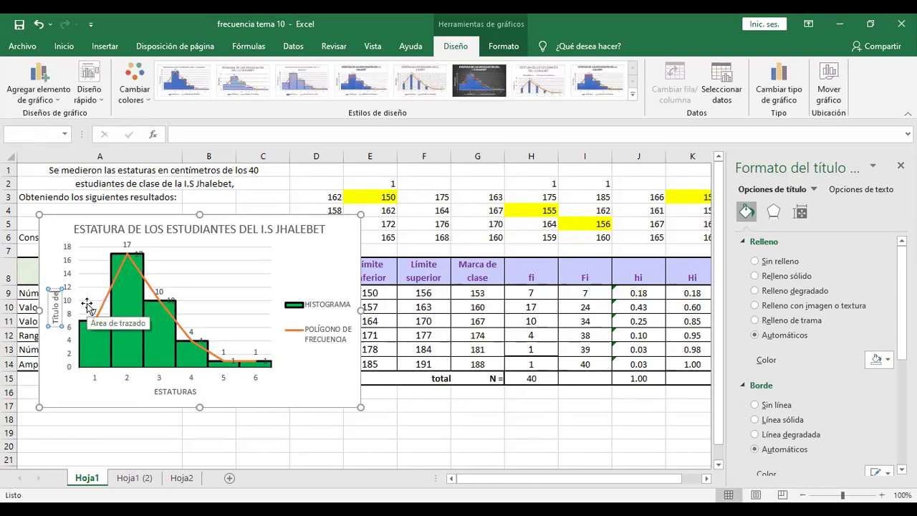
key("BackSpace")
type("CANTIDAD DE ESTUDIANTES")
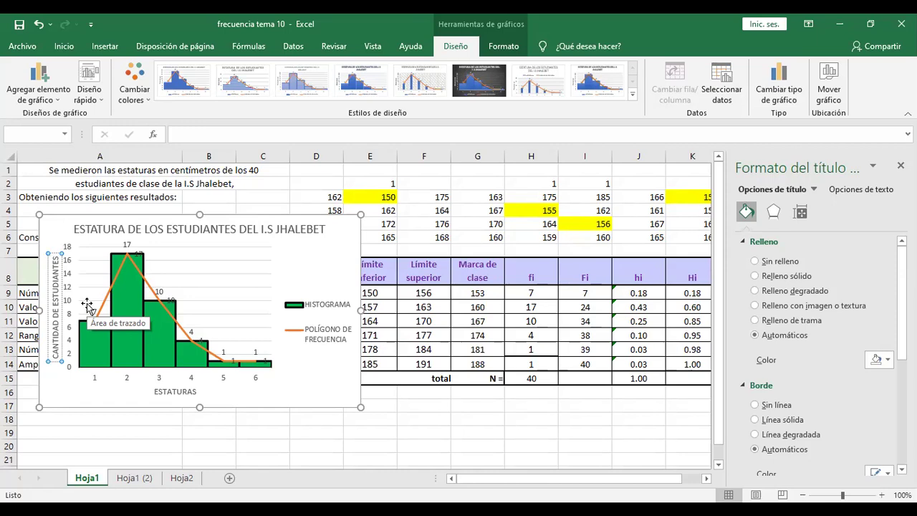
Step: Colour the POLÍGONO DE FRECUENCIA line with the standard orange and close the series formatting options
left_click(151, 290)
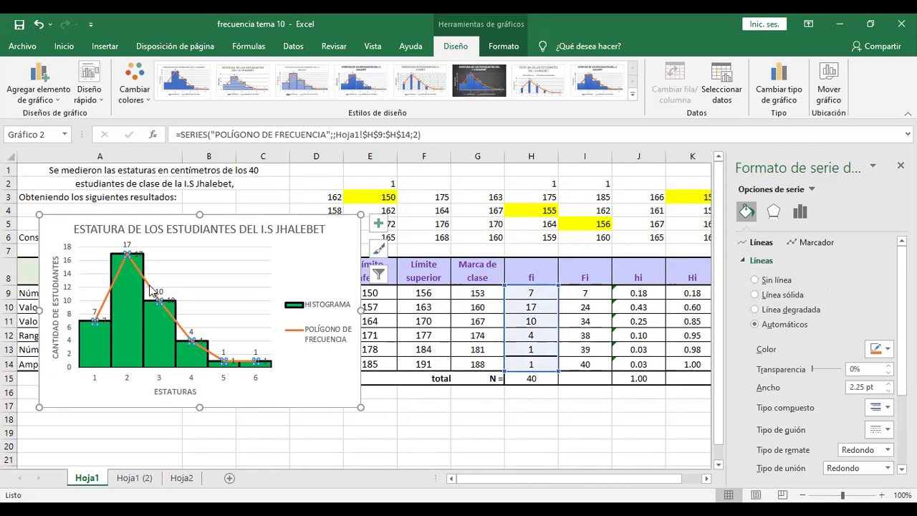
right_click(151, 290)
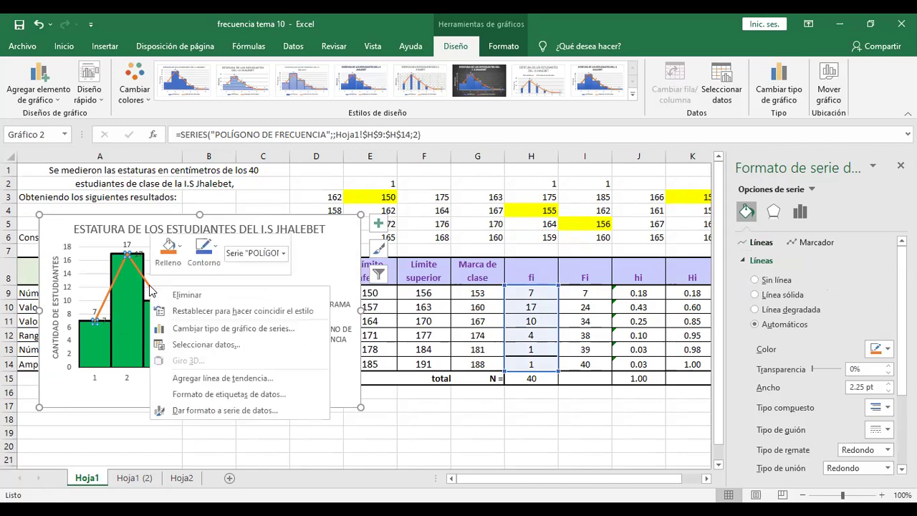
left_click(246, 411)
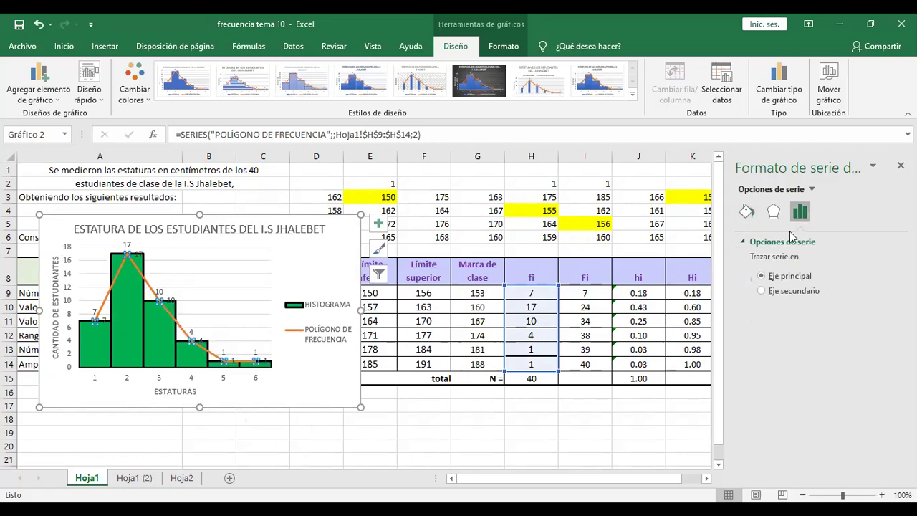
left_click(748, 212)
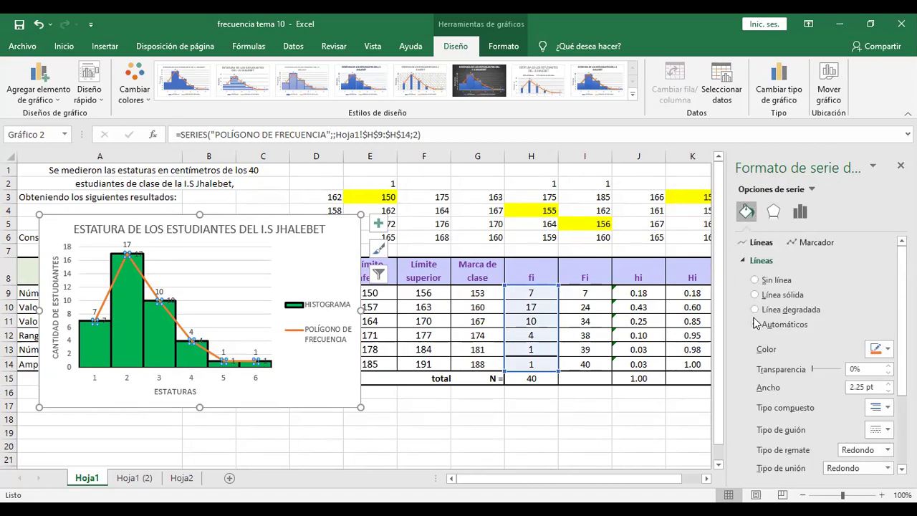
scroll(759, 322, "down", 3)
scroll(759, 326, "down", 1)
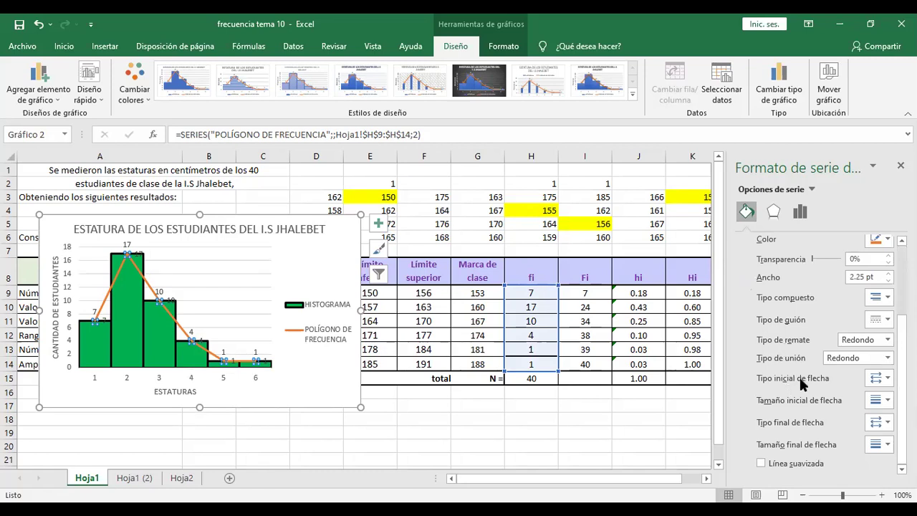
scroll(886, 287, "up", 1)
left_click(886, 276)
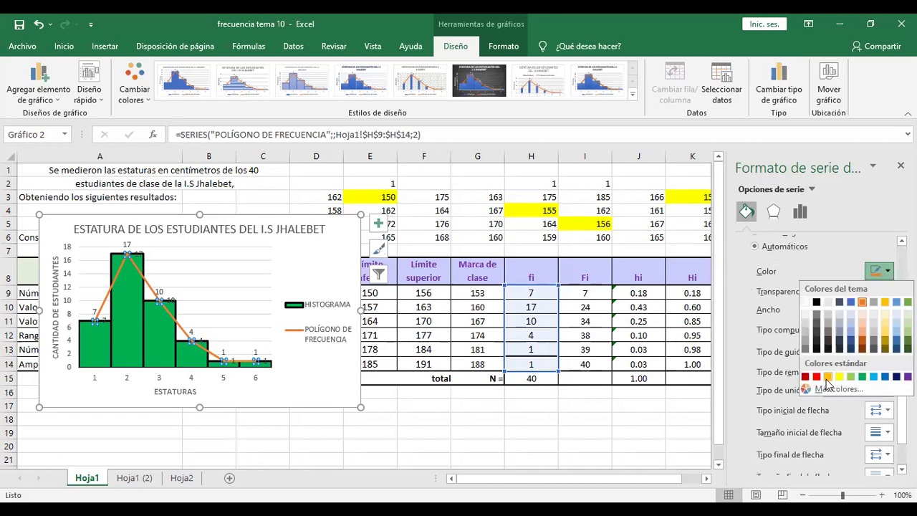
left_click(827, 377)
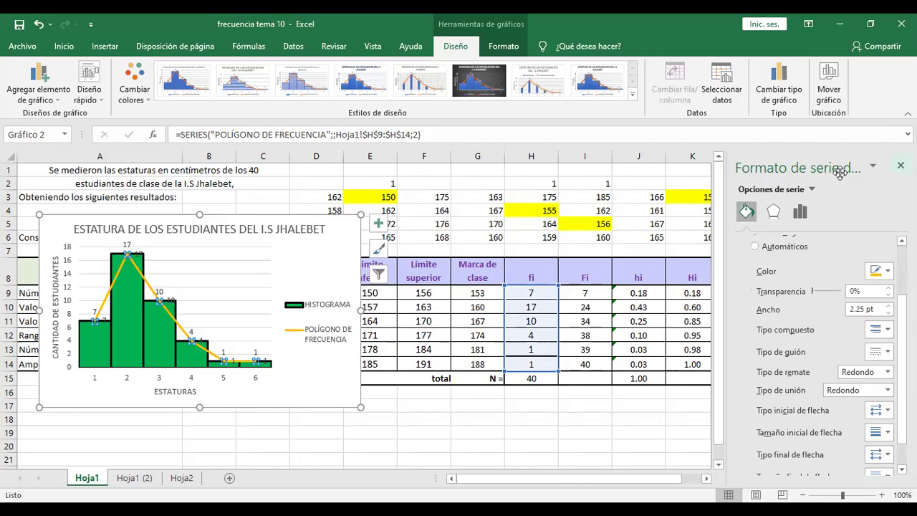
left_click(900, 166)
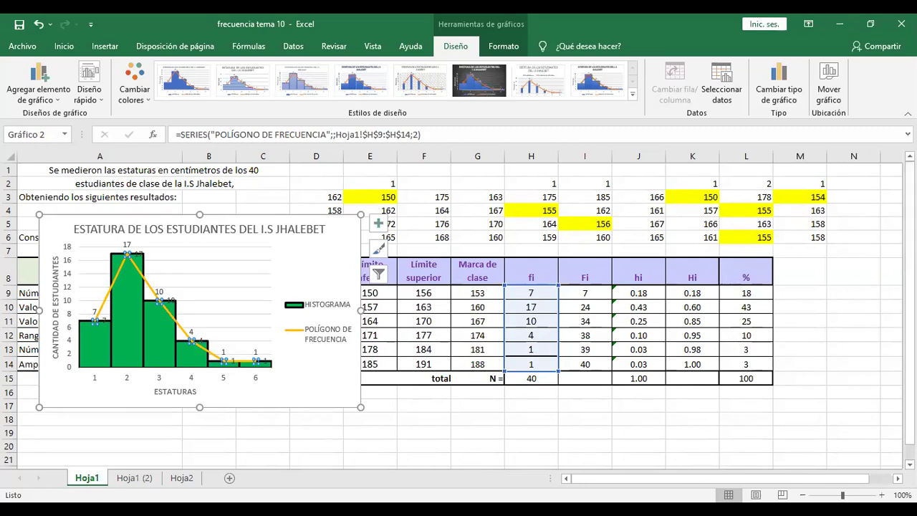
Step: On sheet Hoja1 (2), calculate the number of data values in B9 with +CONTAR(D3:M5)
left_click(134, 477)
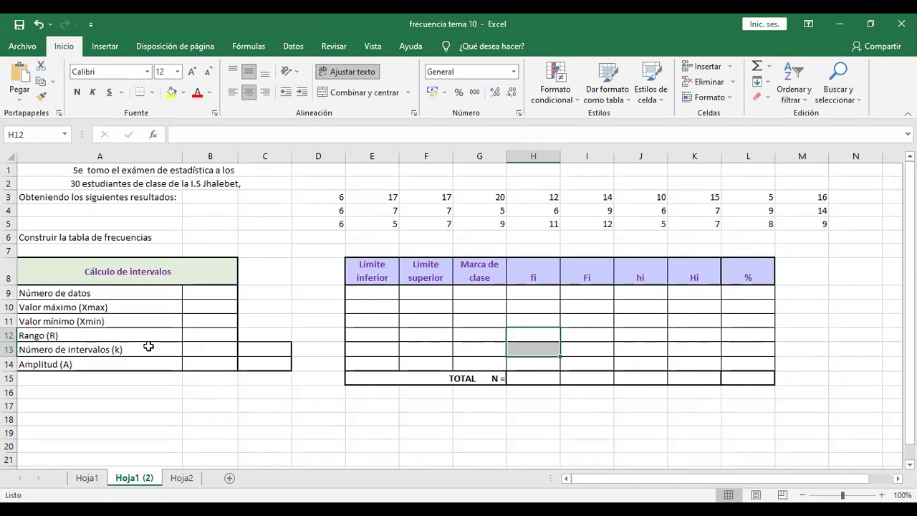
left_click(221, 289)
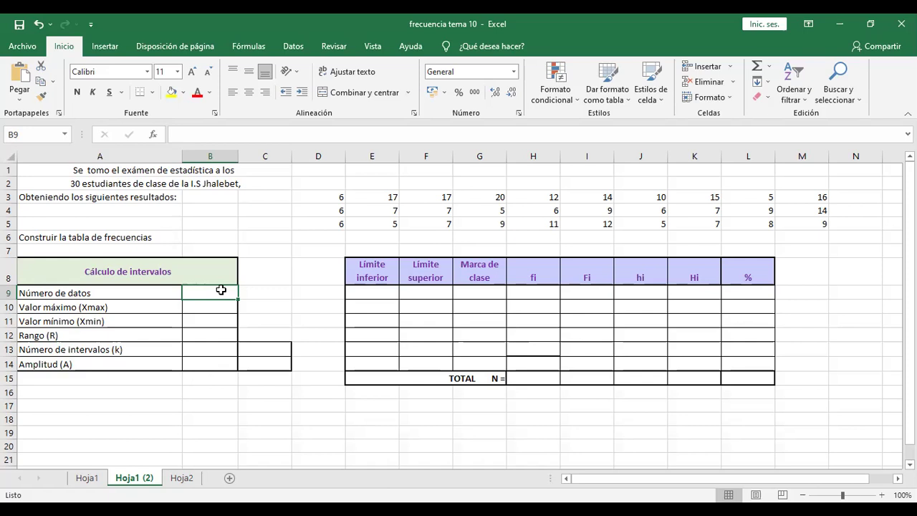
type("+")
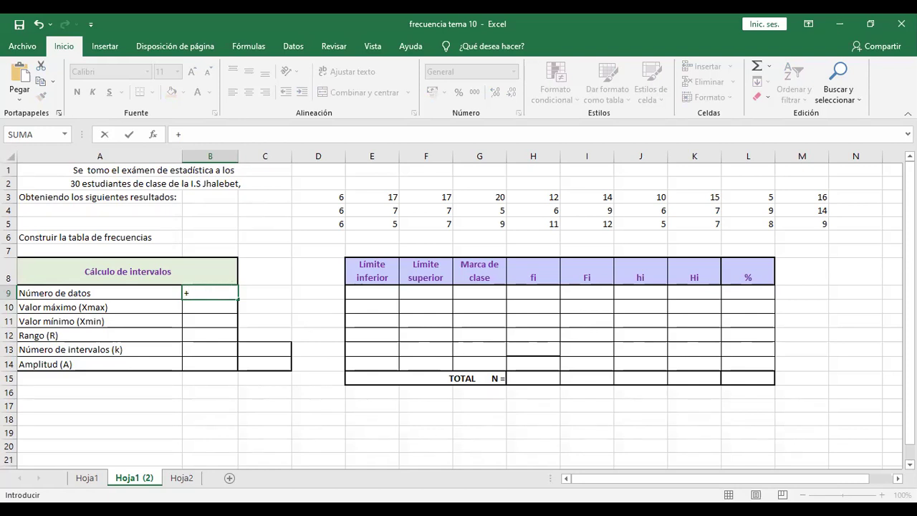
left_click(183, 477)
type("CON")
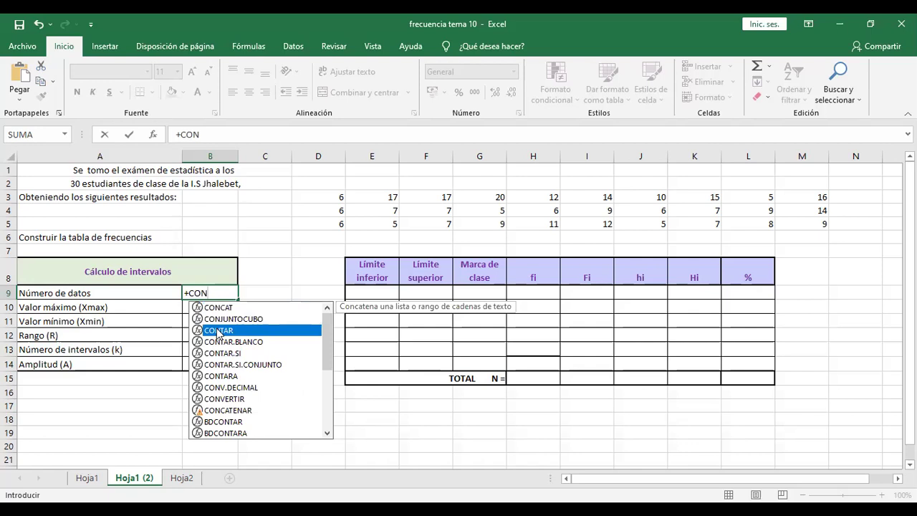
double_click(218, 331)
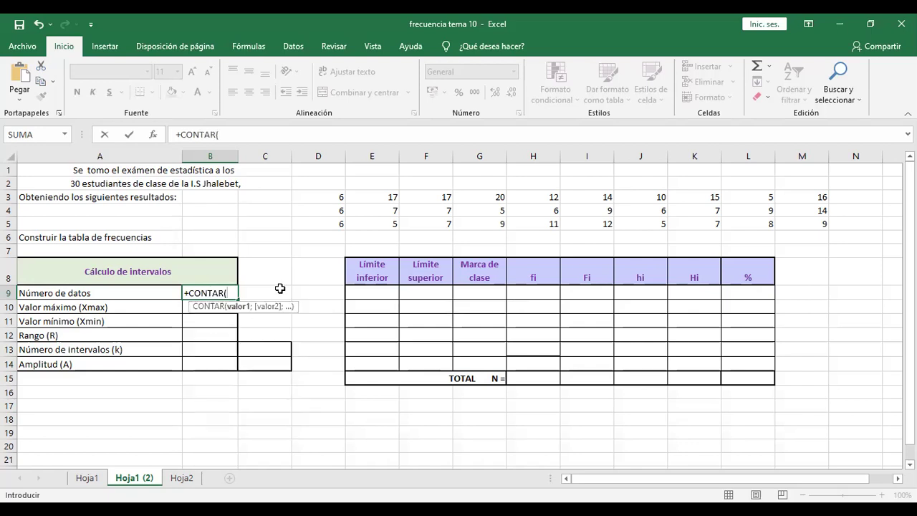
left_click(328, 196)
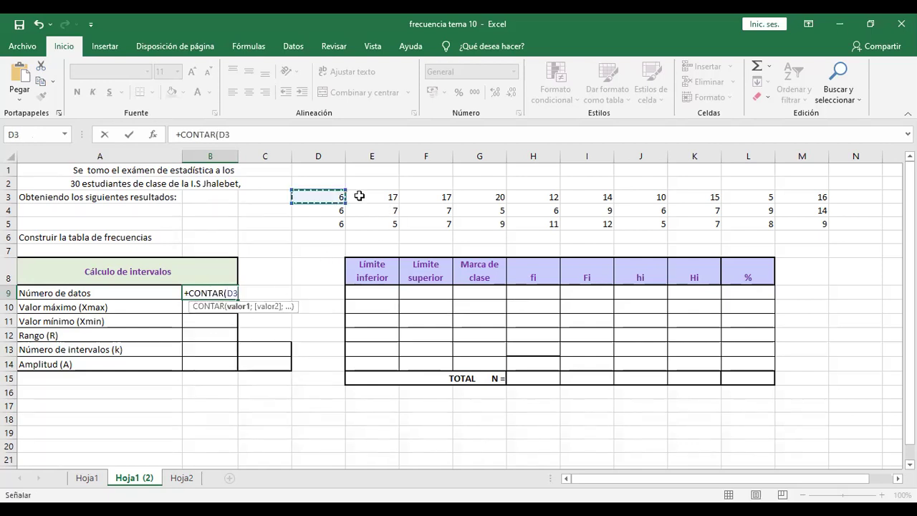
left_click(816, 220, "shift")
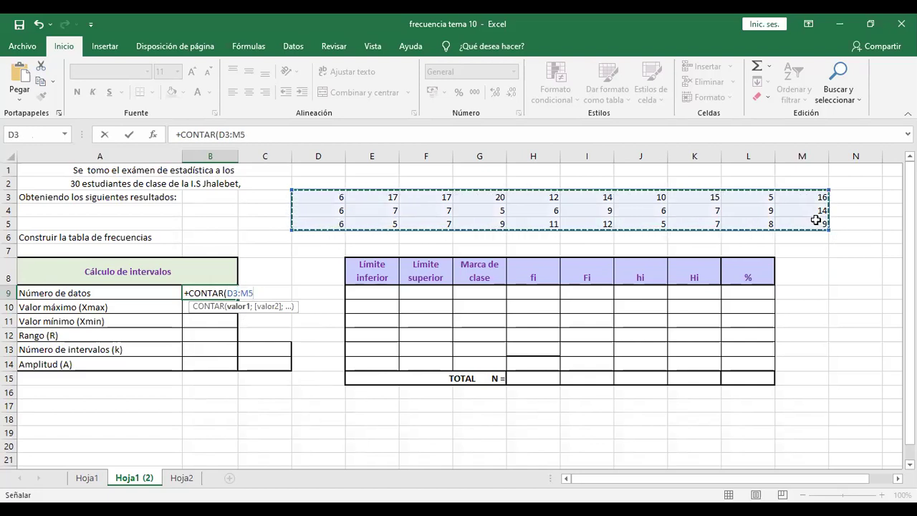
type(")")
key("Return")
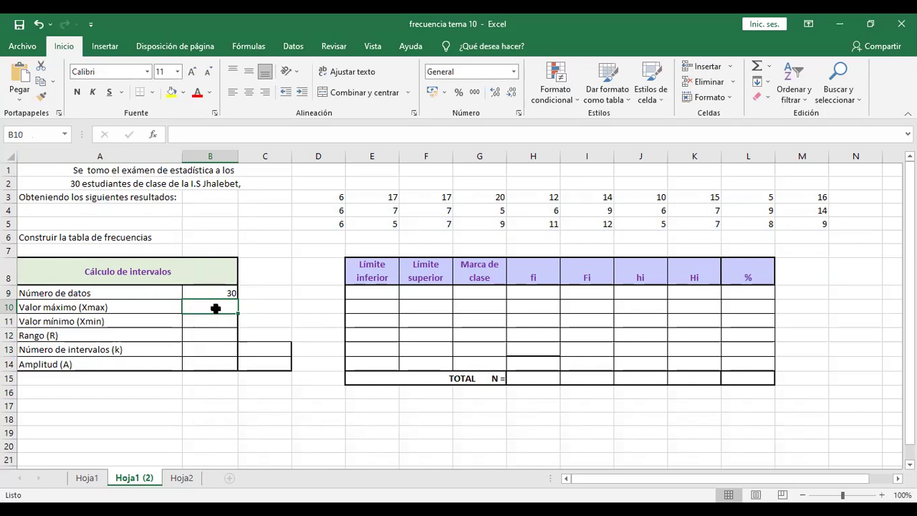
Step: Calculate the maximum exam score (Xmax) in B10 with +MAX(D3:M5)
type("+")
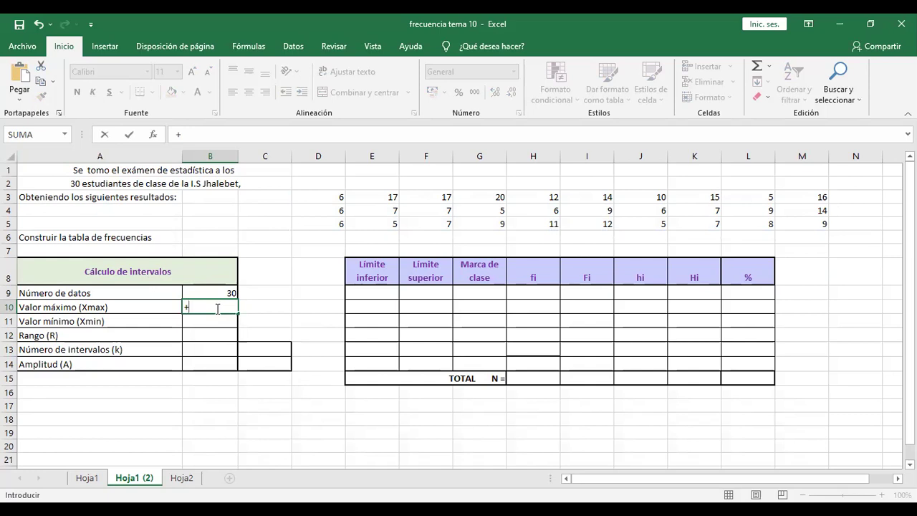
type("MAX")
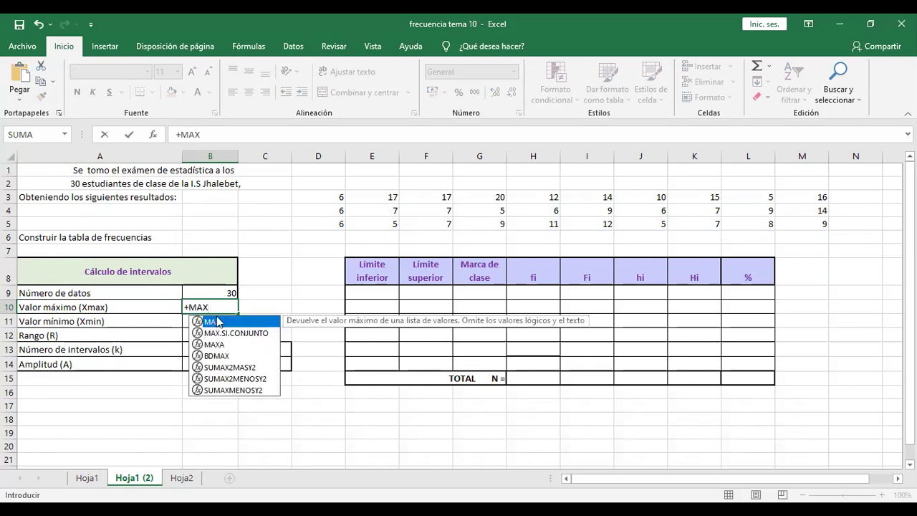
double_click(215, 322)
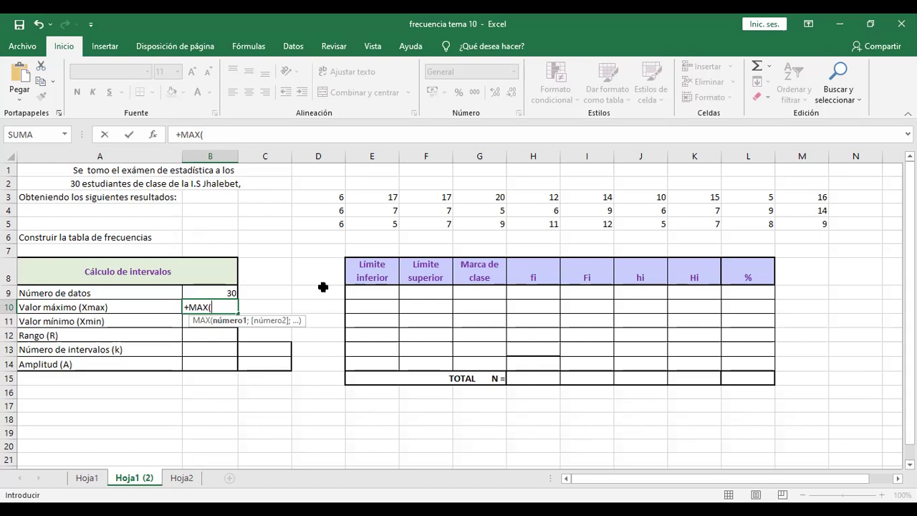
left_click(332, 194)
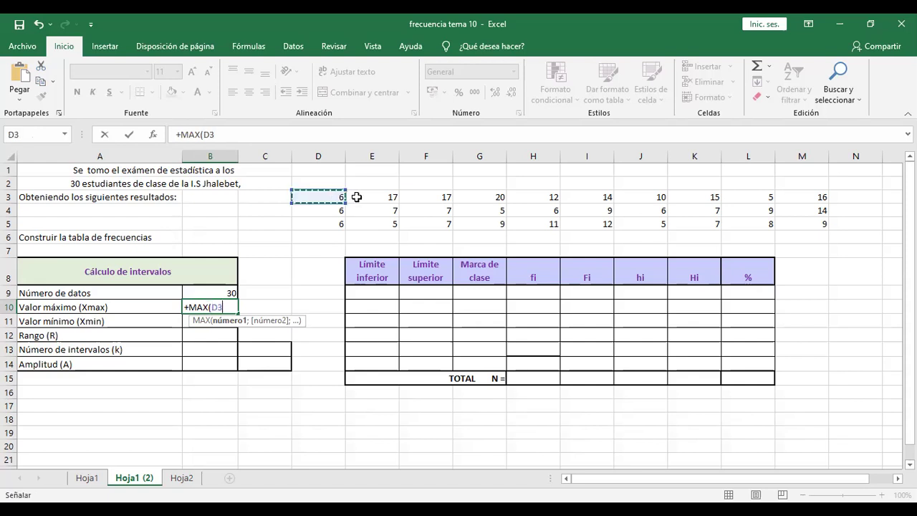
left_click(802, 219, "shift")
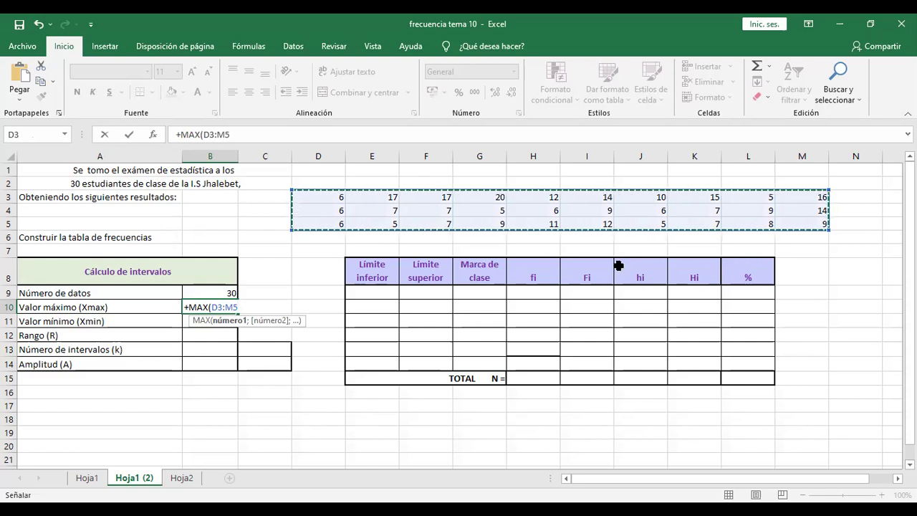
type(")")
key("Return")
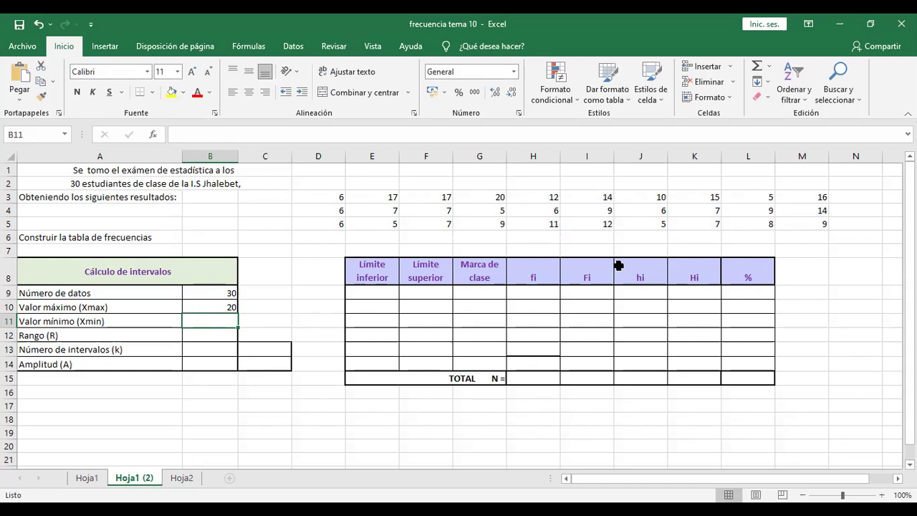
Step: Calculate the minimum exam score (Xmin) in B11 with +MIN(D3:M5)
type("+")
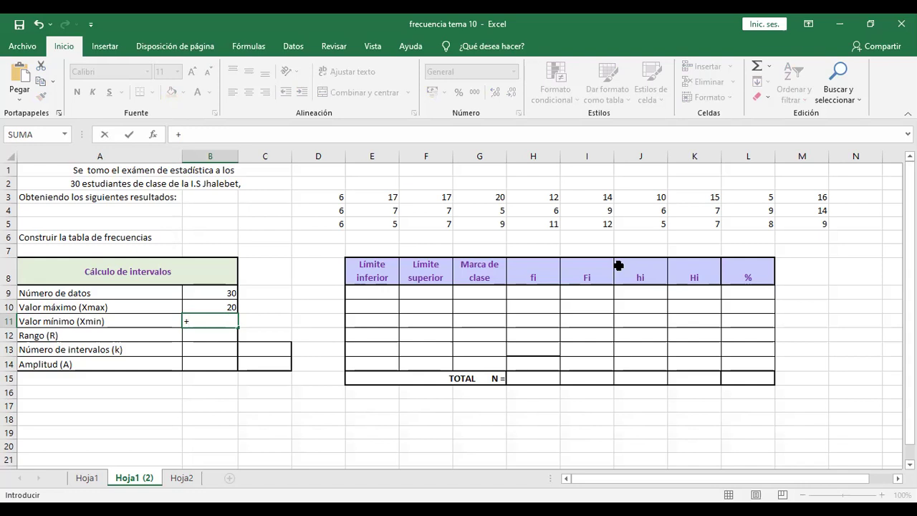
type("MI")
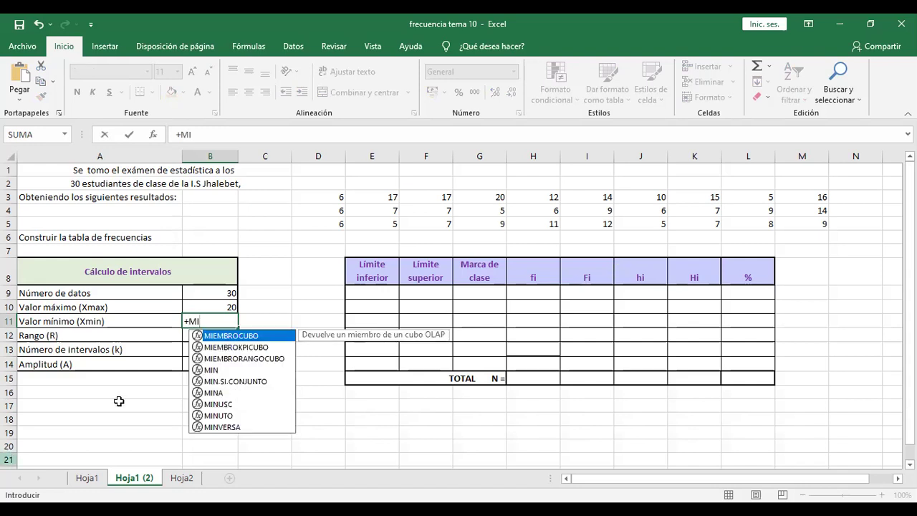
left_click(213, 370)
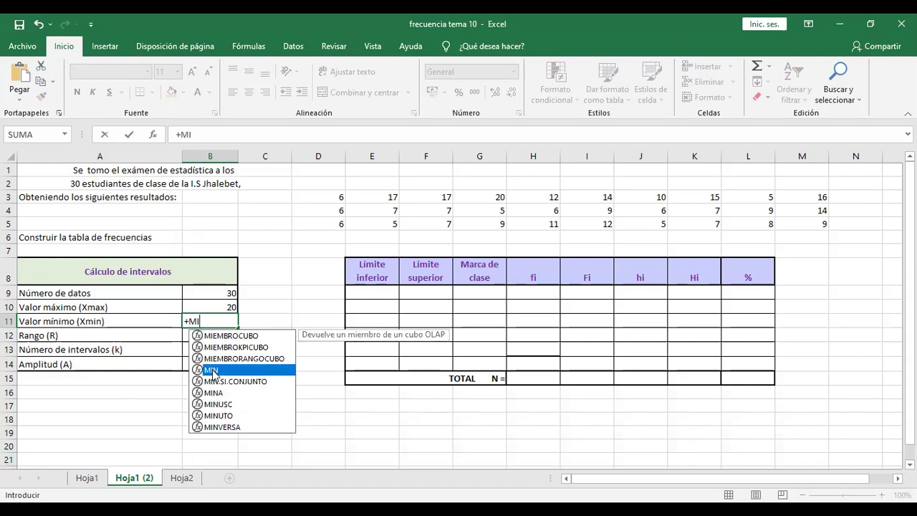
double_click(213, 370)
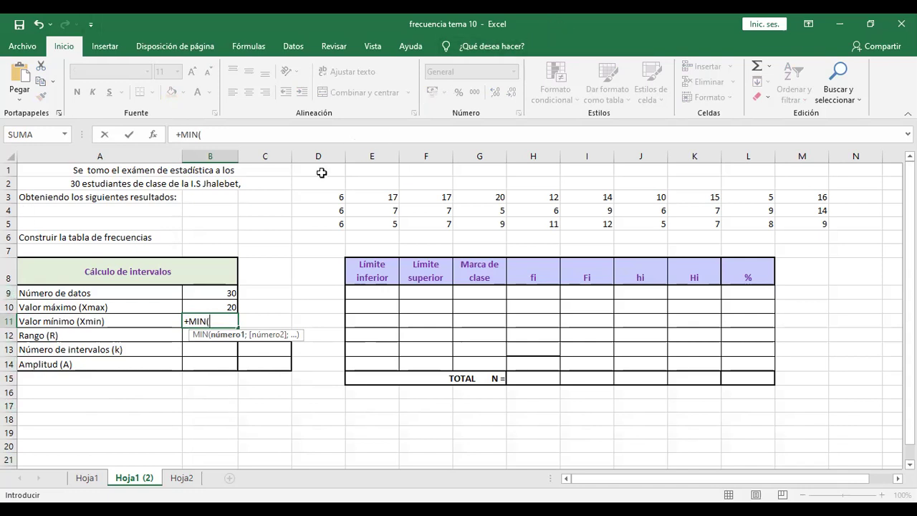
left_click(342, 196)
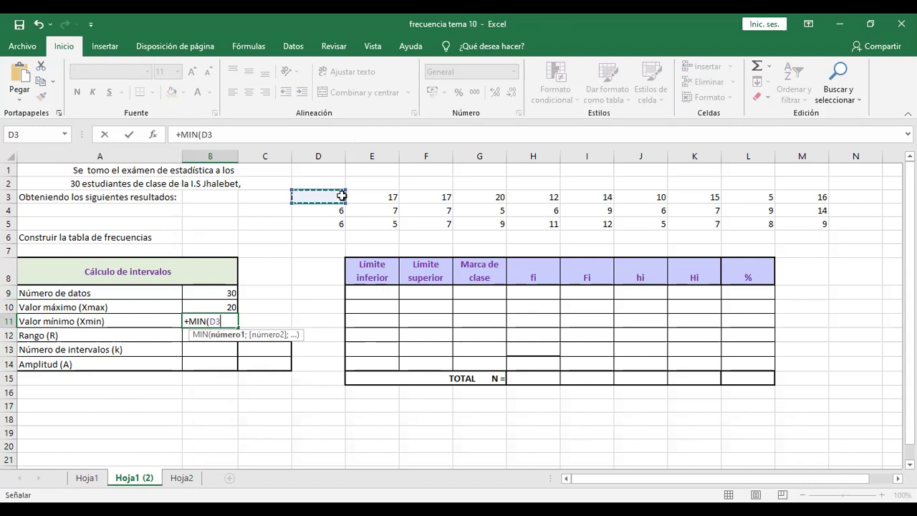
left_click_drag(341, 196, 469, 190)
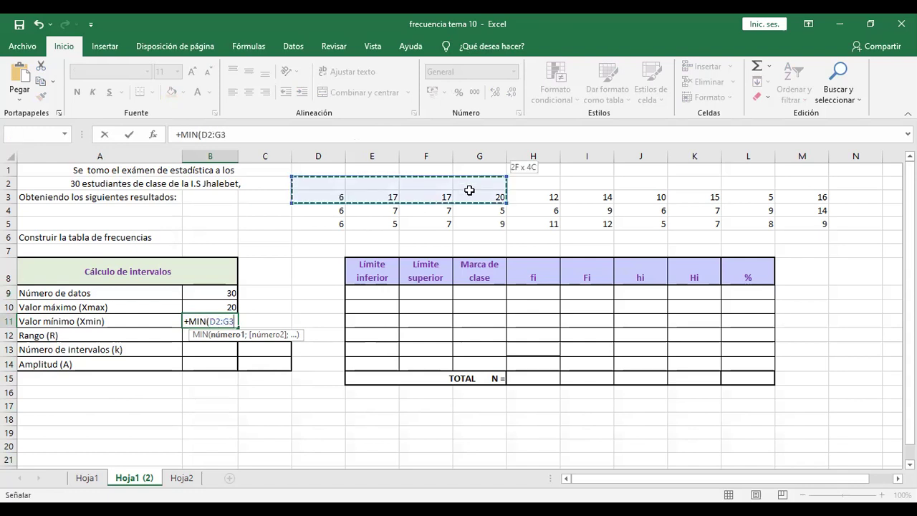
left_click_drag(469, 189, 814, 225)
type(")")
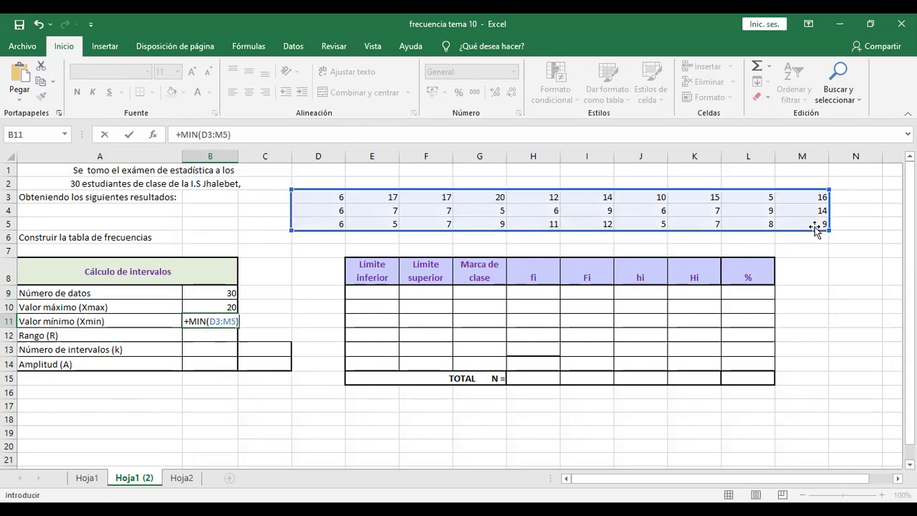
key("Return")
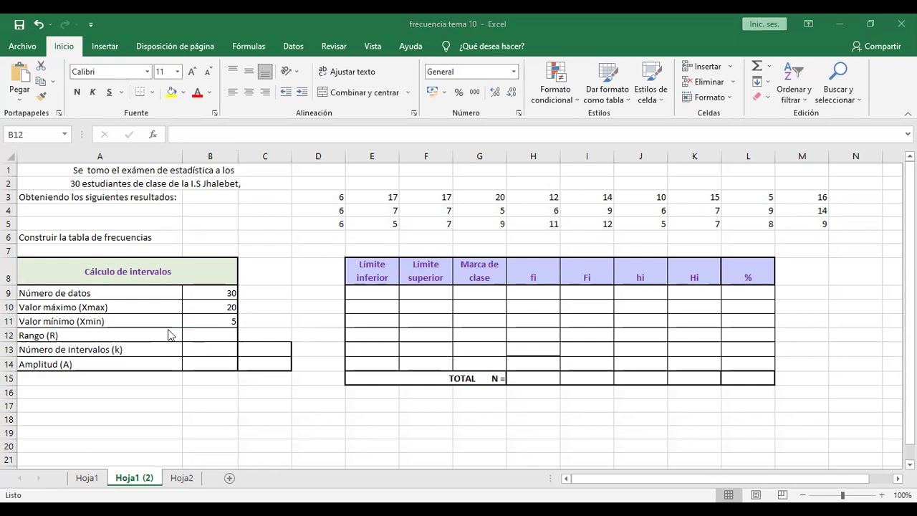
Step: Calculate the range (R) in B12 as maximum minus minimum with +B10-B11
left_click(219, 332)
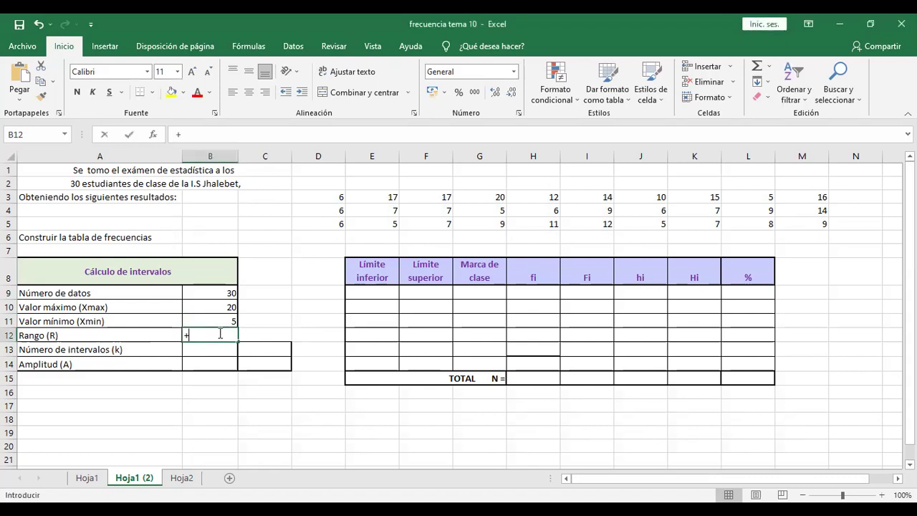
type("+")
left_click(226, 310)
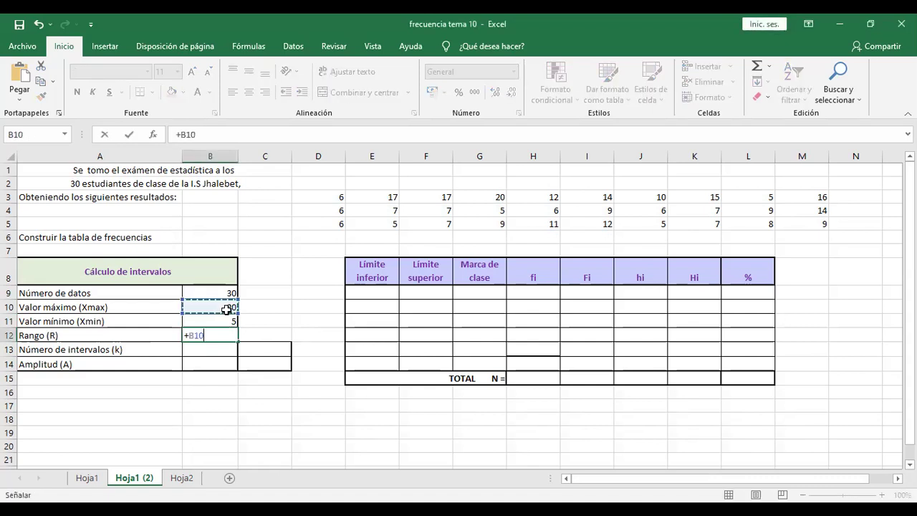
type("-")
left_click(230, 321)
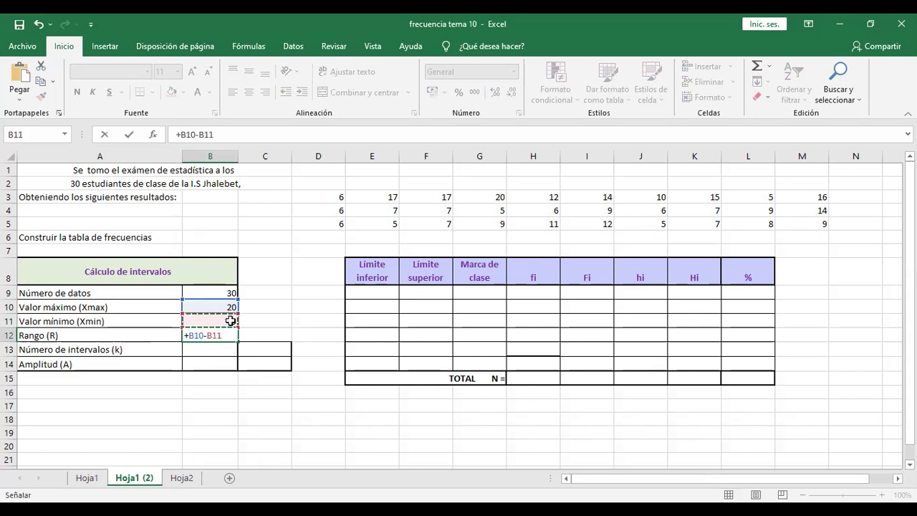
key("Return")
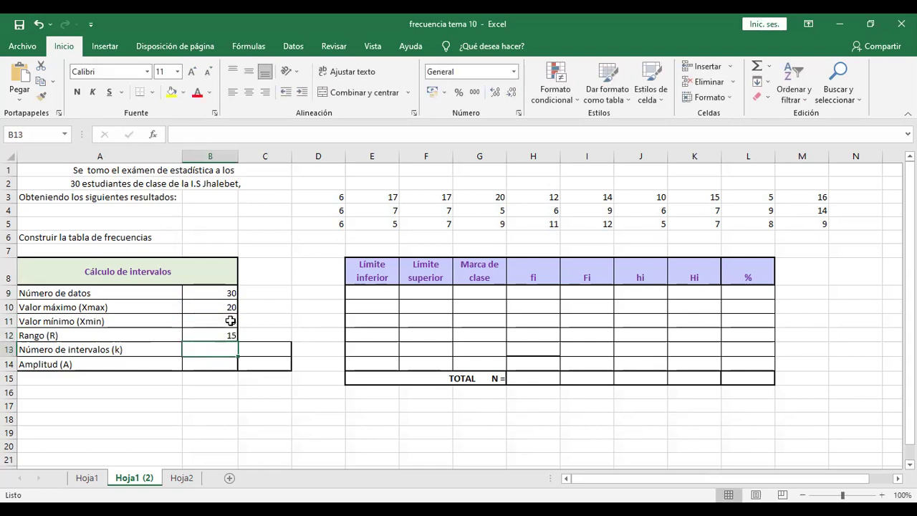
Step: Calculate the unrounded number of intervals (k) in C13 with +1+3.322*LOG10(B9), and select cell B13 beside it
key("Right")
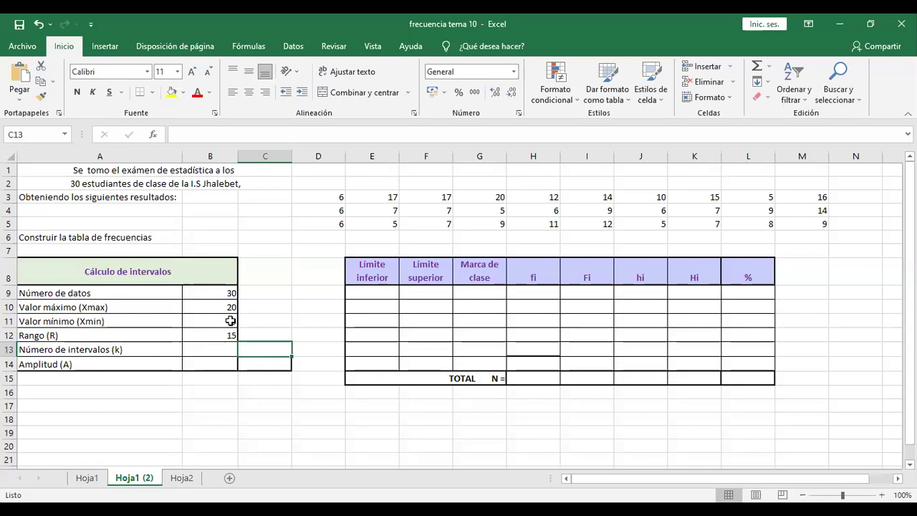
type("+")
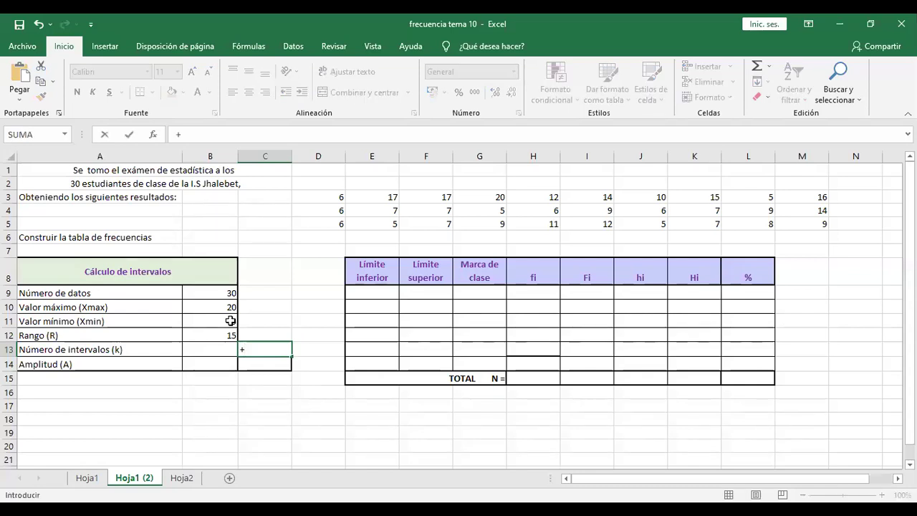
type("1+3.322")
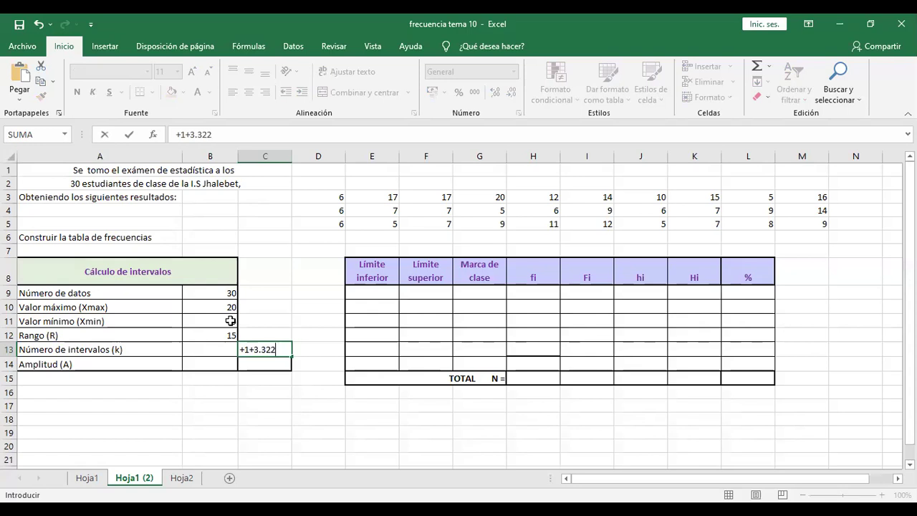
type("*")
type("LO")
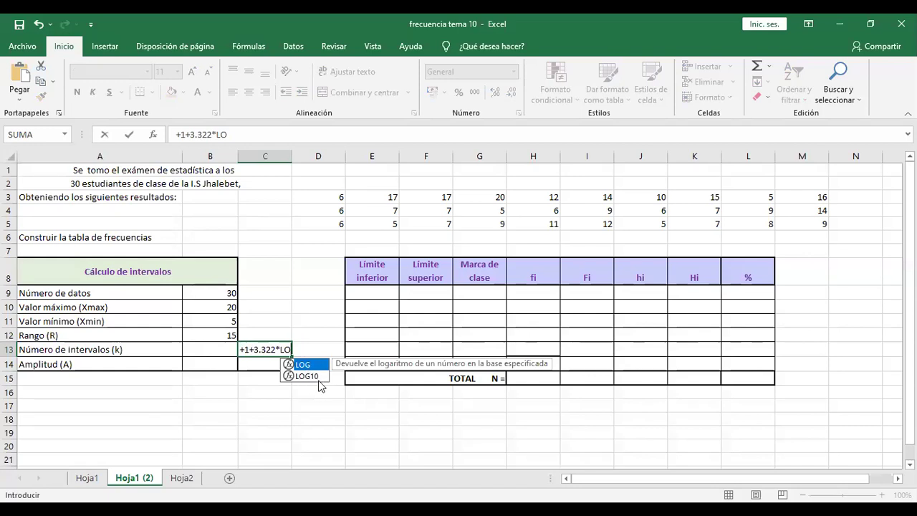
left_click(319, 377)
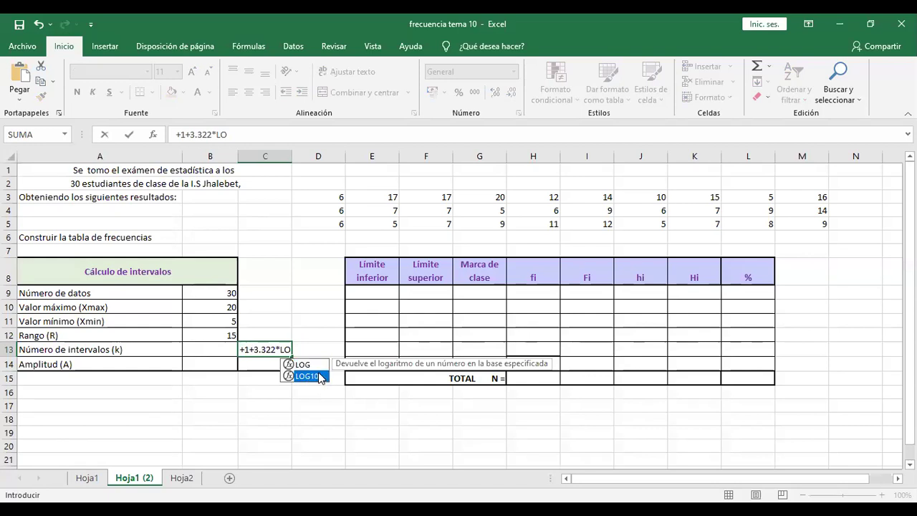
double_click(319, 377)
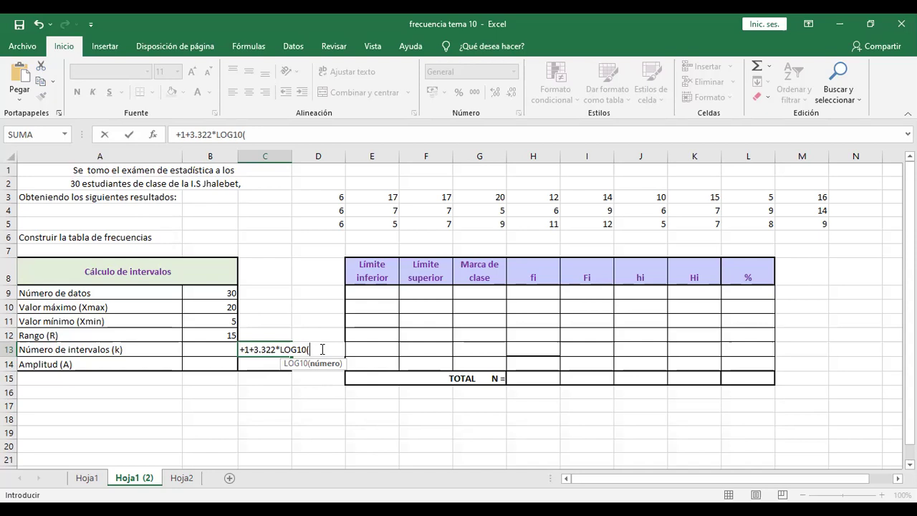
left_click(222, 292)
left_click(223, 293)
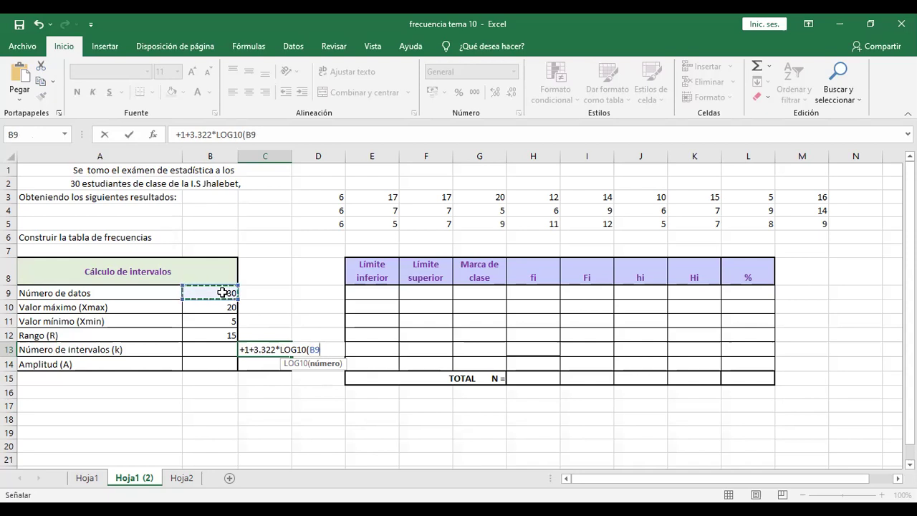
type(")")
key("Return")
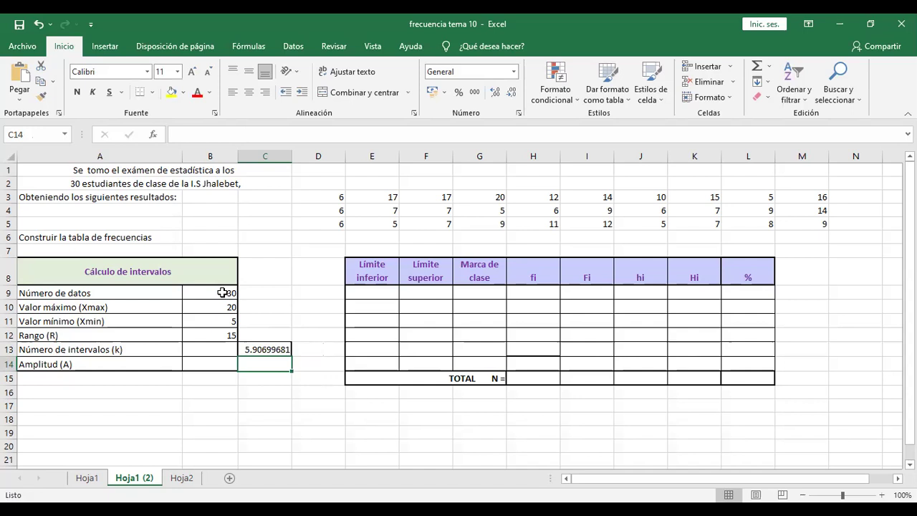
left_click(220, 349)
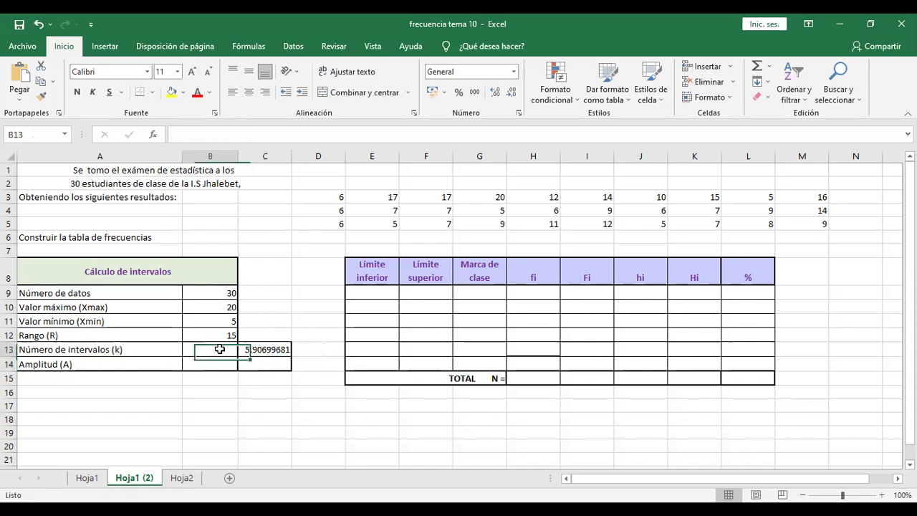
Step: Enter 6 as the number of intervals (k) in B13 and calculate the unrounded amplitude in C14 with +B12/B13
type("6")
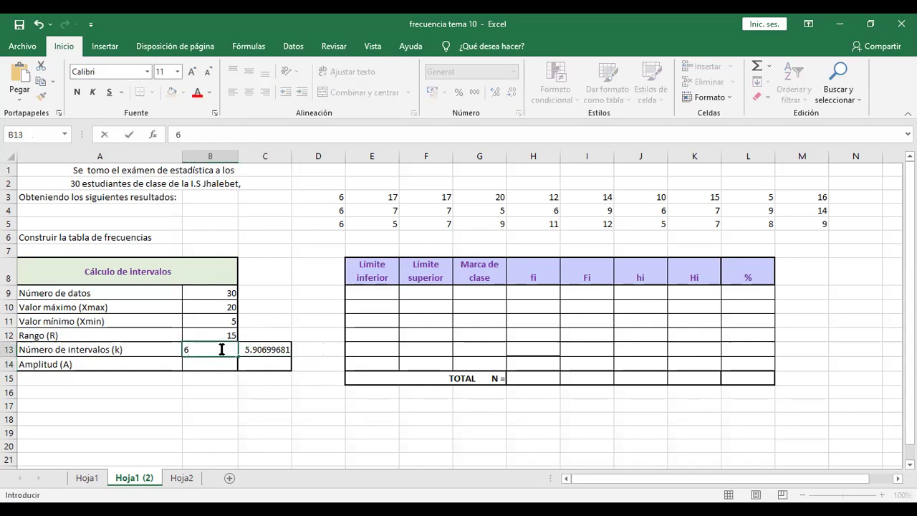
key("Return")
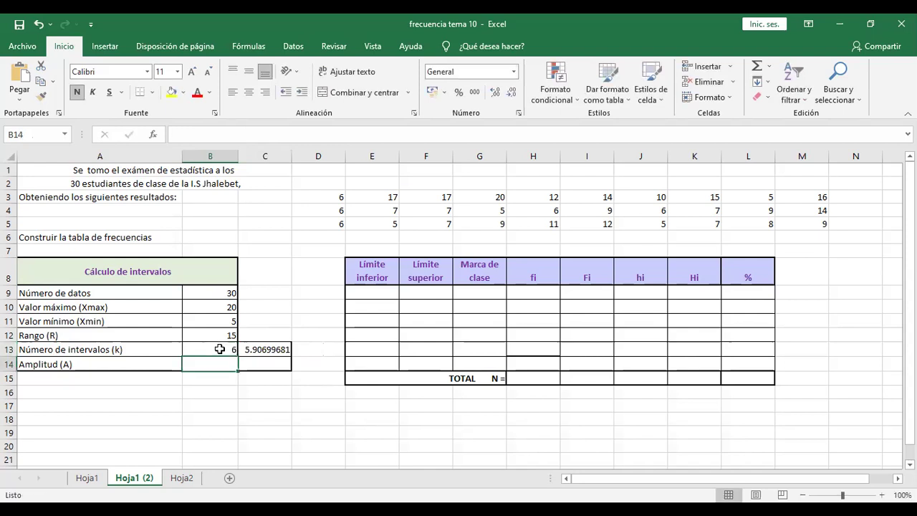
key("Right")
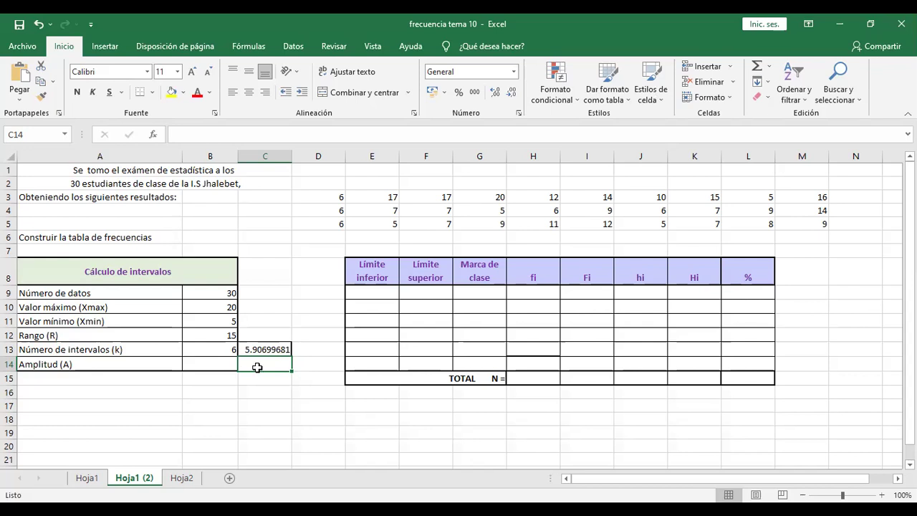
type("+")
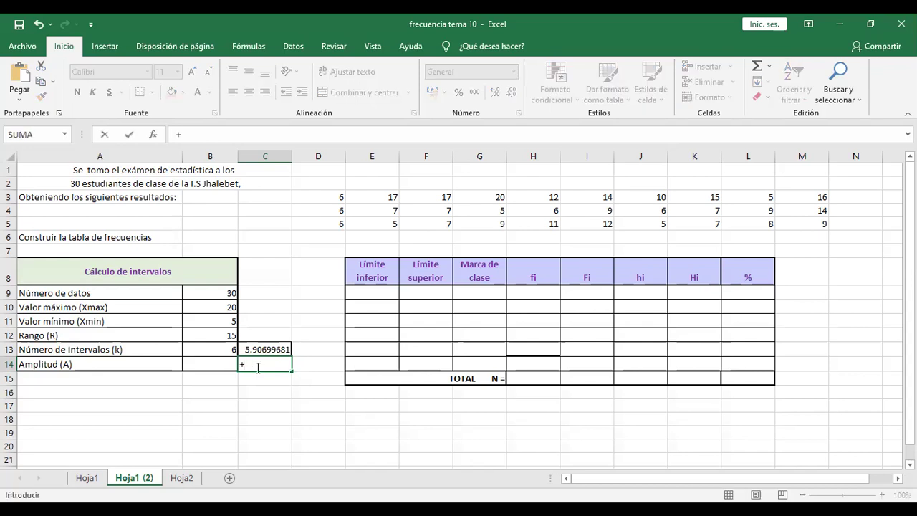
left_click(219, 335)
type("/")
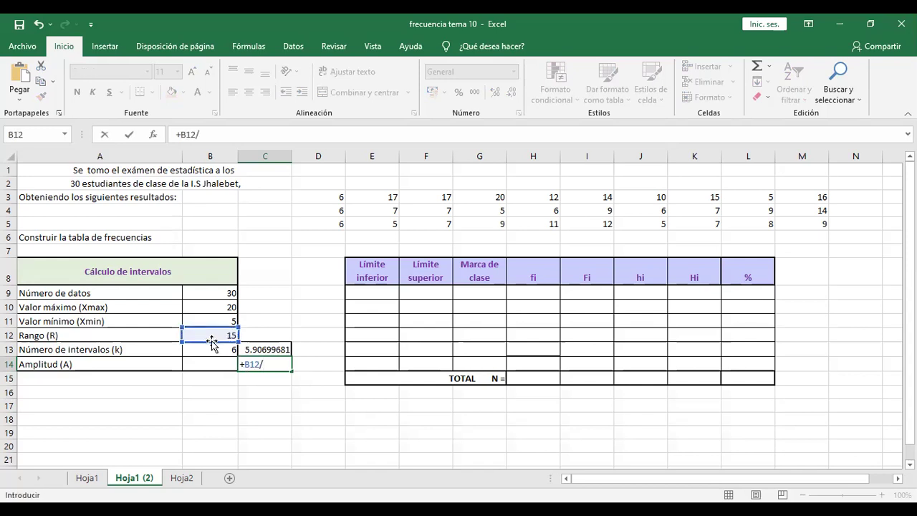
left_click(211, 349)
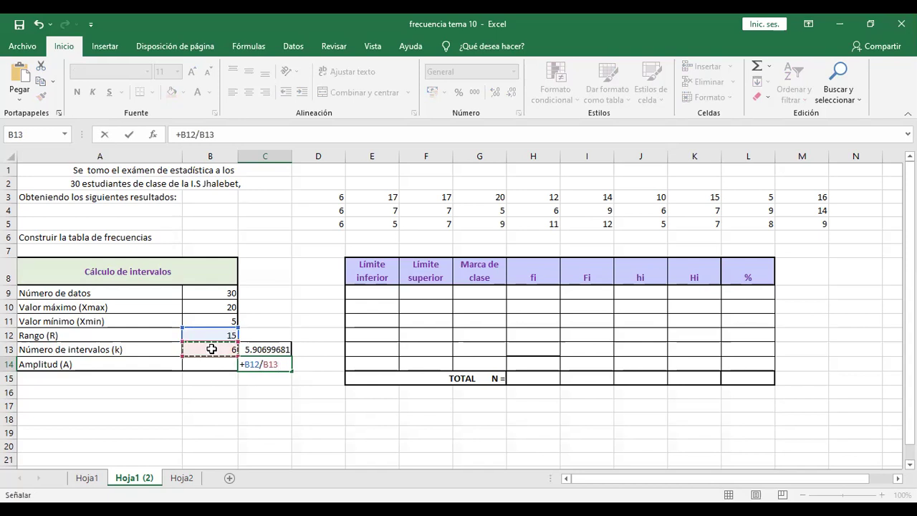
key("Return")
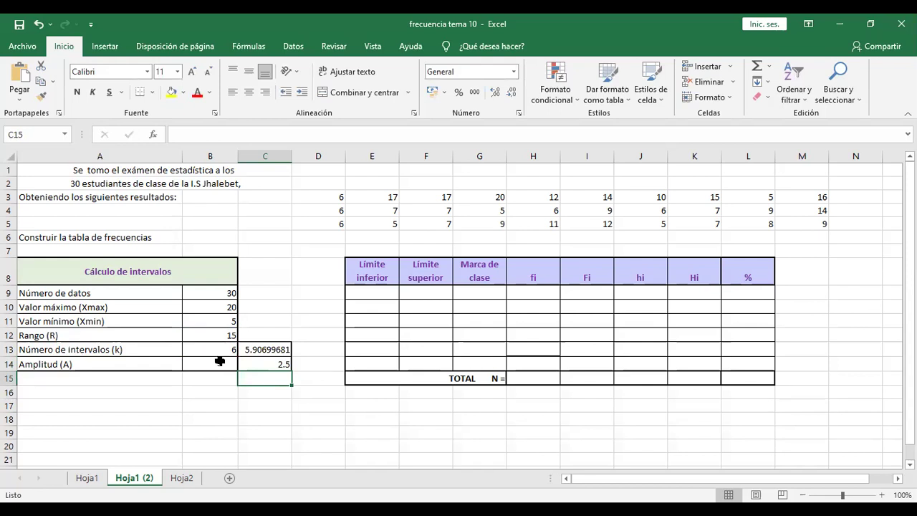
Step: Enter 2 as the amplitude (A) in B14 and set the first lower limit in E9 to the minimum score with +B11
left_click(219, 361)
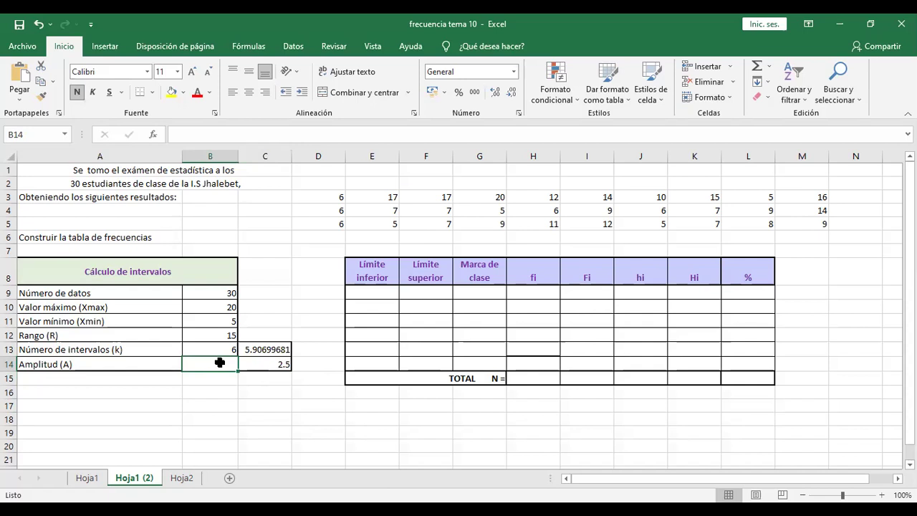
type("2")
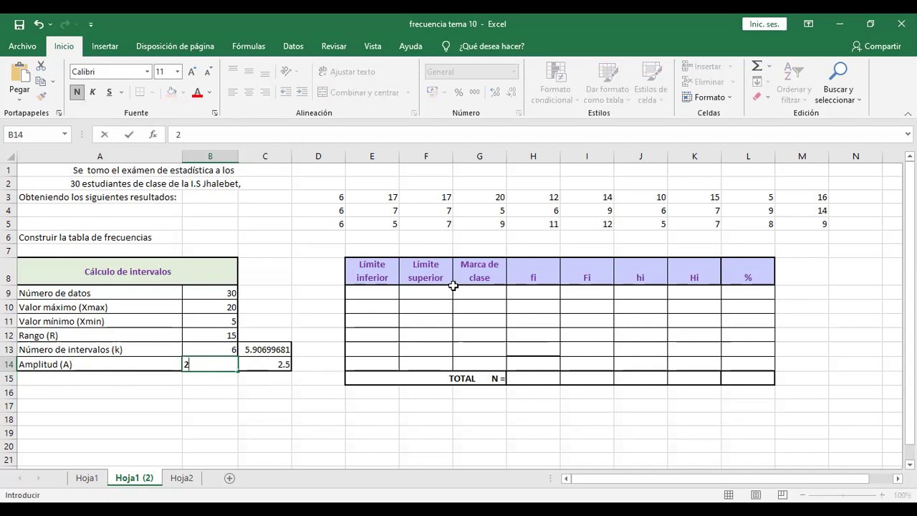
left_click(371, 288)
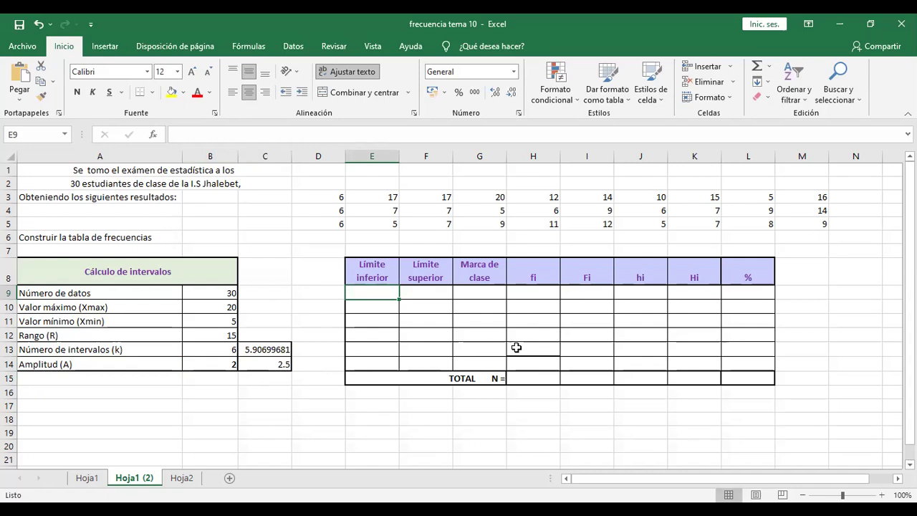
type("+")
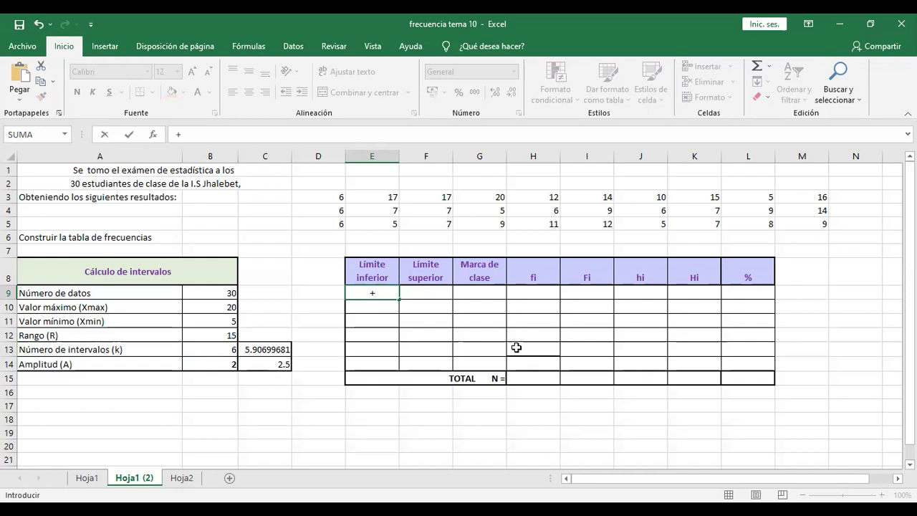
left_click(220, 320)
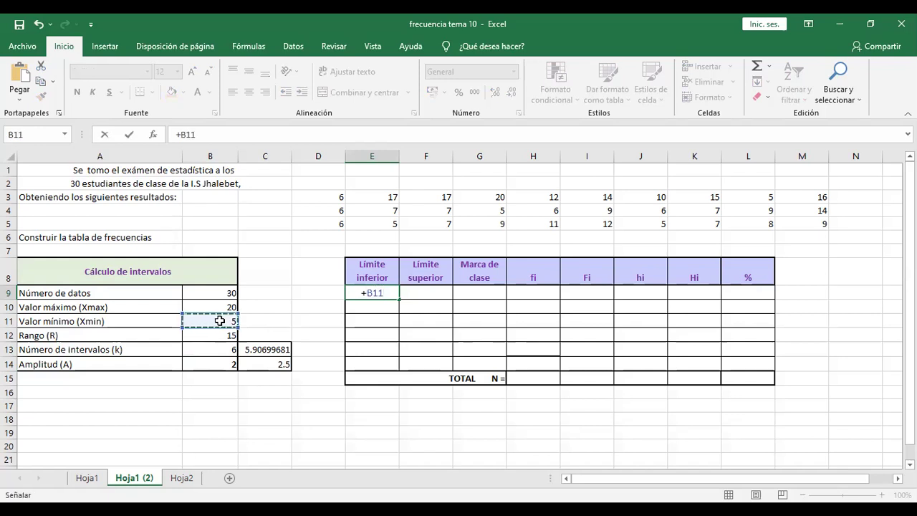
key("Return")
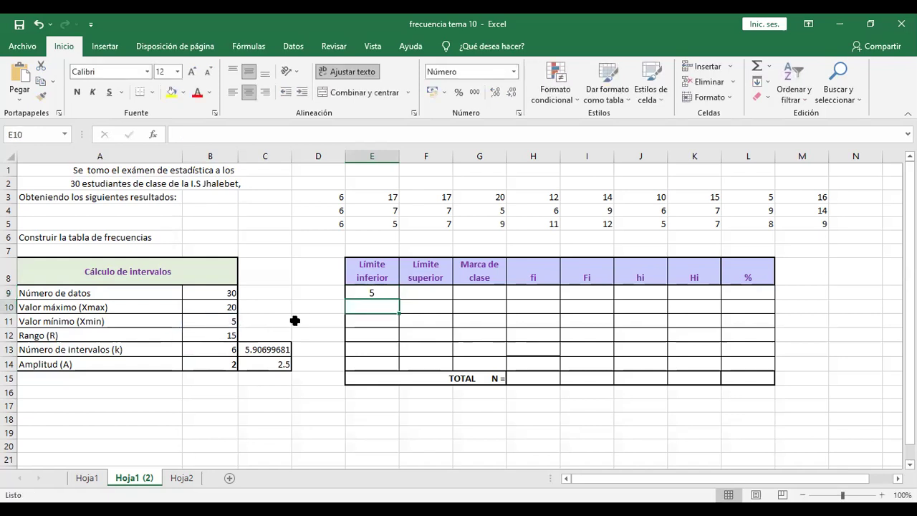
Step: Calculate the first upper limit in F9 as lower limit plus the fixed amplitude with +E9+$B$14
left_click(430, 293)
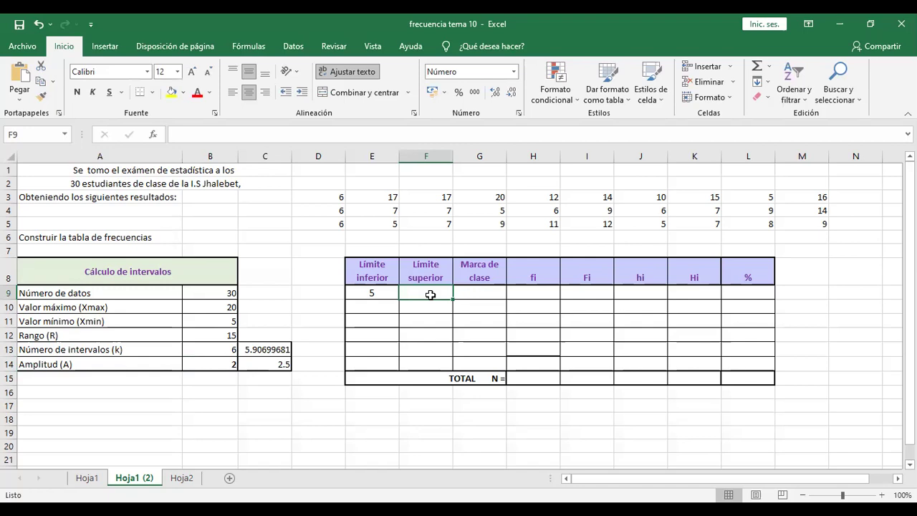
type("+")
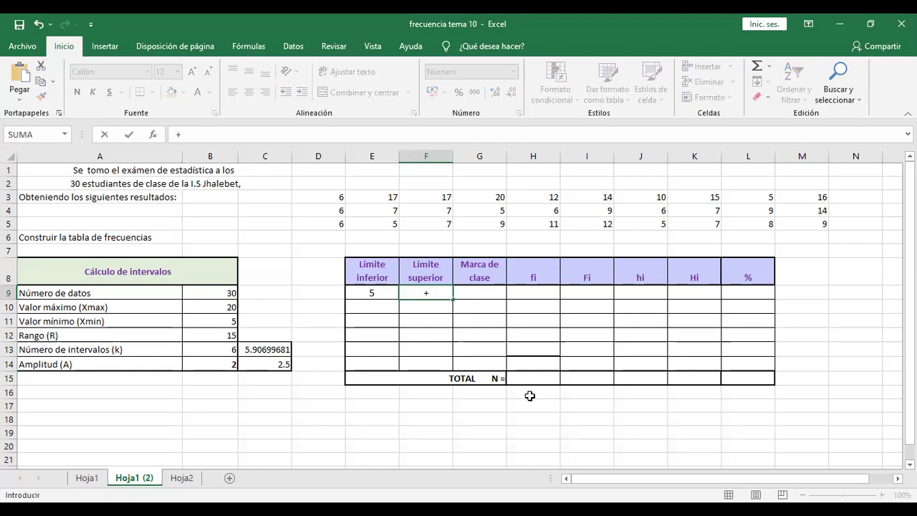
left_click(374, 291)
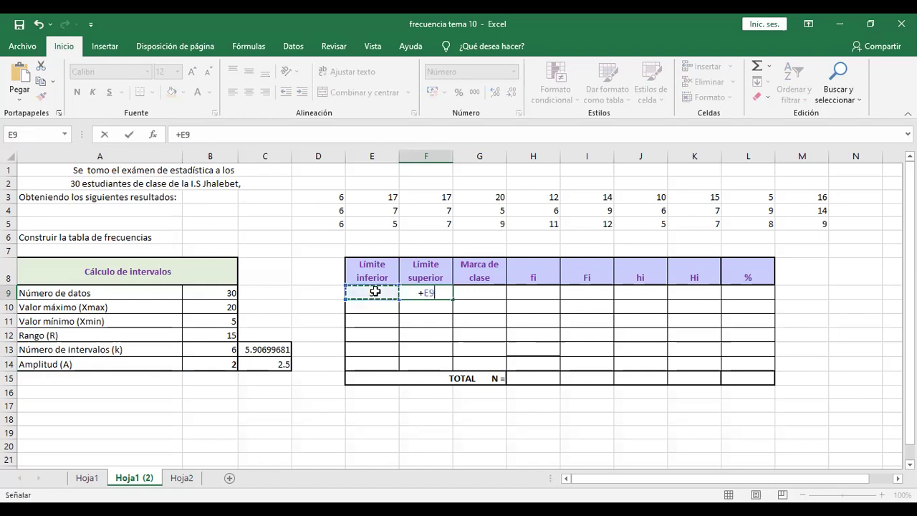
type("+")
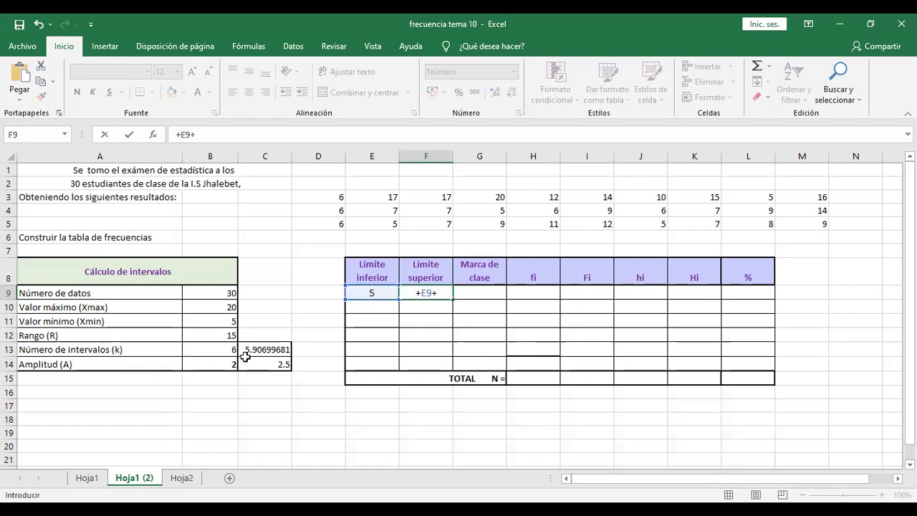
left_click(215, 361)
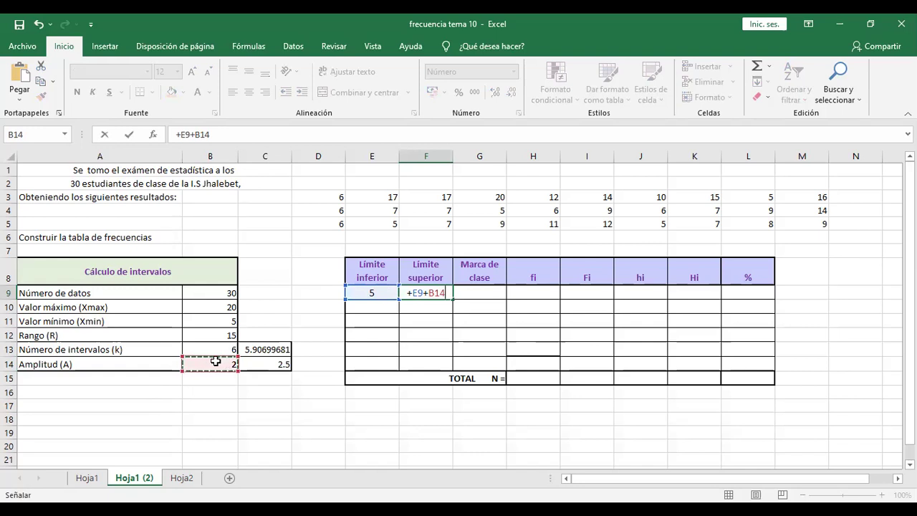
key("F4")
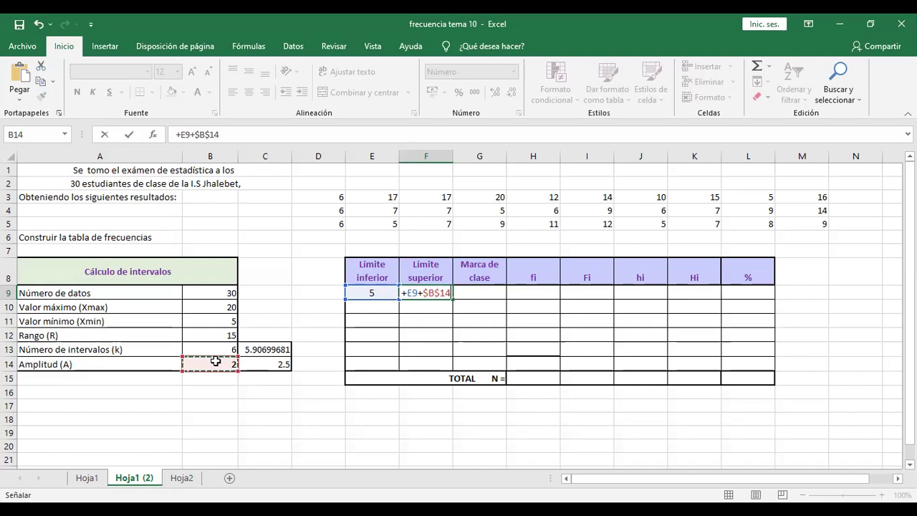
key("Return")
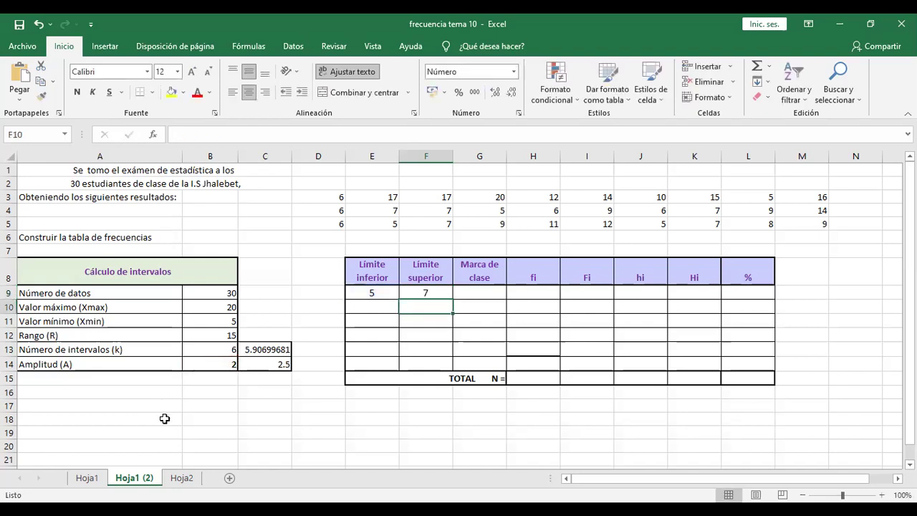
Step: Calculate the second lower limit in E10 as the previous upper limit plus one with +F9+1
left_click(360, 305)
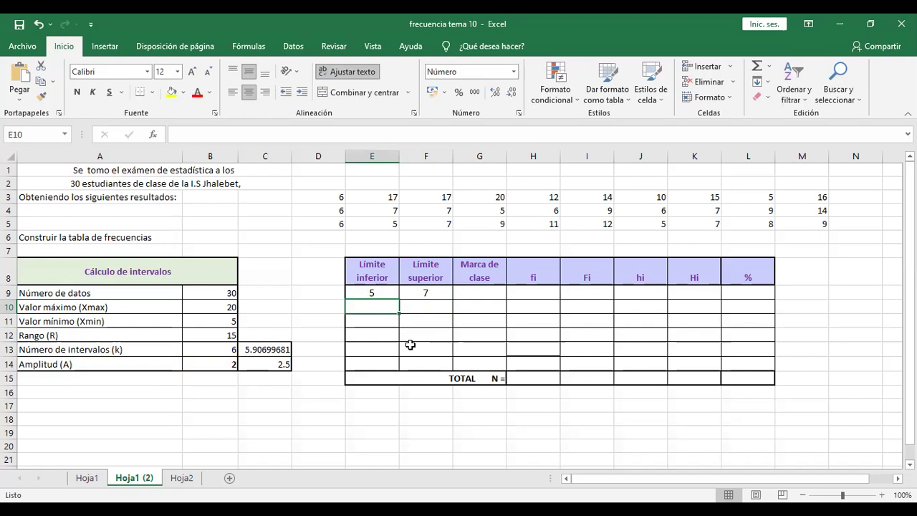
type("+")
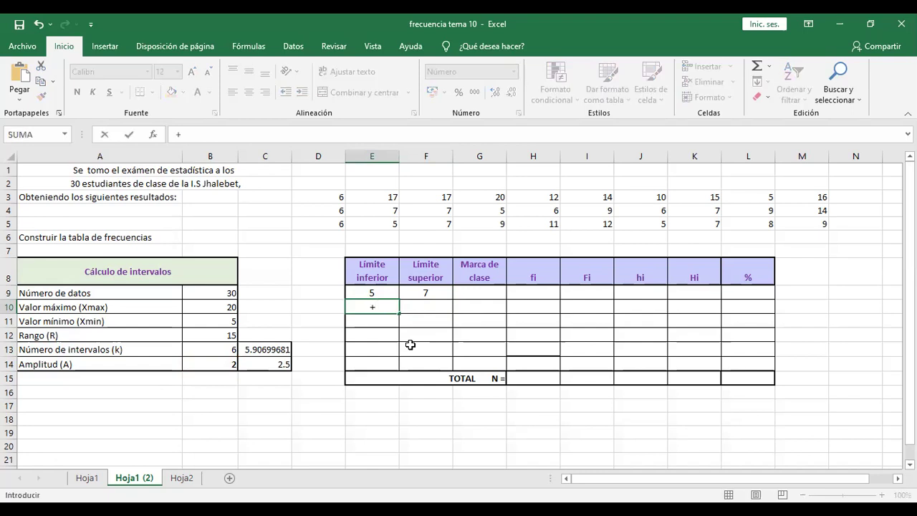
left_click(439, 289)
type("+1")
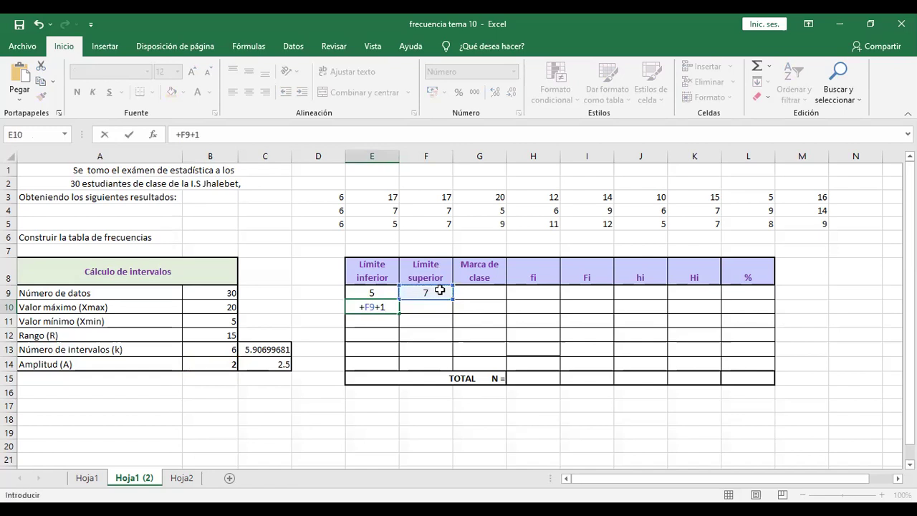
key("Return")
Step: Fill the lower limit formula from E10 down to E14 and the upper limit formula from F9 down to F14
left_click(376, 305)
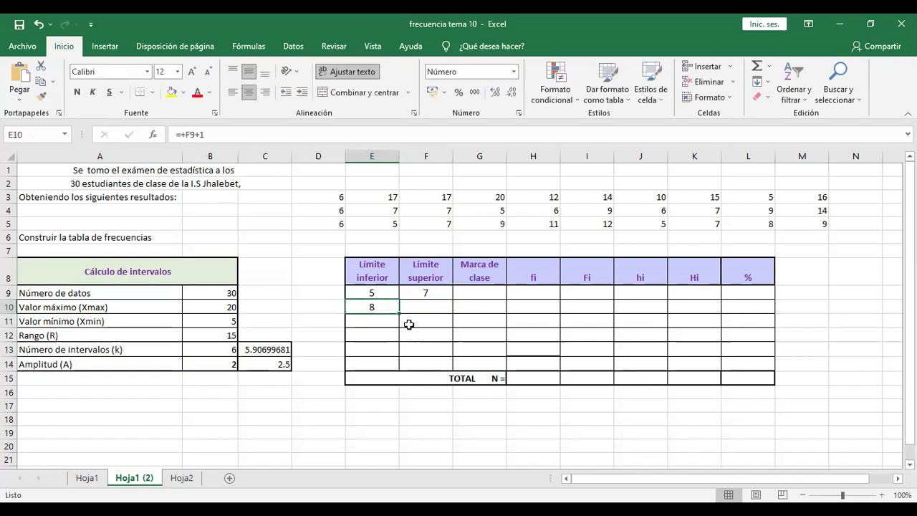
left_click_drag(398, 327, 384, 374)
left_click(436, 291)
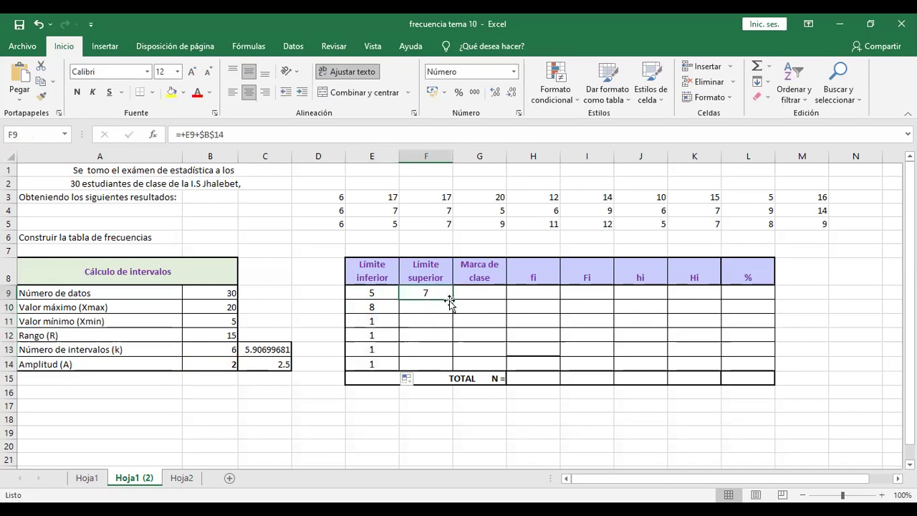
left_click_drag(452, 299, 454, 367)
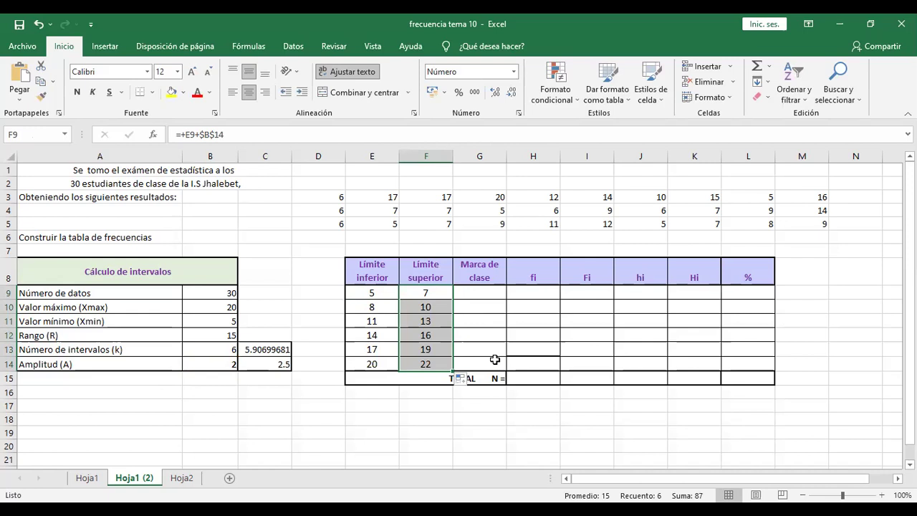
Step: Calculate the class mark in G9 with +(E9+F9)/2 and fill the formula down to G14
left_click(489, 294)
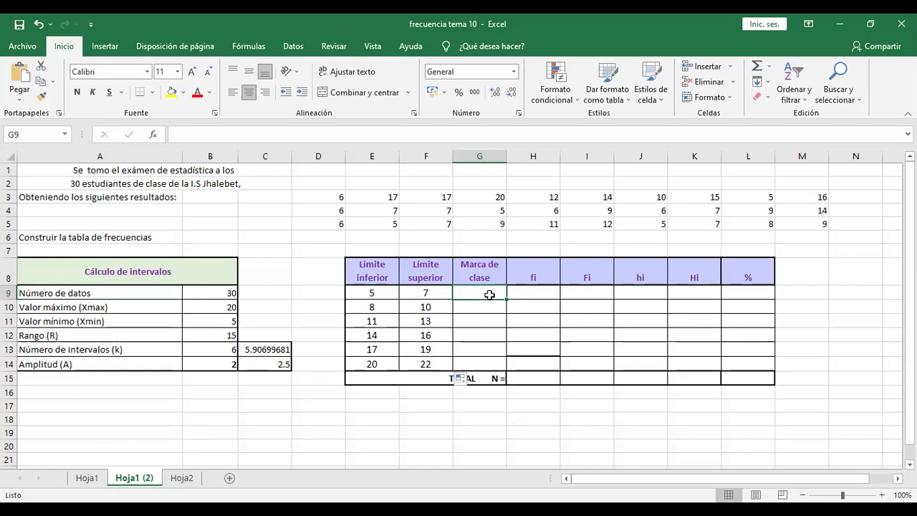
type("+")
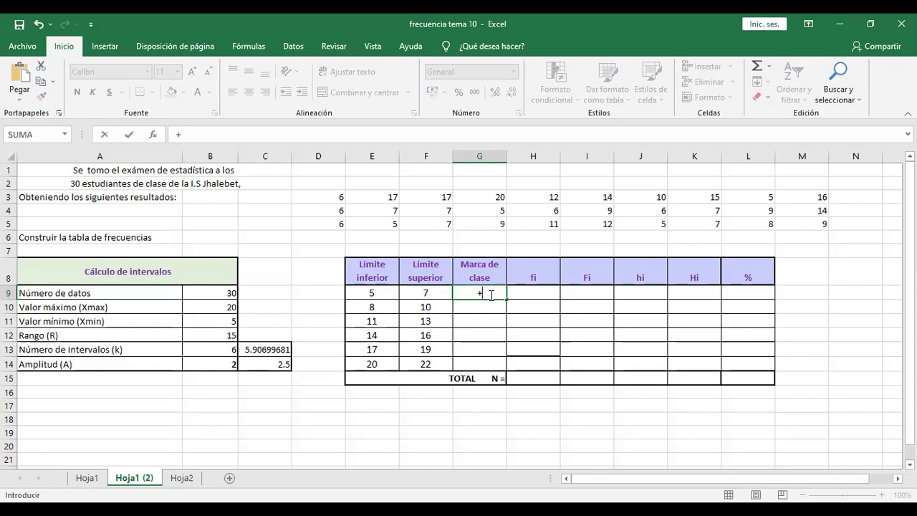
type("(")
left_click(371, 290)
type("+")
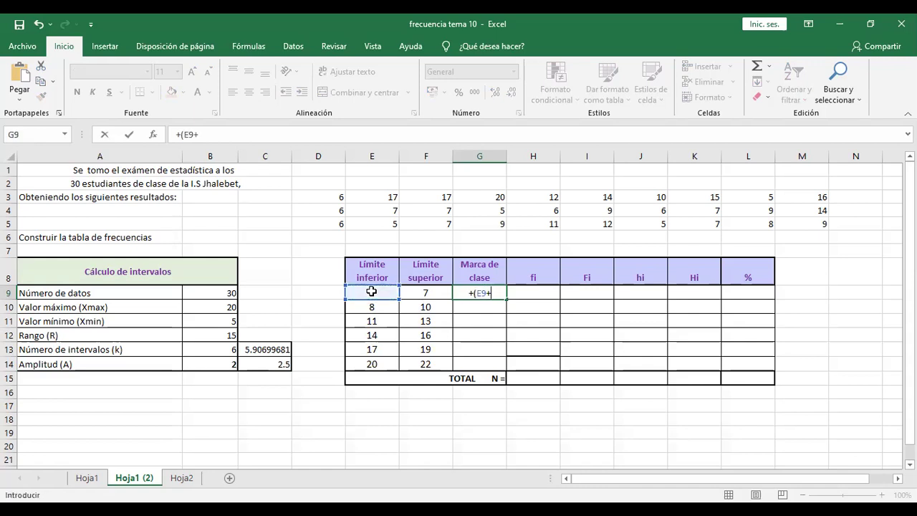
left_click(427, 291)
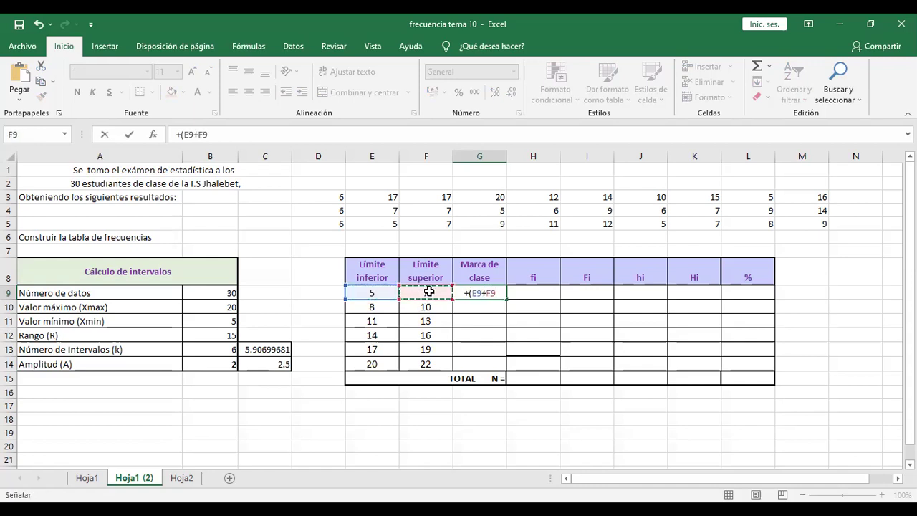
type(")/2")
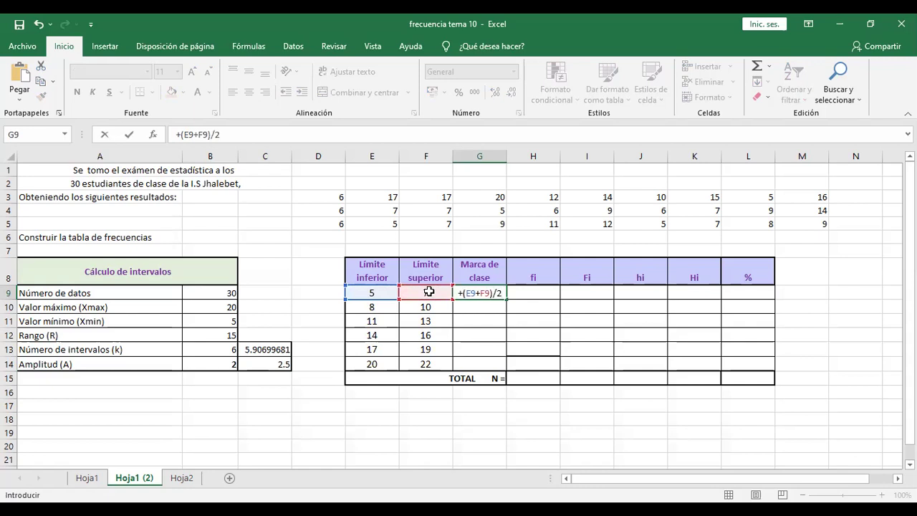
key("Return")
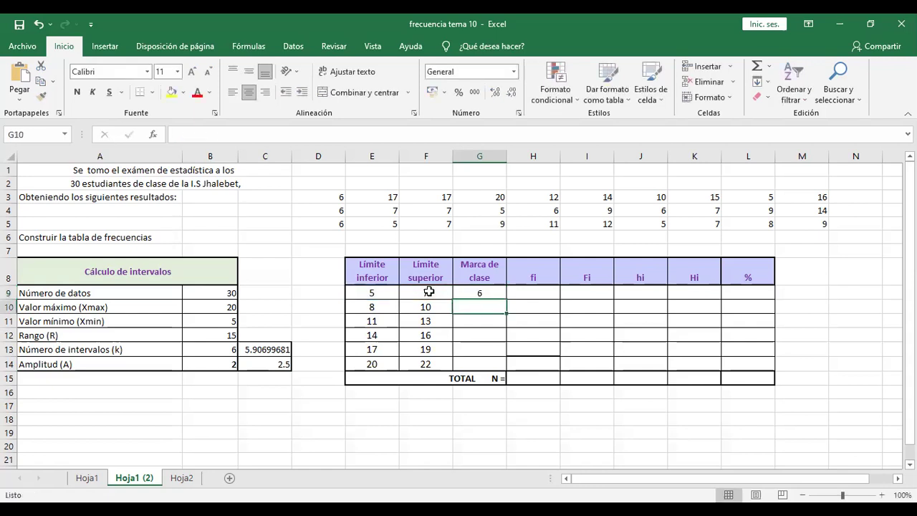
left_click(482, 292)
left_click_drag(506, 299, 506, 366)
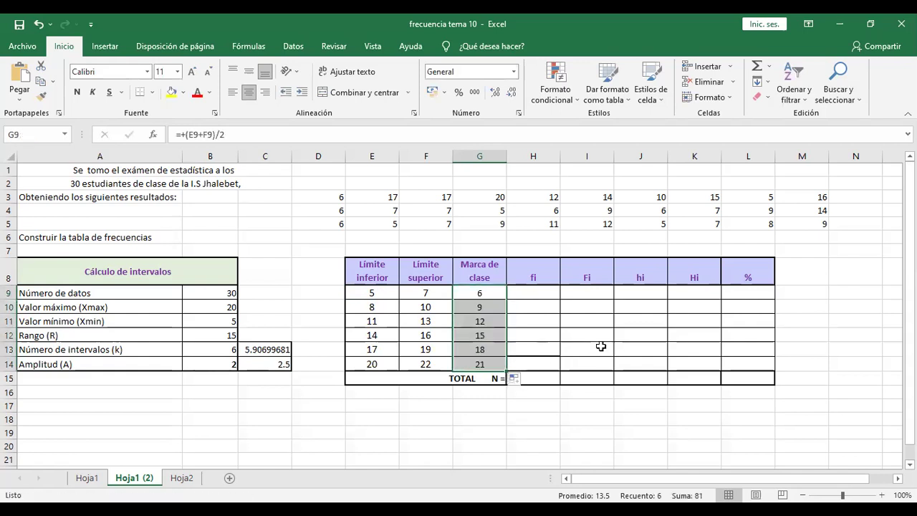
Step: Calculate the first absolute frequency in H9 with +FRECUENCIA(D3:M5;F9:F14), using the scores as data and the upper limits as groups
left_click(543, 290)
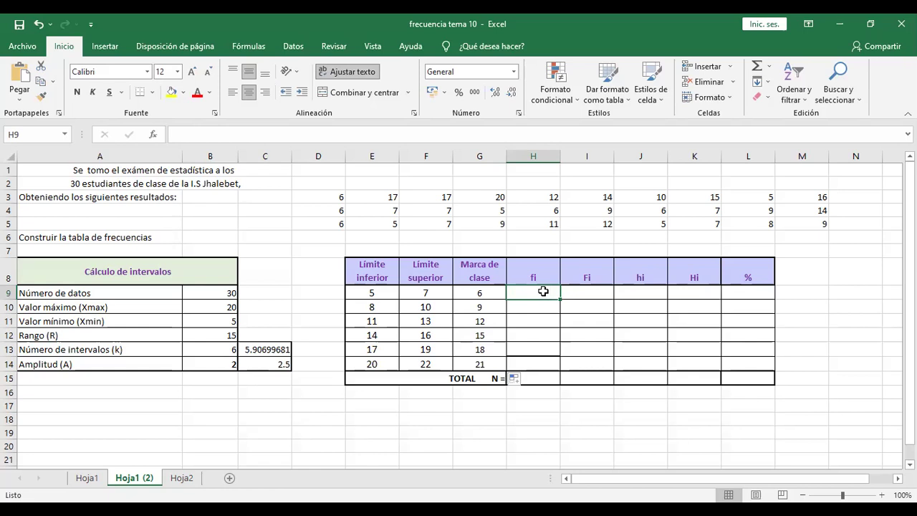
type("+")
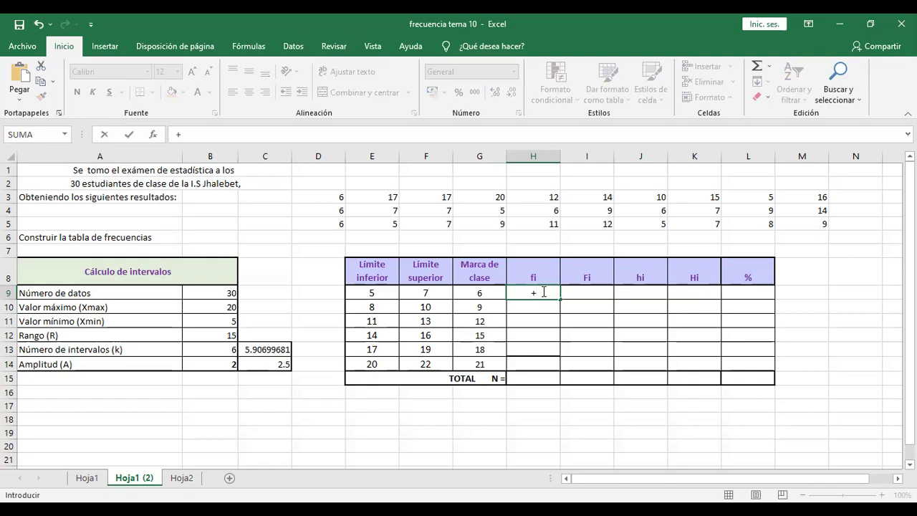
type("FR")
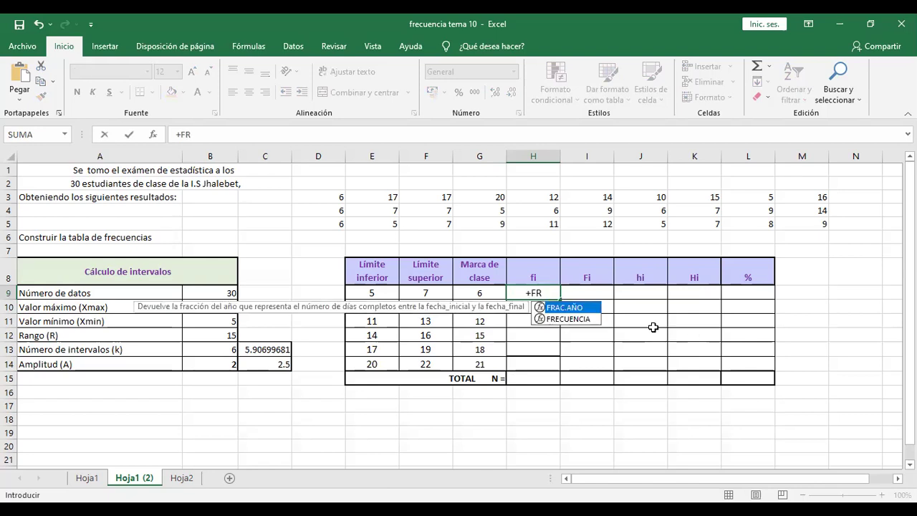
key("Down")
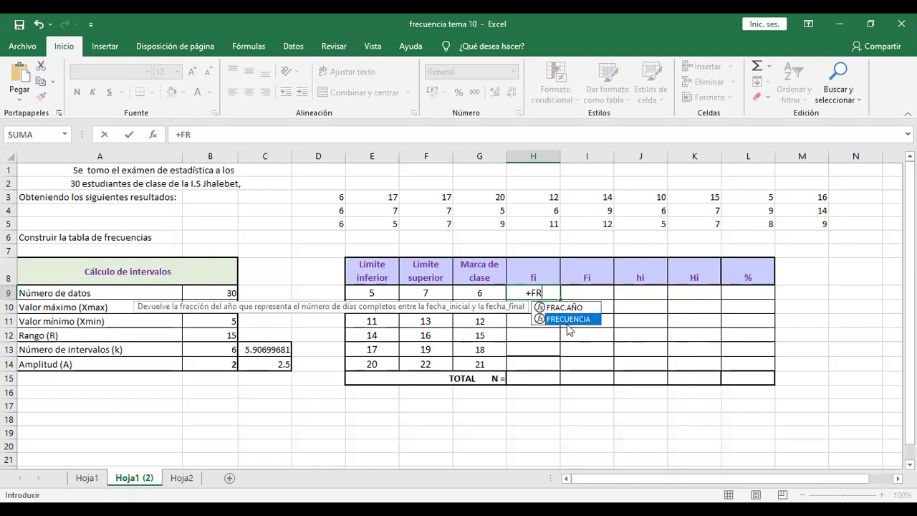
key("Tab")
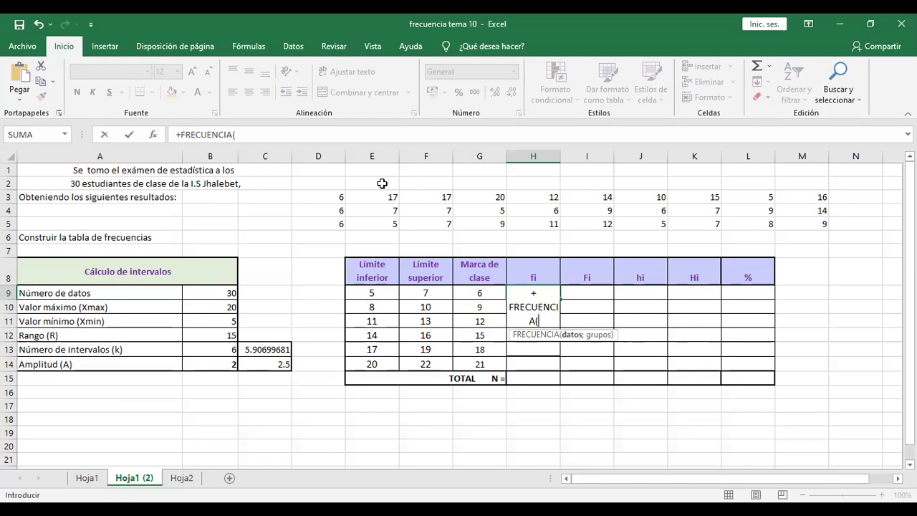
left_click(333, 196)
left_click_drag(337, 196, 808, 227)
type(";")
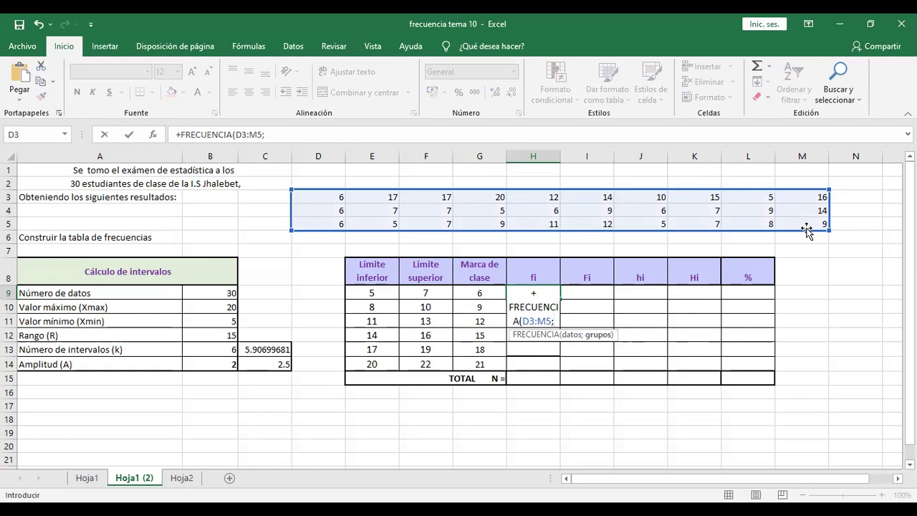
left_click(427, 293)
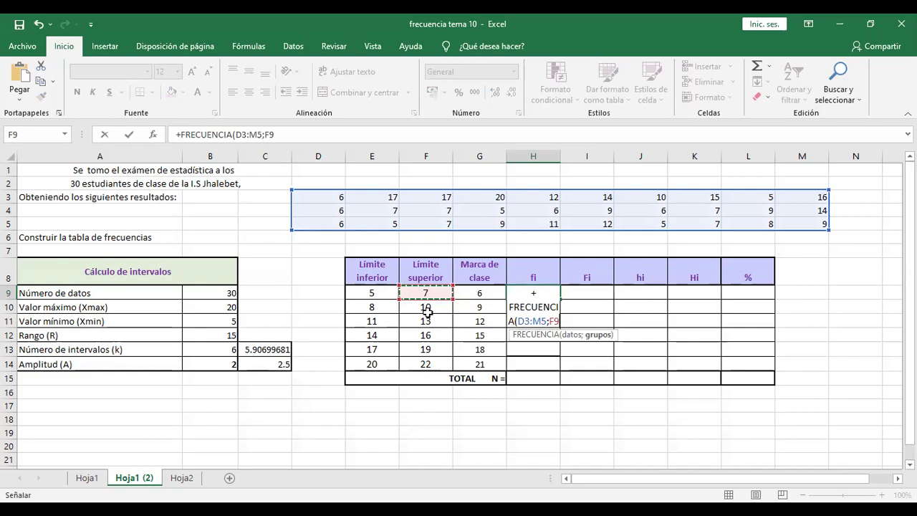
left_click_drag(427, 312, 427, 363)
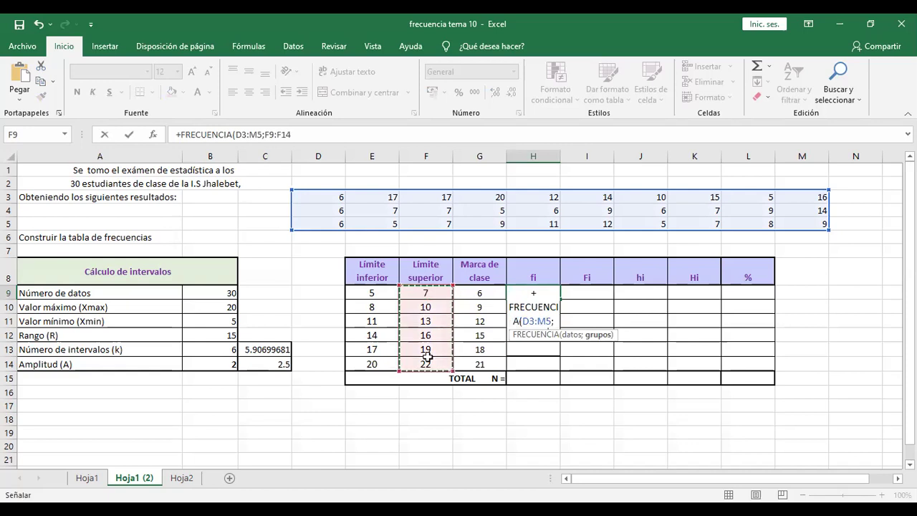
type(")")
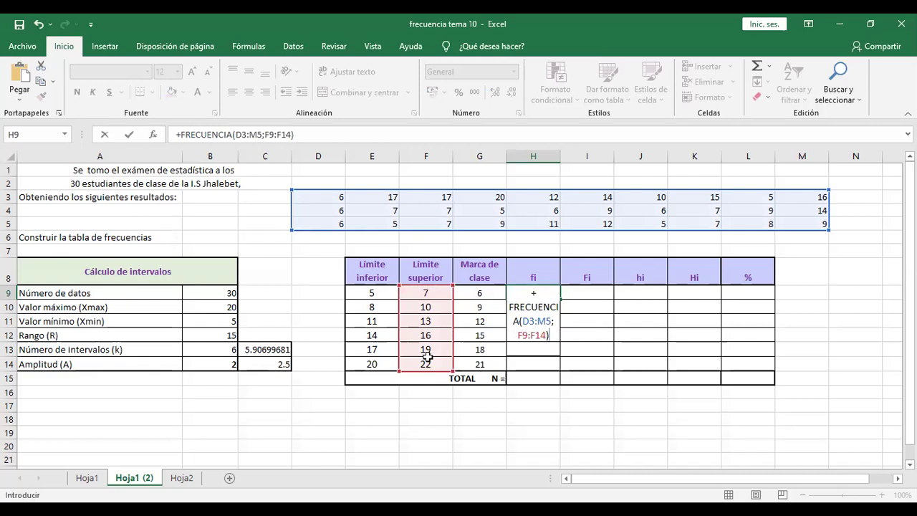
key("Return")
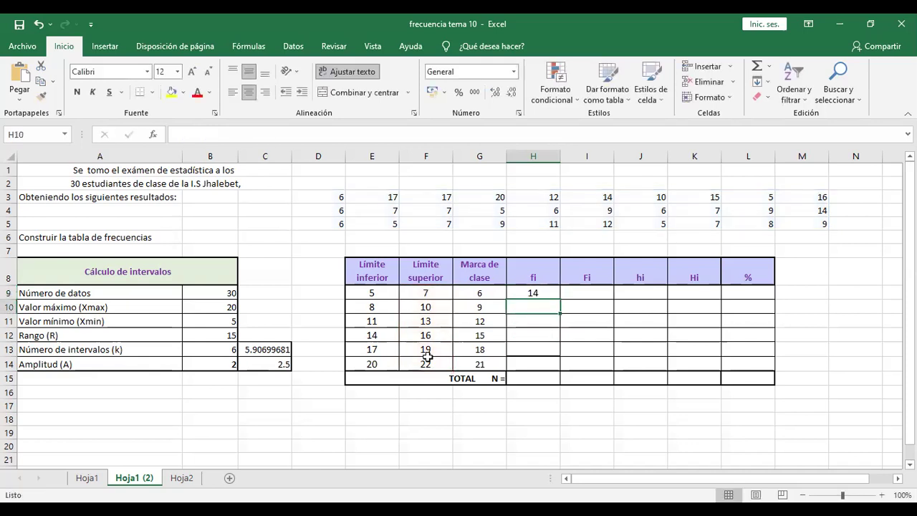
Step: Extend the FRECUENCIA formula over H9:H14 as an array formula and sum the fi column in H15
left_click(542, 290)
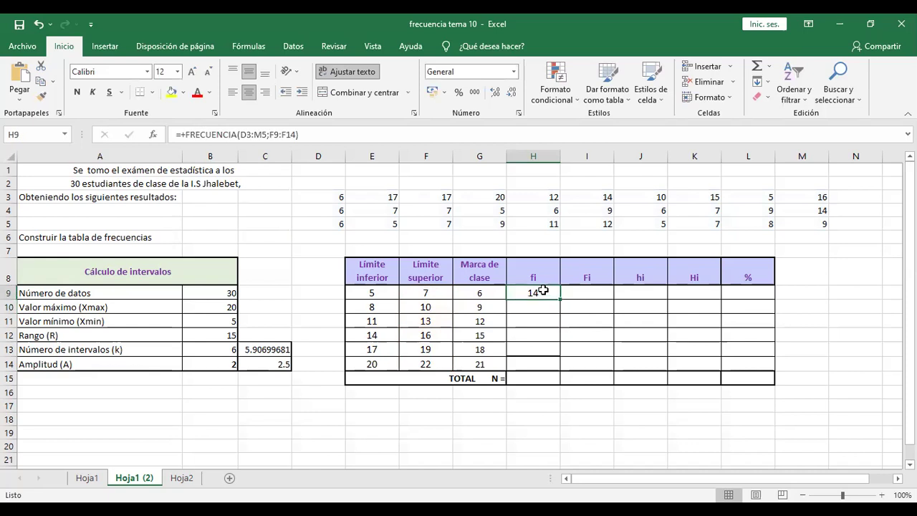
left_click_drag(543, 291, 542, 362)
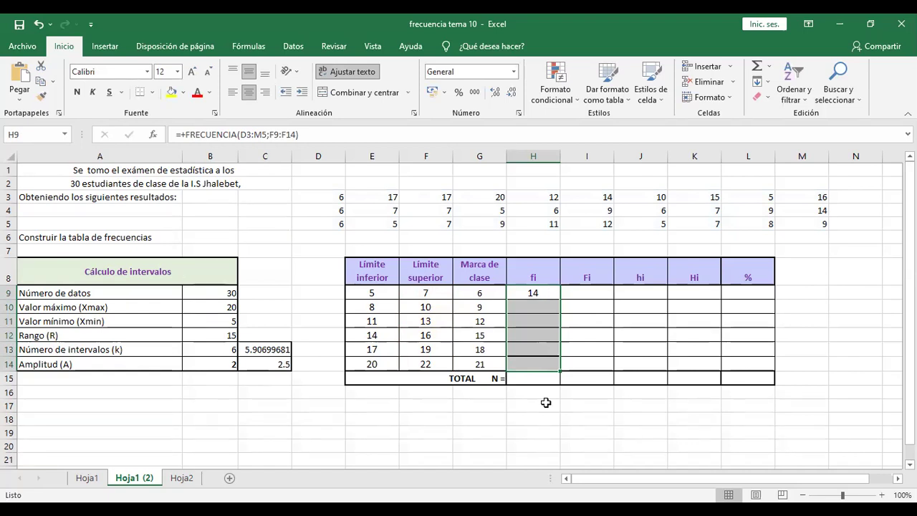
key("F2")
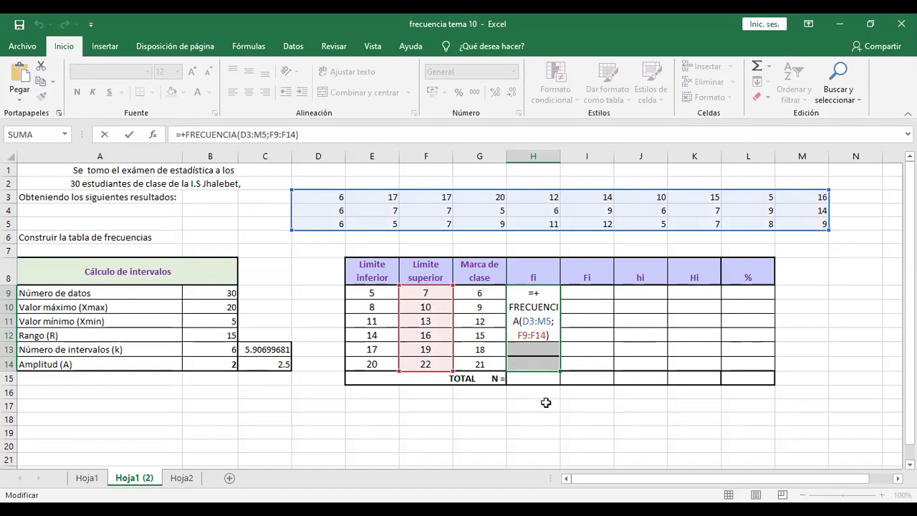
key("ctrl+shift+Return")
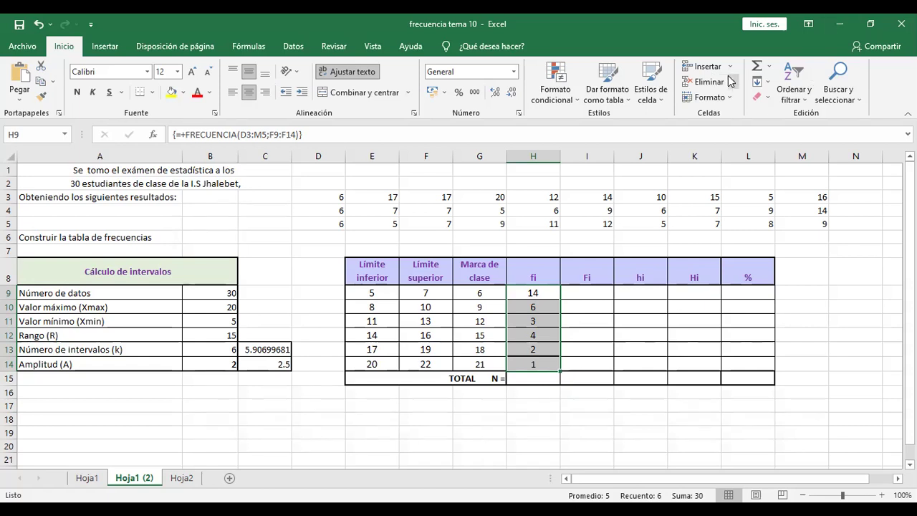
left_click(757, 66)
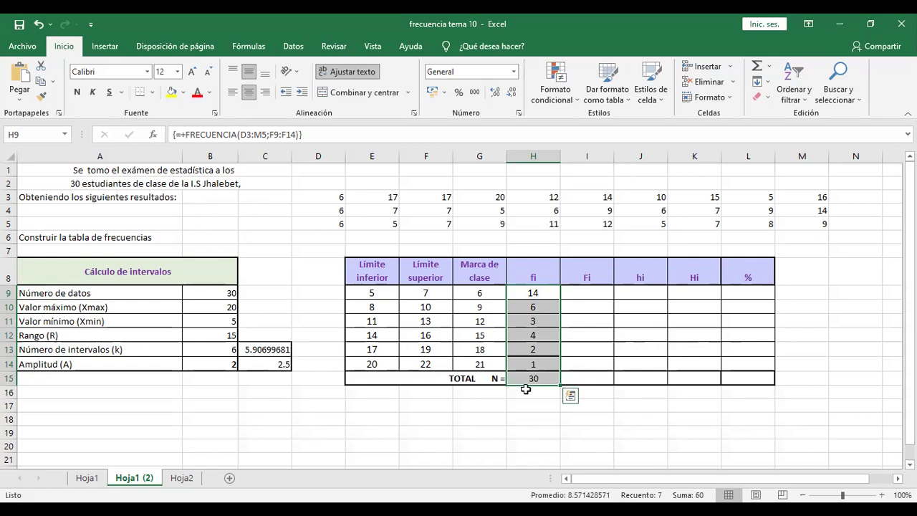
Step: Start the cumulative frequency column Fi in I9 with a reference to the first absolute frequency, +H9
left_click(599, 292)
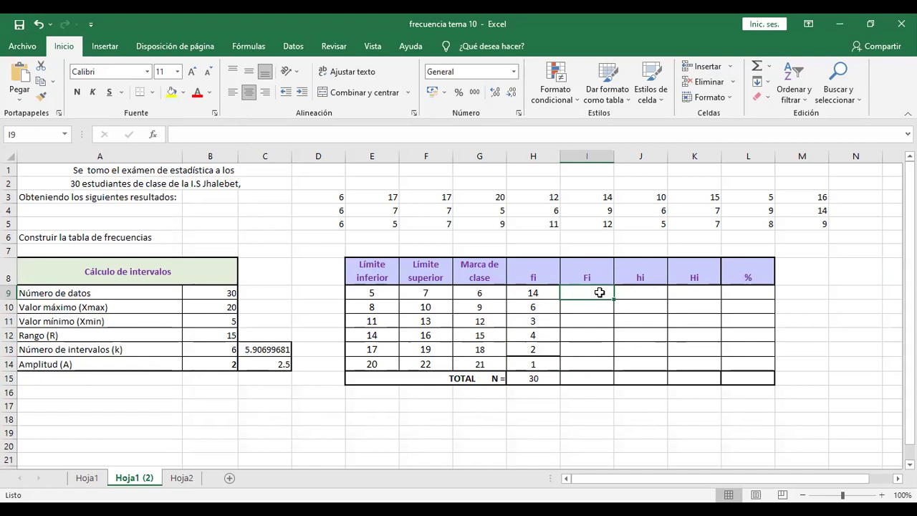
type("+")
left_click(532, 290)
key("Return")
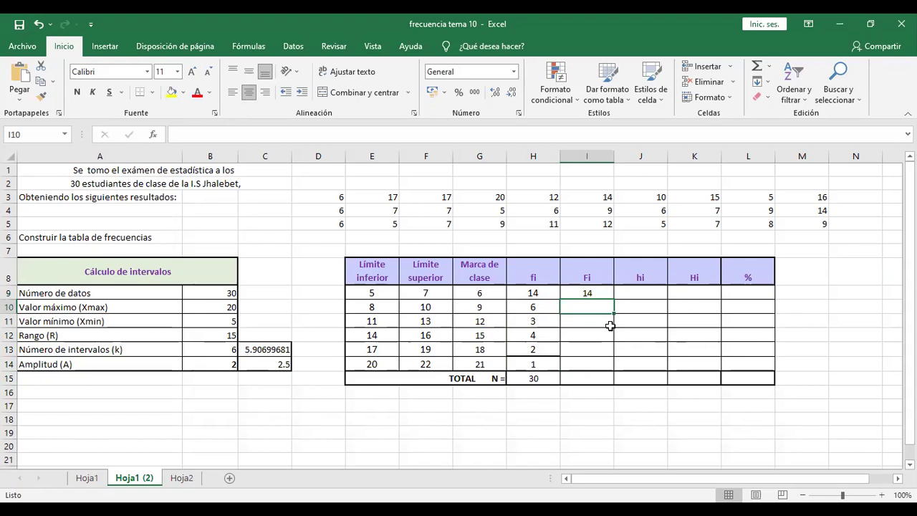
Step: Calculate the second cumulative frequency in I10 with +I9+H10 and fill the formula down to I14
type("+")
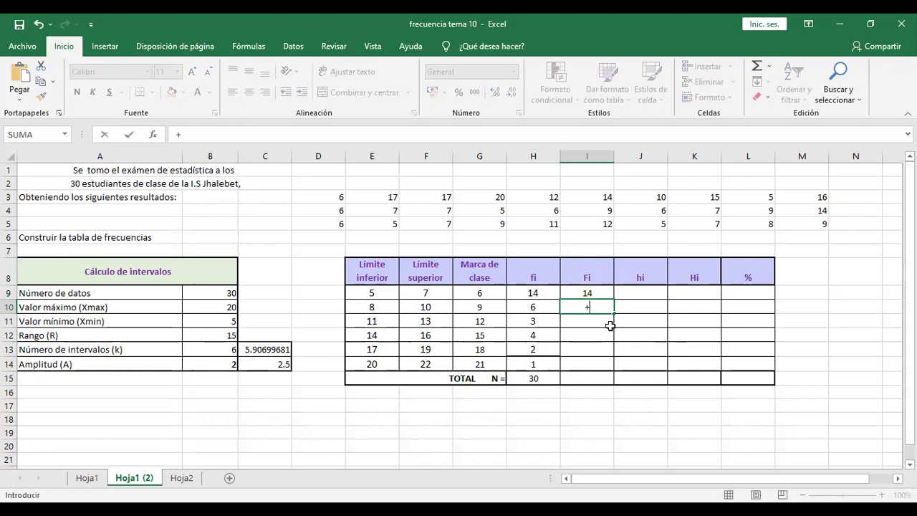
left_click(577, 293)
type("+")
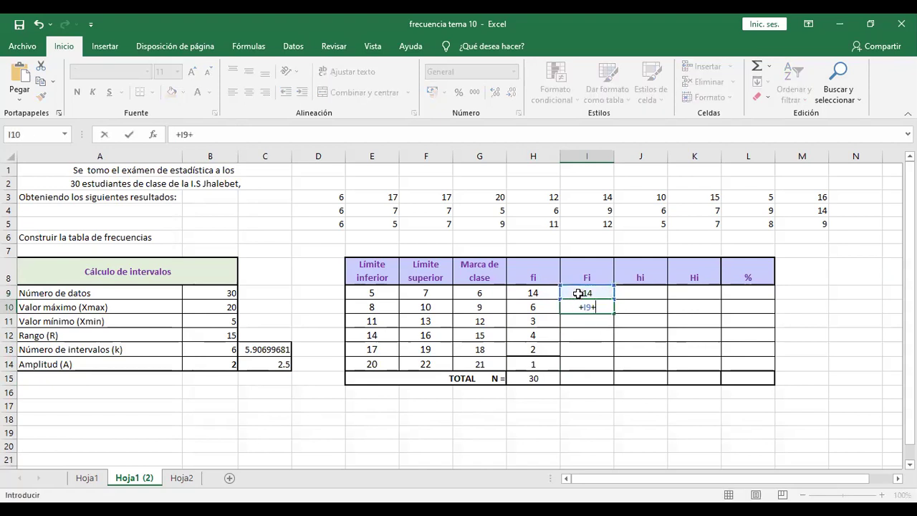
left_click(548, 305)
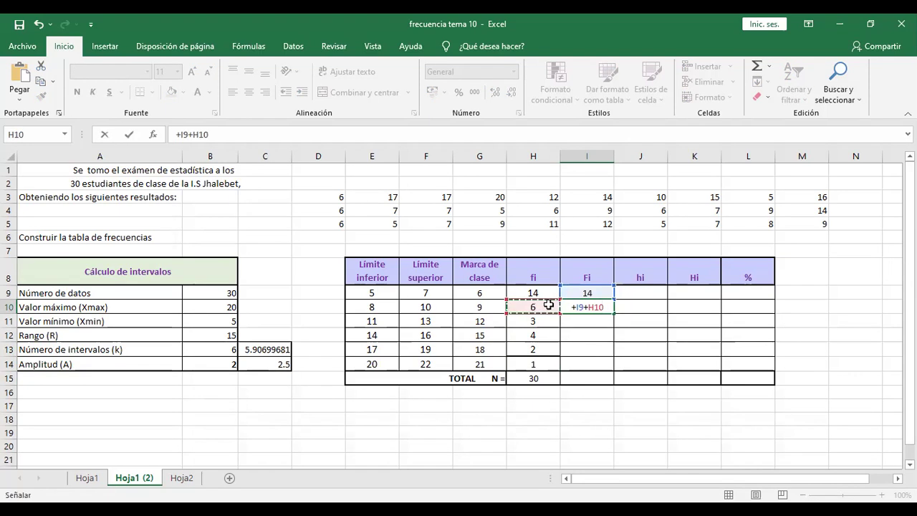
key("Return")
left_click(592, 307)
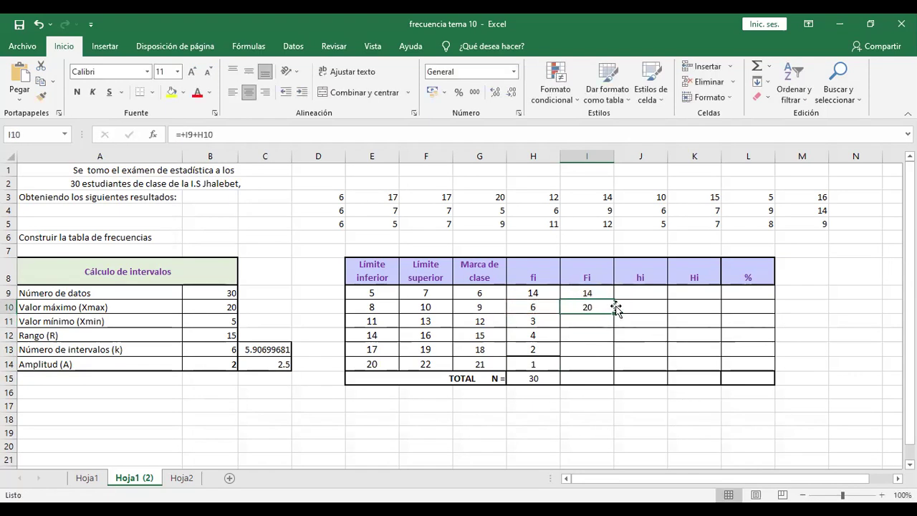
left_click_drag(616, 314, 607, 365)
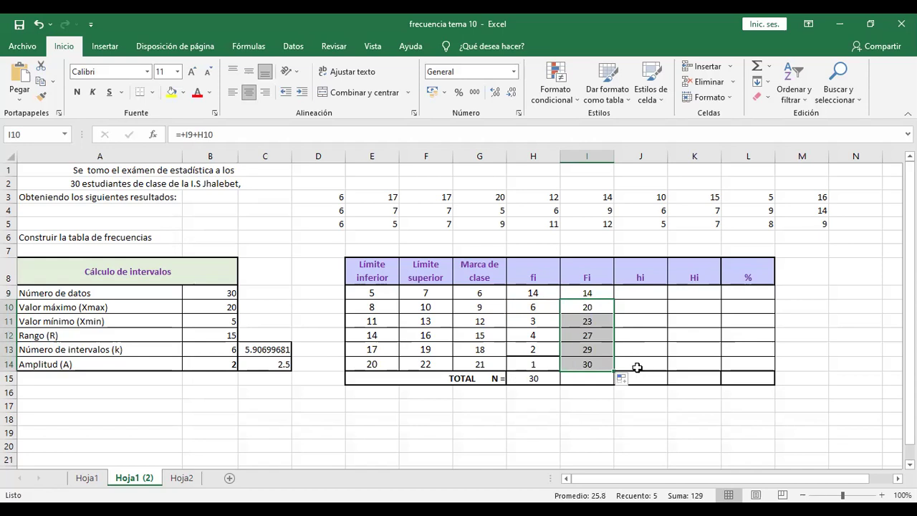
Step: Calculate the first relative frequency hi in J9 with +H9/$H$15, keeping the total as an absolute reference
left_click(639, 294)
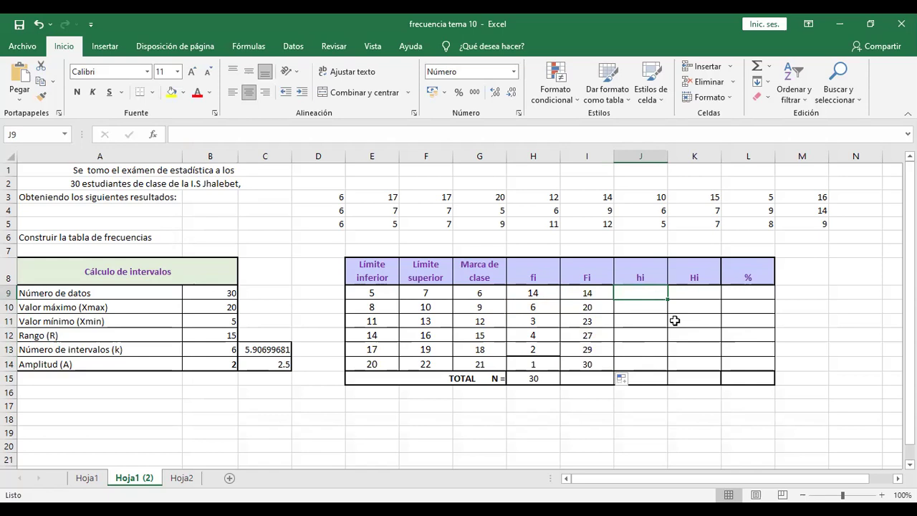
type("+")
left_click(533, 293)
type("/")
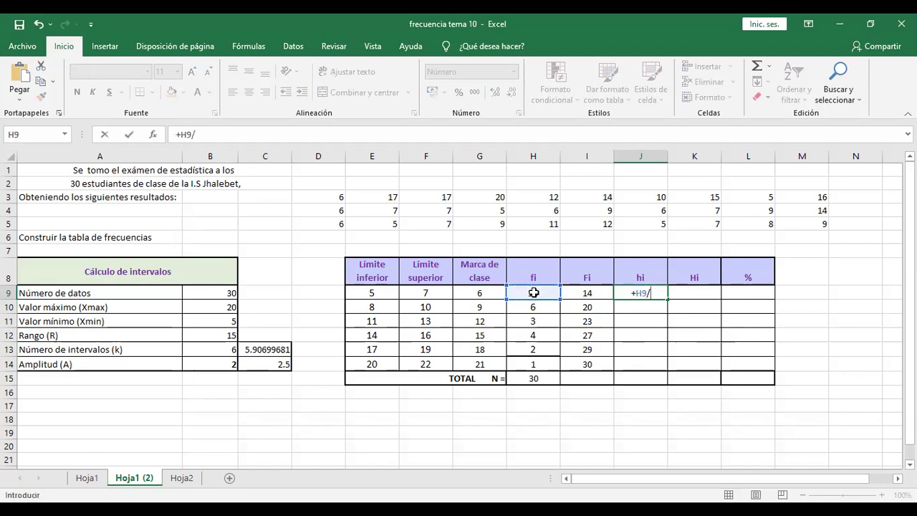
left_click(533, 379)
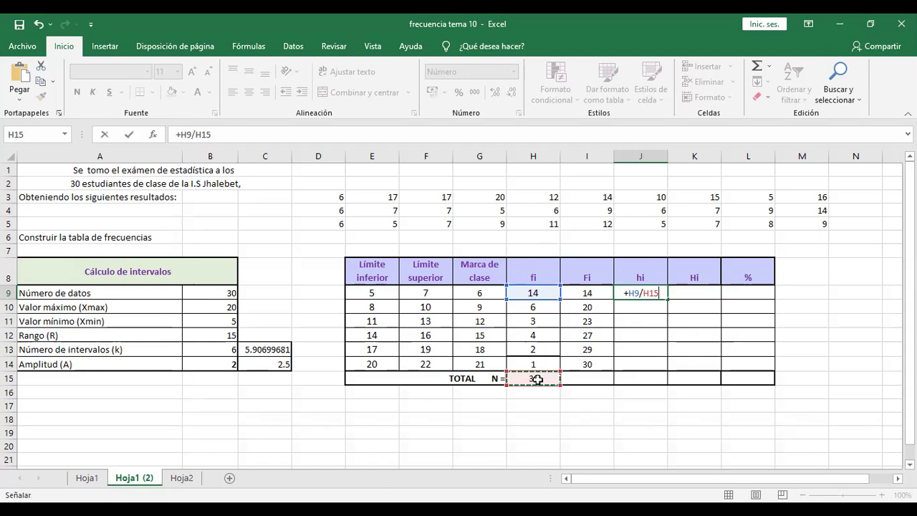
key("Return")
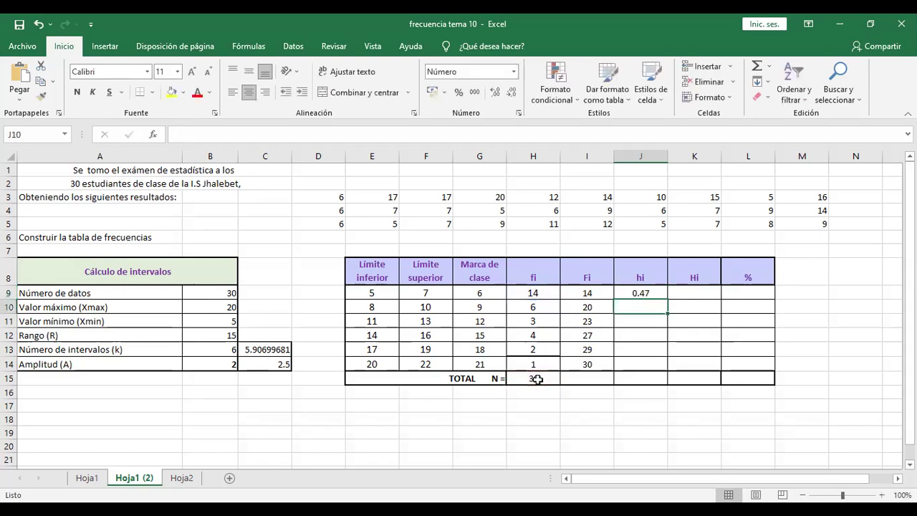
Step: Fill the relative frequency formula from J9 down to J14 and sum the hi column in J15
left_click(640, 294)
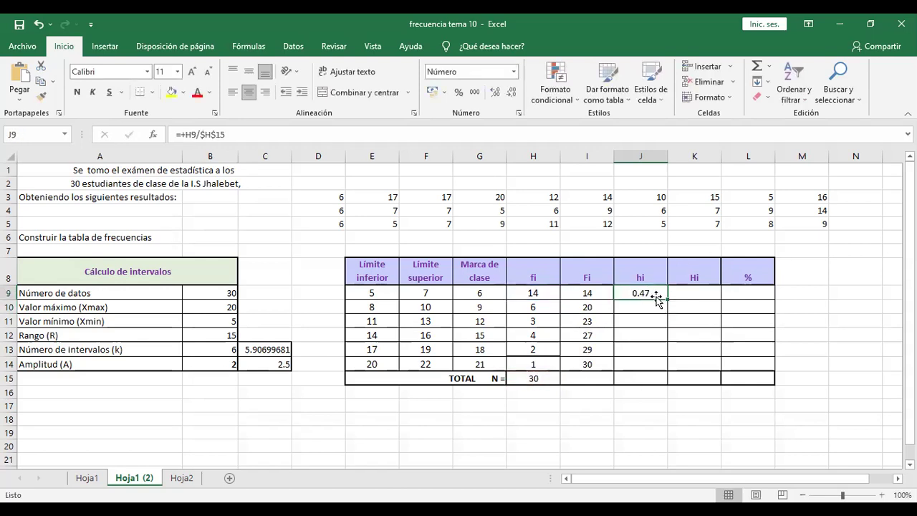
left_click_drag(666, 300, 661, 374)
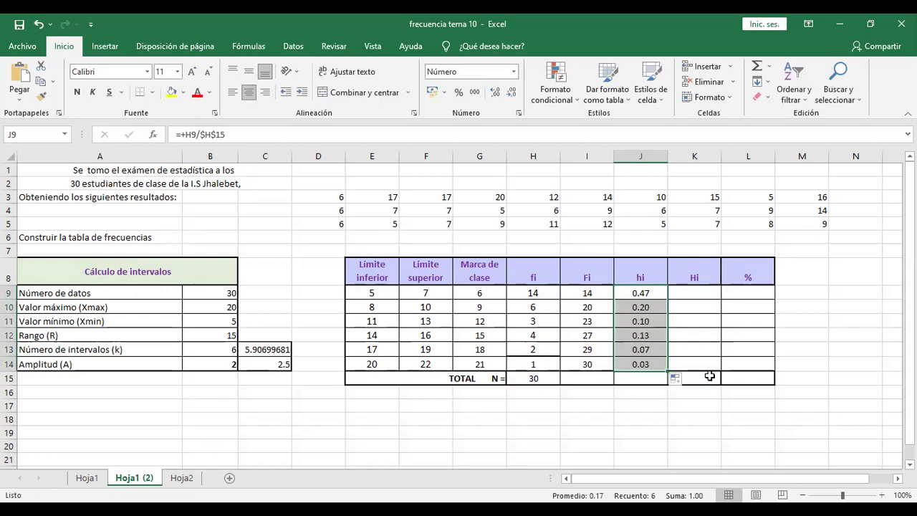
left_click(758, 68)
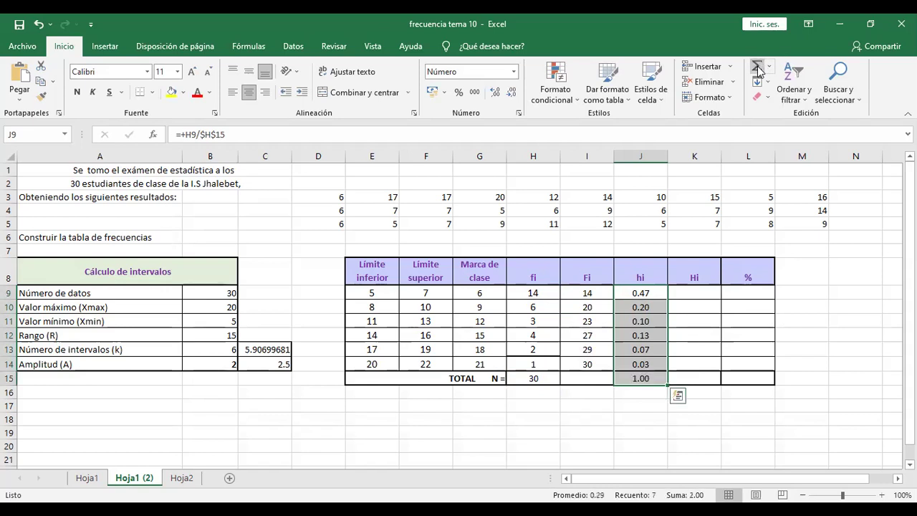
Step: Start the cumulative relative frequency column Hi in K9 with a reference to the first relative frequency, +J9
left_click(694, 290)
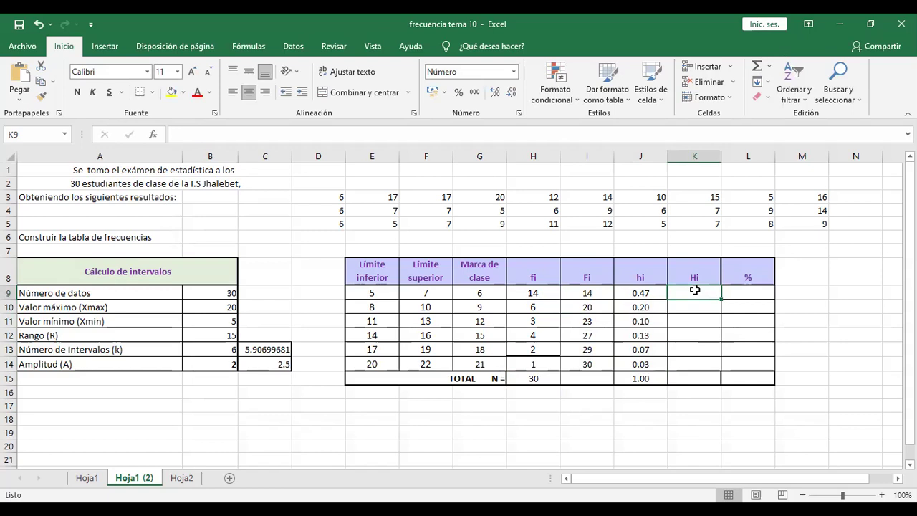
type("+")
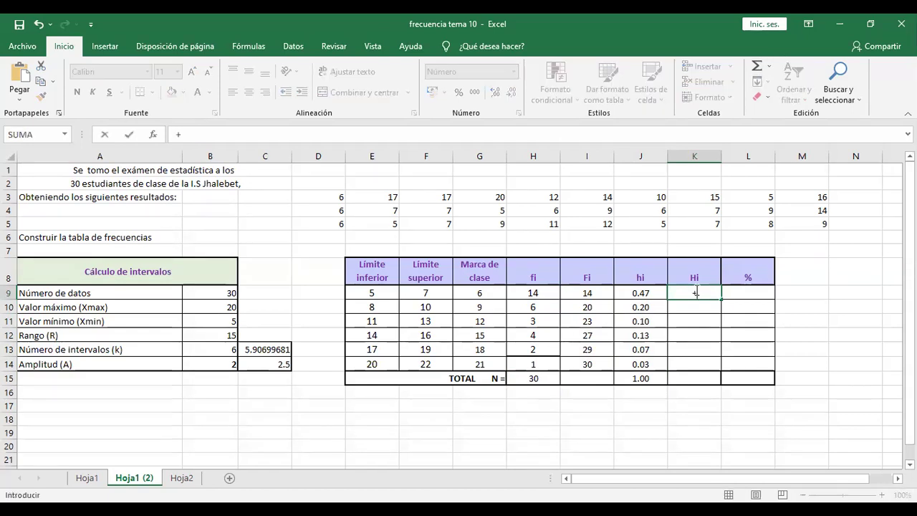
left_click(641, 292)
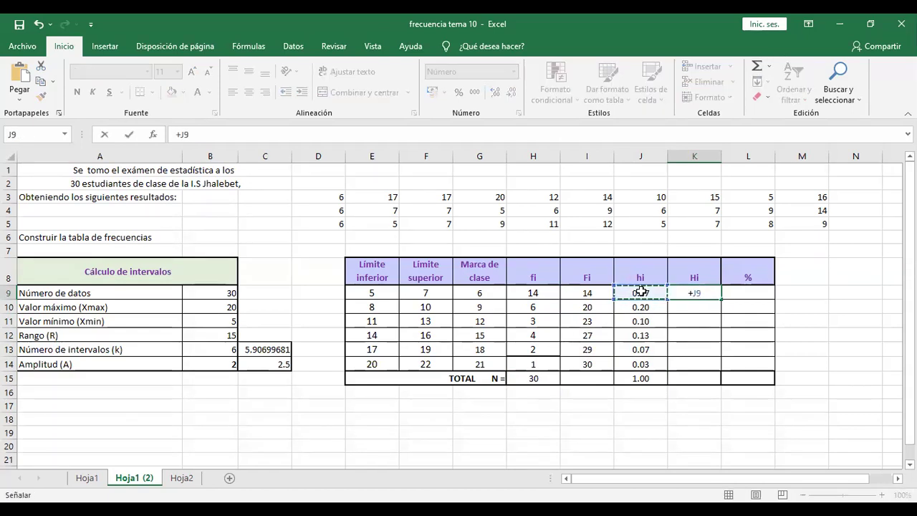
key("Return")
Step: Calculate the second cumulative relative frequency in K10 with +K9+J10 and fill the formula down to K14
type("+")
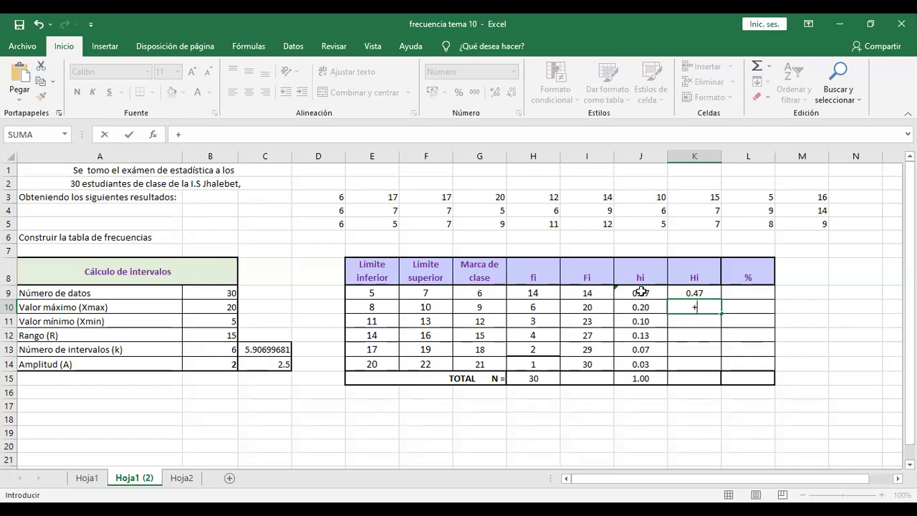
left_click(692, 293)
type("+")
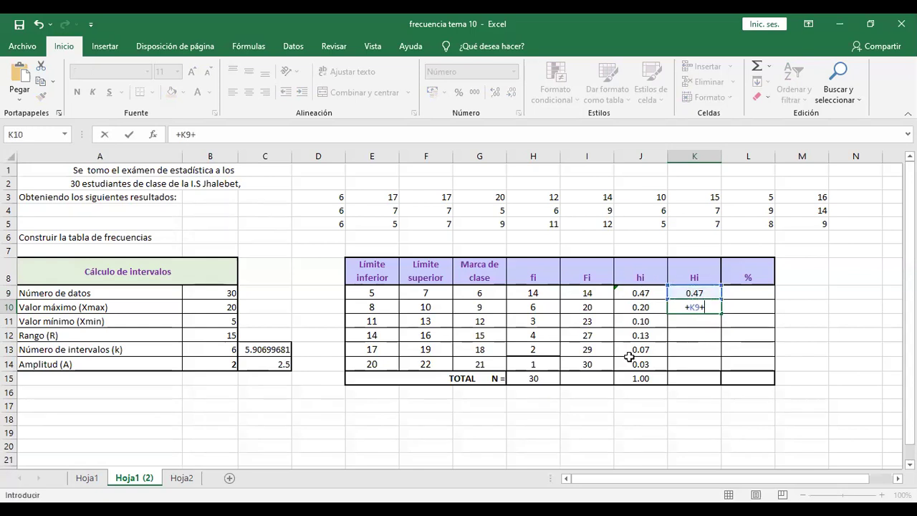
left_click(646, 306)
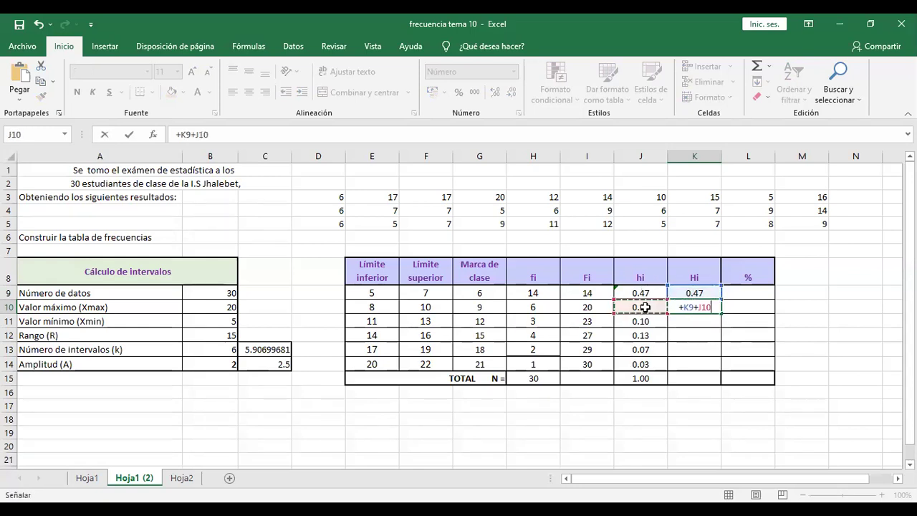
key("Return")
left_click(701, 307)
left_click_drag(721, 315, 720, 372)
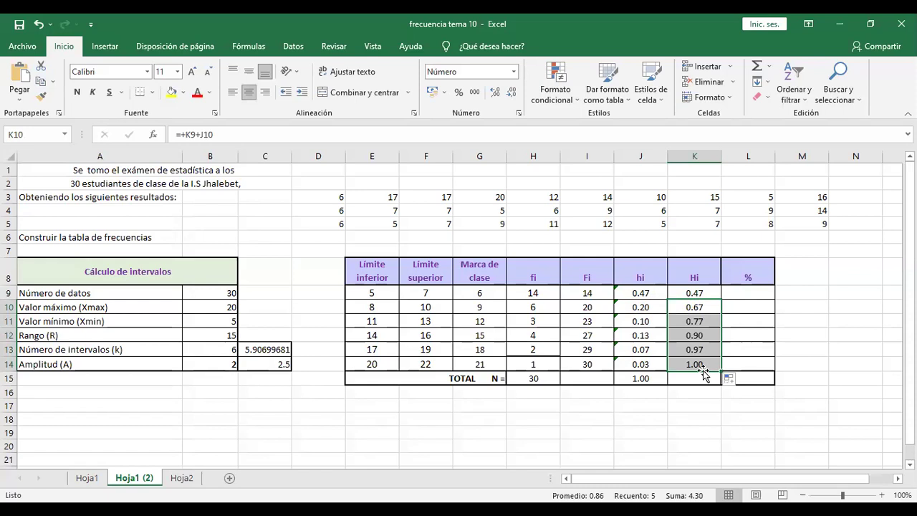
Step: Calculate the first percentage in L9 by multiplying its relative frequency by 100 with +J9*100
left_click(751, 291)
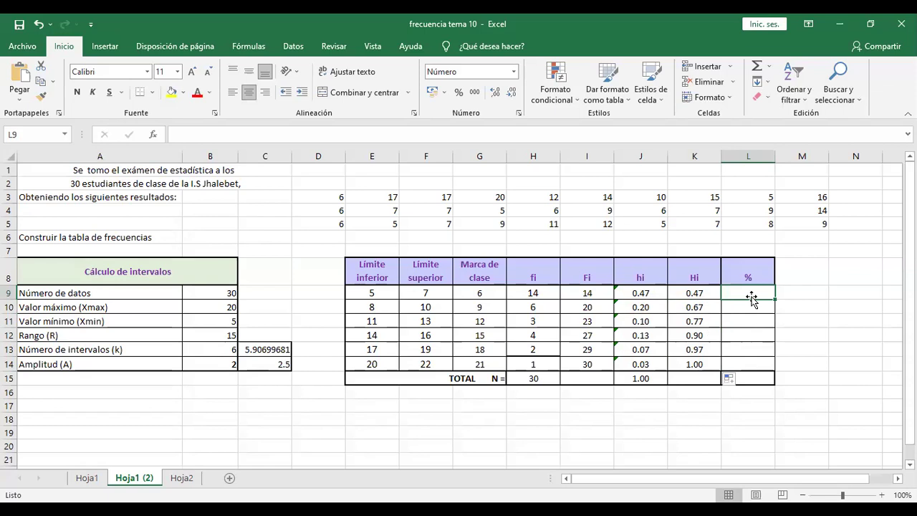
type("+")
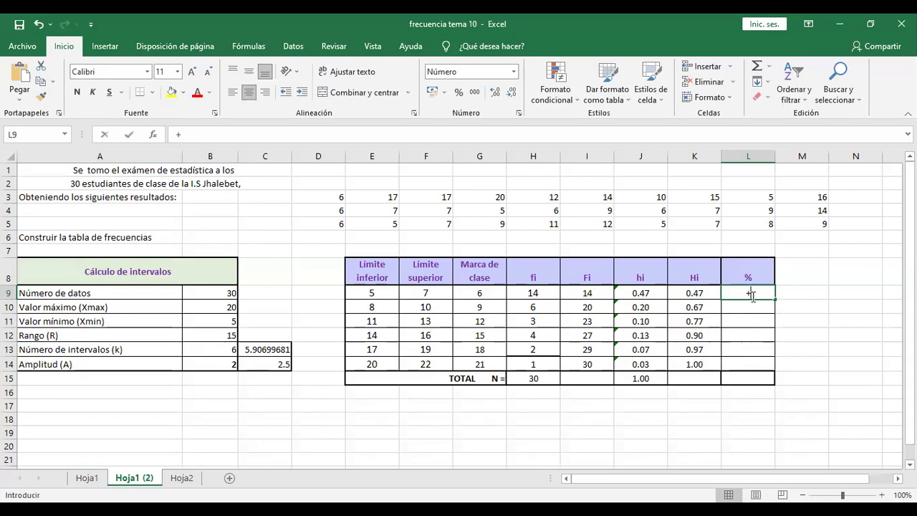
left_click(643, 289)
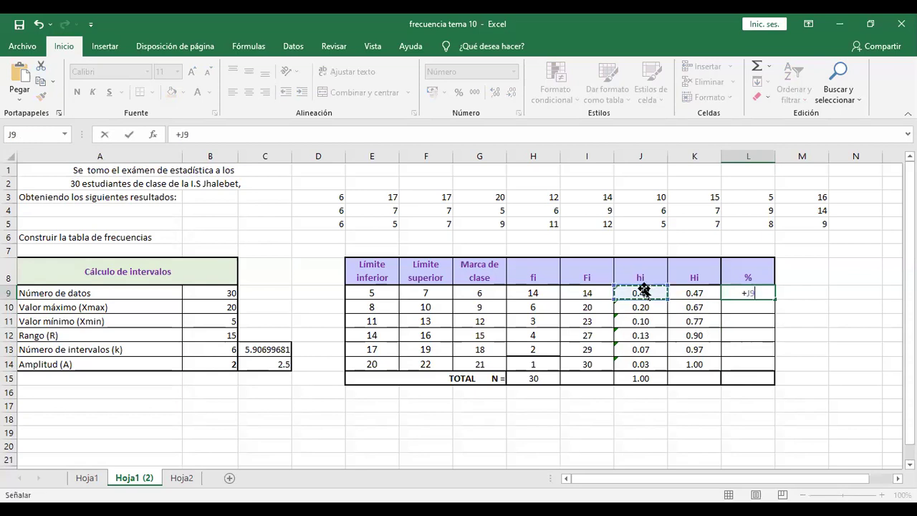
type("*100")
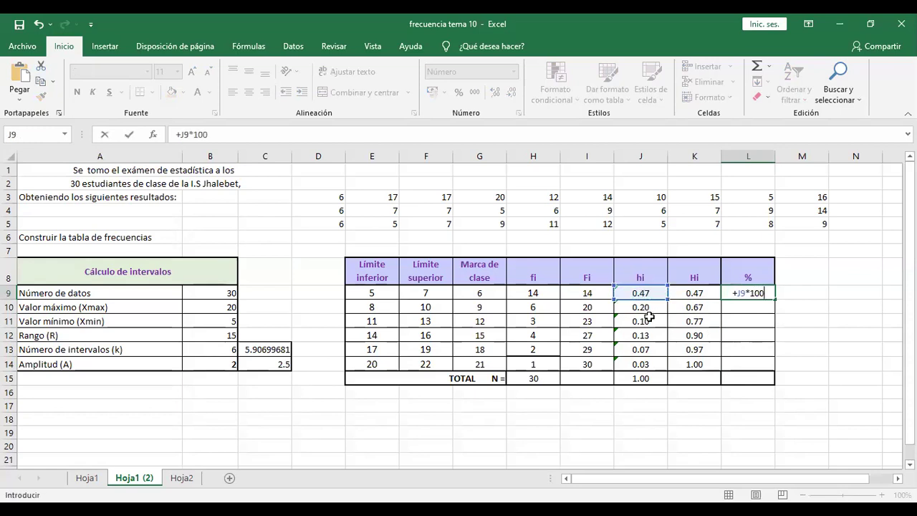
key("Return")
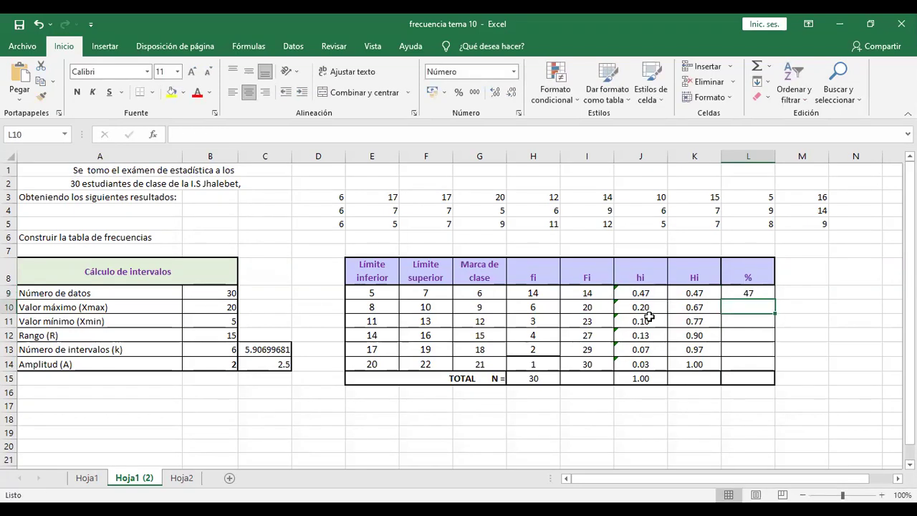
Step: Fill the percentage formula from L9 down to L14 and sum the % column in L15
left_click(737, 293)
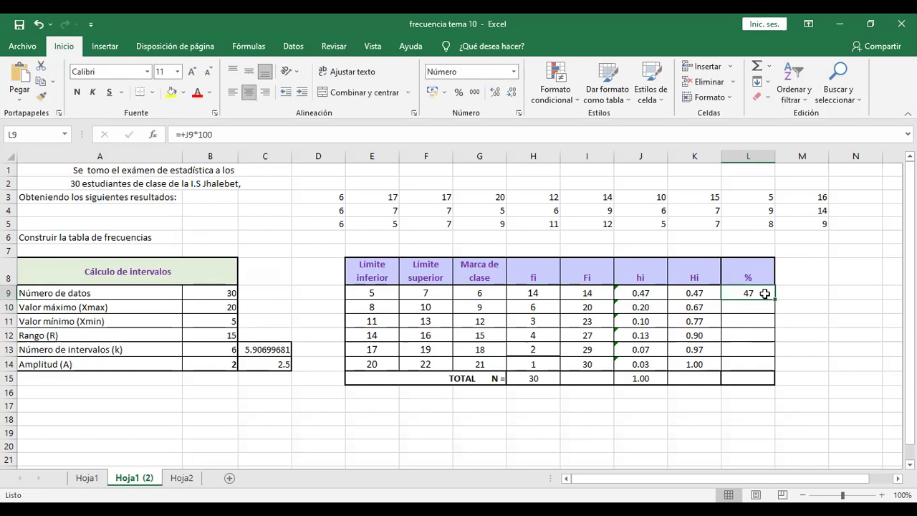
left_click_drag(773, 297, 774, 376)
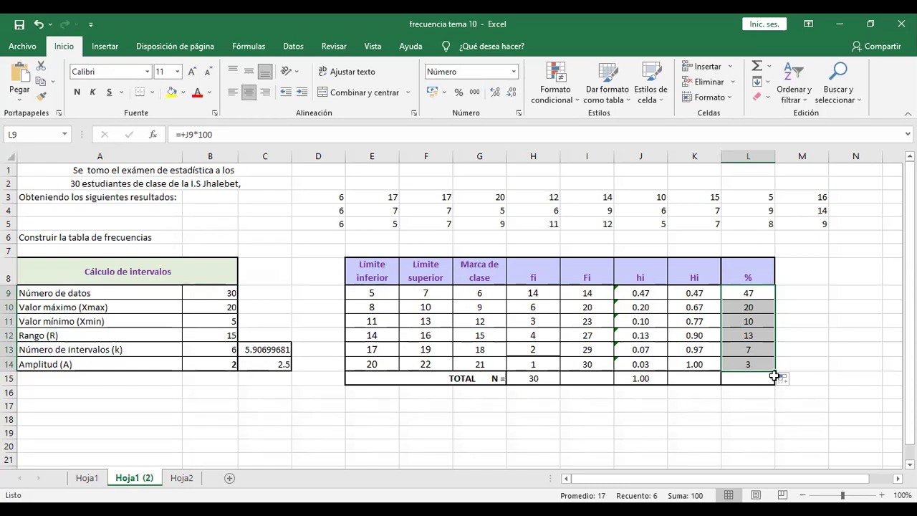
left_click(755, 67)
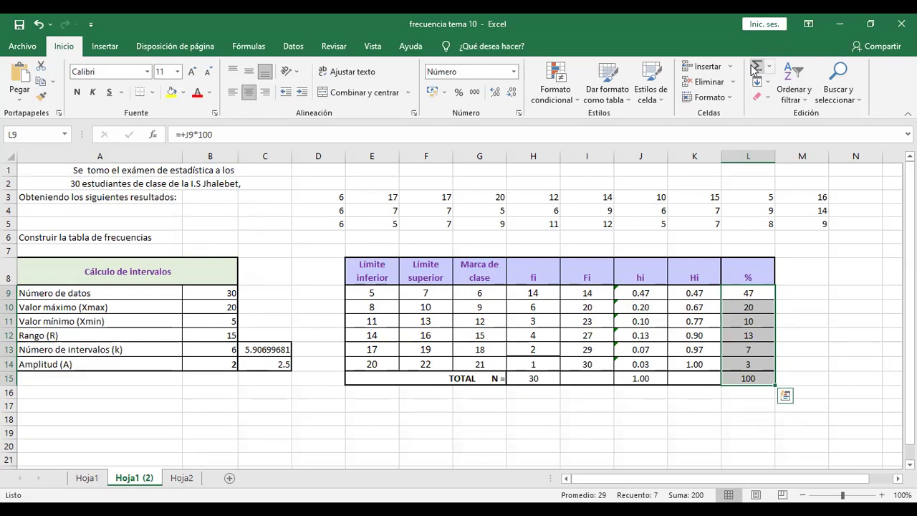
Step: Insert a blank 2-D clustered column chart from empty cell D17 and move it over the interval calculation table
scroll(752, 79, "down", 1)
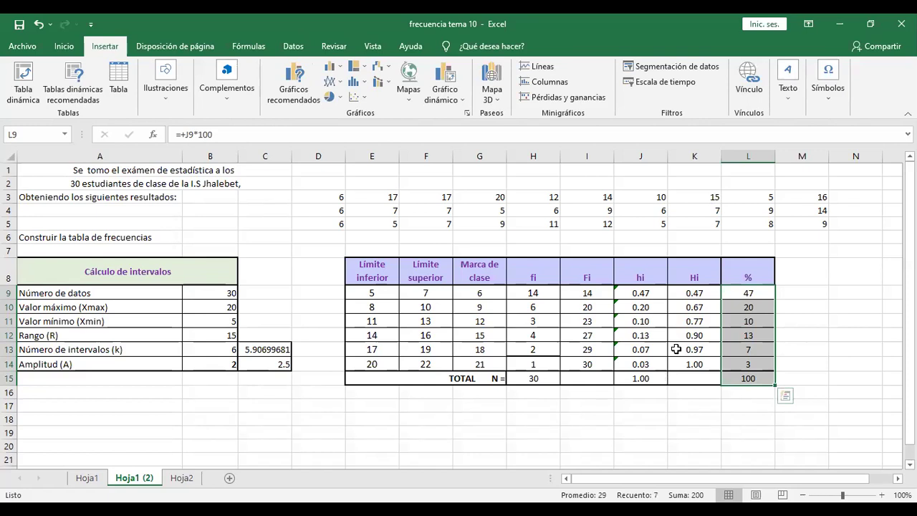
left_click(328, 404)
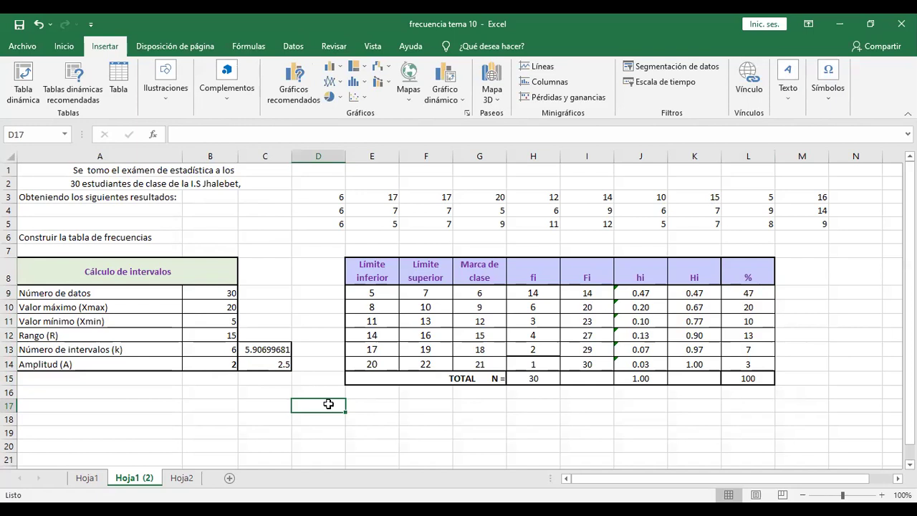
left_click(65, 48)
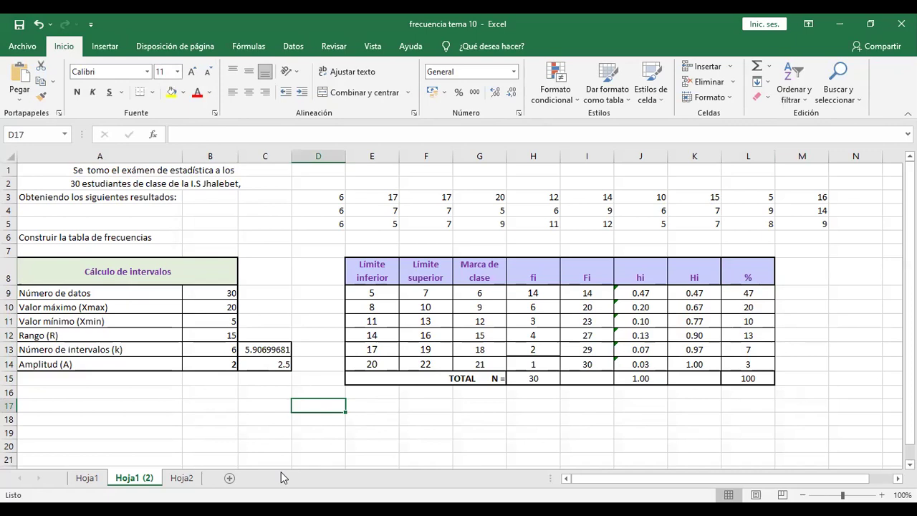
left_click(94, 47)
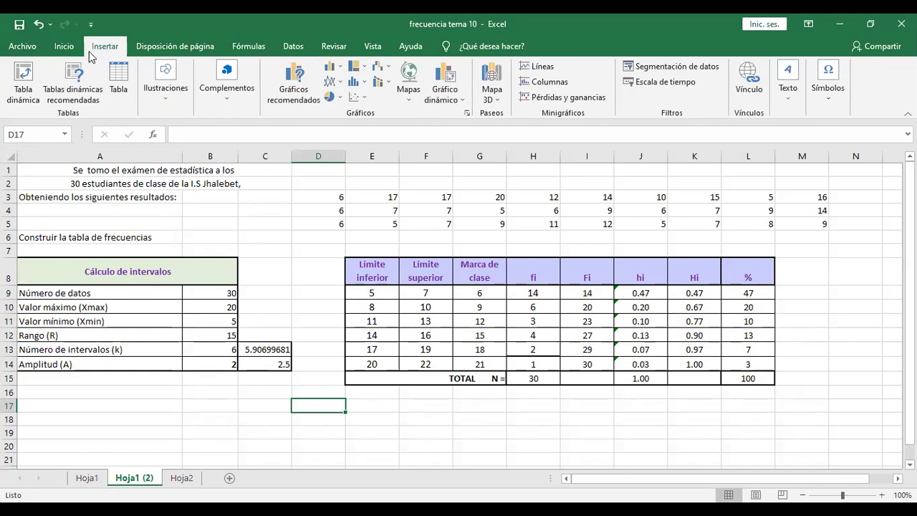
left_click(330, 72)
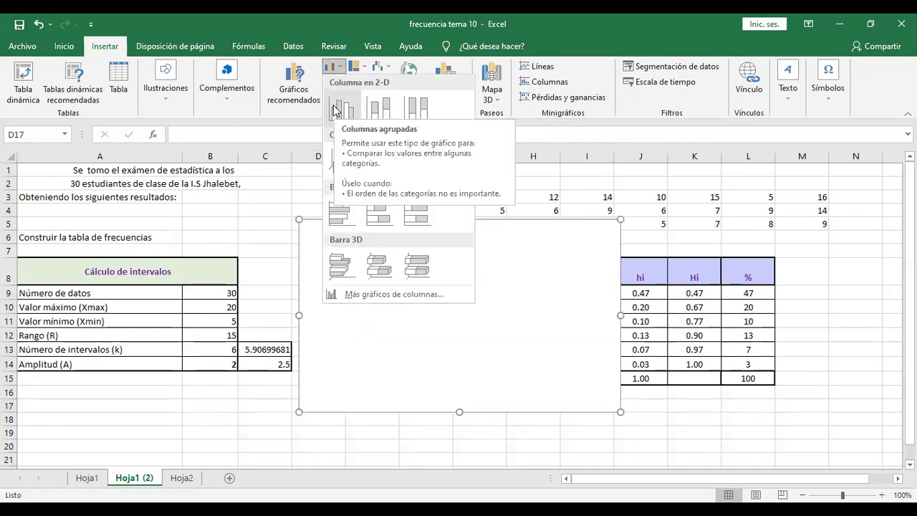
left_click(336, 107)
left_click_drag(489, 278, 237, 298)
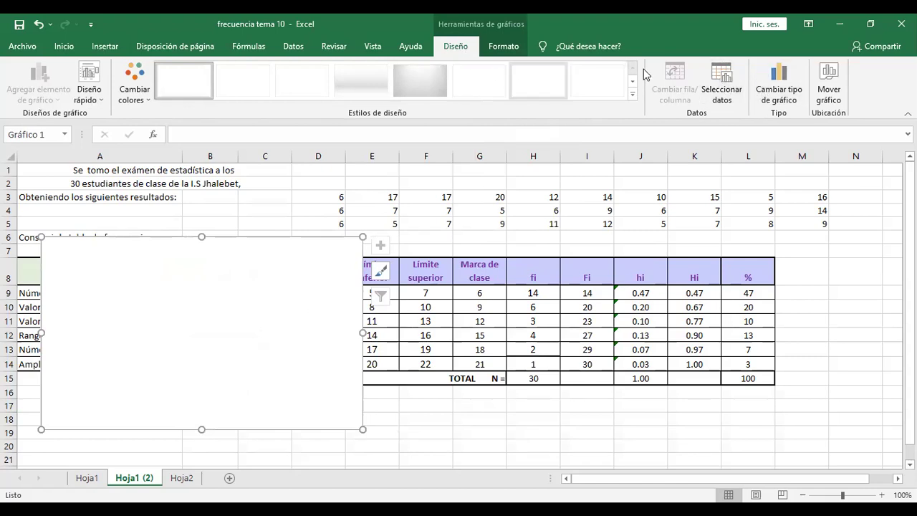
Step: Add a data series named HISTOGRAMA to the chart, using the fi frequencies in H9:H14 as its values
left_click(724, 81)
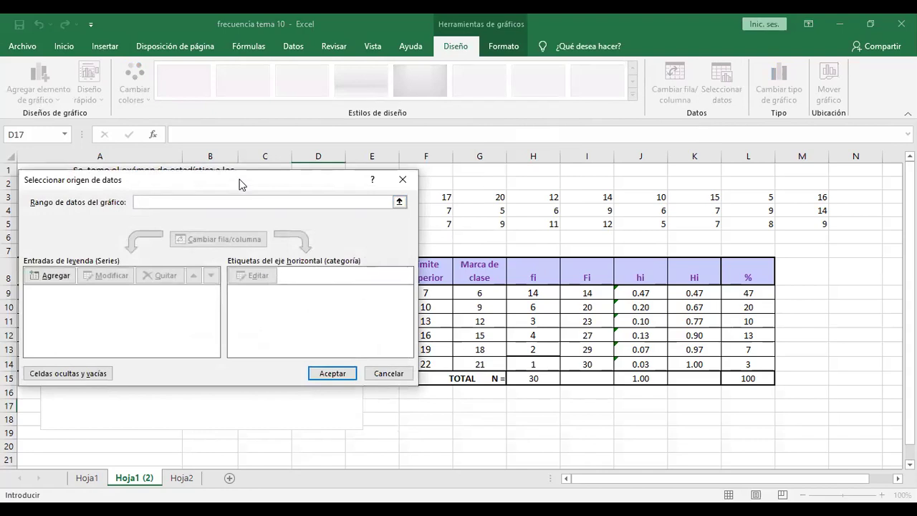
left_click_drag(240, 180, 213, 220)
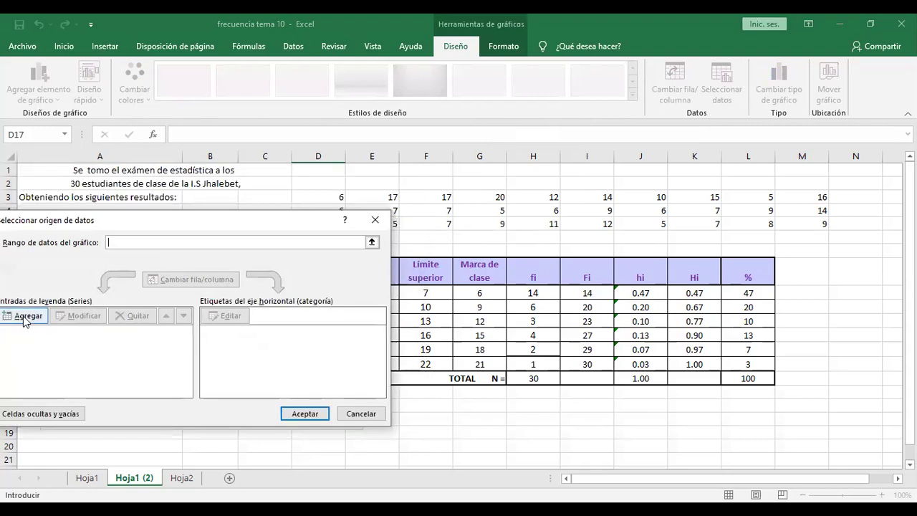
left_click(24, 315)
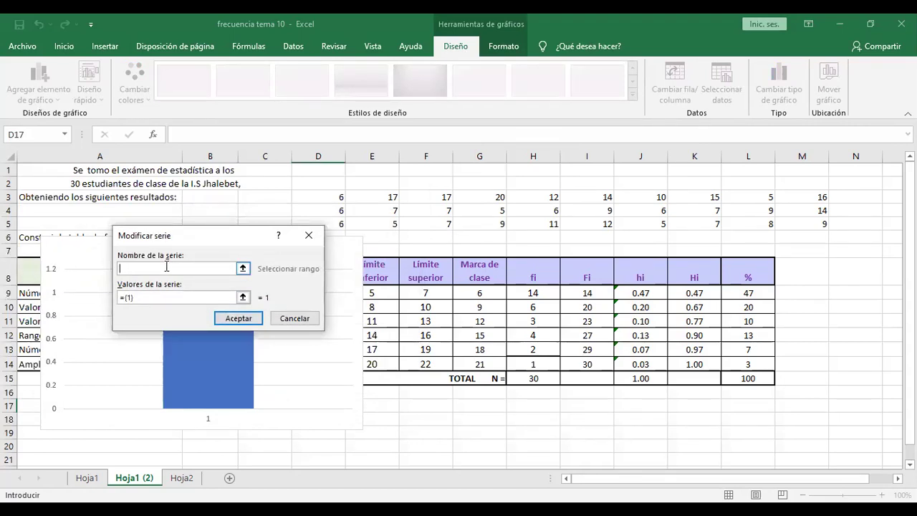
type("HISTOGRAMA")
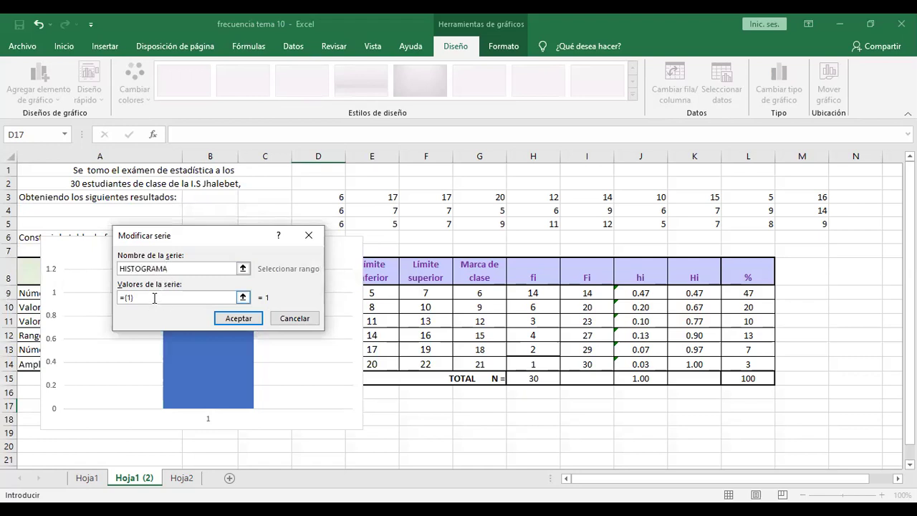
left_click(117, 298)
key("BackSpace")
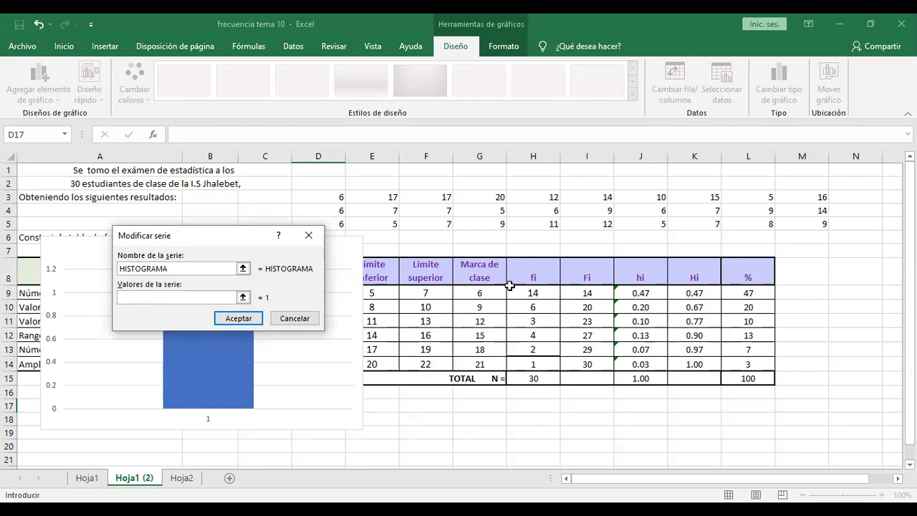
left_click(532, 291)
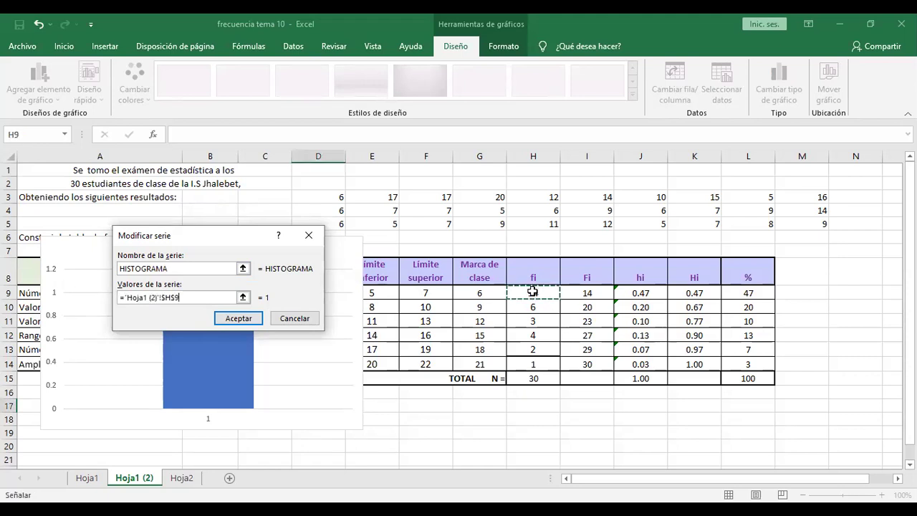
left_click_drag(532, 292, 531, 362)
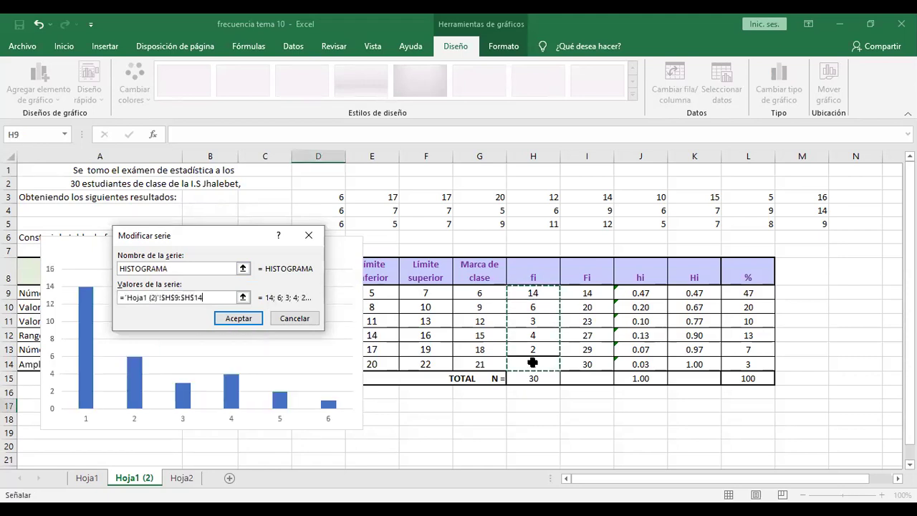
left_click(223, 319)
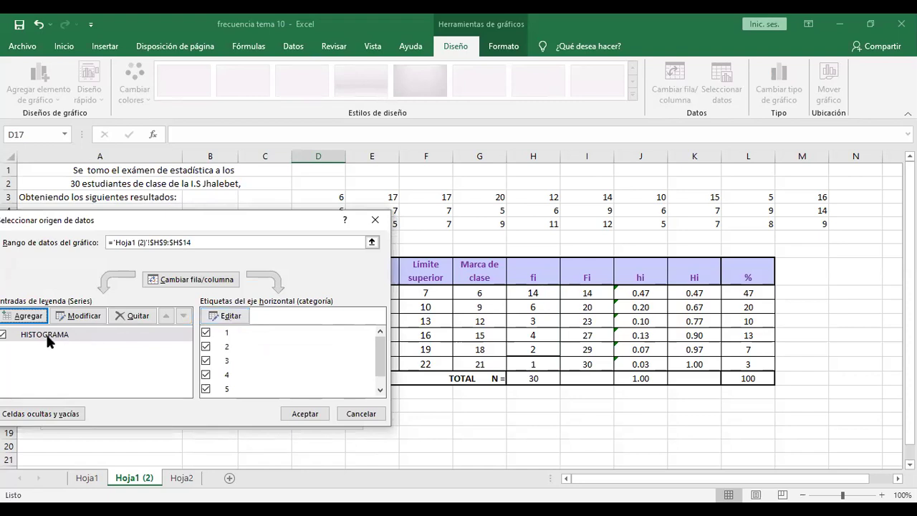
Step: Set the chart's horizontal axis labels to the class marks in G9:G14
left_click(236, 321)
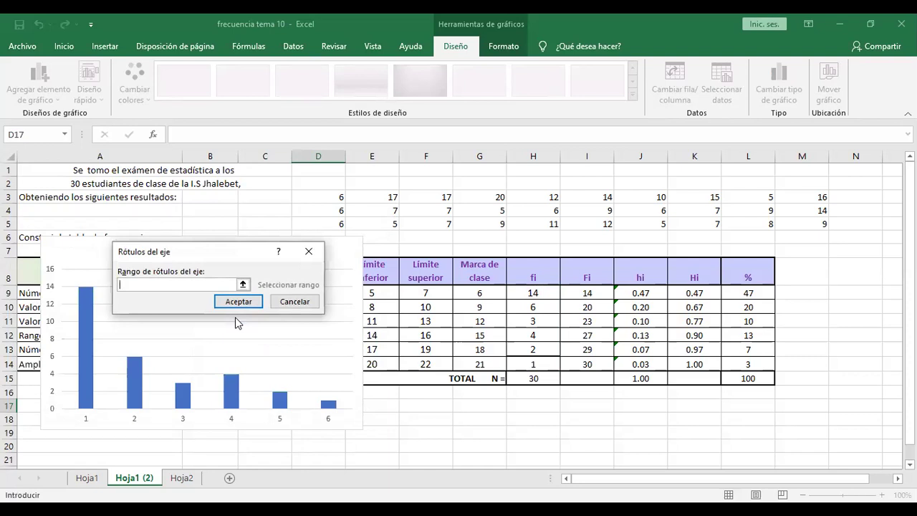
left_click(473, 295)
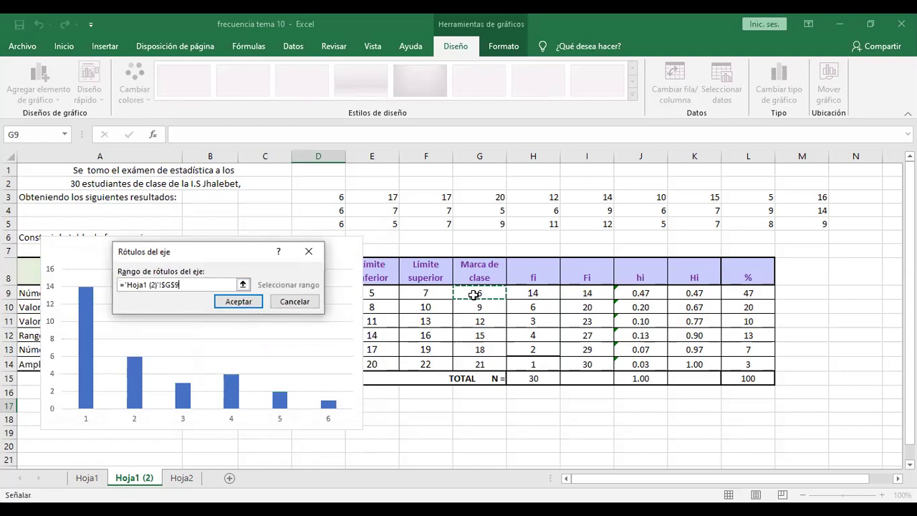
left_click_drag(473, 294, 474, 358)
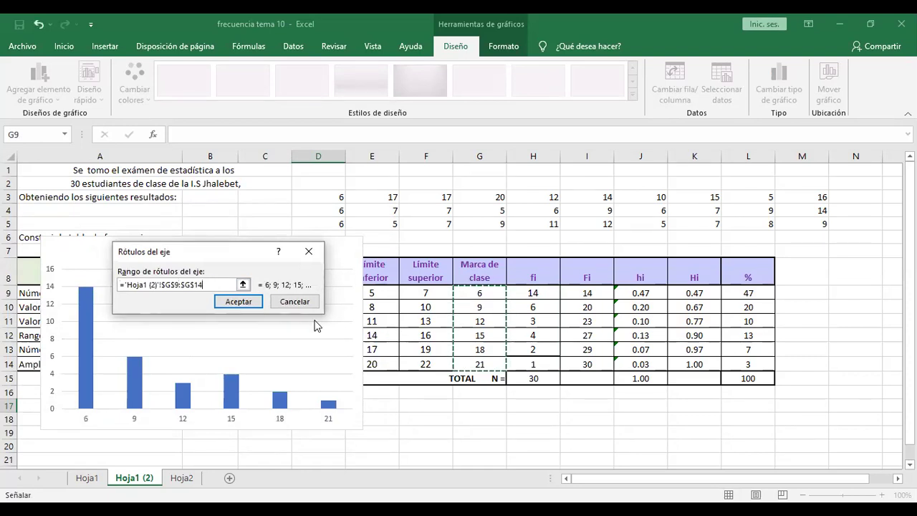
left_click(240, 301)
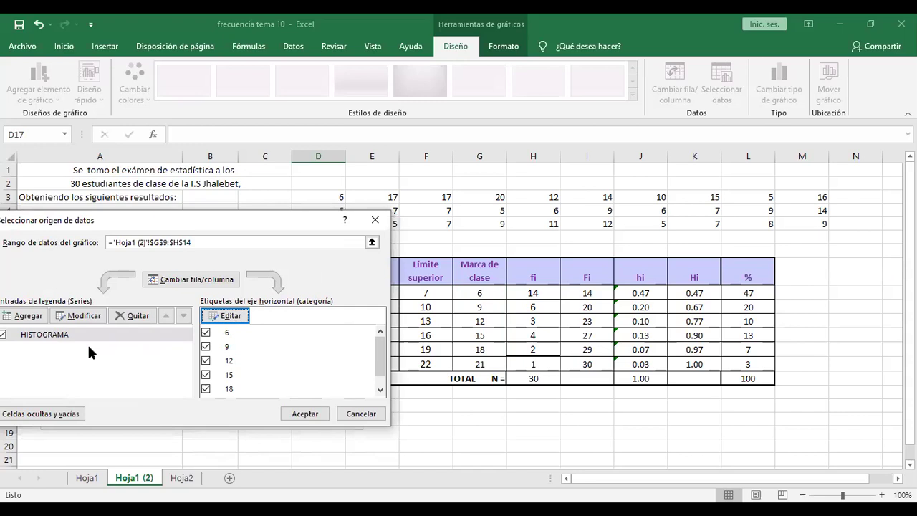
Step: Add a second chart series named POLIGONO DE FRECUENCIA, using the fi frequencies in H9:H14 as its values
left_click(34, 317)
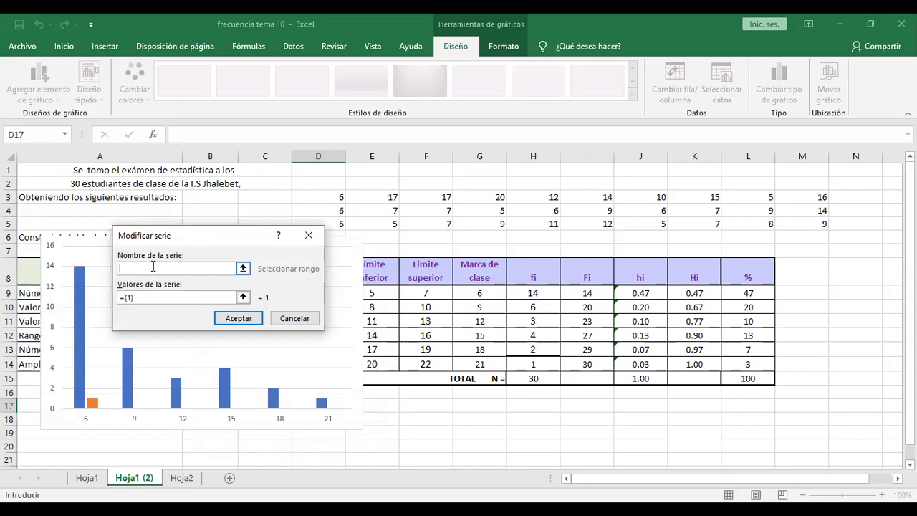
type("POLIGONO DE FRECUENCIA")
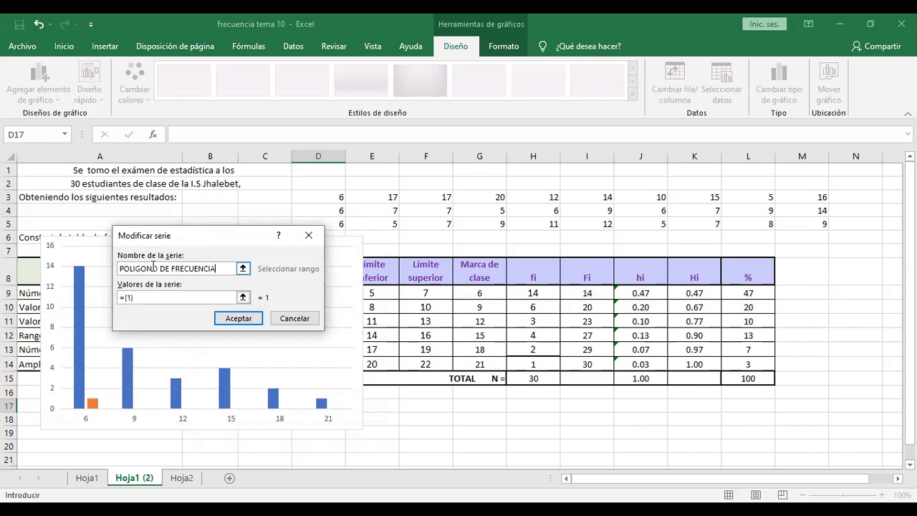
left_click(127, 297)
left_click_drag(127, 297, 113, 299)
key("BackSpace")
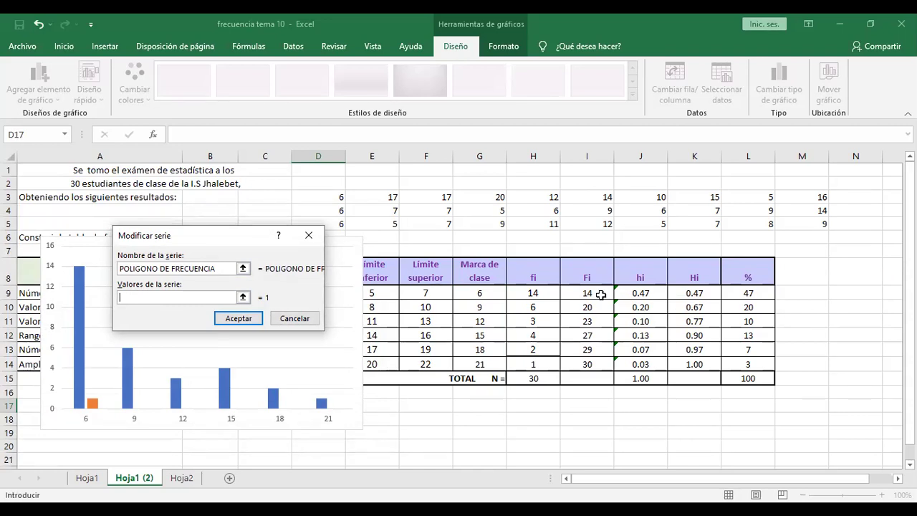
left_click(545, 291)
left_click_drag(545, 292, 544, 362)
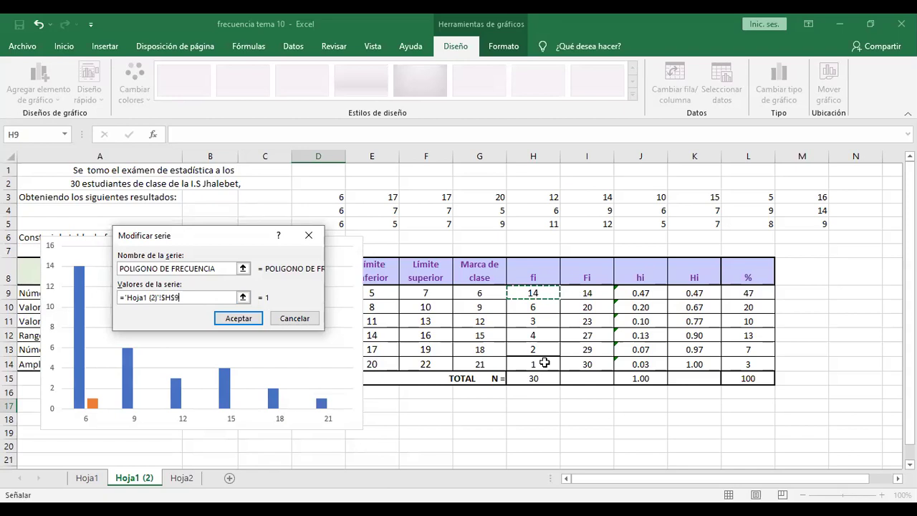
left_click(250, 318)
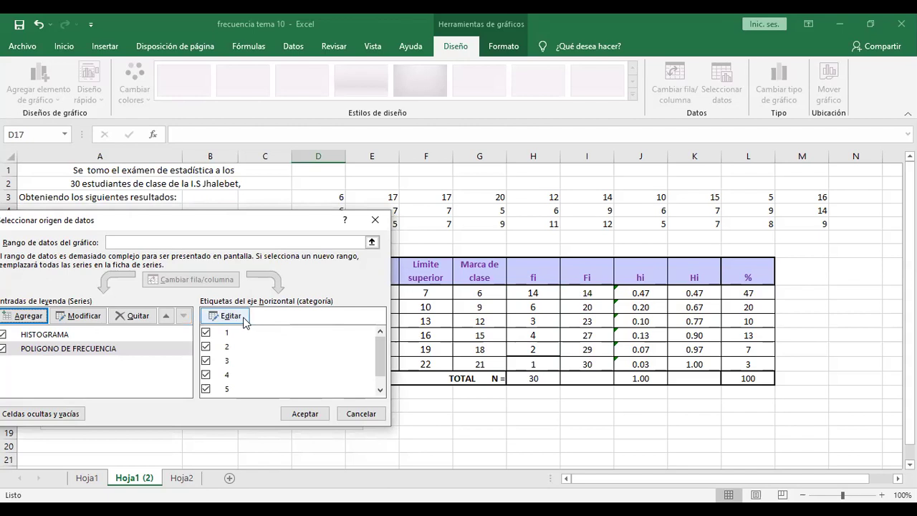
Step: Set the horizontal axis labels of the POLIGONO DE FRECUENCIA series to the class marks in G9:G14 and accept the data source
left_click(242, 317)
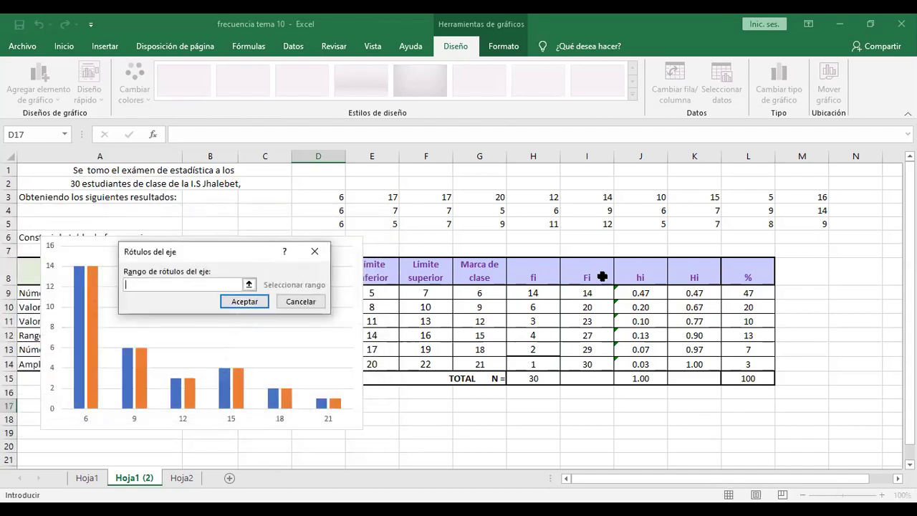
left_click(477, 291)
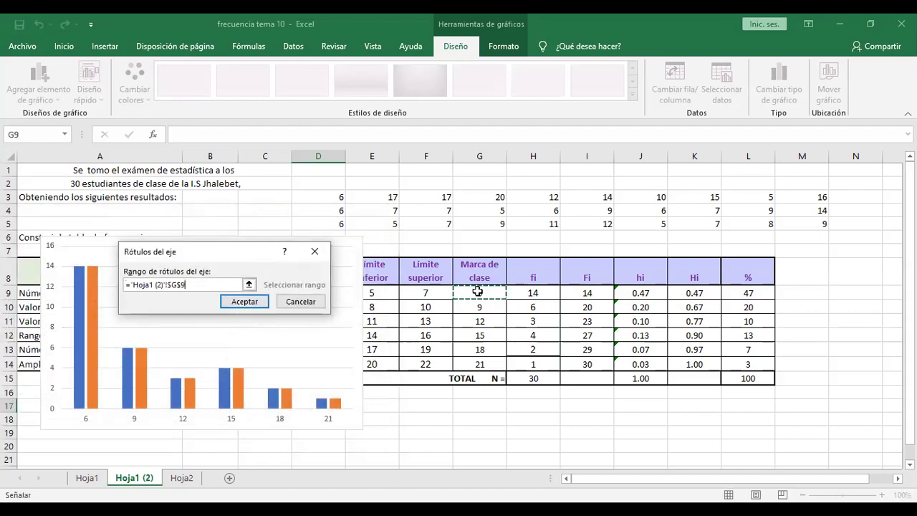
left_click(476, 362, "shift")
key("Return")
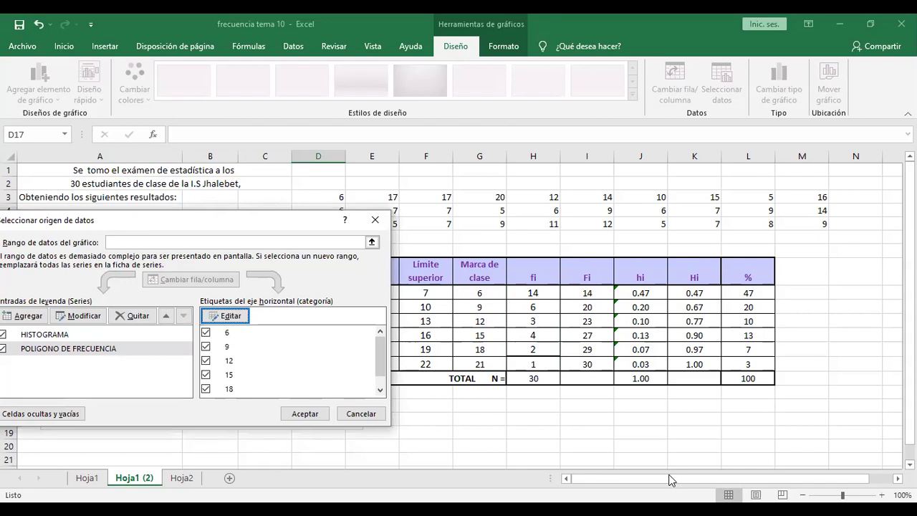
left_click(305, 414)
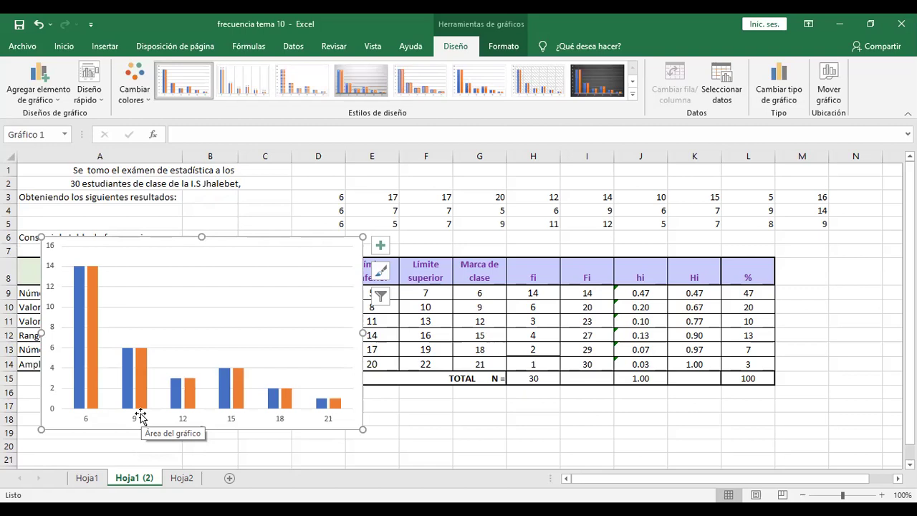
Step: Set the gap width of the HISTOGRAMA data series to 0%
mouse_move(80, 346)
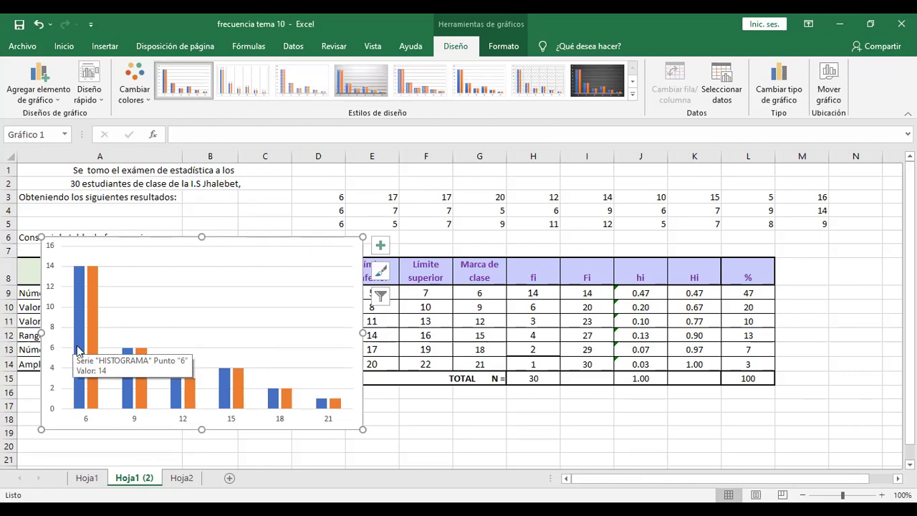
right_click(77, 345)
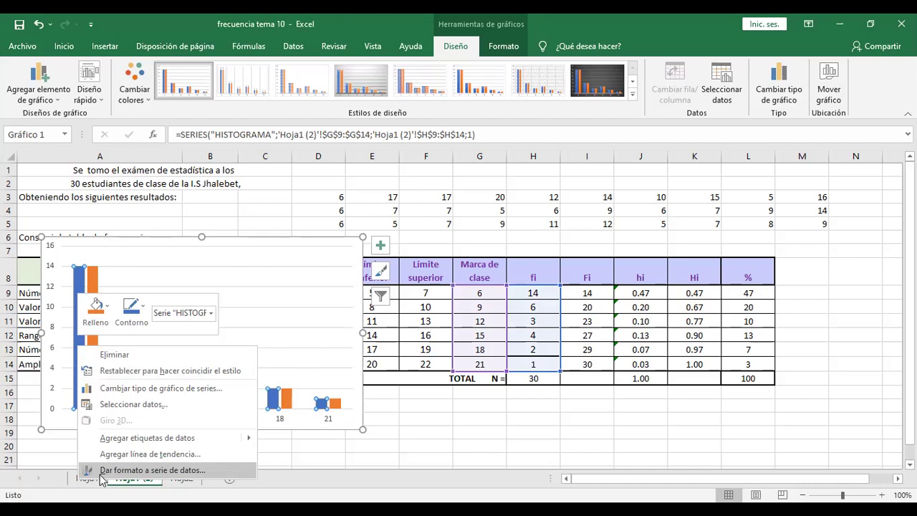
left_click(152, 472)
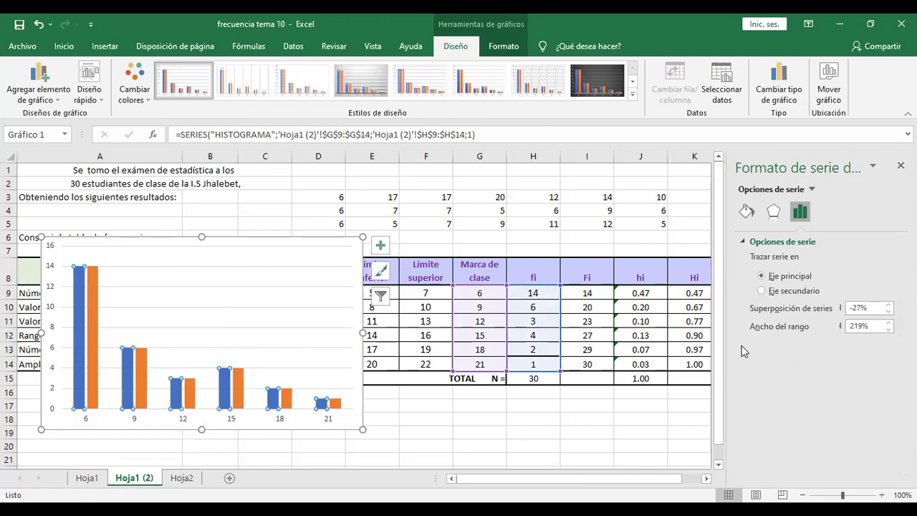
left_click(865, 325)
key("BackSpace")
key("BackSpace")
key("BackSpace")
type("0")
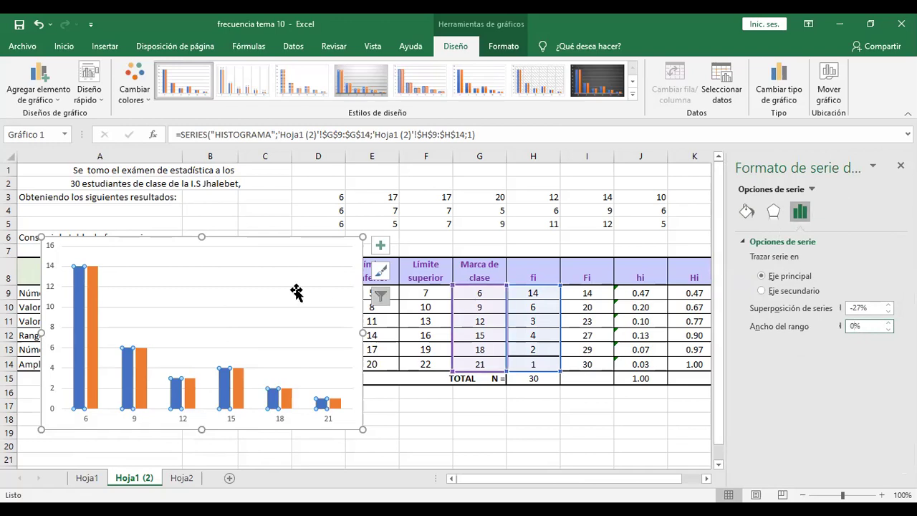
left_click(393, 404)
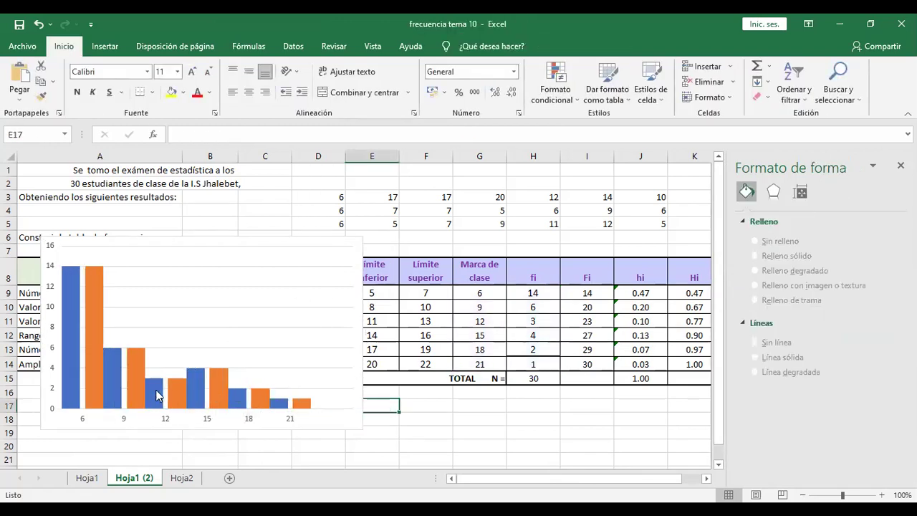
Step: Change the POLIGONO DE FRECUENCIA series to a basic 2-D line chart
left_click(89, 371)
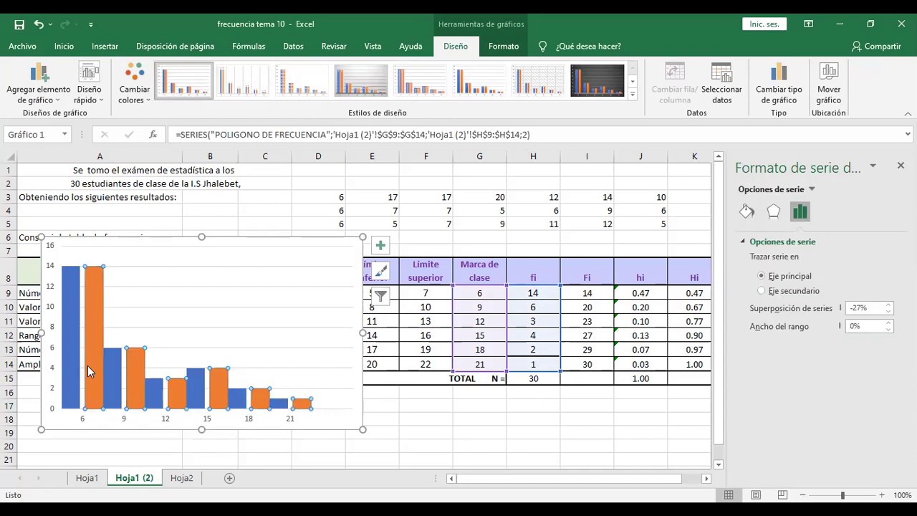
left_click(104, 46)
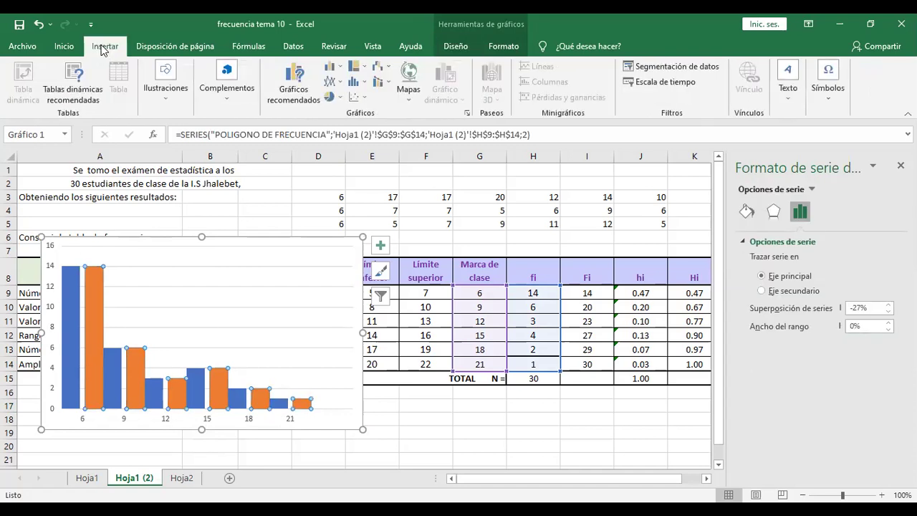
left_click(337, 85)
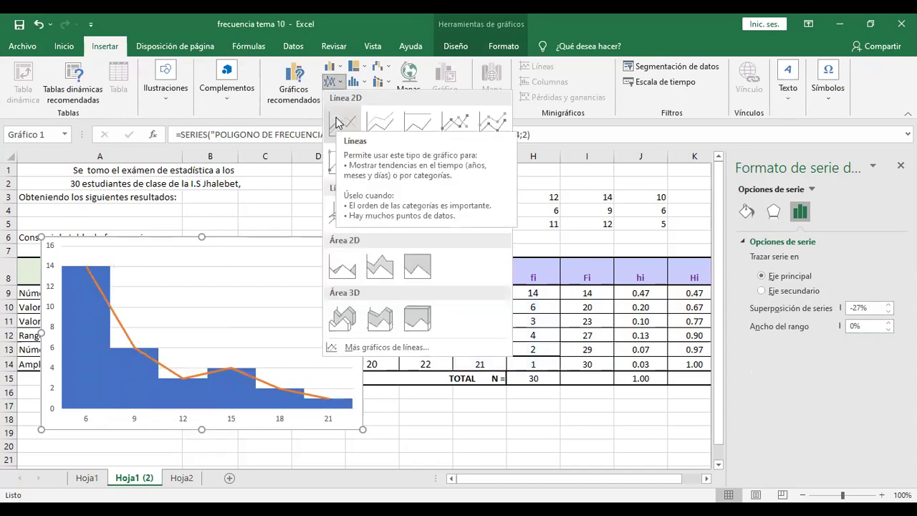
left_click(337, 121)
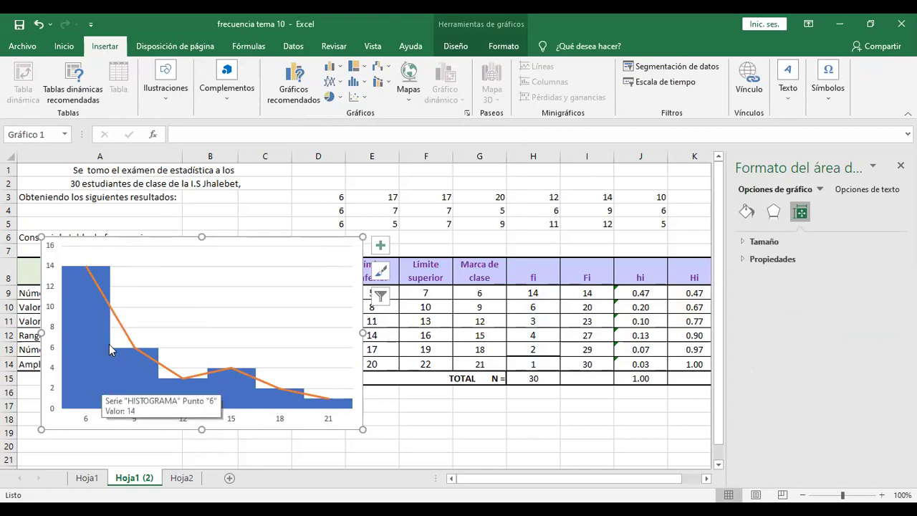
Step: Give the HISTOGRAMA columns a solid black border colour with a dashed line style
left_click(92, 357)
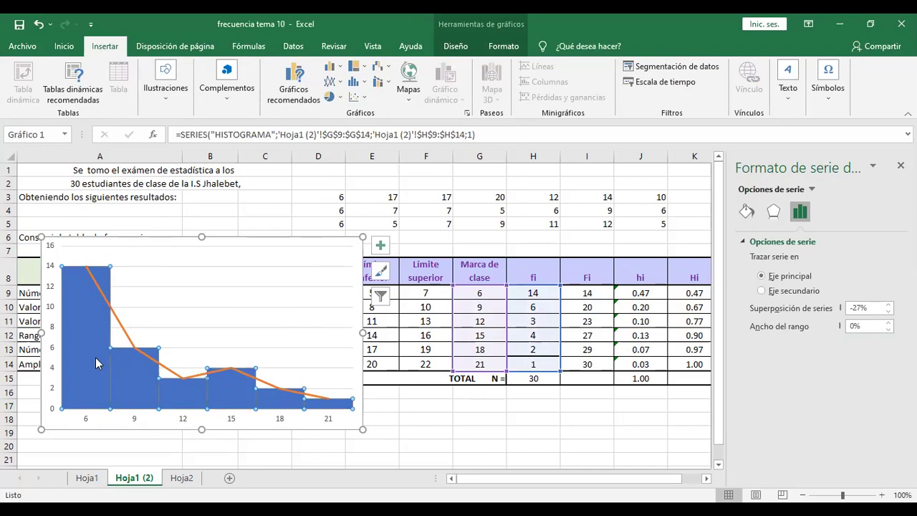
right_click(95, 357)
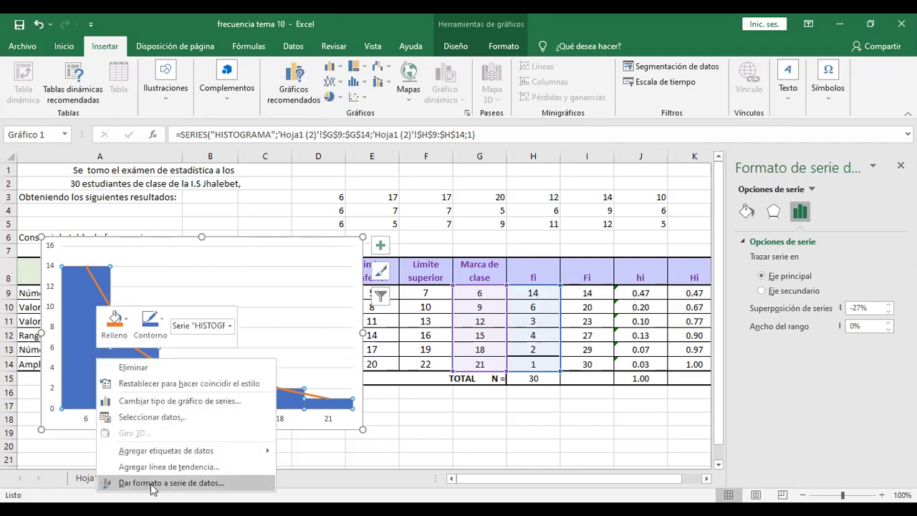
left_click(151, 482)
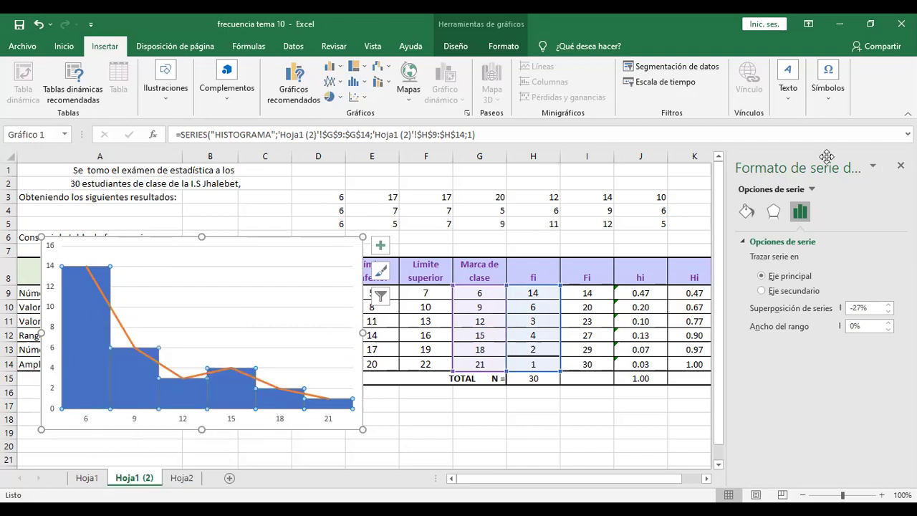
left_click(745, 213)
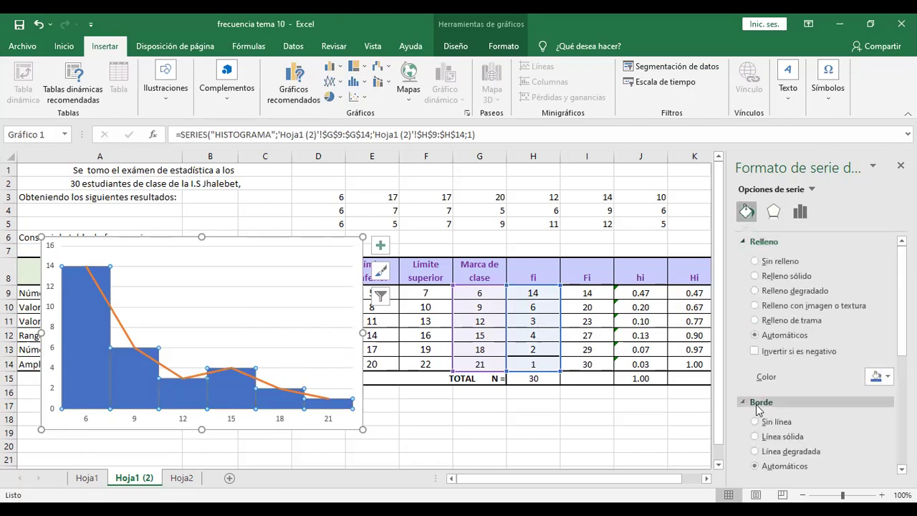
scroll(757, 407, "down", 1)
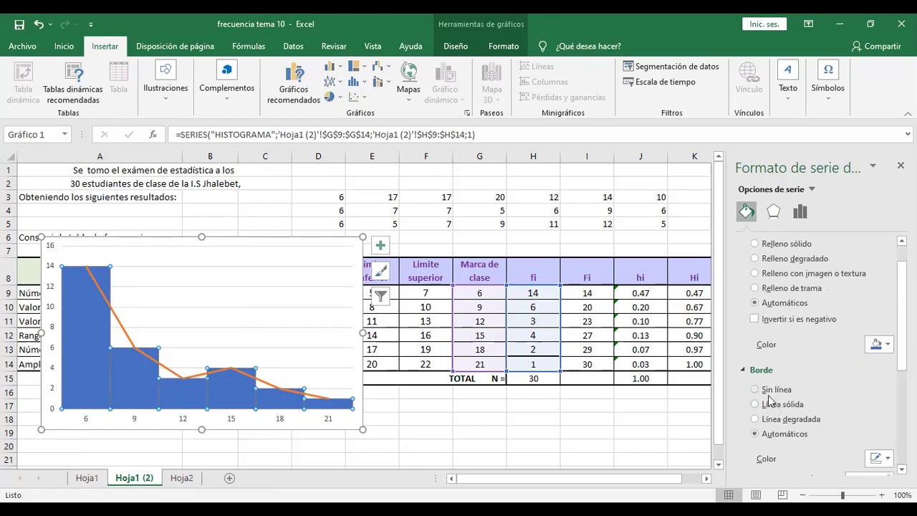
scroll(770, 400, "down", 1)
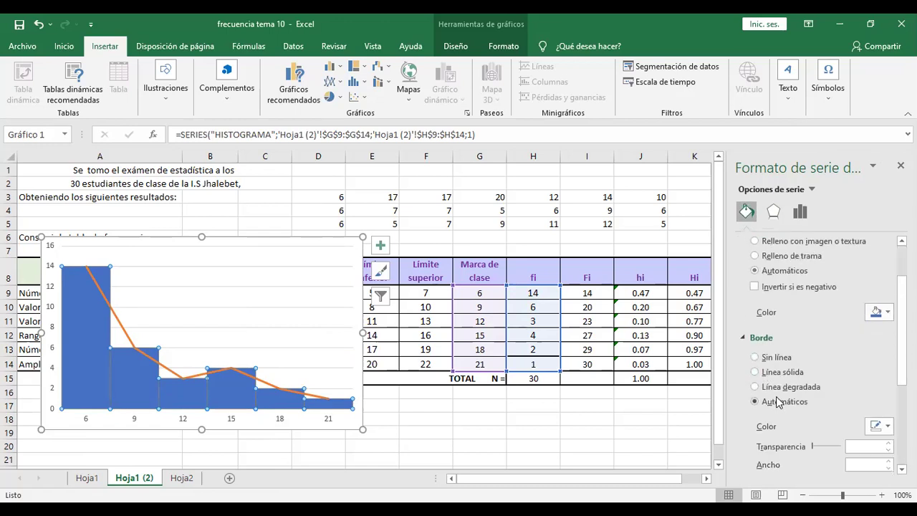
left_click(889, 427)
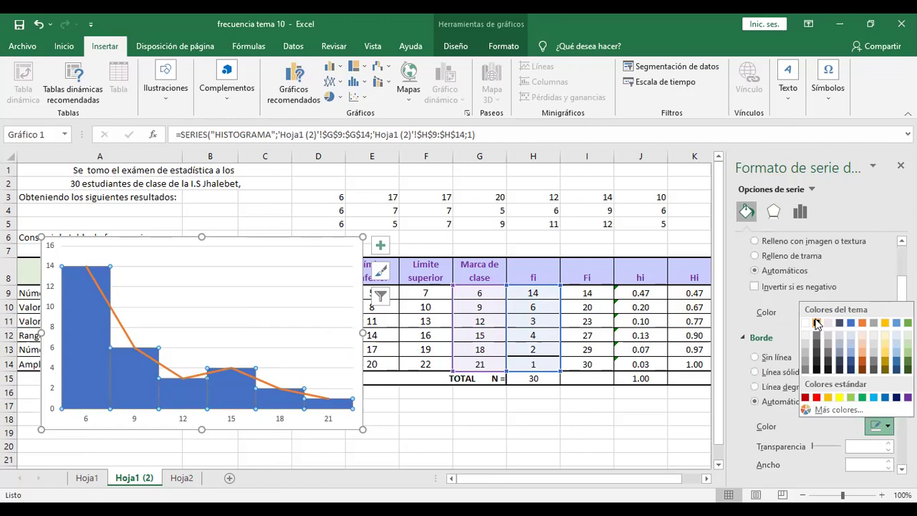
left_click(817, 323)
scroll(783, 386, "down", 2)
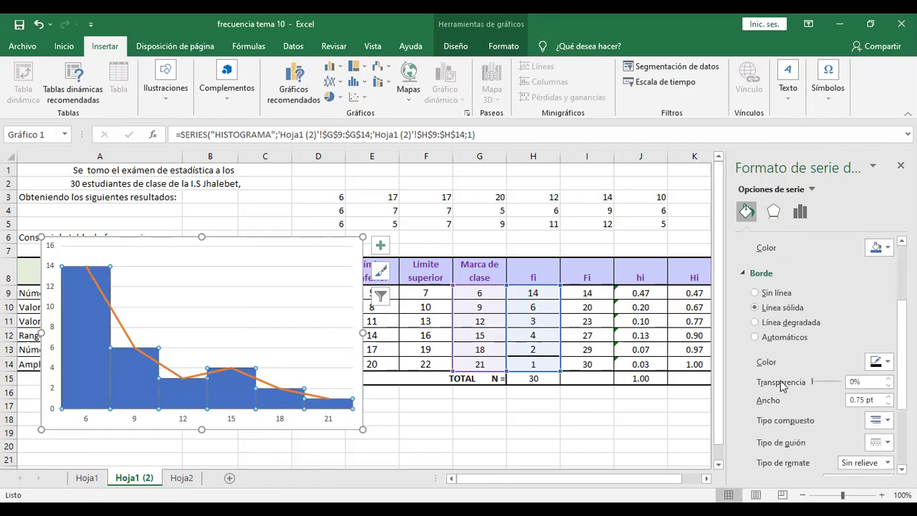
left_click(888, 445)
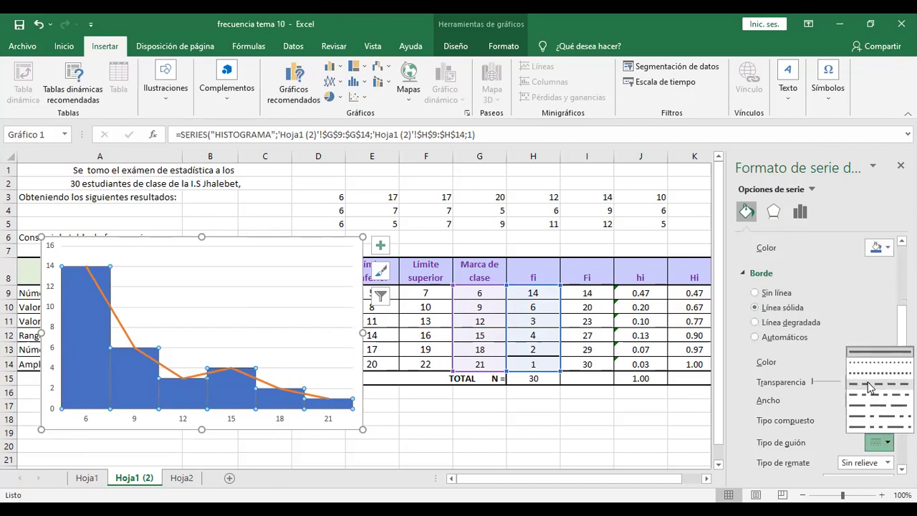
left_click(869, 384)
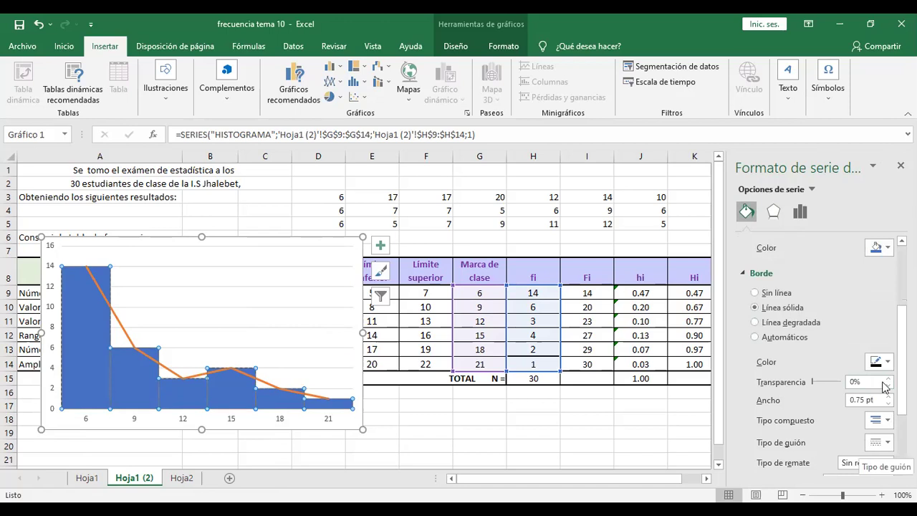
Step: Increase the border width of the HISTOGRAMA columns to 3 pt
left_click(888, 397)
left_click(888, 397)
left_click(888, 397)
left_click(888, 397)
left_click(888, 397)
left_click(888, 396)
left_click(888, 396)
left_click(888, 397)
left_click(888, 397)
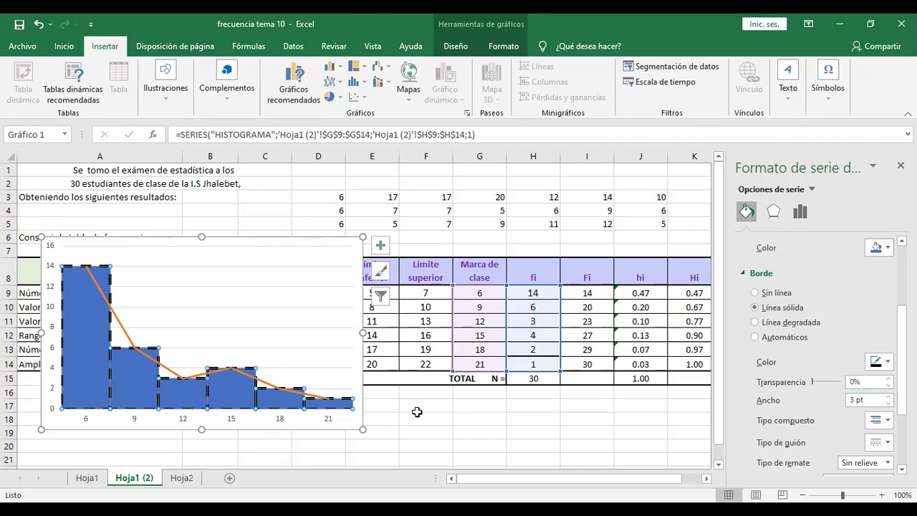
left_click(414, 417)
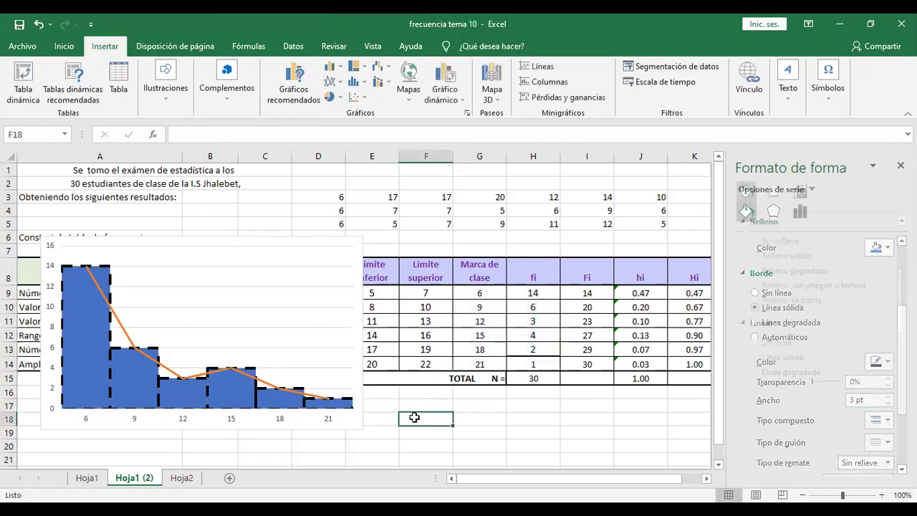
Step: Show axis titles, a chart title, data labels and a legend on the chart
left_click(250, 292)
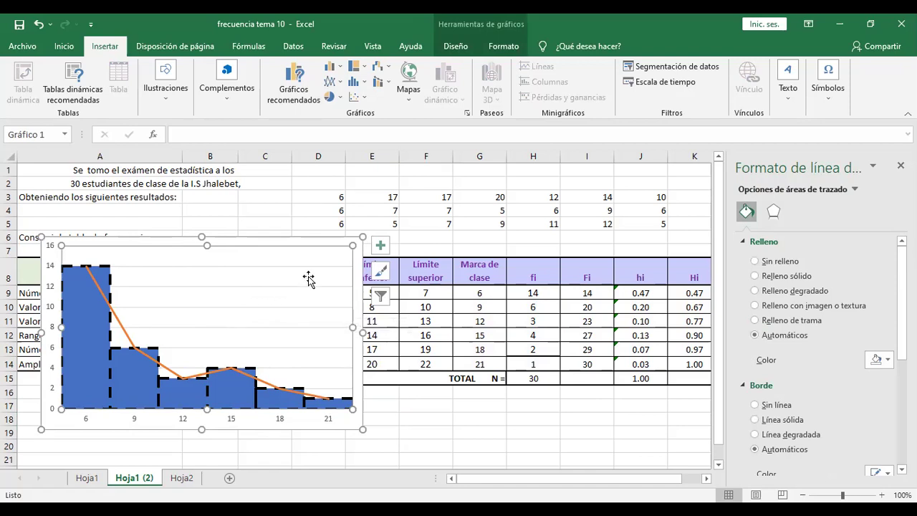
left_click(381, 246)
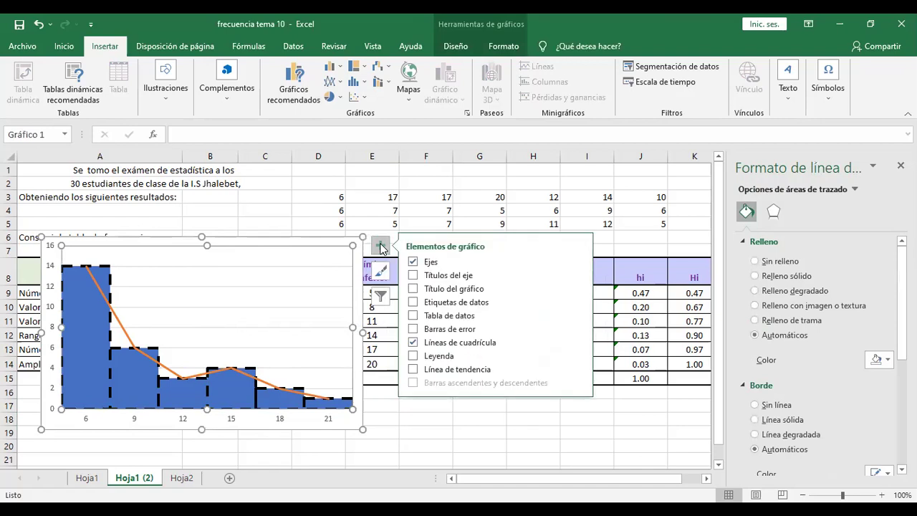
left_click(412, 276)
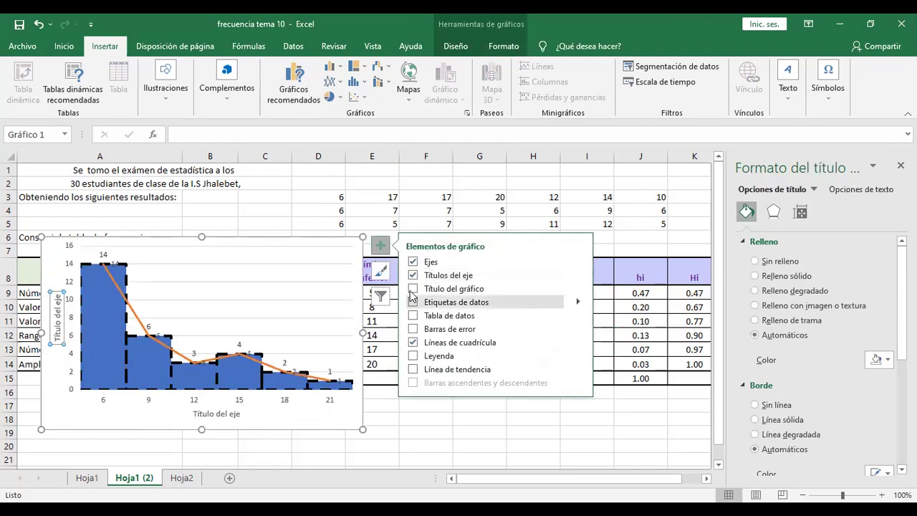
left_click(413, 288)
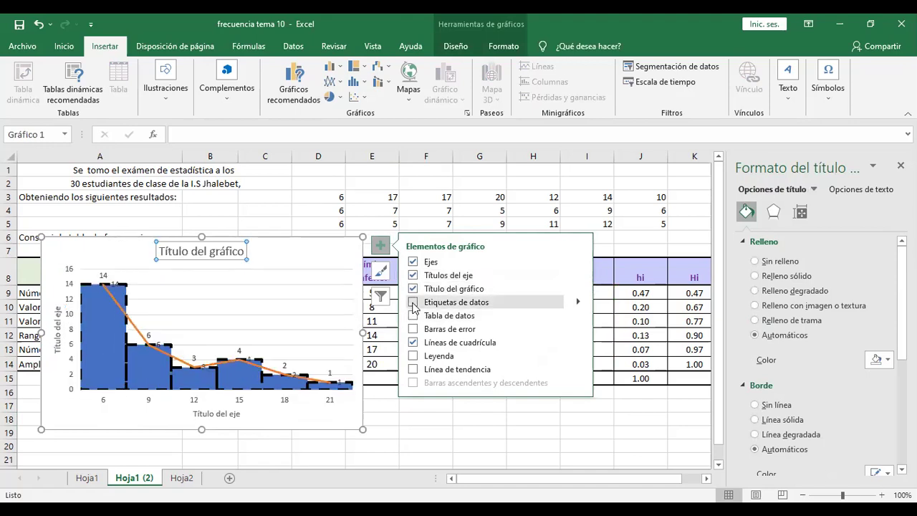
left_click(413, 303)
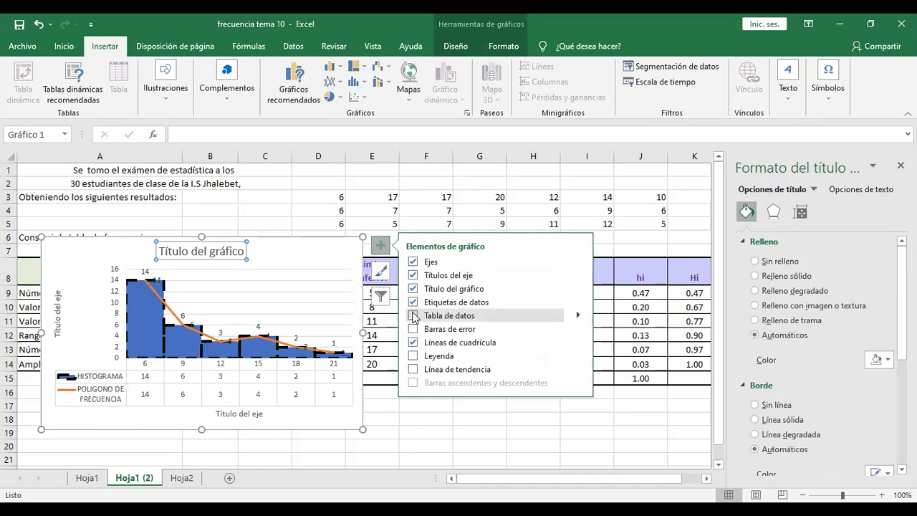
left_click(414, 357)
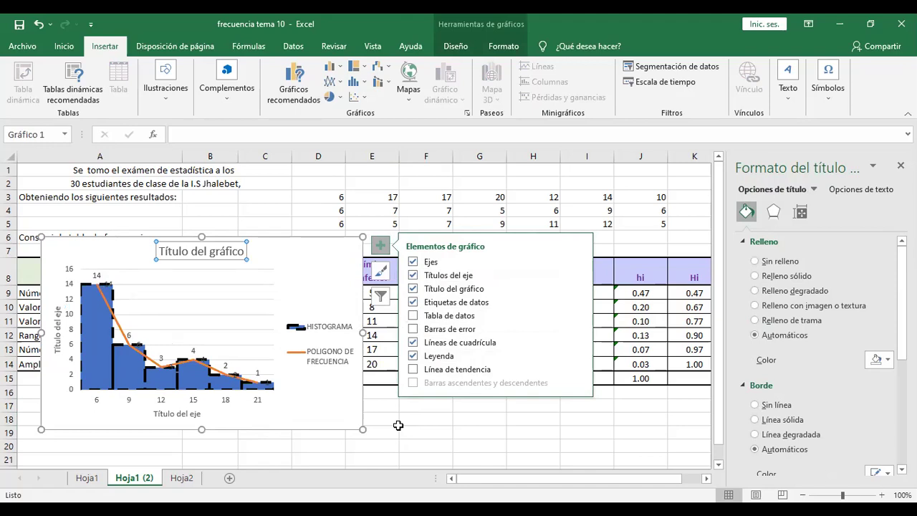
left_click(398, 425)
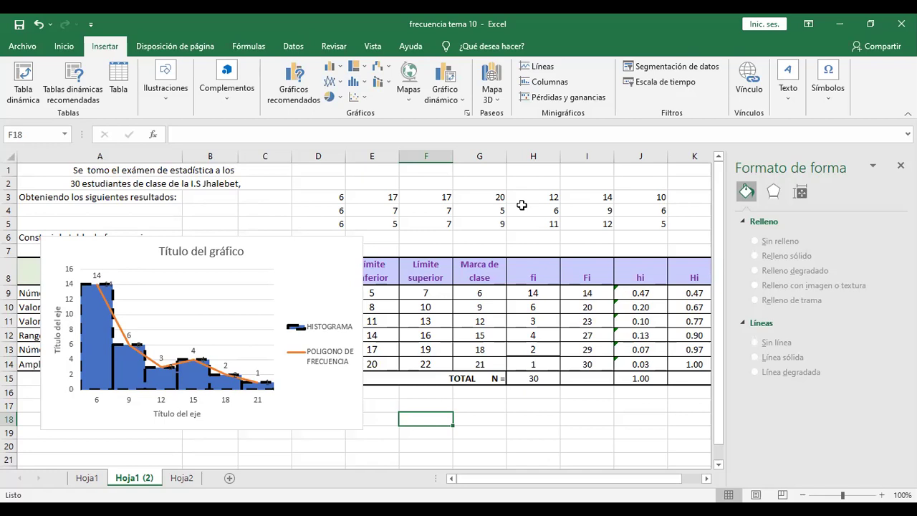
Step: Replace the placeholder chart title with NOTAS DEL EXAMEN DE ESTADISTICA and close the formatting pane
left_click(227, 250)
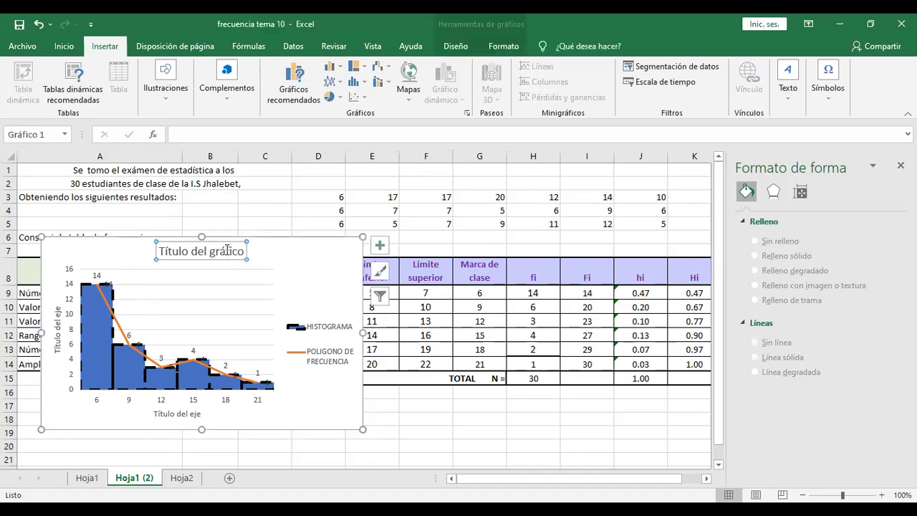
left_click(242, 251)
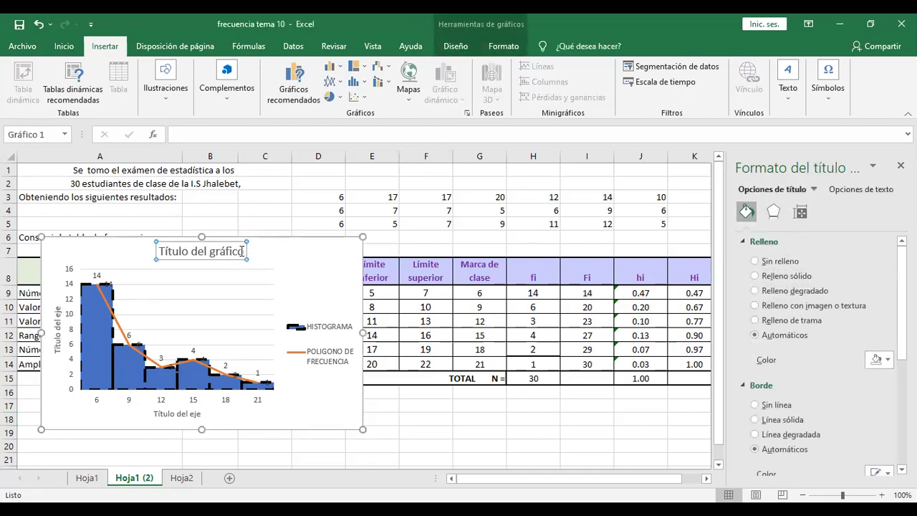
key("BackSpace")
key("BackSpace")
key("BackSpace")
key("BackSpace")
key("BackSpace")
key("BackSpace")
key("BackSpace")
key("BackSpace")
key("BackSpace")
key("BackSpace")
key("BackSpace")
key("BackSpace")
key("BackSpace")
key("BackSpace")
key("BackSpace")
key("BackSpace")
key("BackSpace")
key("BackSpace")
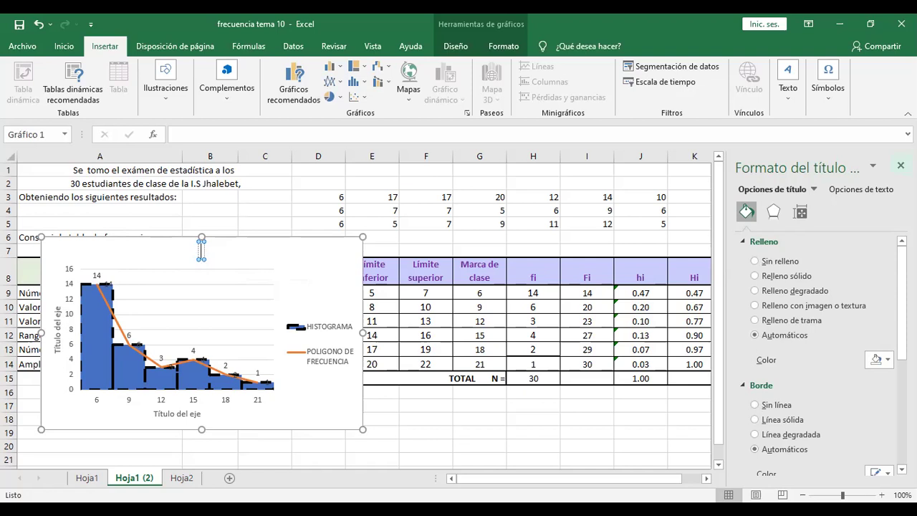
left_click(900, 166)
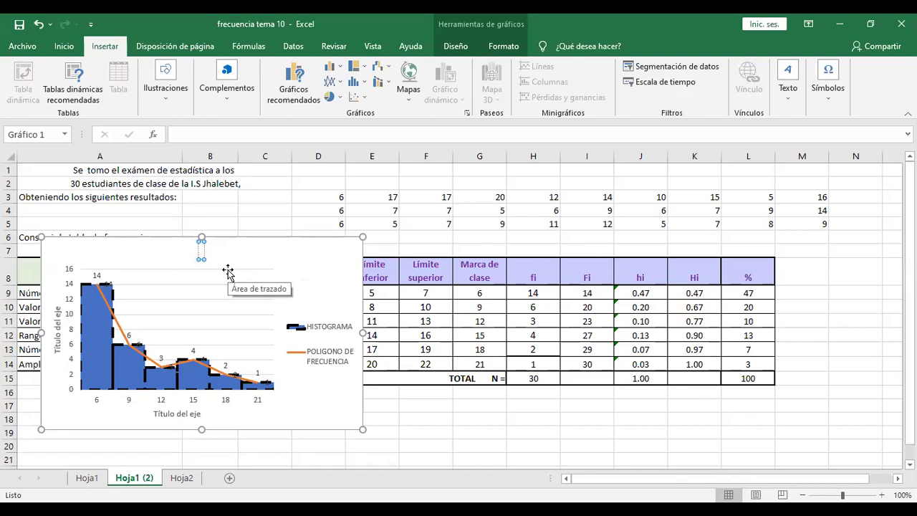
type("NOTAS DEL EXAMEN DE ESTADISTICA")
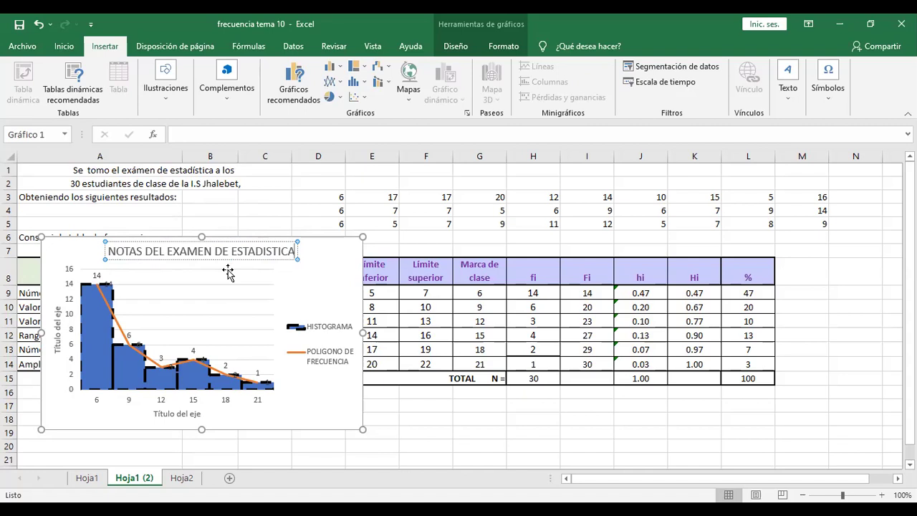
Step: Replace the horizontal axis title's placeholder text with NOTAS
left_click(184, 414)
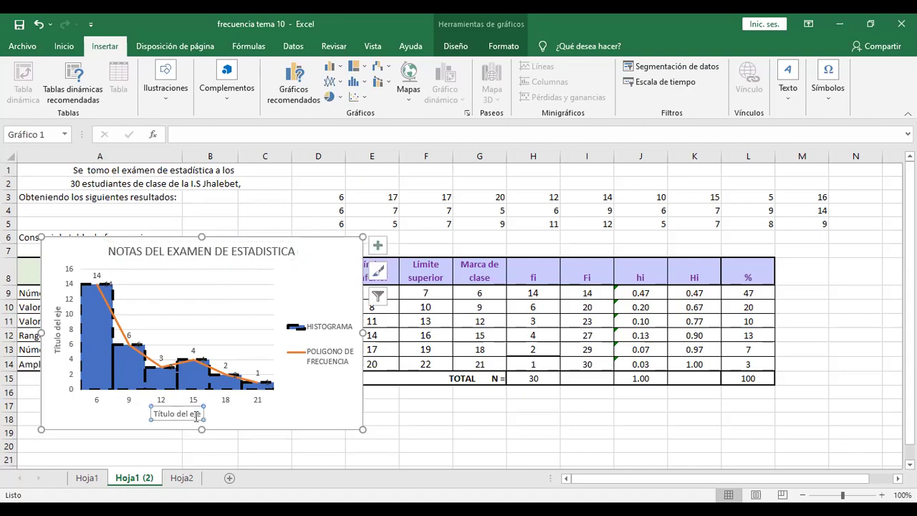
left_click(195, 414)
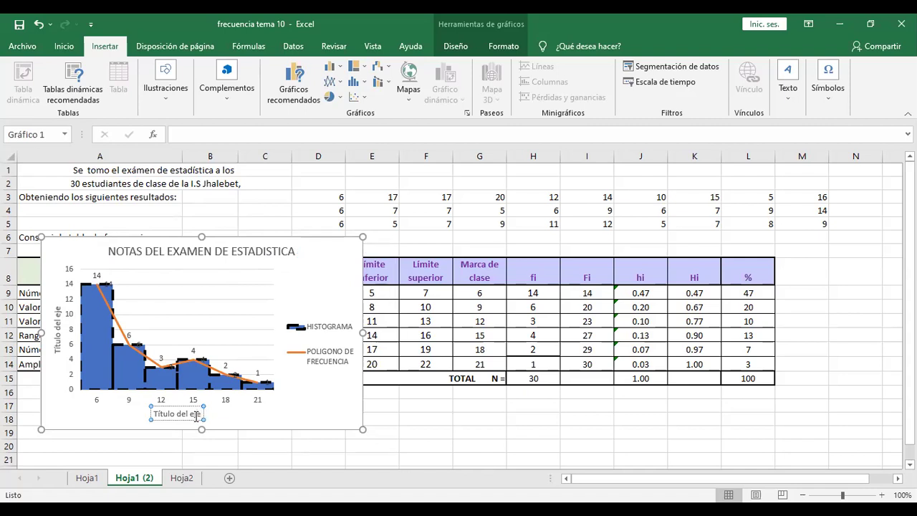
key("BackSpace")
key("BackSpace")
key("BackSpace")
key("BackSpace")
key("BackSpace")
key("BackSpace")
key("BackSpace")
key("BackSpace")
key("BackSpace")
key("BackSpace")
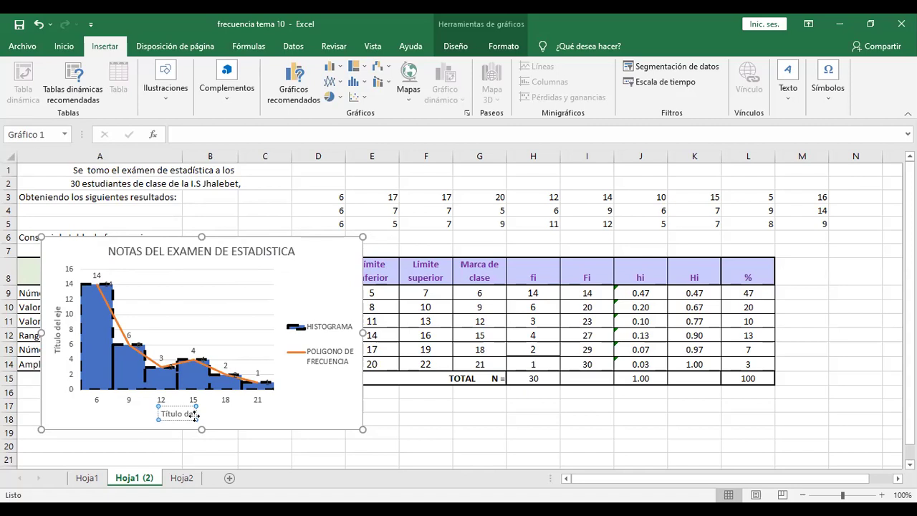
key("BackSpace")
key("BackSpace")
key("BackSpace")
key("BackSpace")
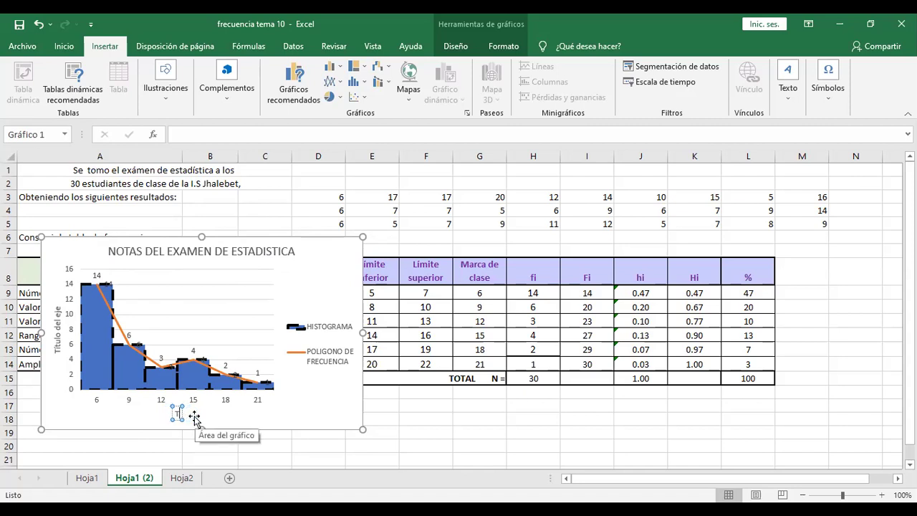
type("NOTAS")
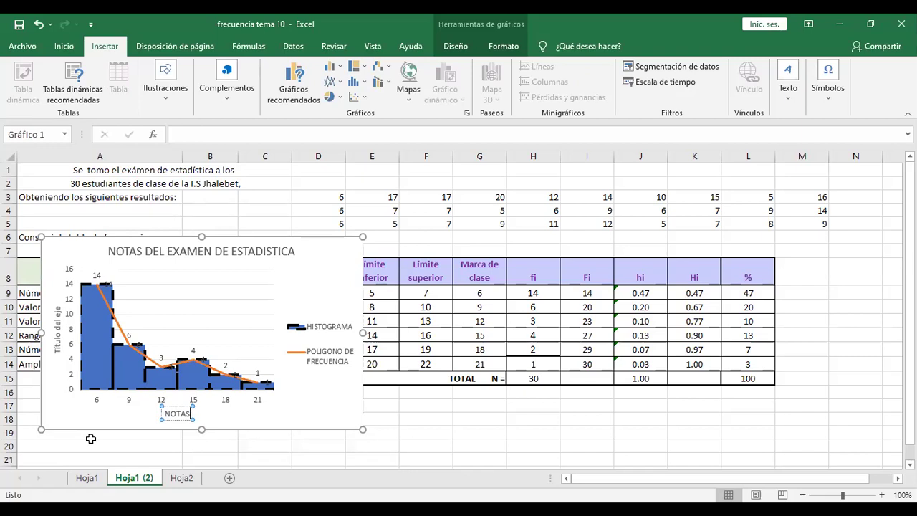
Step: Replace the vertical axis title's placeholder text with CANTIDAD DE ESTUDIANTES
left_click(60, 333)
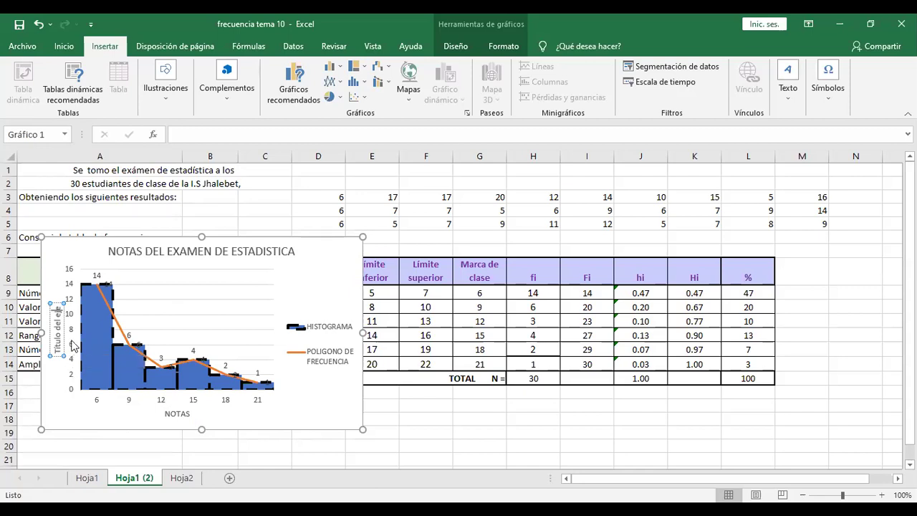
key("BackSpace")
key("BackSpace")
key("BackSpace")
key("BackSpace")
key("BackSpace")
key("BackSpace")
key("BackSpace")
key("BackSpace")
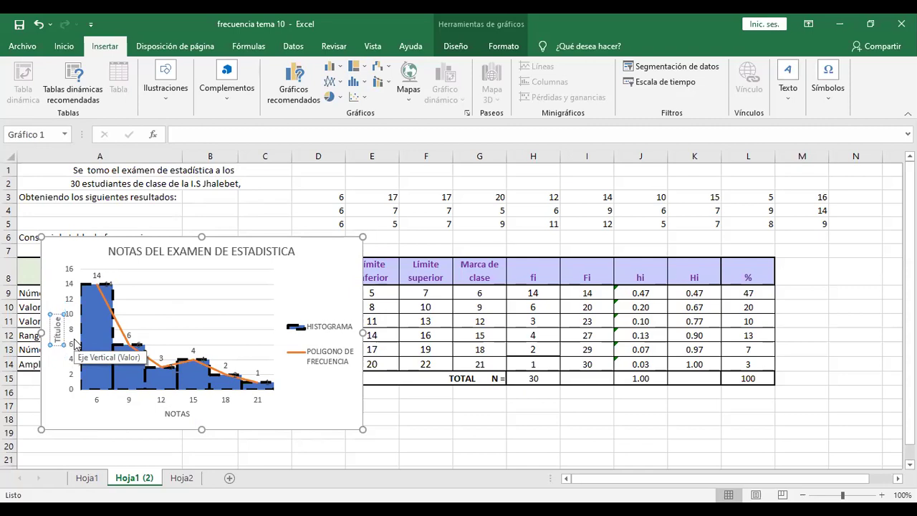
key("BackSpace")
key("BackSpace")
key("BackSpace")
key("BackSpace")
key("BackSpace")
key("BackSpace")
key("BackSpace")
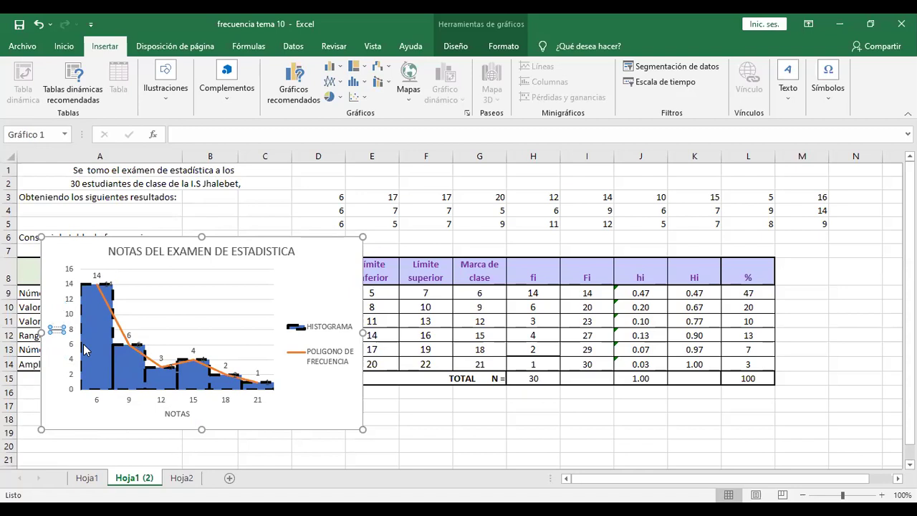
mouse_move(85, 349)
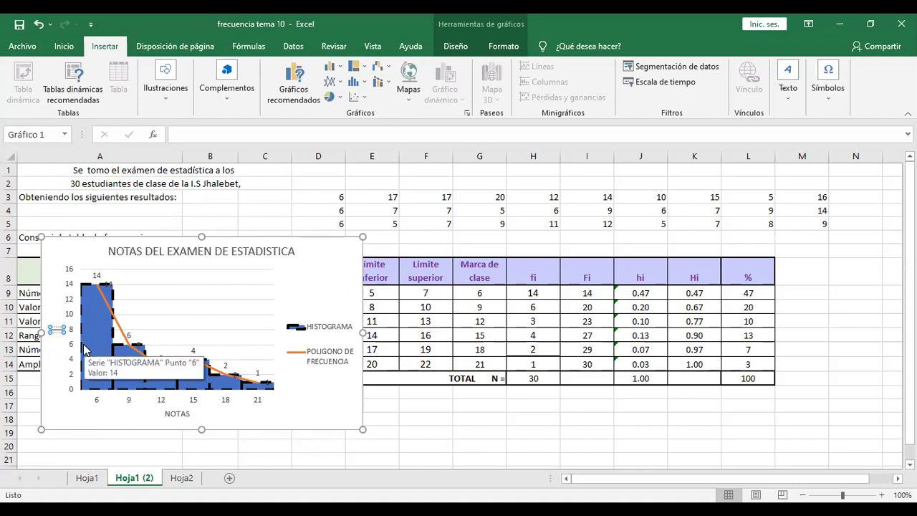
type("CANTIDAD DE ESTUDIANTES")
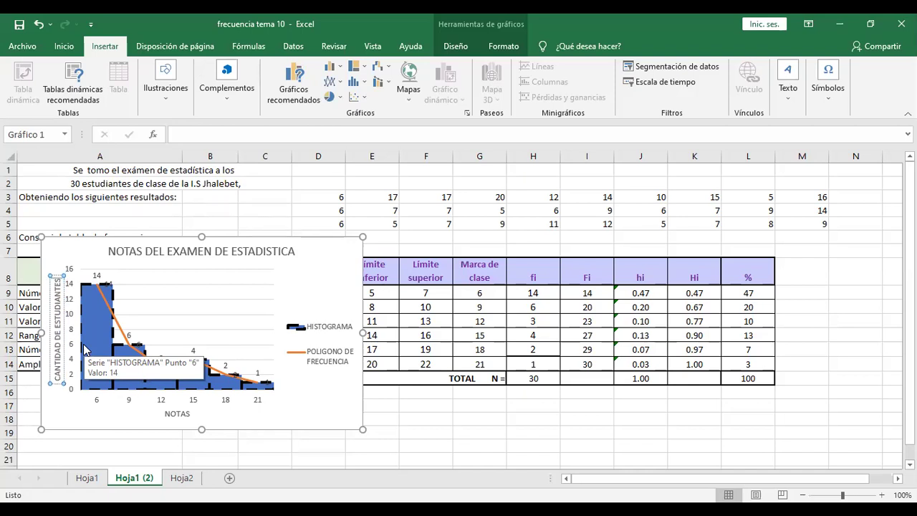